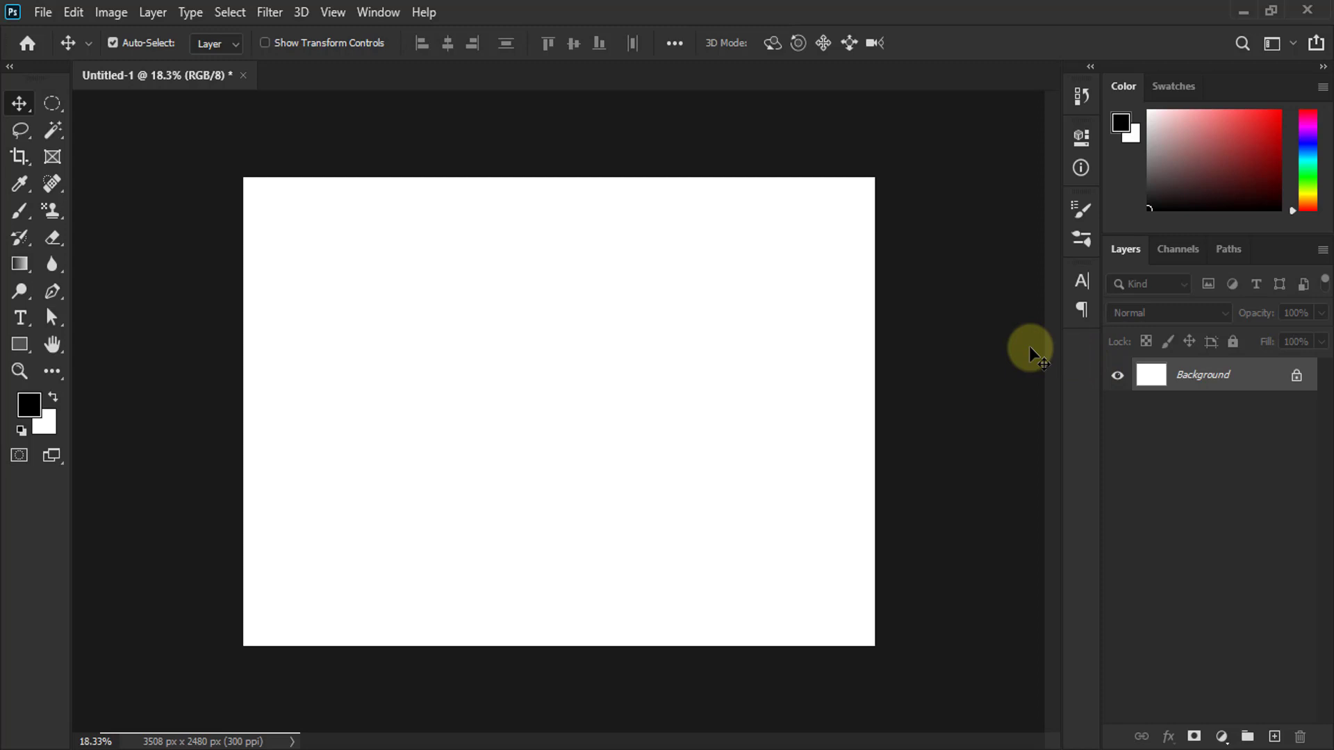
pyautogui.click(381, 12)
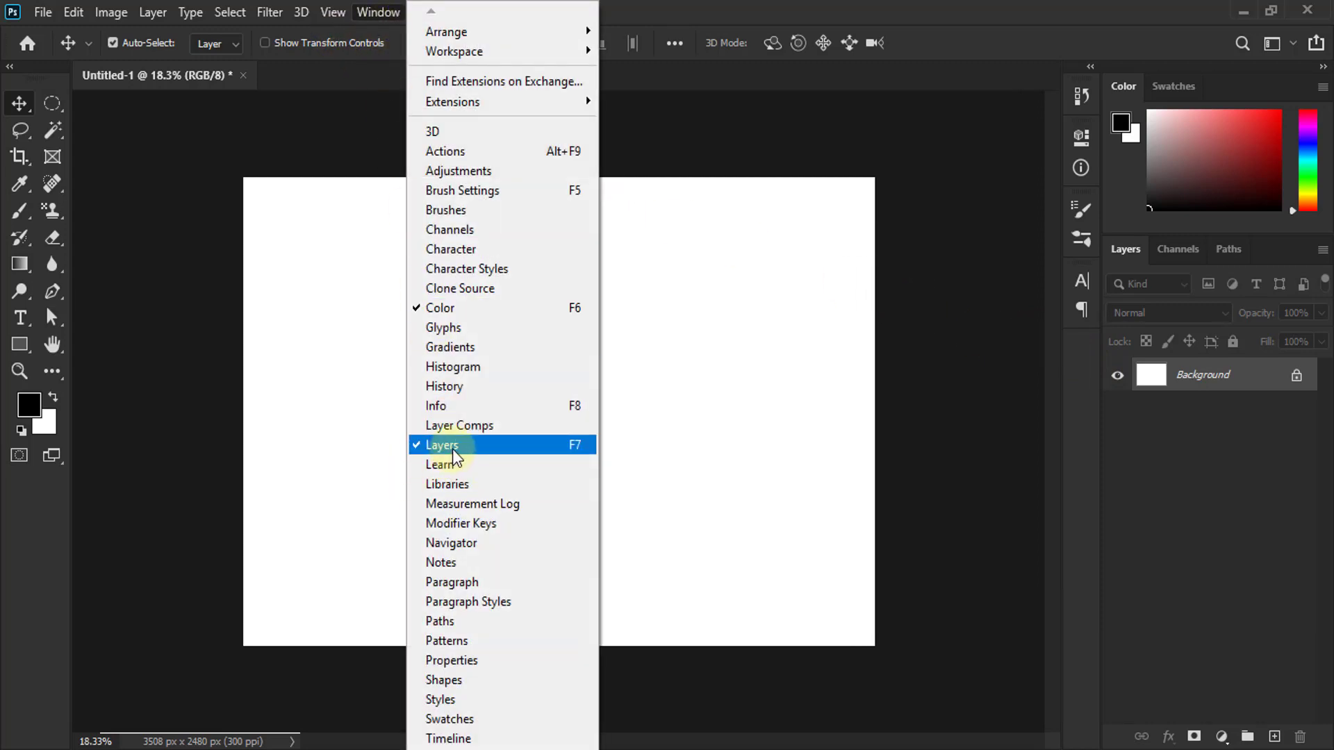
pyautogui.click(986, 17)
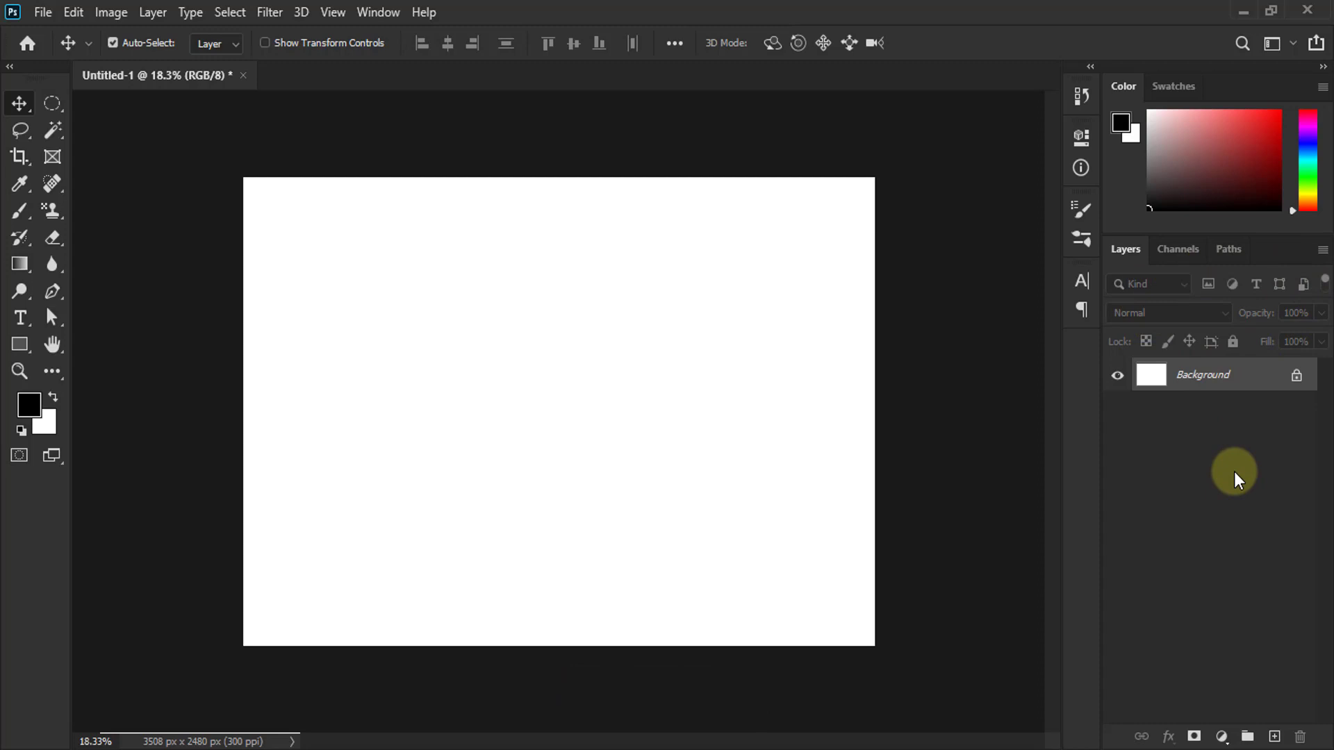
# Unlock the Background layer and undo the unlocking
pyautogui.click(1298, 378)
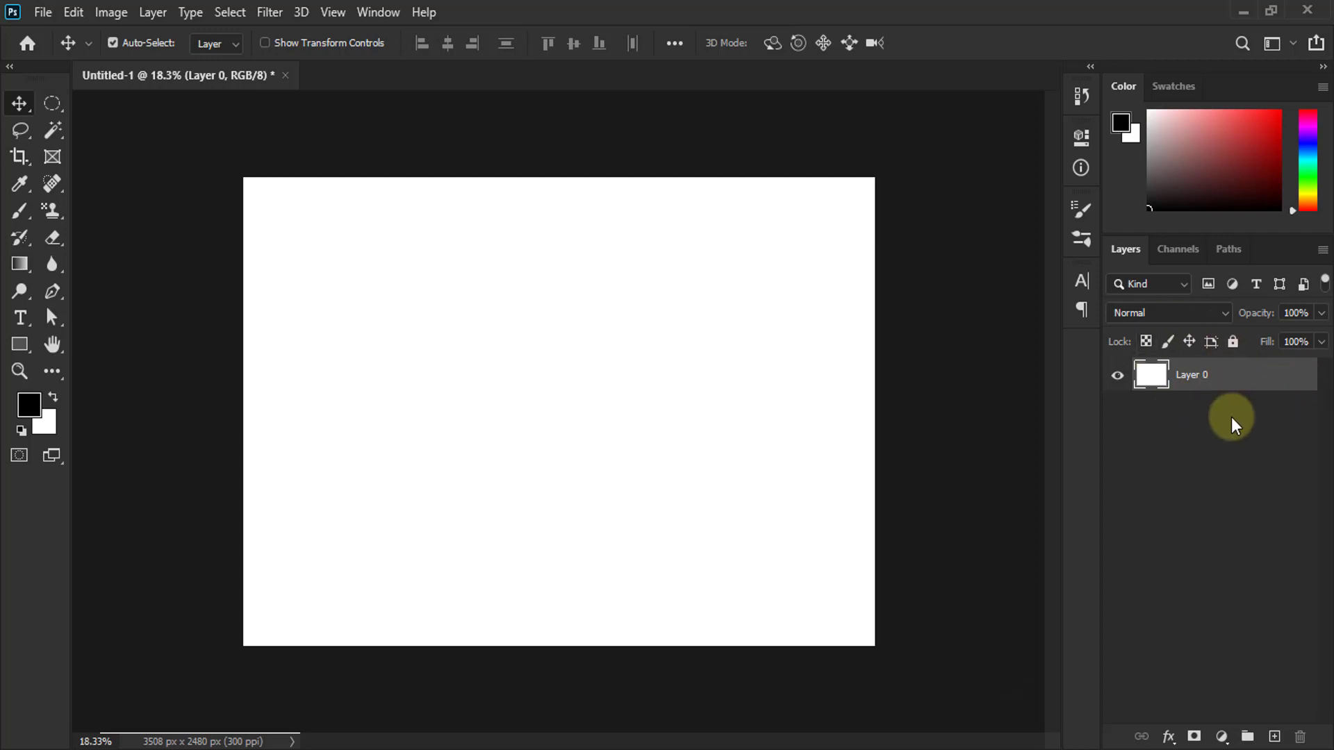
pyautogui.hotkey('ctrl', 'z')
# Convert the Background into a regular layer named "main" with no color label, Normal mode and 100% opacity
pyautogui.doubleClick(1270, 383)
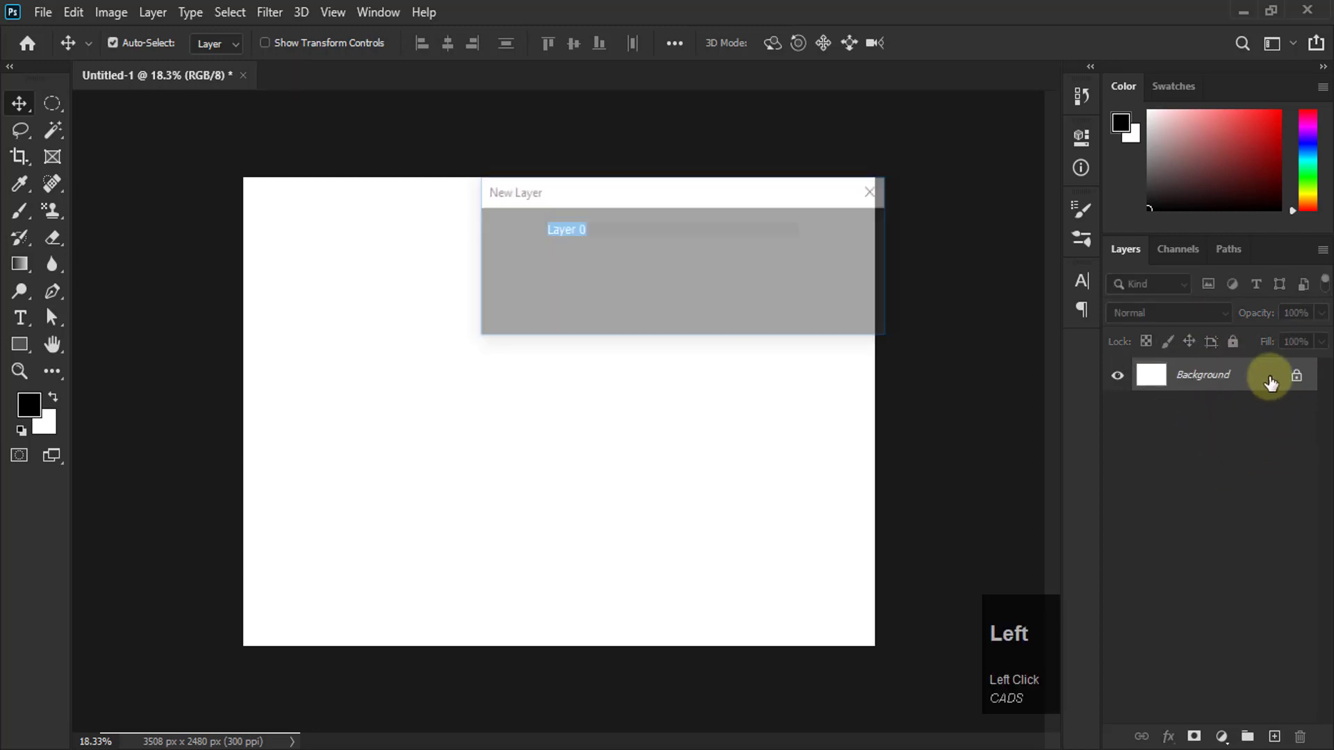
pyautogui.moveTo(631, 201); pyautogui.dragTo(585, 181)
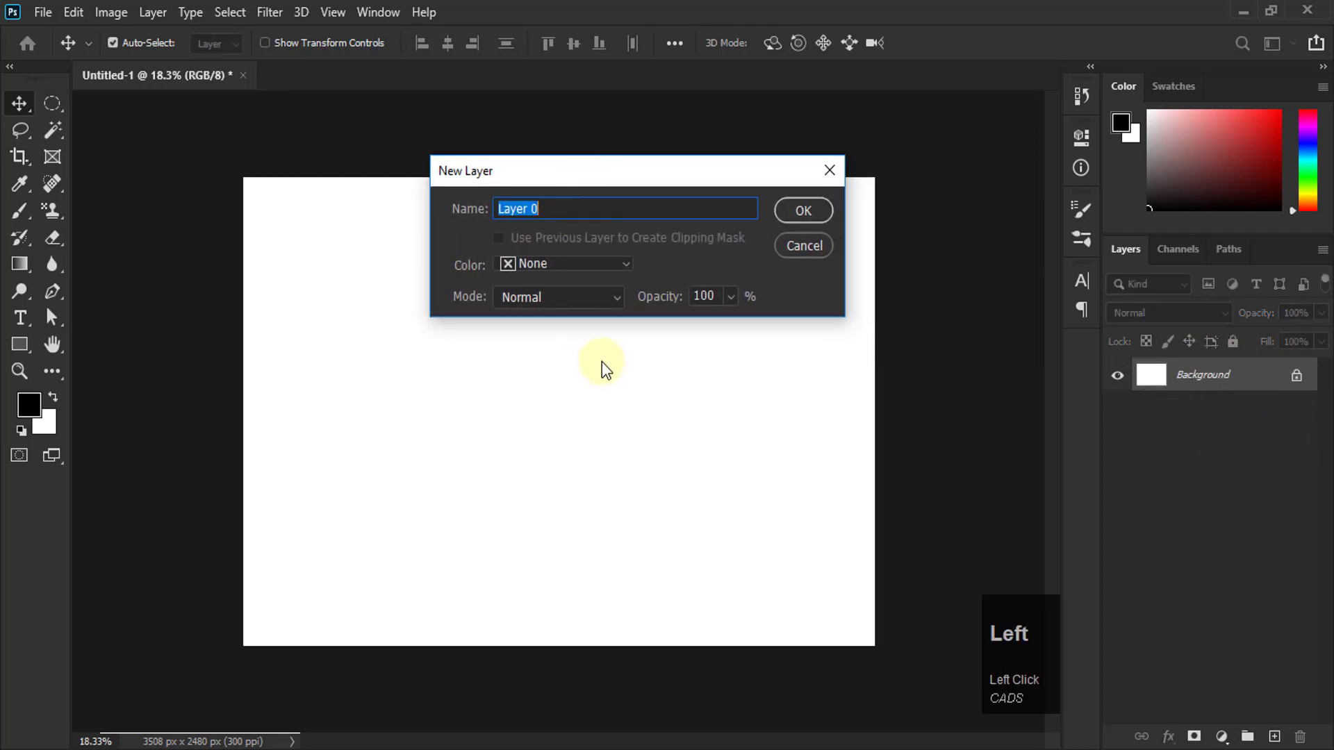
pyautogui.write('main')
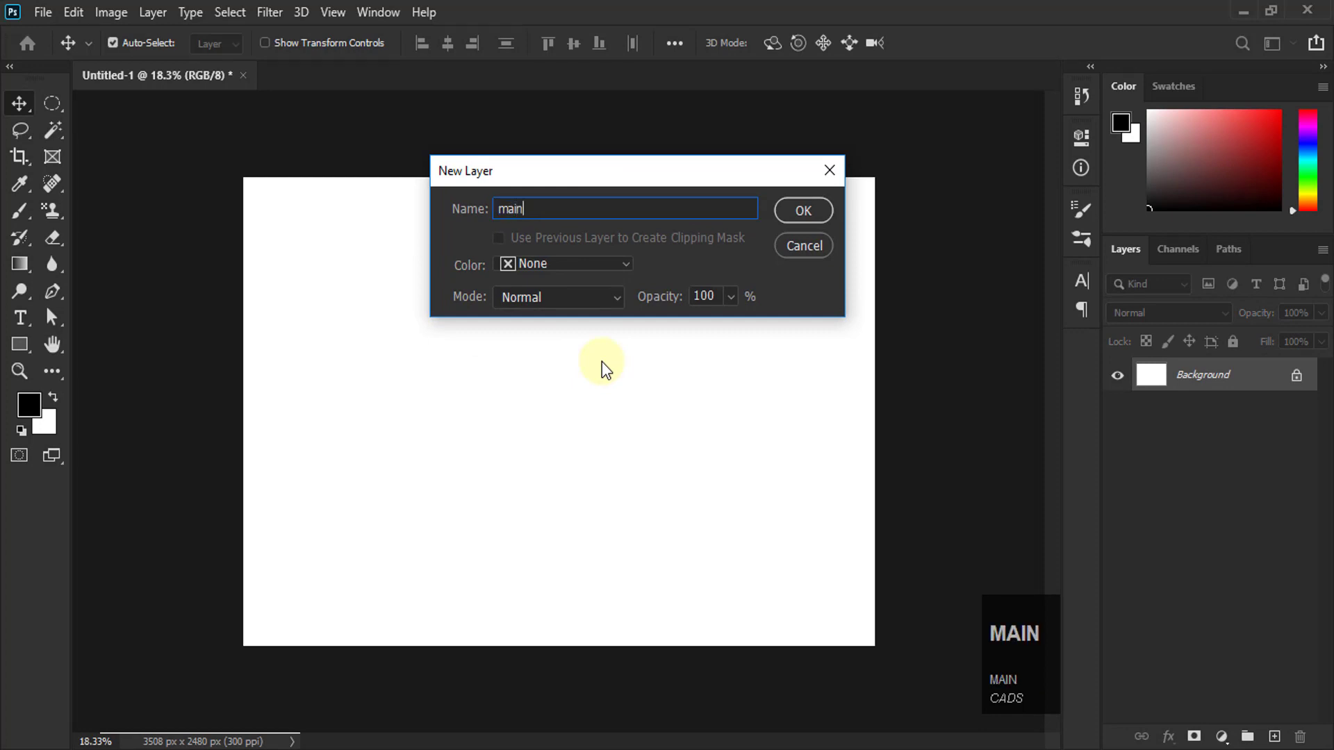
pyautogui.click(619, 264)
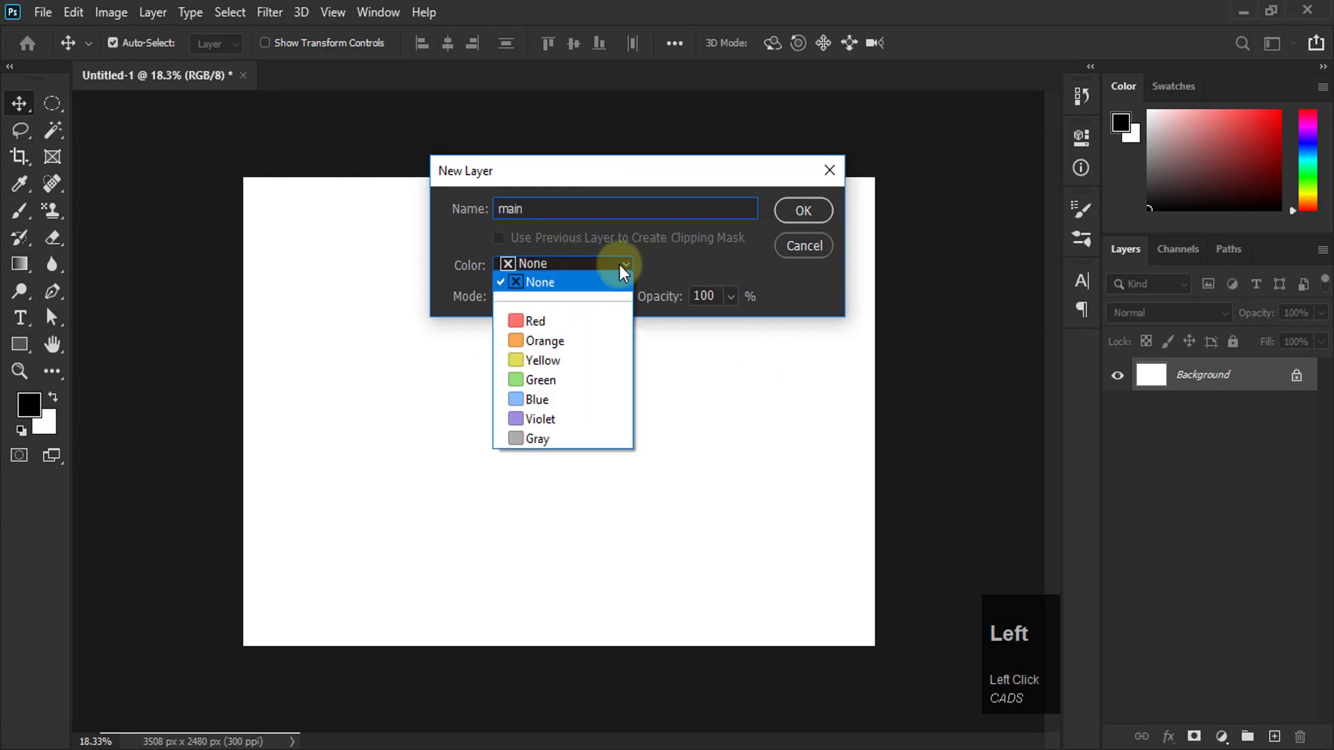
pyautogui.click(632, 298)
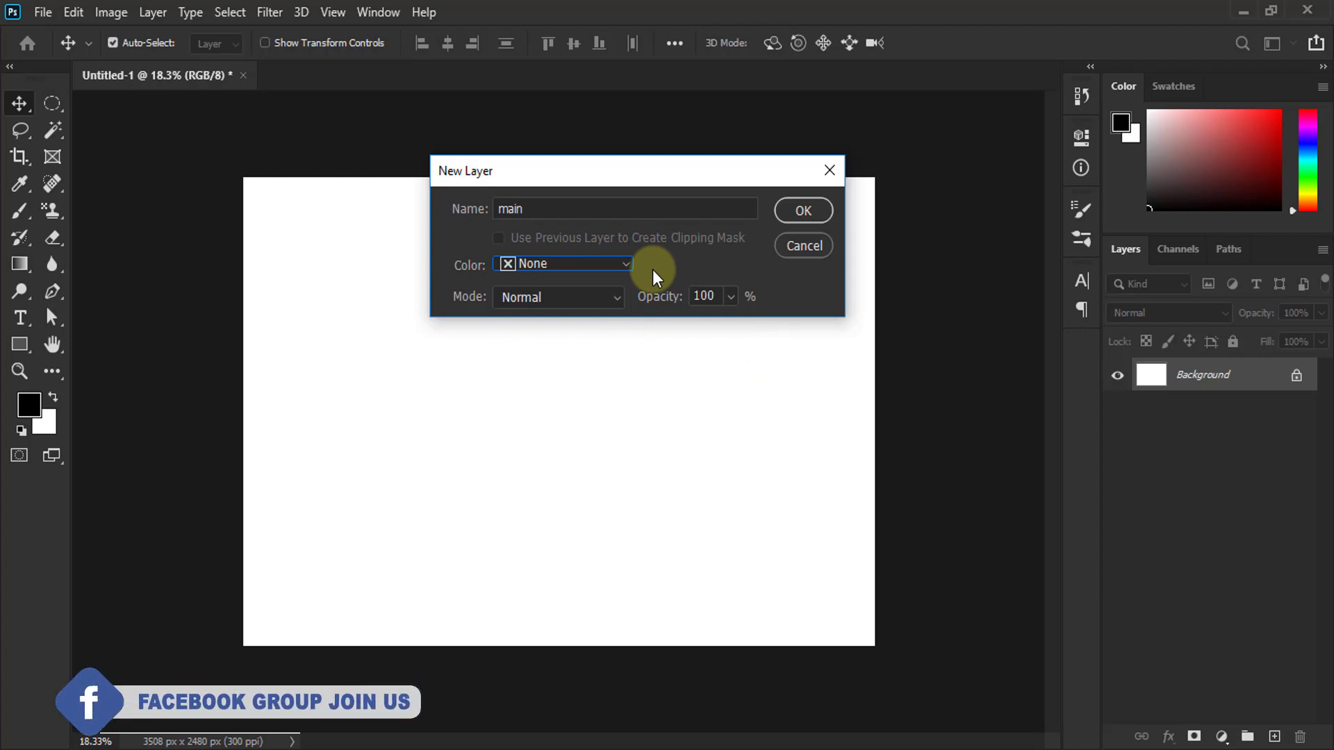
pyautogui.click(609, 266)
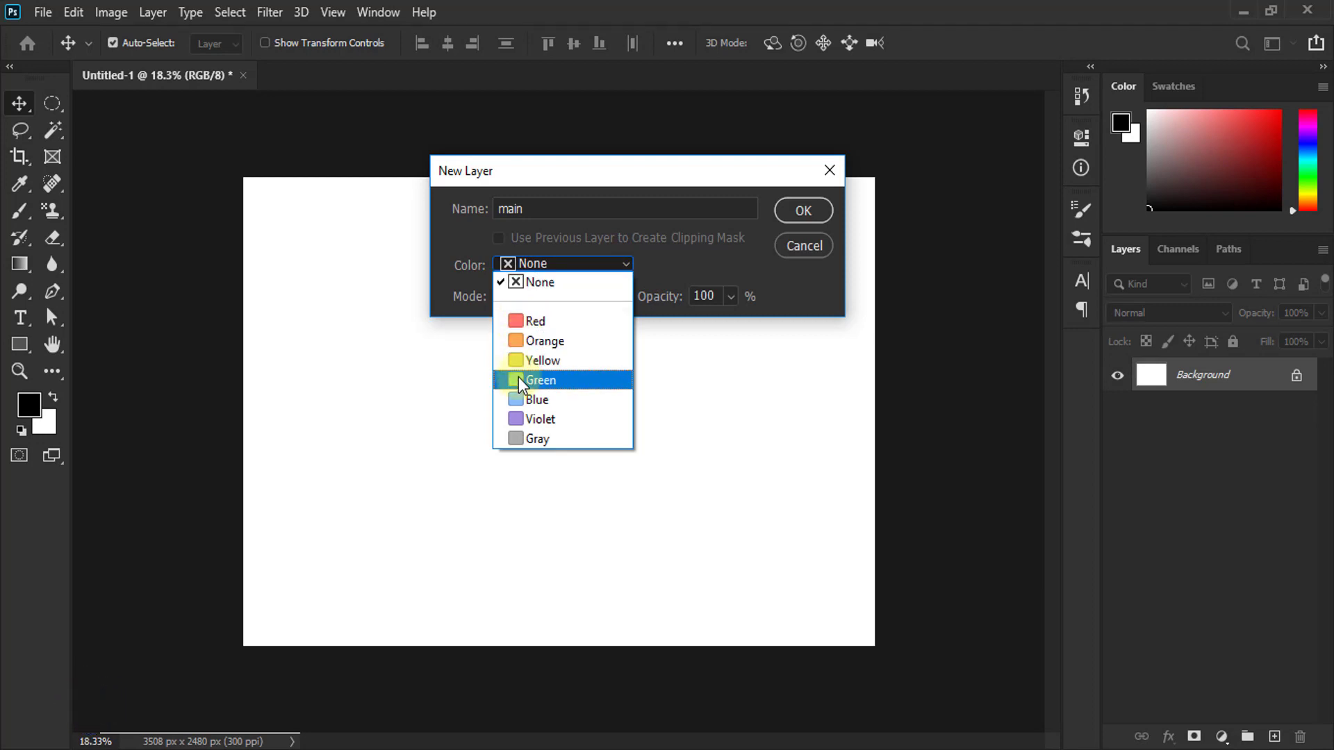
pyautogui.click(694, 256)
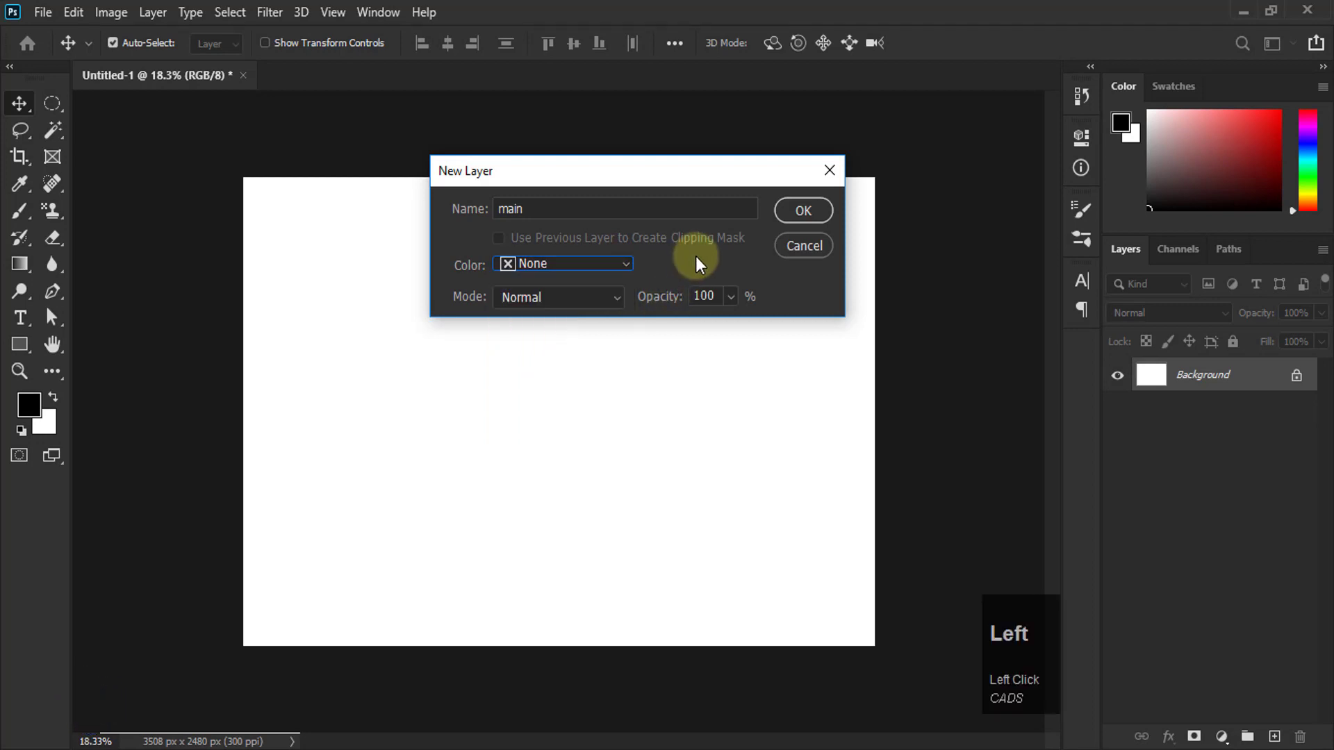
pyautogui.click(588, 307)
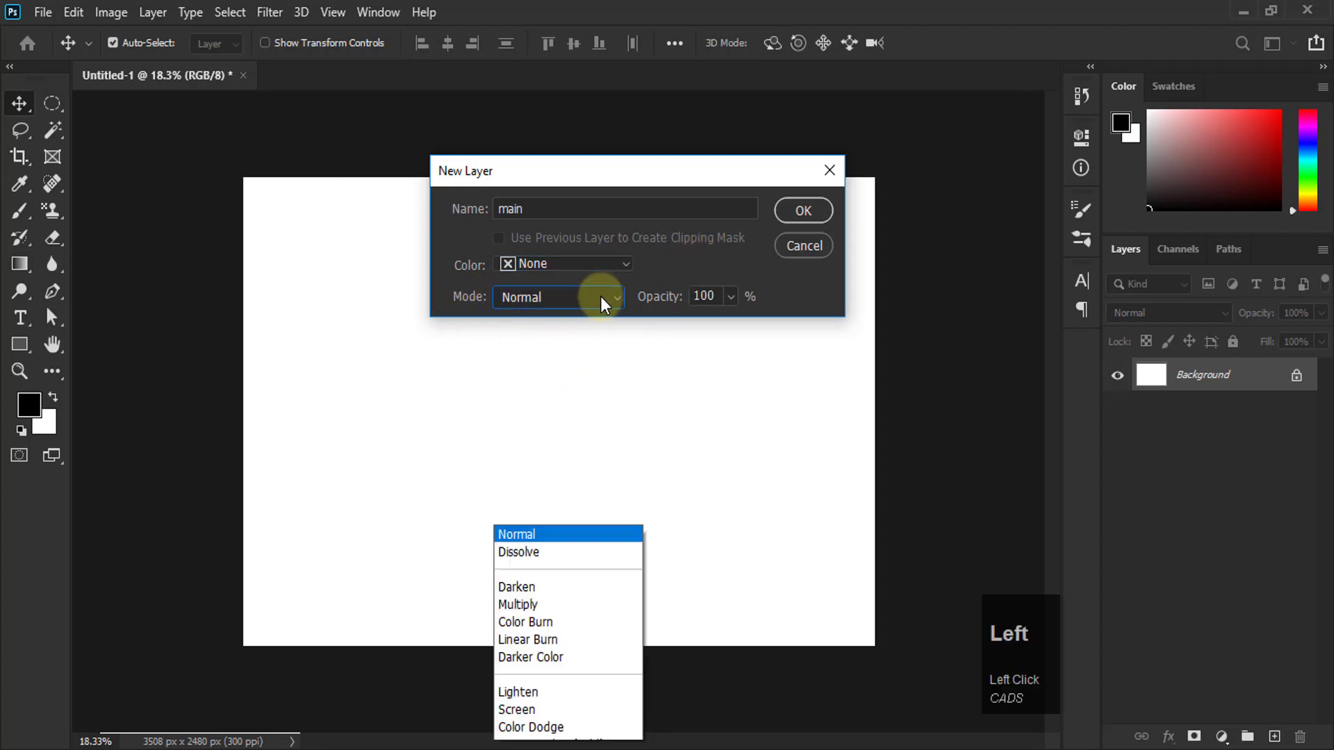
pyautogui.click(681, 264)
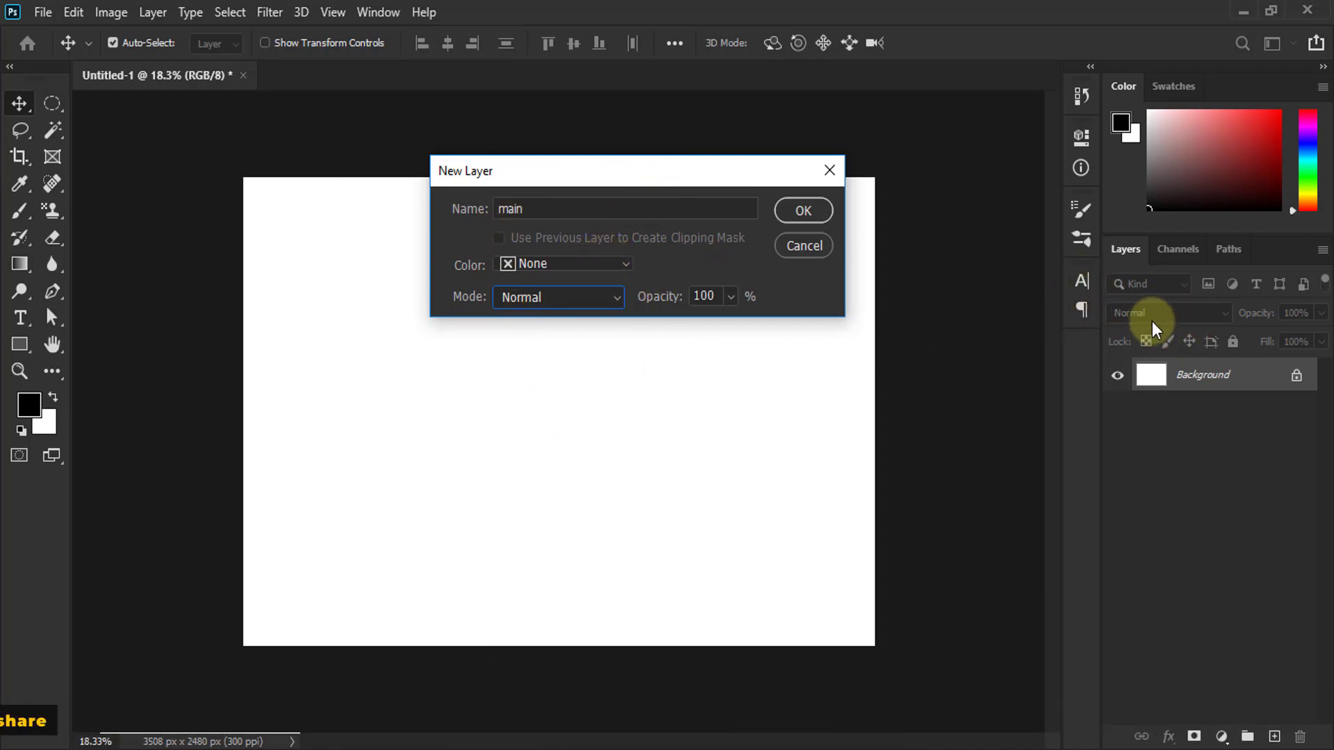
pyautogui.click(731, 296)
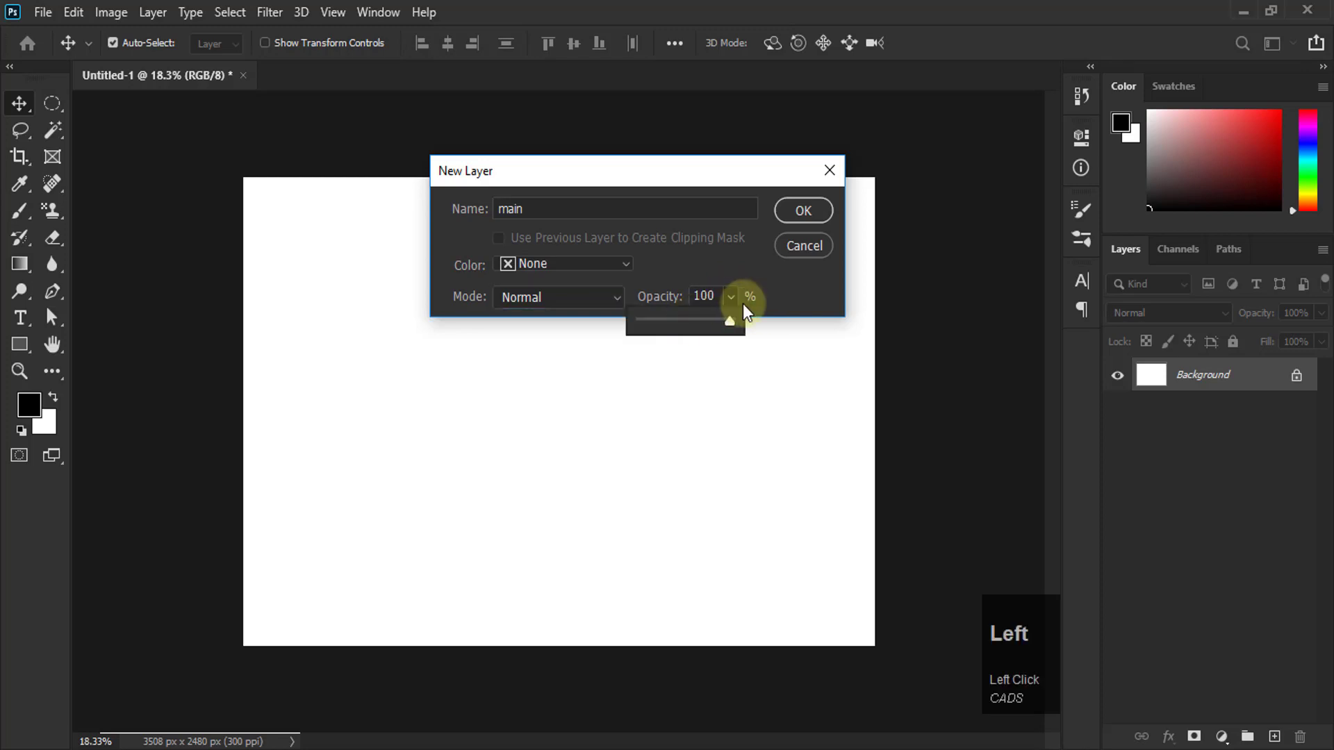
pyautogui.click(794, 281)
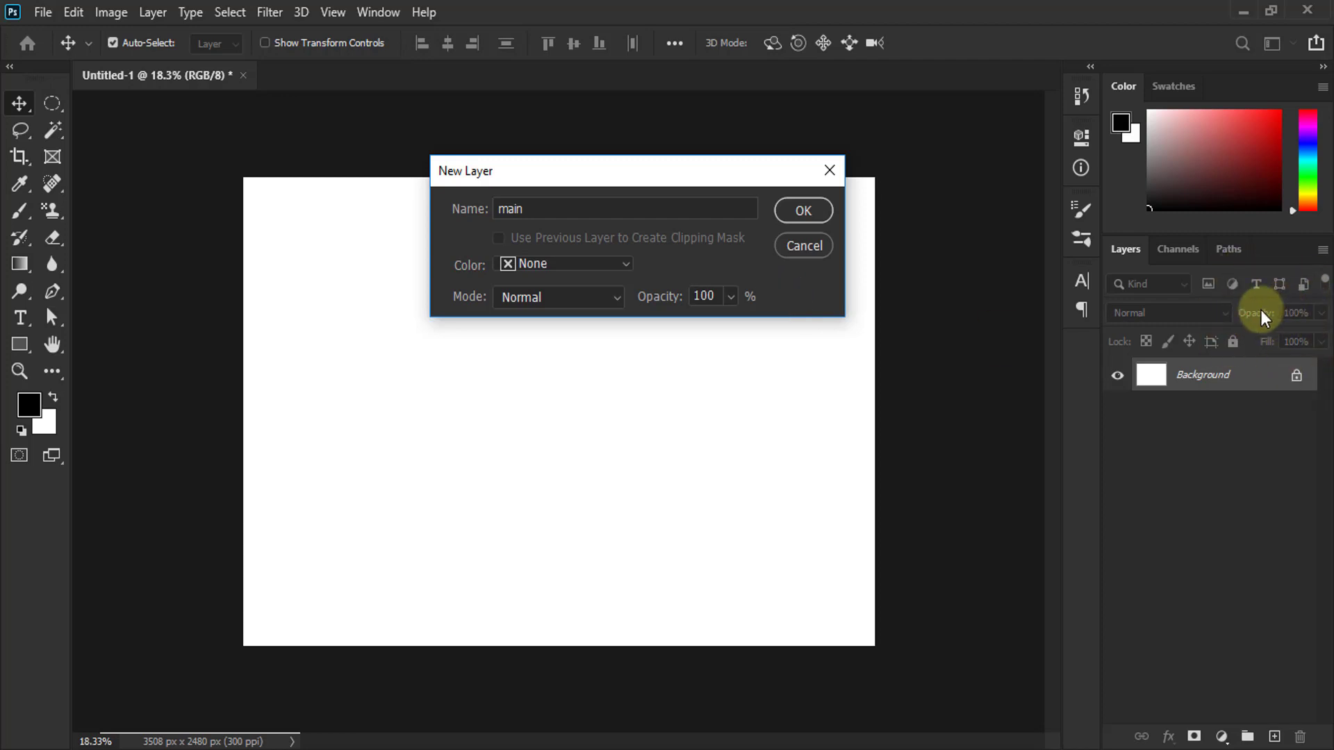
pyautogui.click(805, 212)
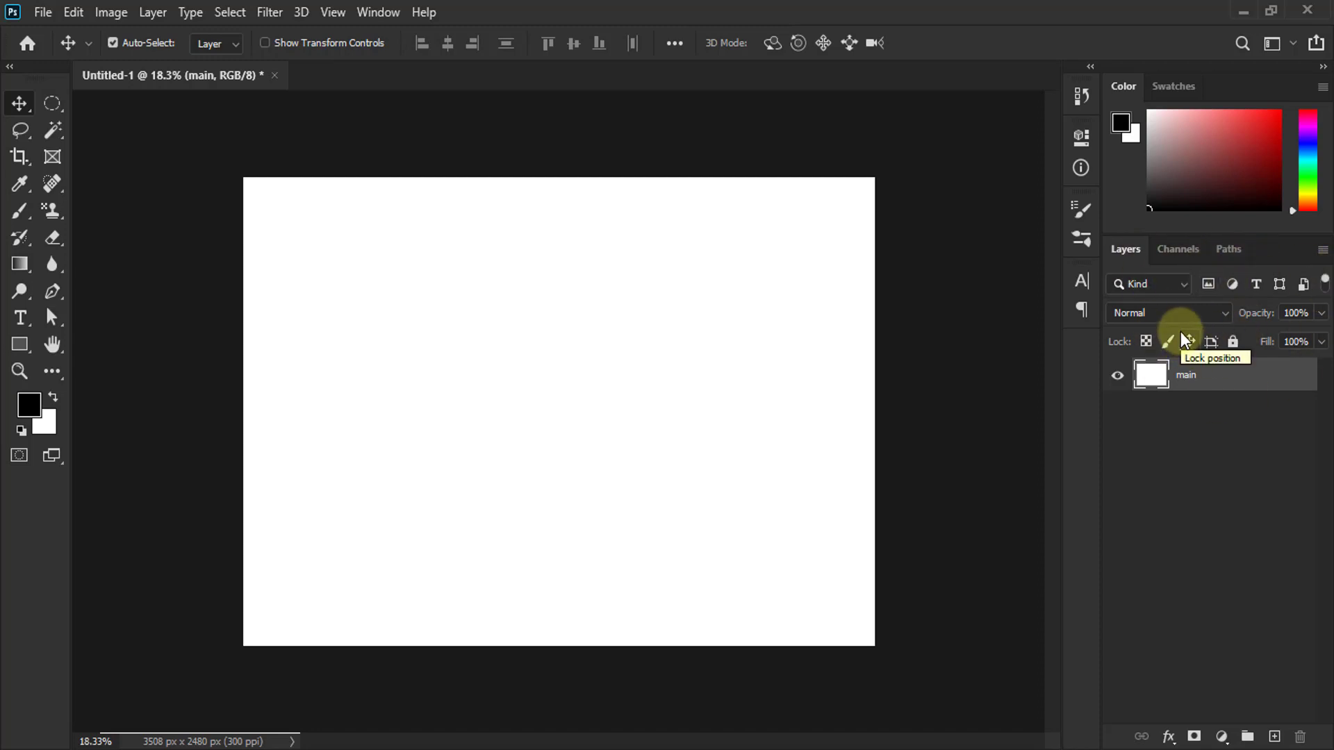
# Add a new layer above main and draw a circular selection near the middle of the canvas
pyautogui.click(1276, 738)
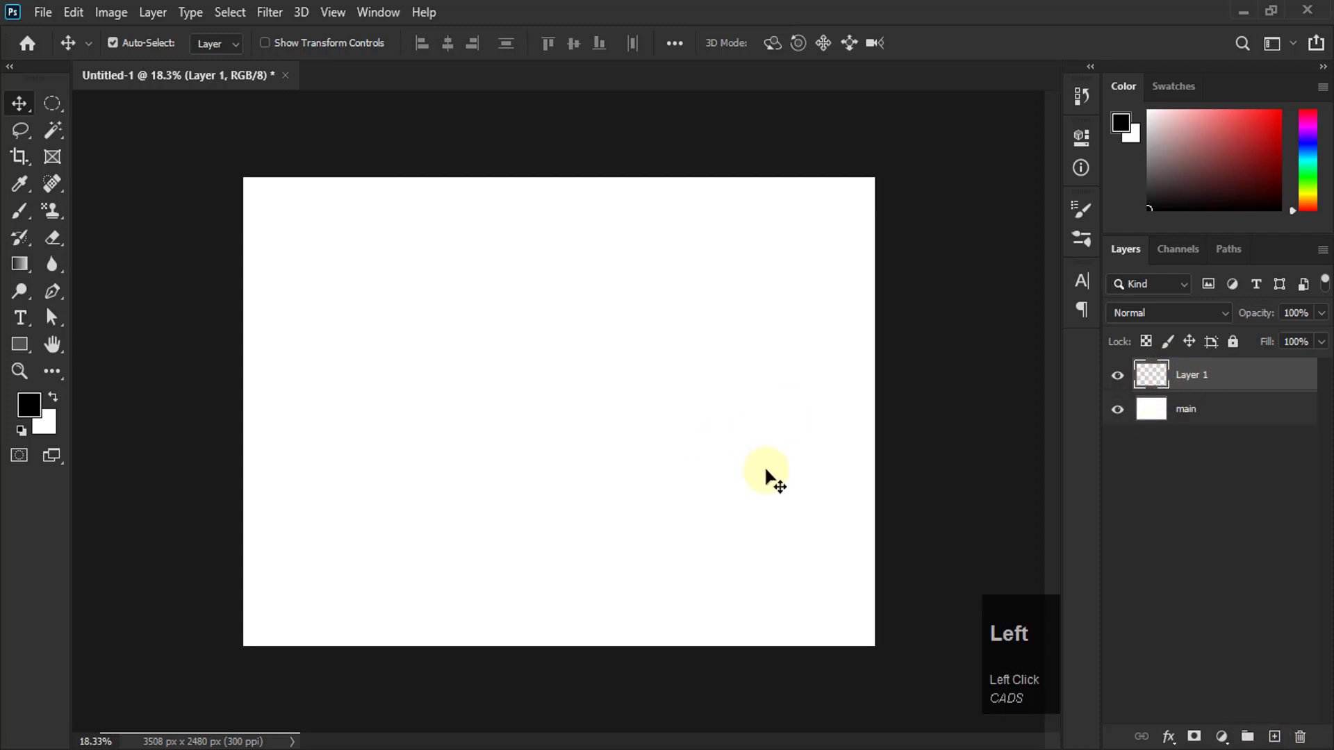
pyautogui.click(54, 101)
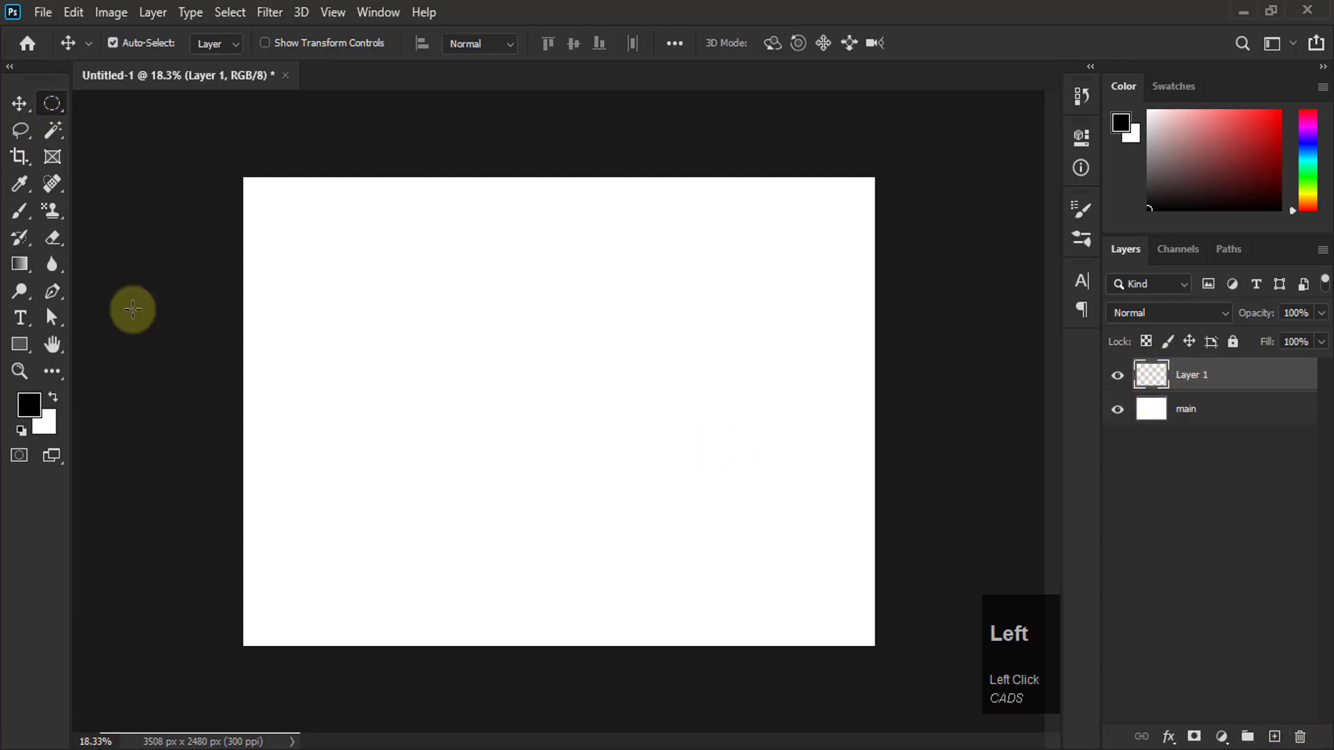
pyautogui.moveTo(442, 307); pyautogui.dragTo(661, 500)
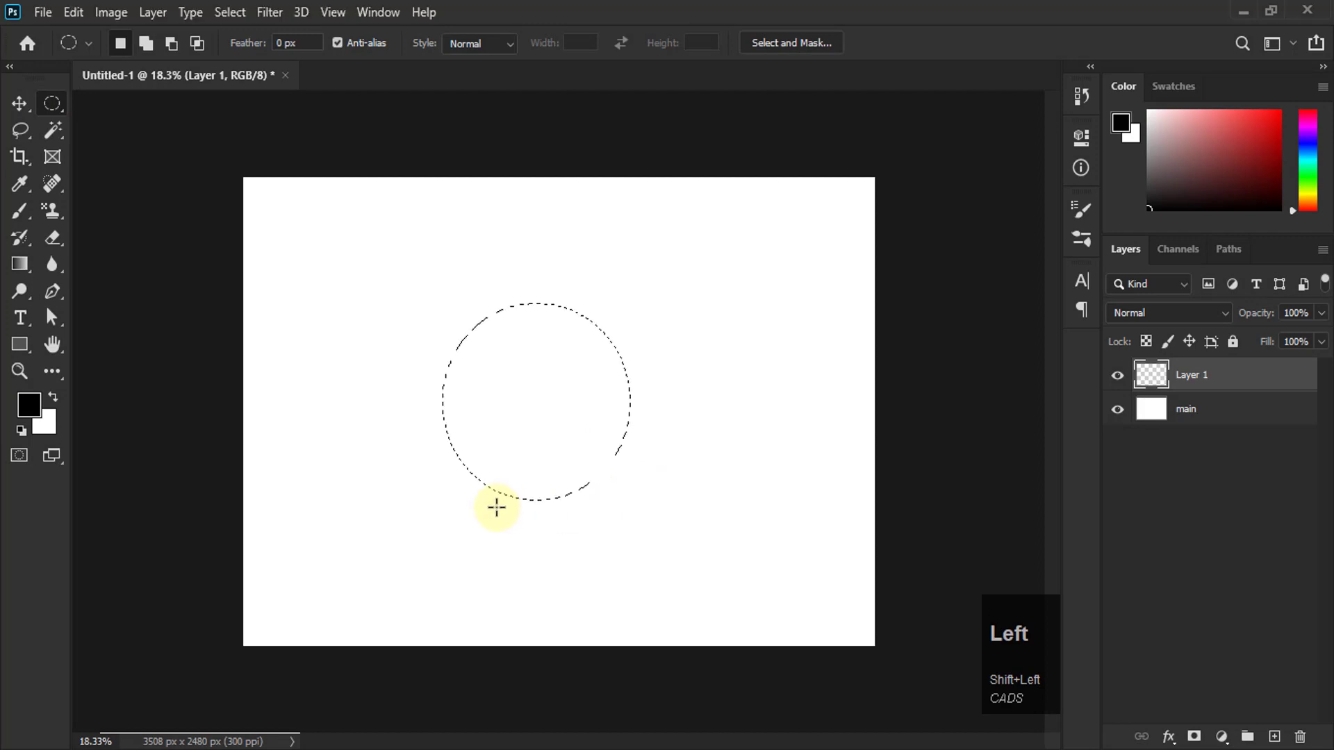
# Fill the circular selection on Layer 1 with a bright red foreground color and deselect it
pyautogui.click(28, 407)
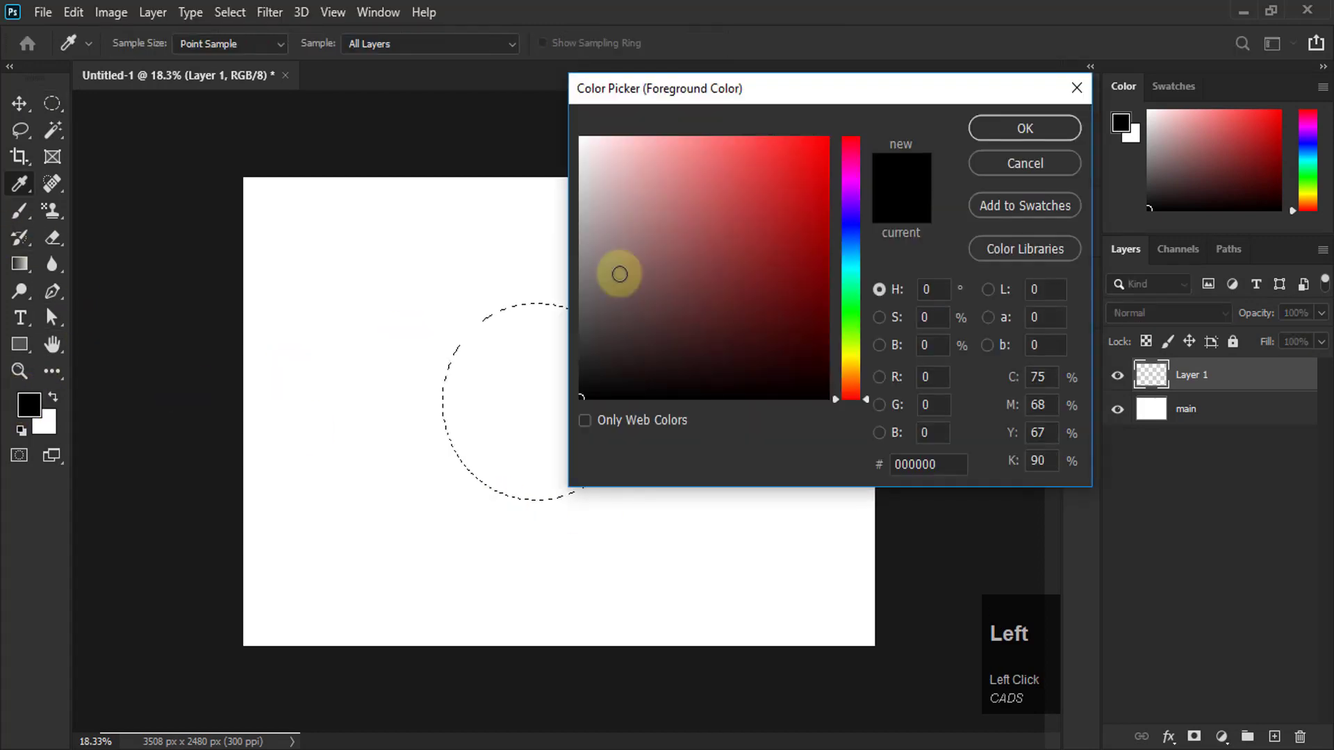
pyautogui.click(826, 166)
pyautogui.click(1025, 128)
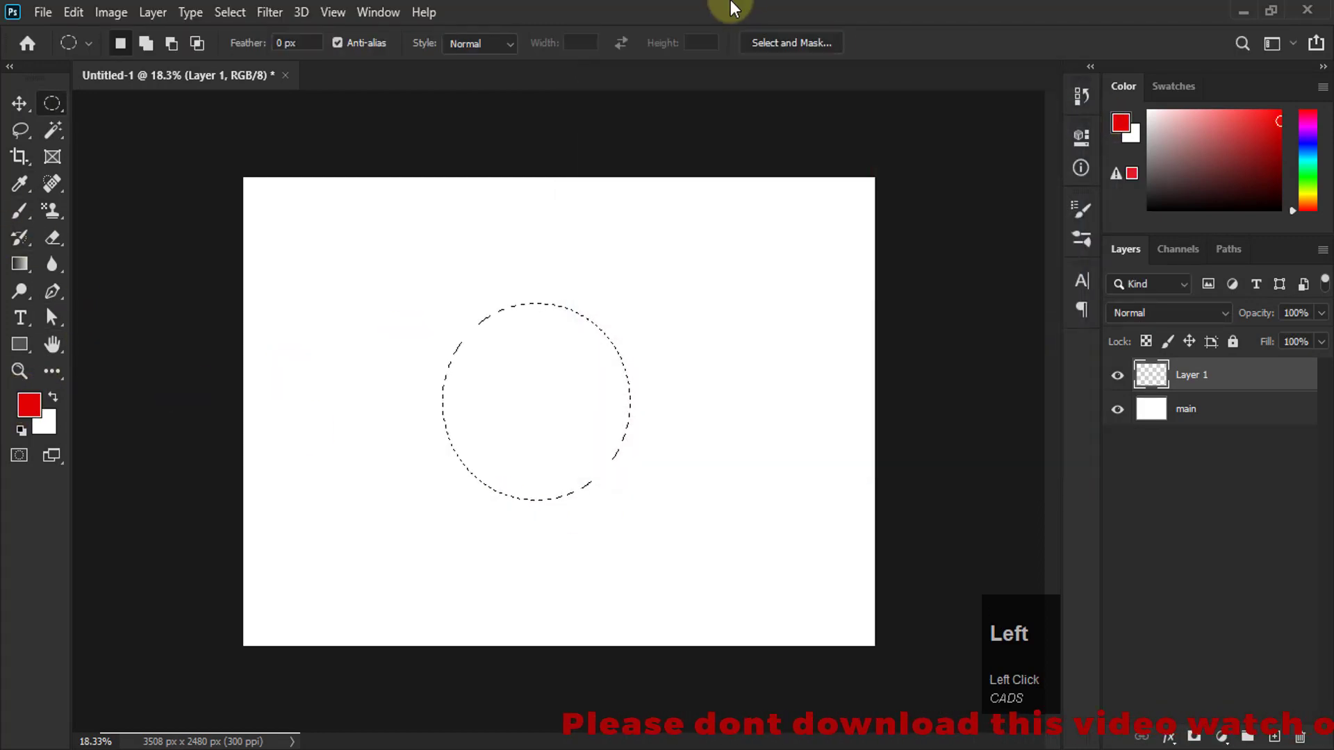
pyautogui.hotkey('alt', 'BackSpace')
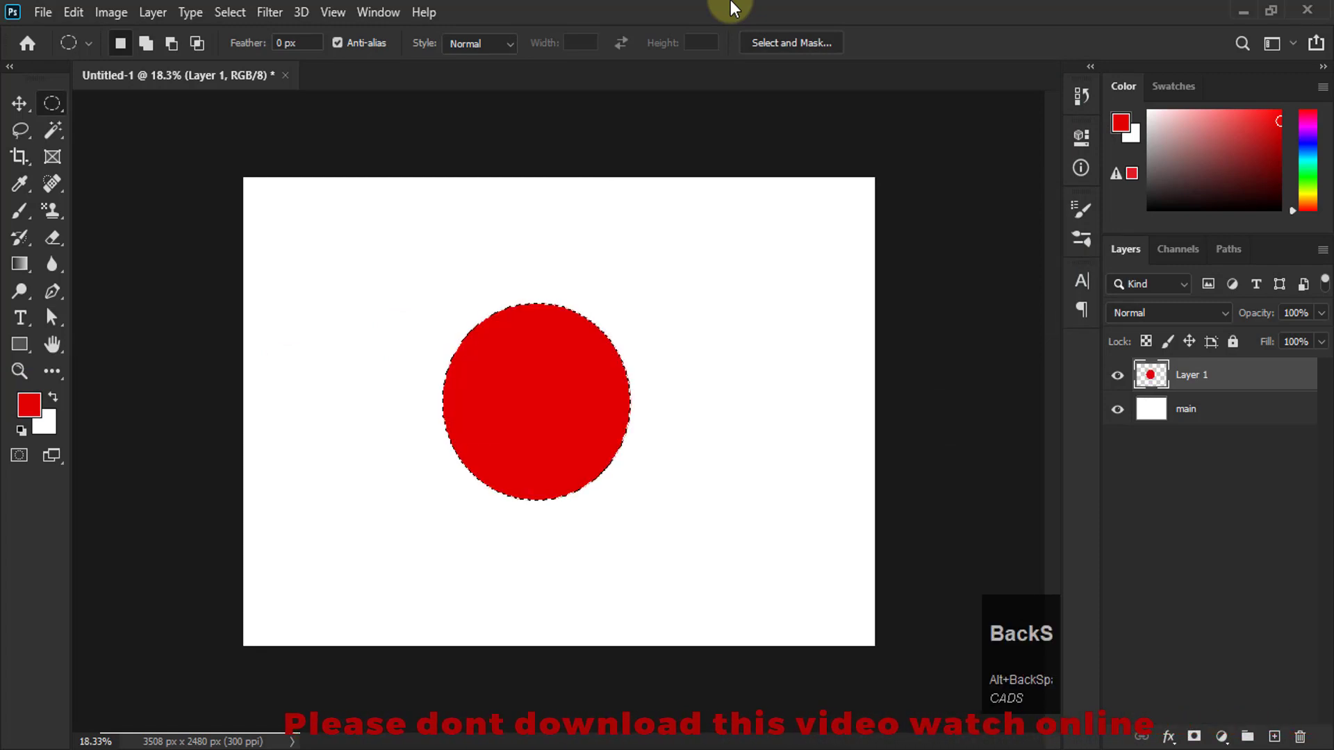
pyautogui.hotkey('ctrl', 'd')
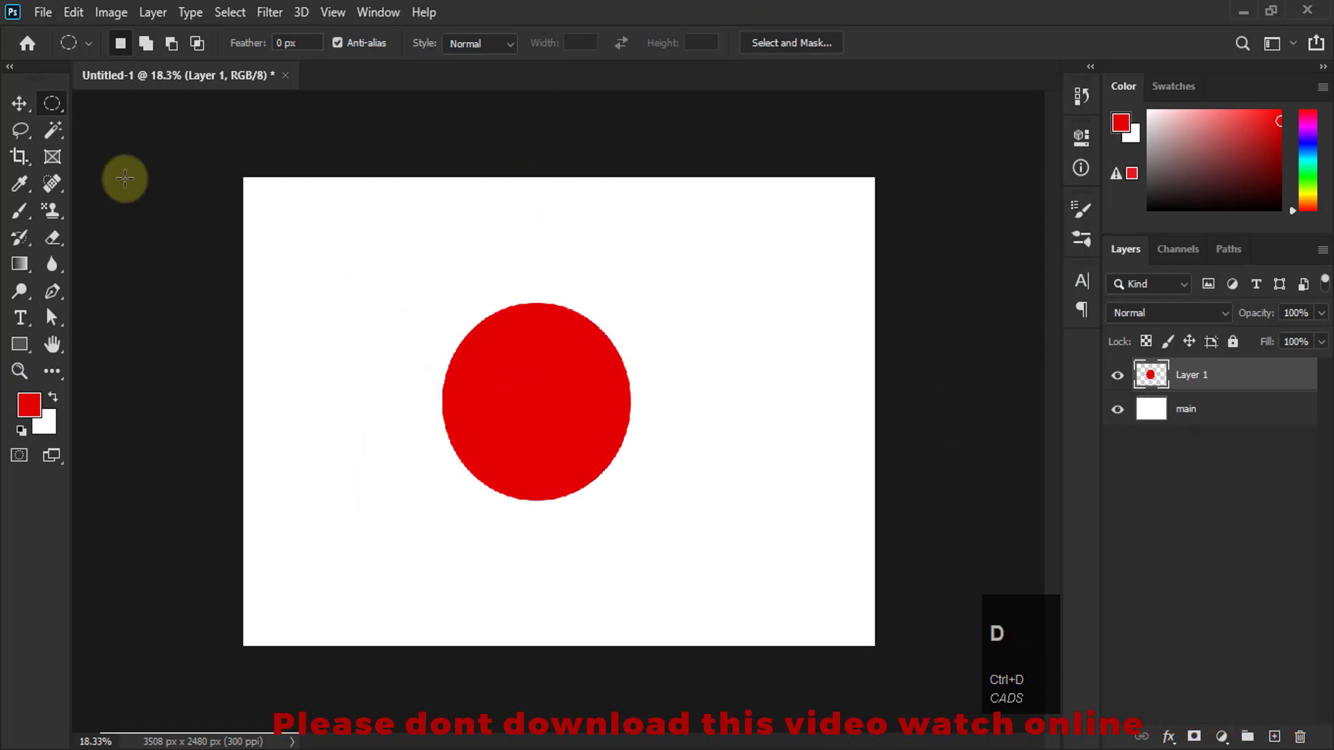
# Move the red circle to the canvas's upper-left area, toggling the main layer's visibility off and on between moves
pyautogui.click(19, 103)
pyautogui.moveTo(537, 367); pyautogui.dragTo(575, 338)
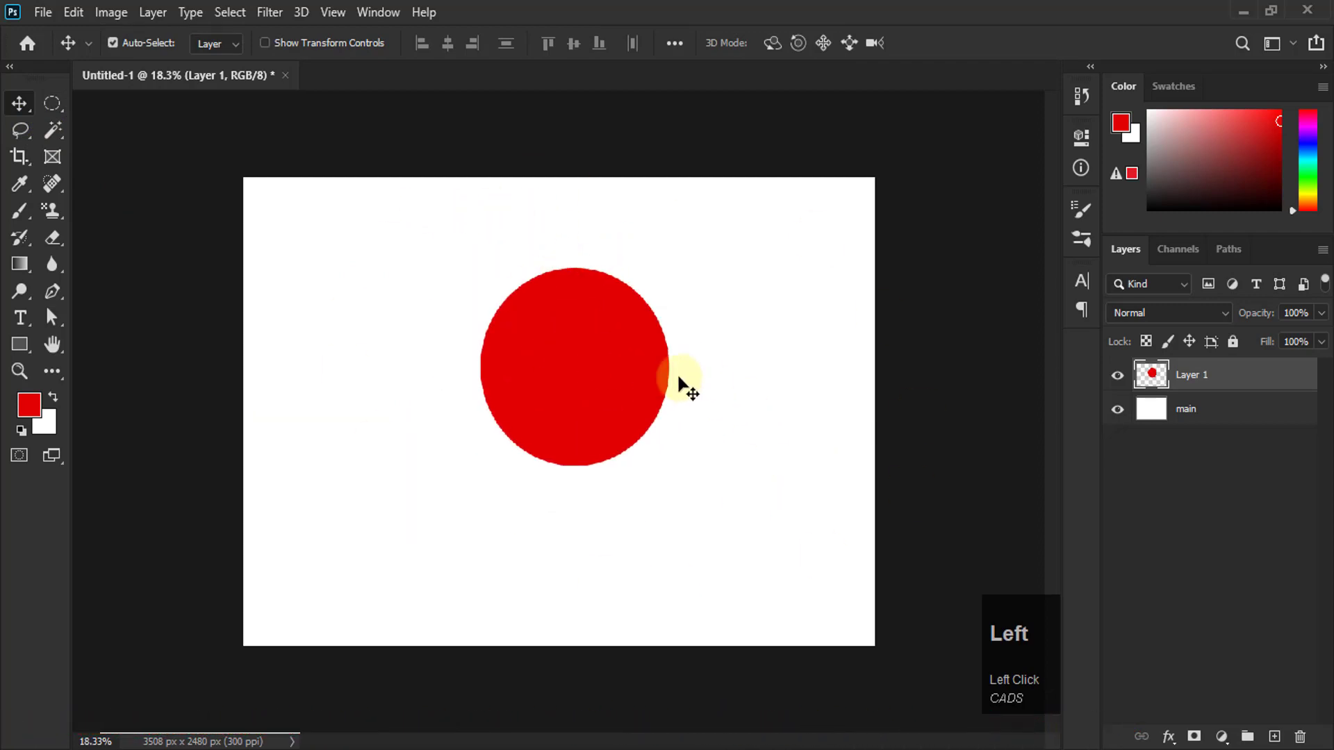
pyautogui.moveTo(677, 382); pyautogui.dragTo(652, 253)
pyautogui.click(1118, 410)
pyautogui.click(1117, 410)
pyautogui.moveTo(667, 427); pyautogui.dragTo(586, 417)
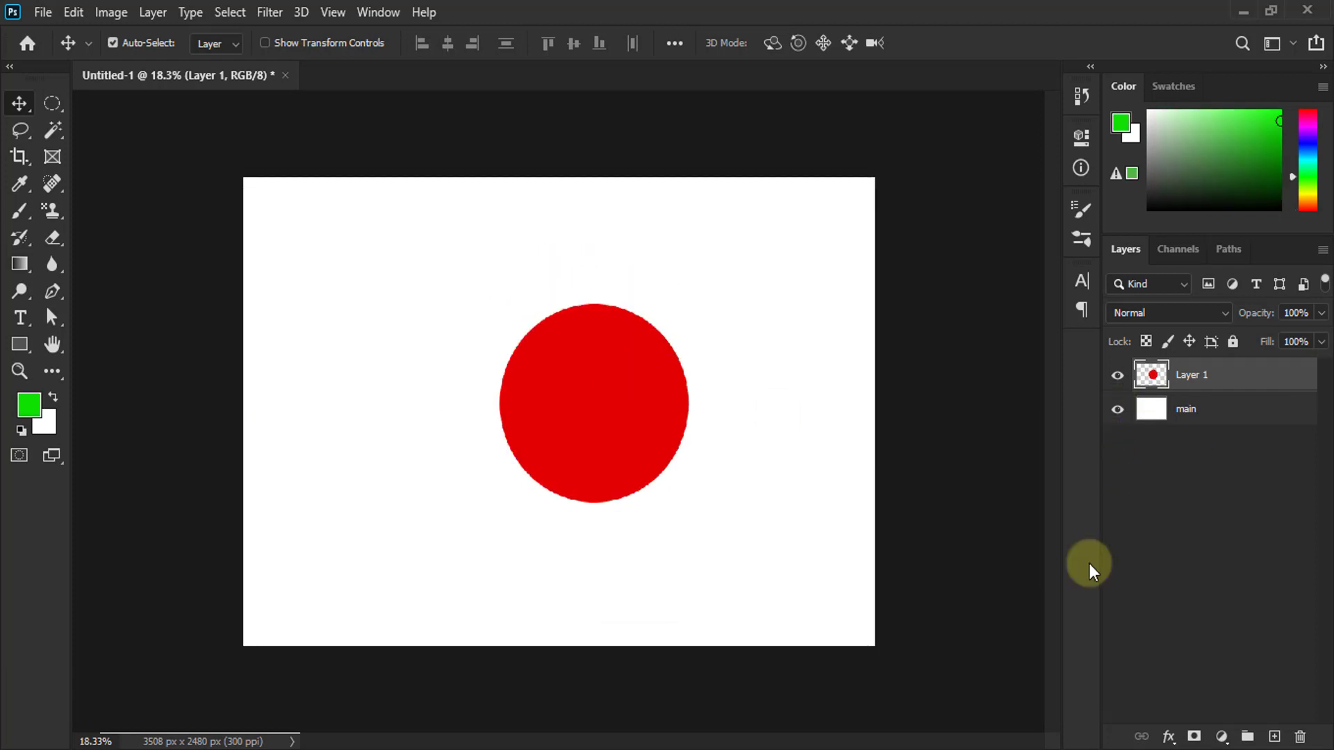
pyautogui.moveTo(619, 397); pyautogui.dragTo(423, 341)
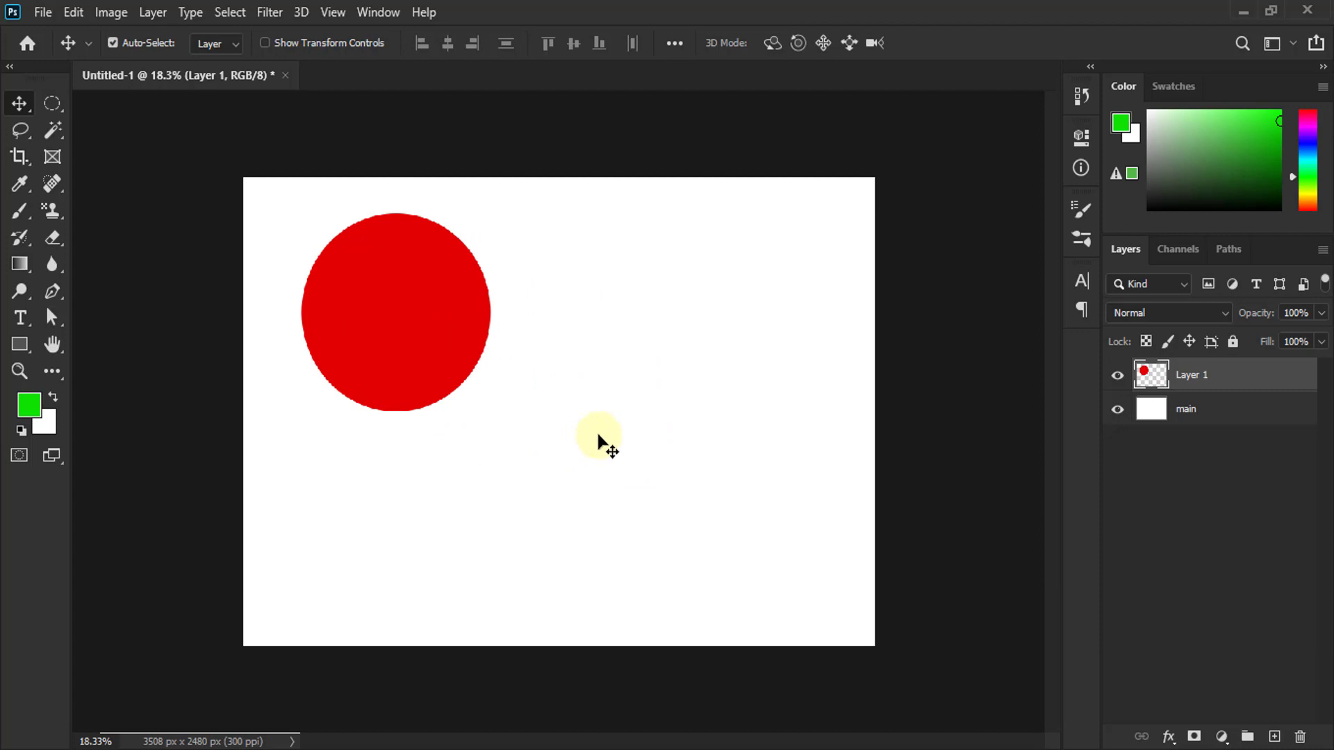
pyautogui.moveTo(431, 343); pyautogui.dragTo(485, 381)
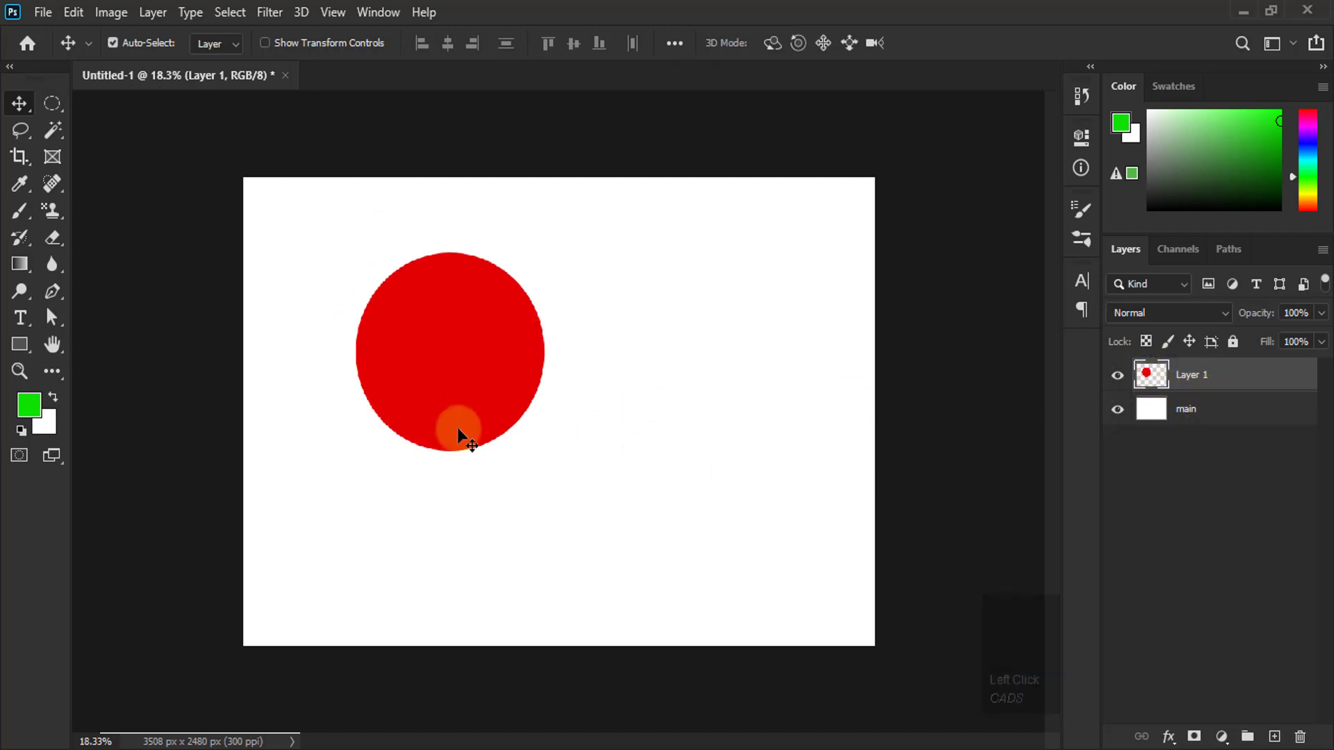
# Draw a smaller circular selection to the right of the red circle on Layer 1, fill it with dark green and deselect
pyautogui.click(50, 111)
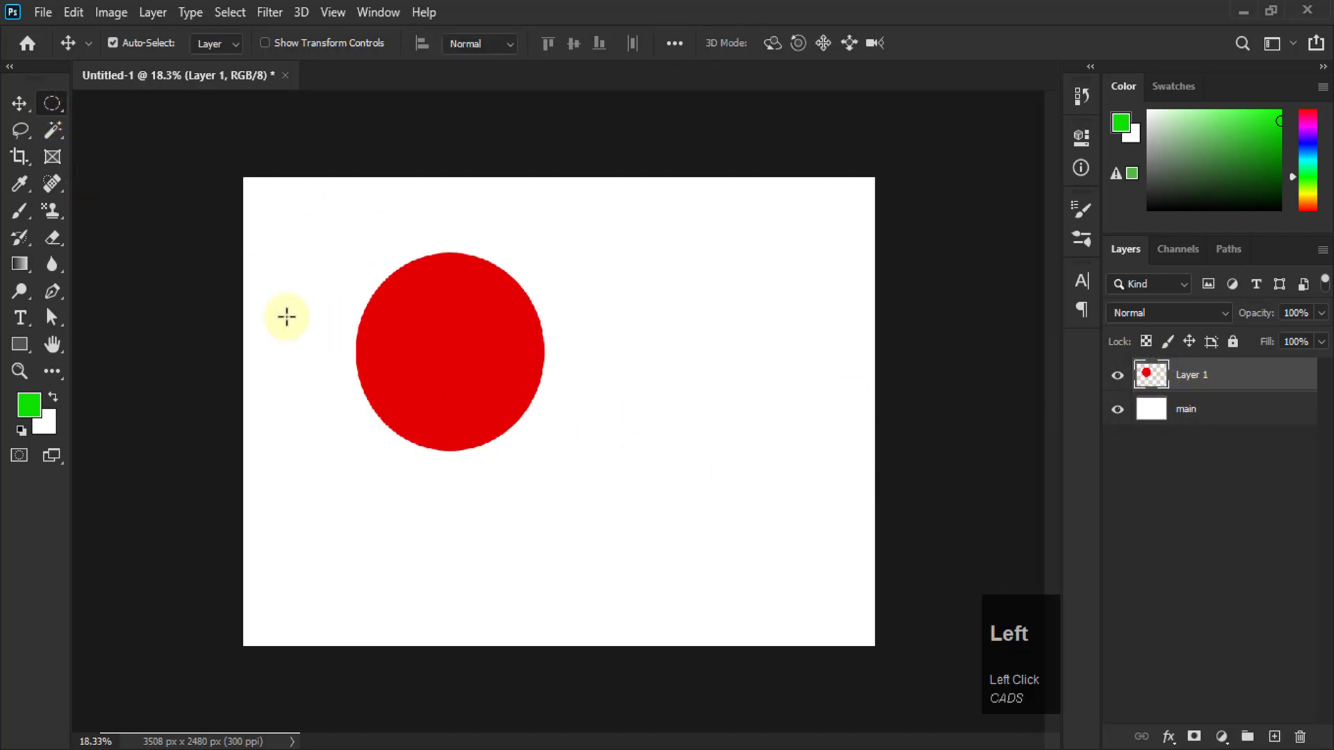
pyautogui.moveTo(646, 350); pyautogui.dragTo(810, 507)
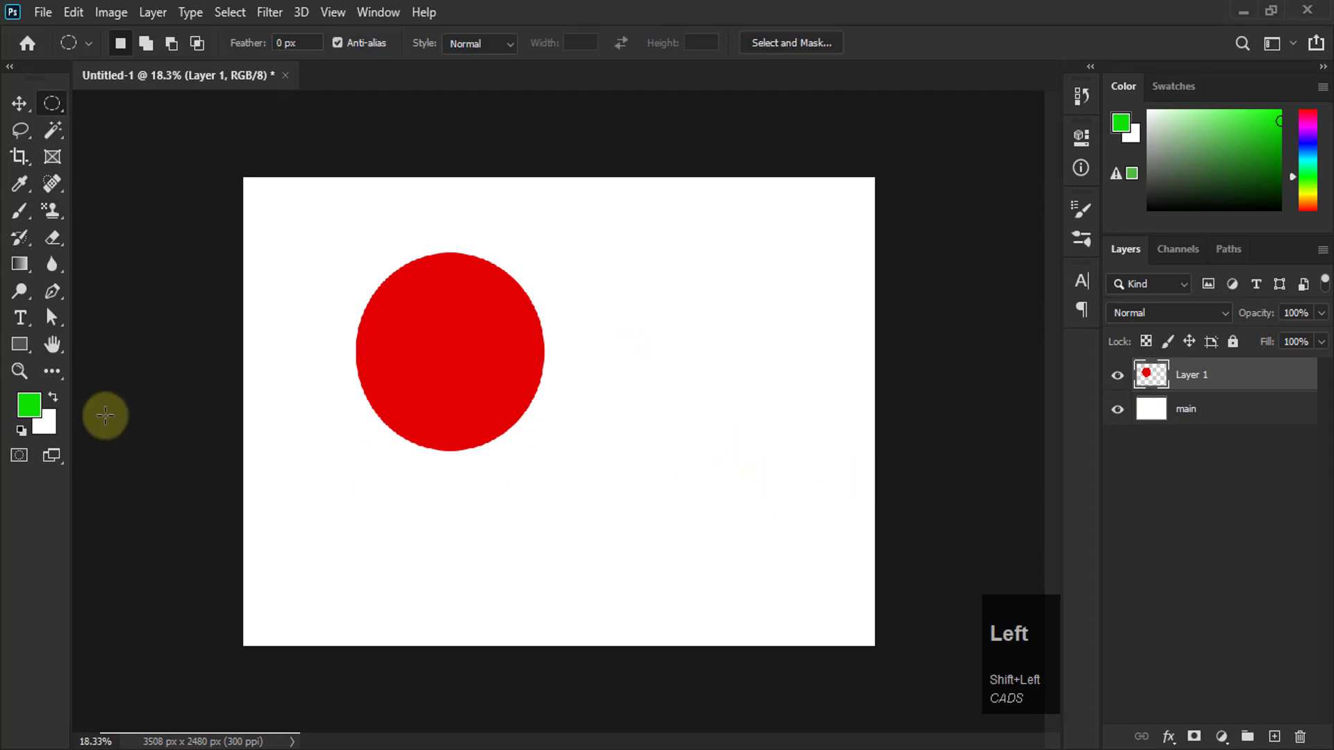
pyautogui.click(29, 405)
pyautogui.click(831, 187)
pyautogui.moveTo(830, 187); pyautogui.dragTo(830, 247)
pyautogui.click(1007, 129)
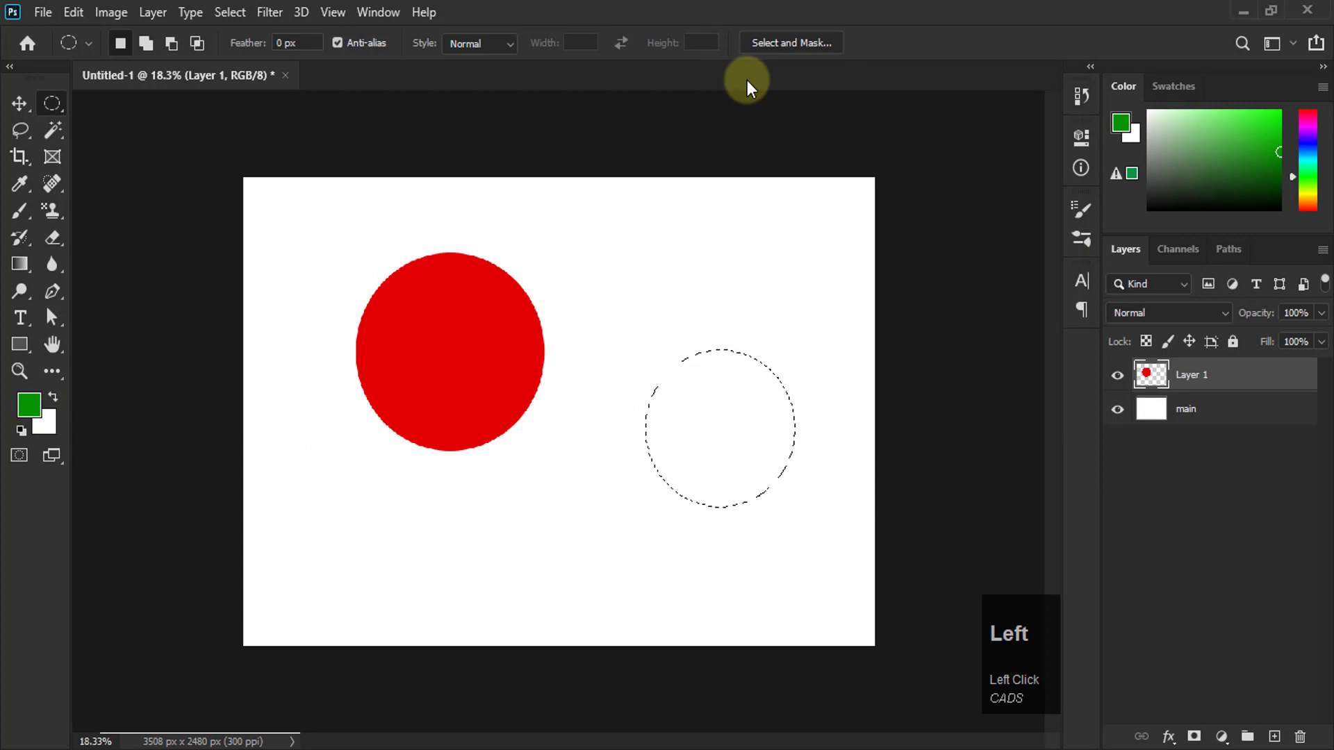
pyautogui.hotkey('alt', 'BackSpace')
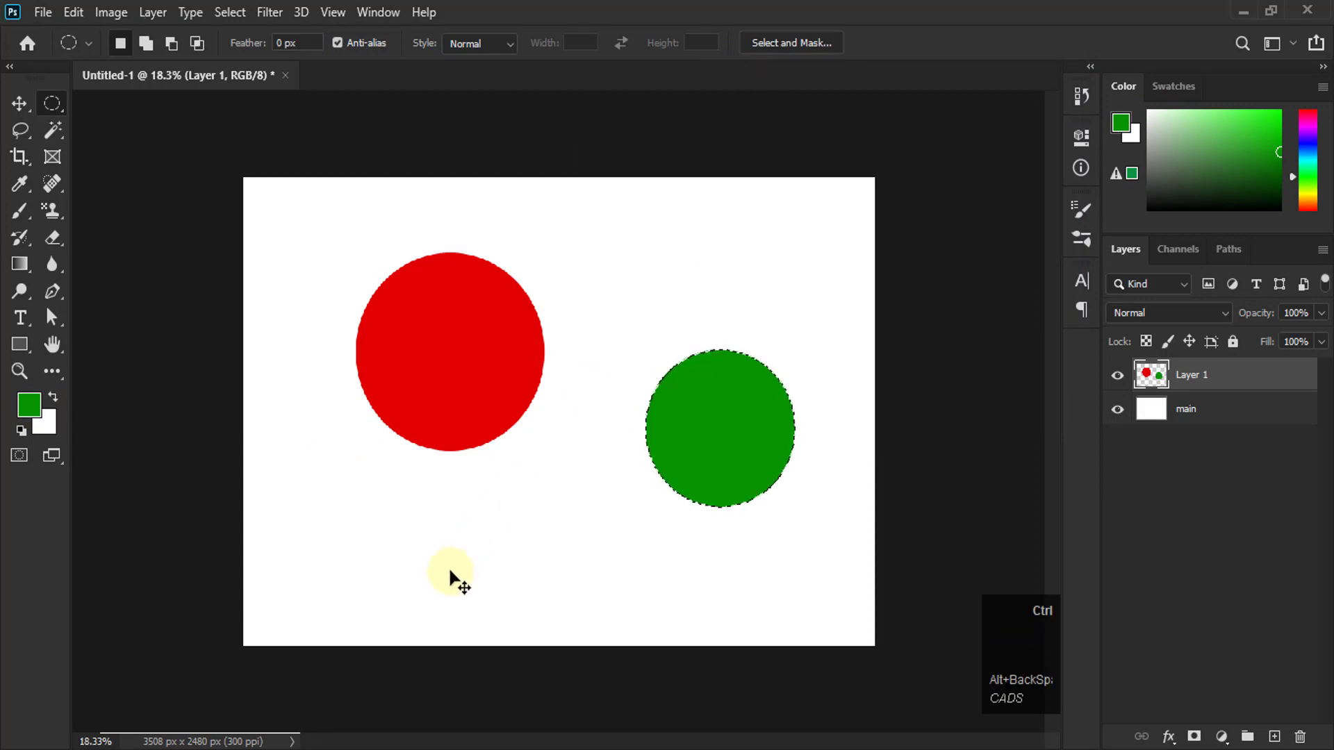
pyautogui.hotkey('ctrl', 'd')
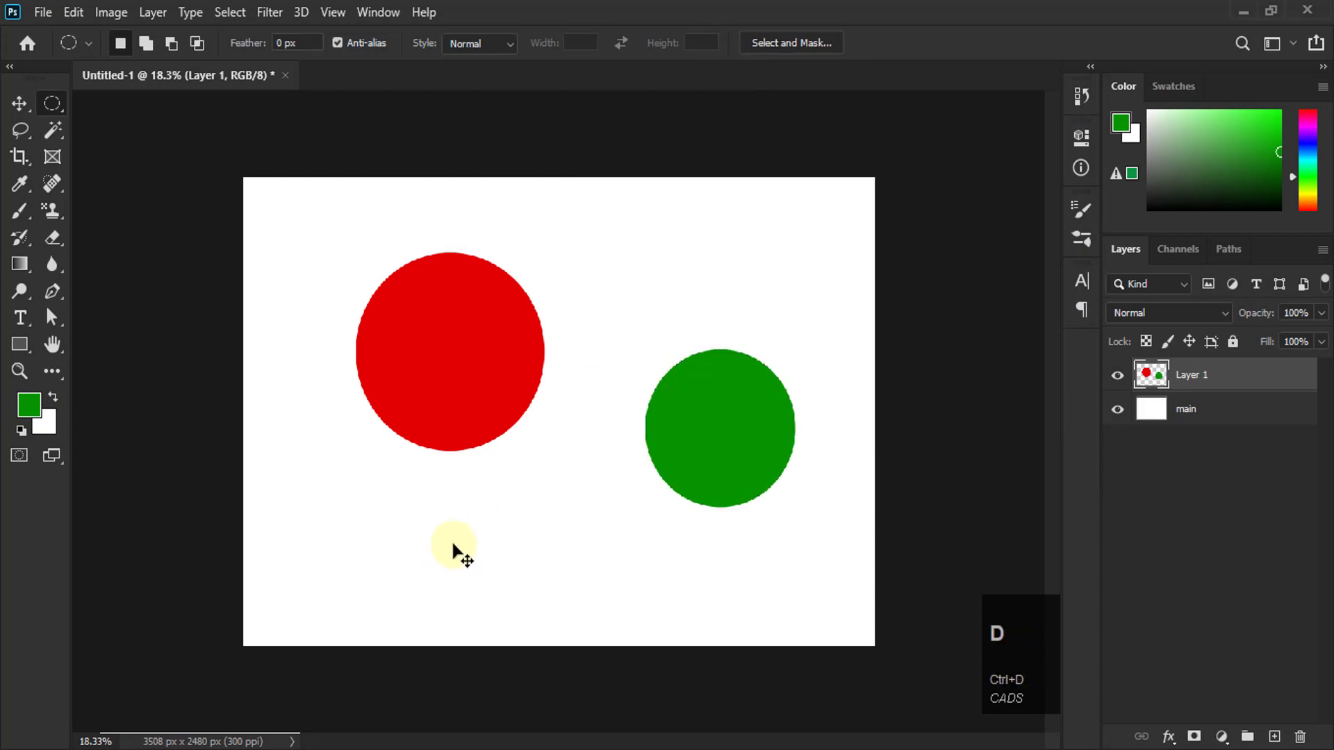
# Try moving the red and green circles separately on Layer 1, and undo the moves
pyautogui.click(18, 102)
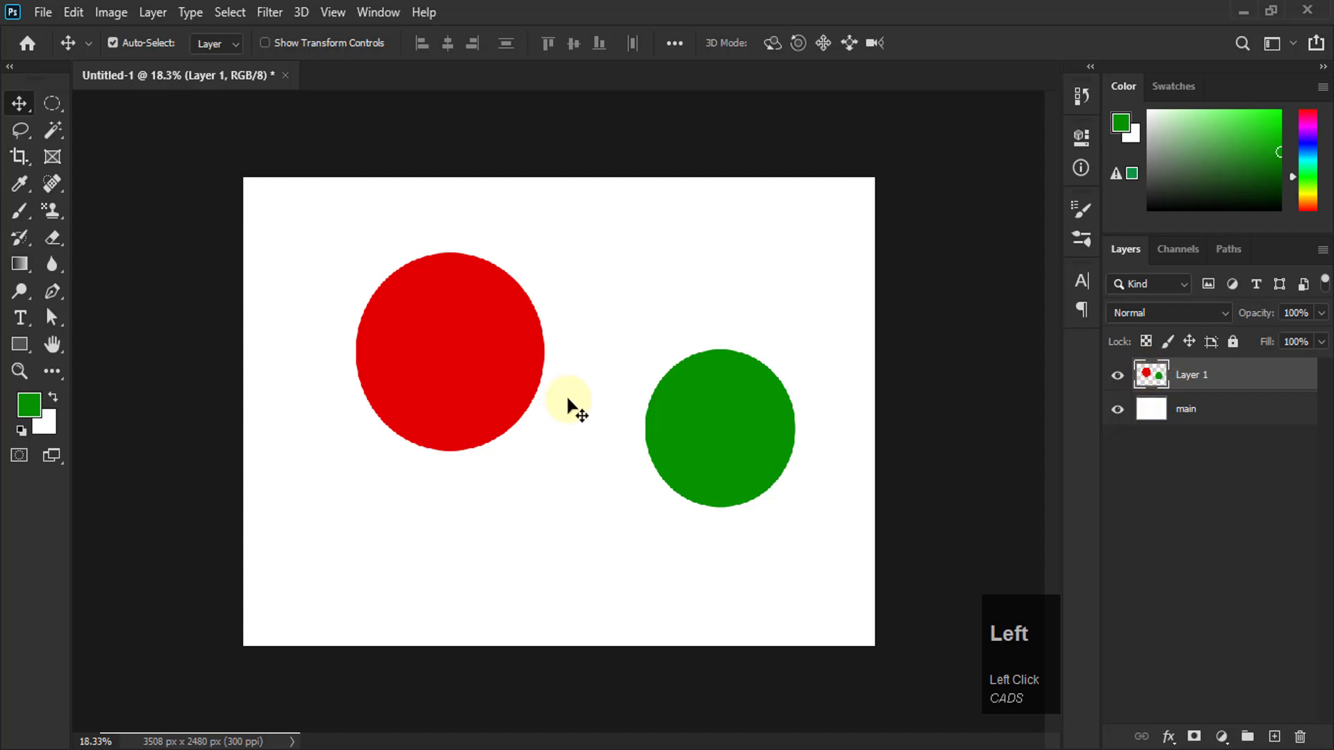
pyautogui.moveTo(395, 364); pyautogui.dragTo(395, 365)
pyautogui.moveTo(369, 386)
pyautogui.mouseDown()
pyautogui.moveTo(414, 332)
pyautogui.moveTo(428, 279)
pyautogui.moveTo(383, 386)
pyautogui.mouseUp()
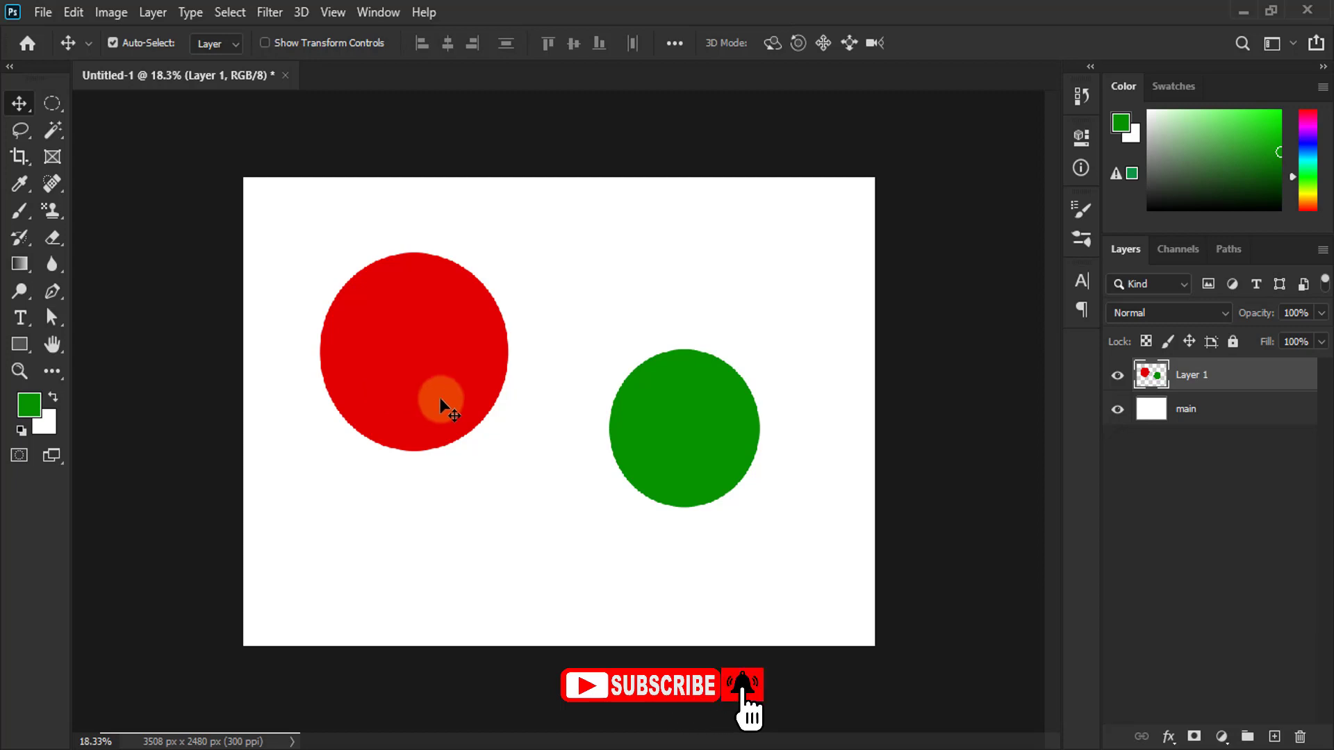
pyautogui.moveTo(709, 453); pyautogui.dragTo(705, 482)
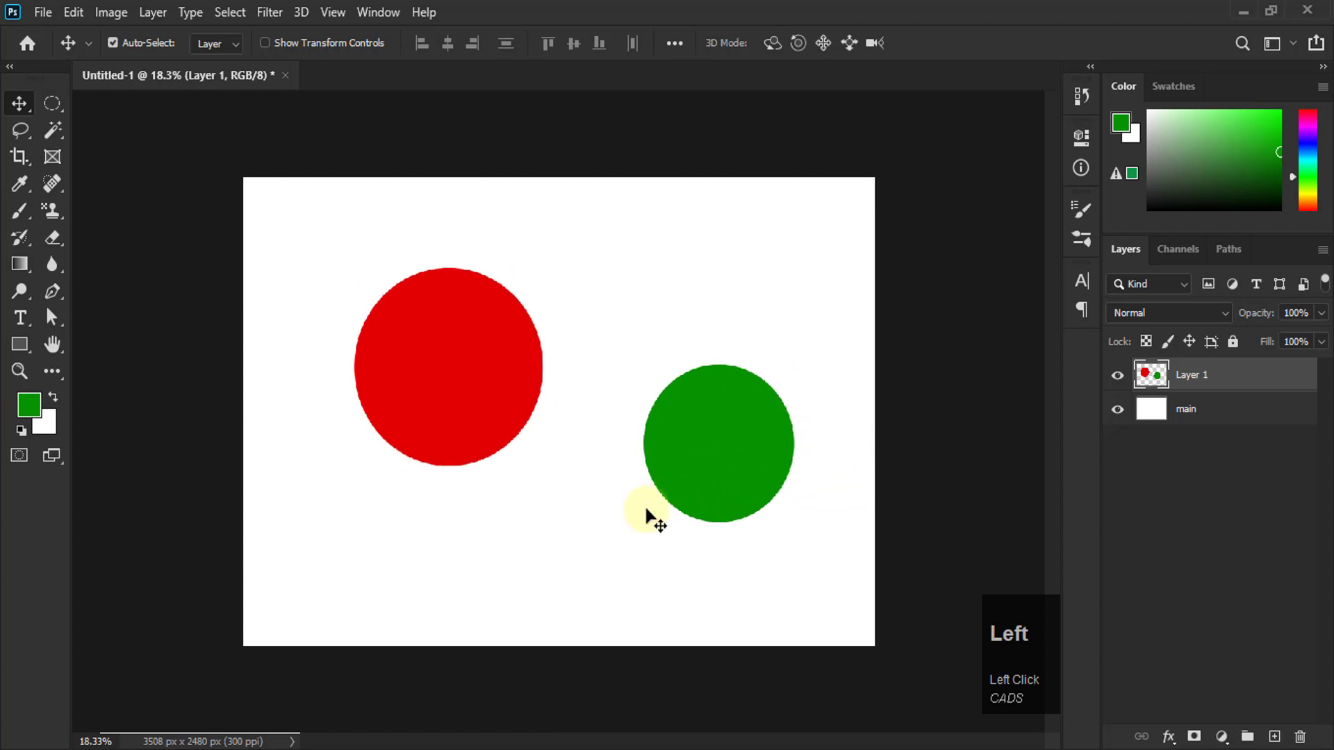
pyautogui.hotkey('ctrl', 'z')
pyautogui.hotkey('ctrl', 'z')
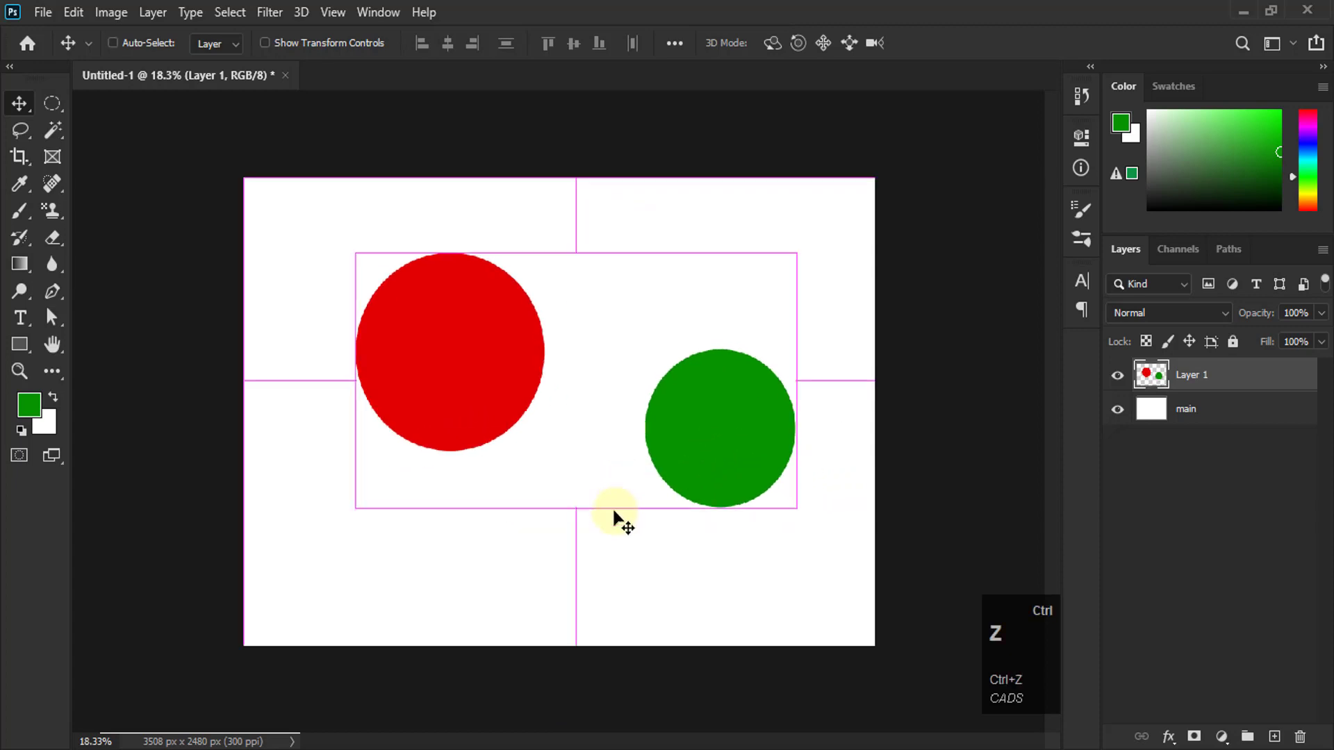
# Undo the green circle and its selection on Layer 1, and add a new layer above Layer 1
pyautogui.hotkey('ctrl', 'z')
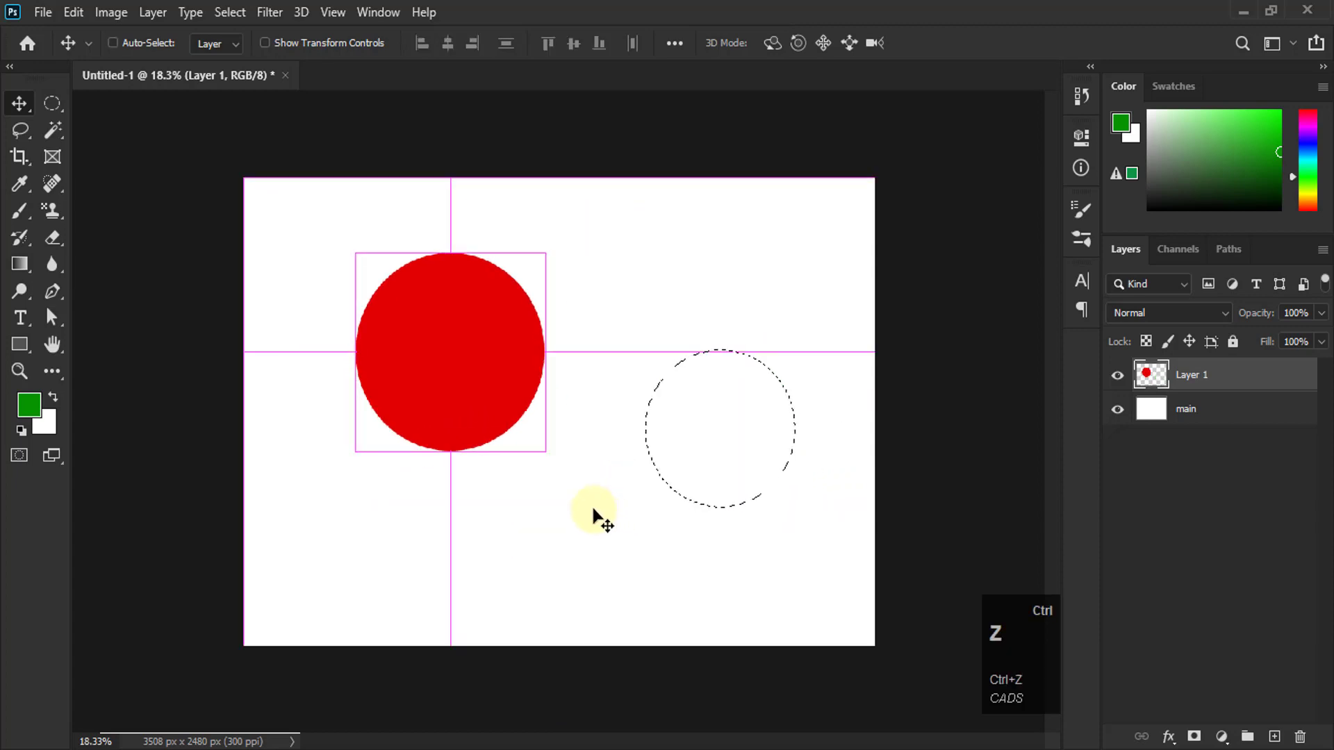
pyautogui.hotkey('ctrl', 'z')
pyautogui.click(1274, 737)
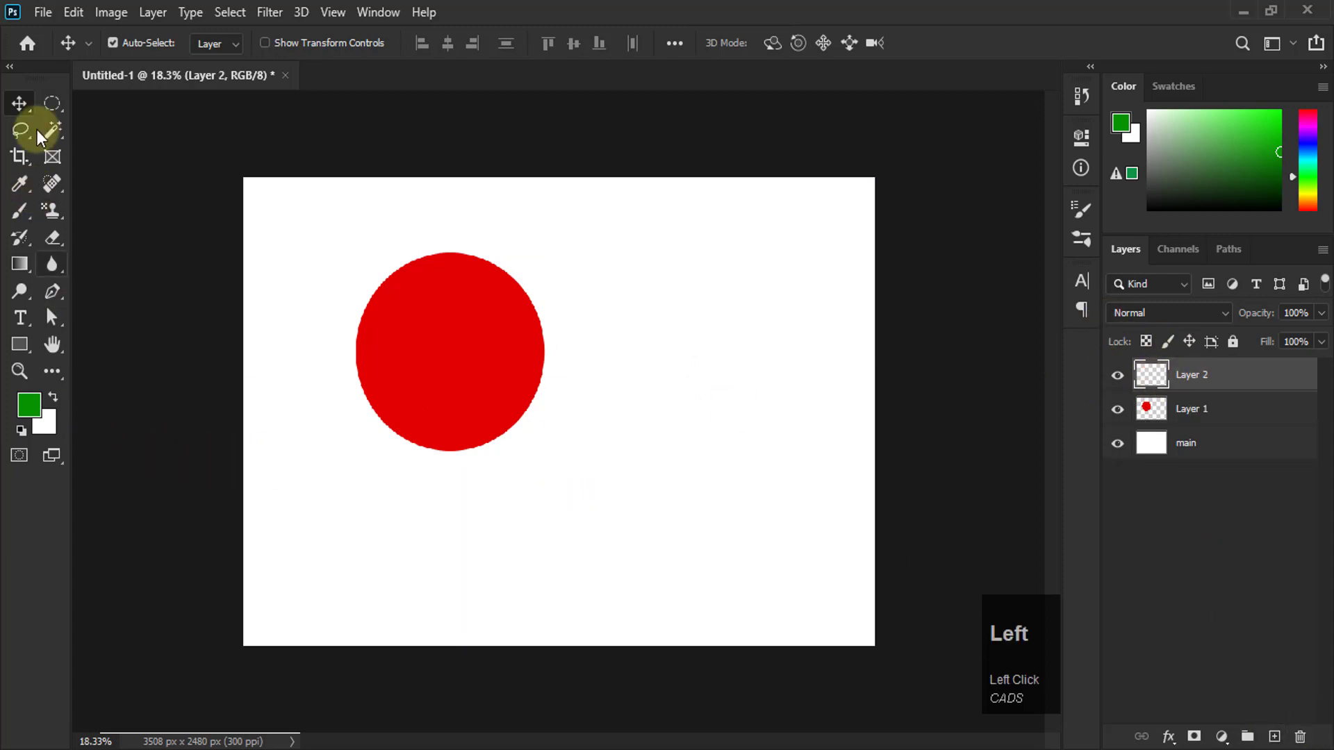
# Draw a circular selection to the right of the red circle on Layer 2, fill it with the green foreground color and deselect
pyautogui.click(52, 104)
pyautogui.moveTo(675, 268); pyautogui.dragTo(845, 481)
pyautogui.hotkey('alt', 'BackSpace')
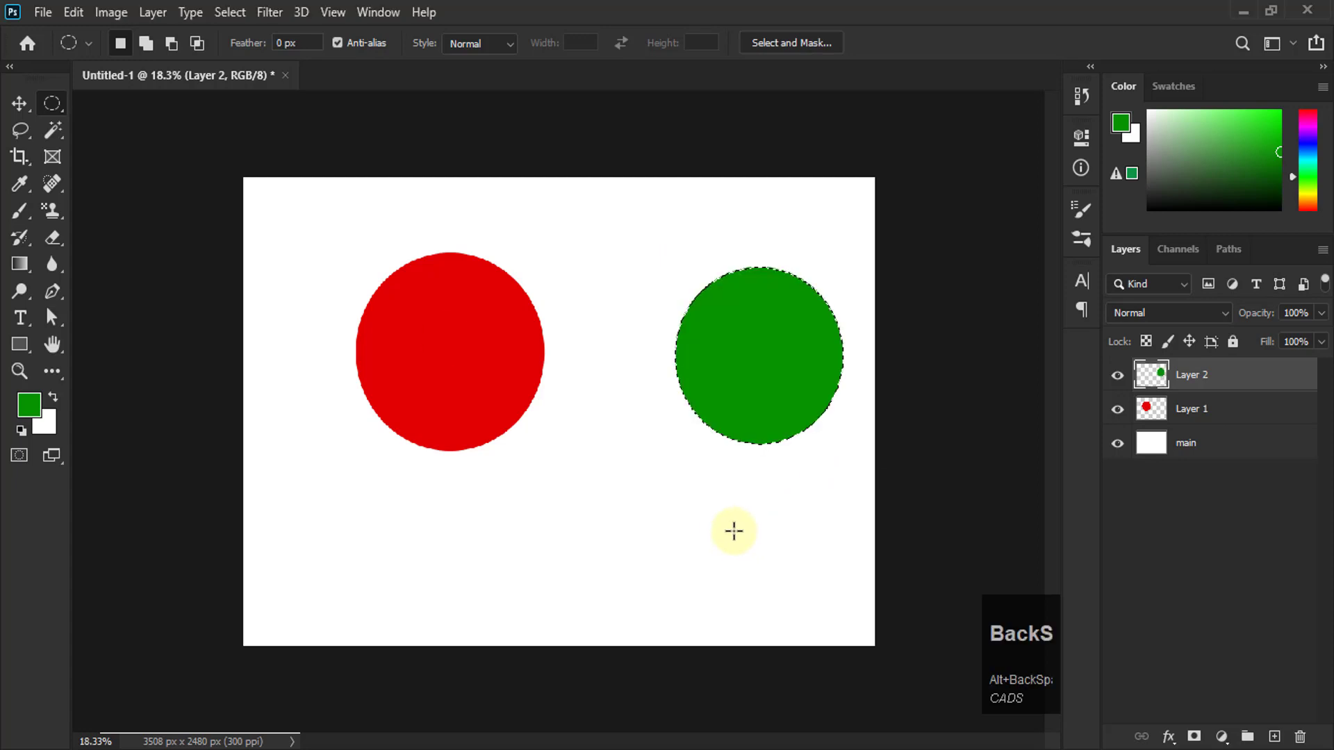
pyautogui.click(17, 106)
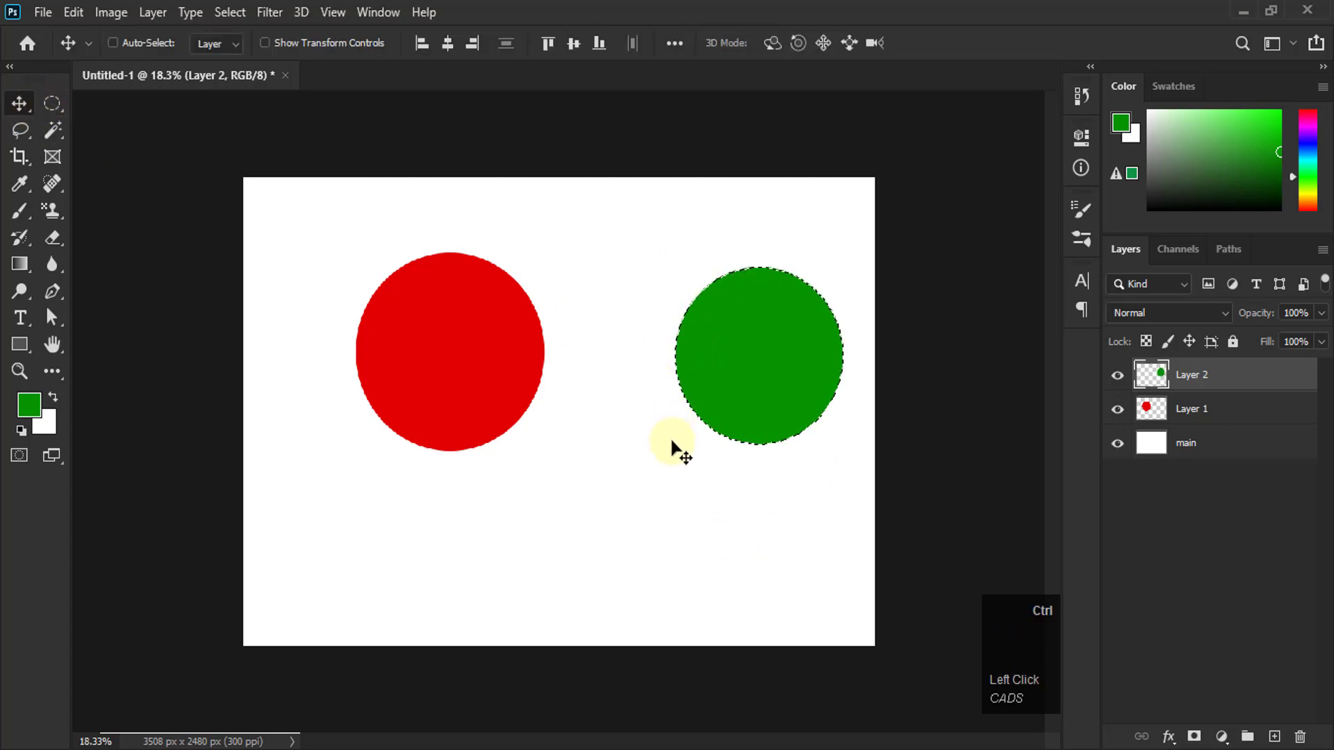
pyautogui.hotkey('ctrl', 'd')
# Move the red circle slightly up and left, and the green circle slightly down and left, each on its own layer
pyautogui.moveTo(773, 357); pyautogui.dragTo(773, 363)
pyautogui.moveTo(432, 375); pyautogui.dragTo(418, 318)
pyautogui.moveTo(767, 380); pyautogui.dragTo(720, 452)
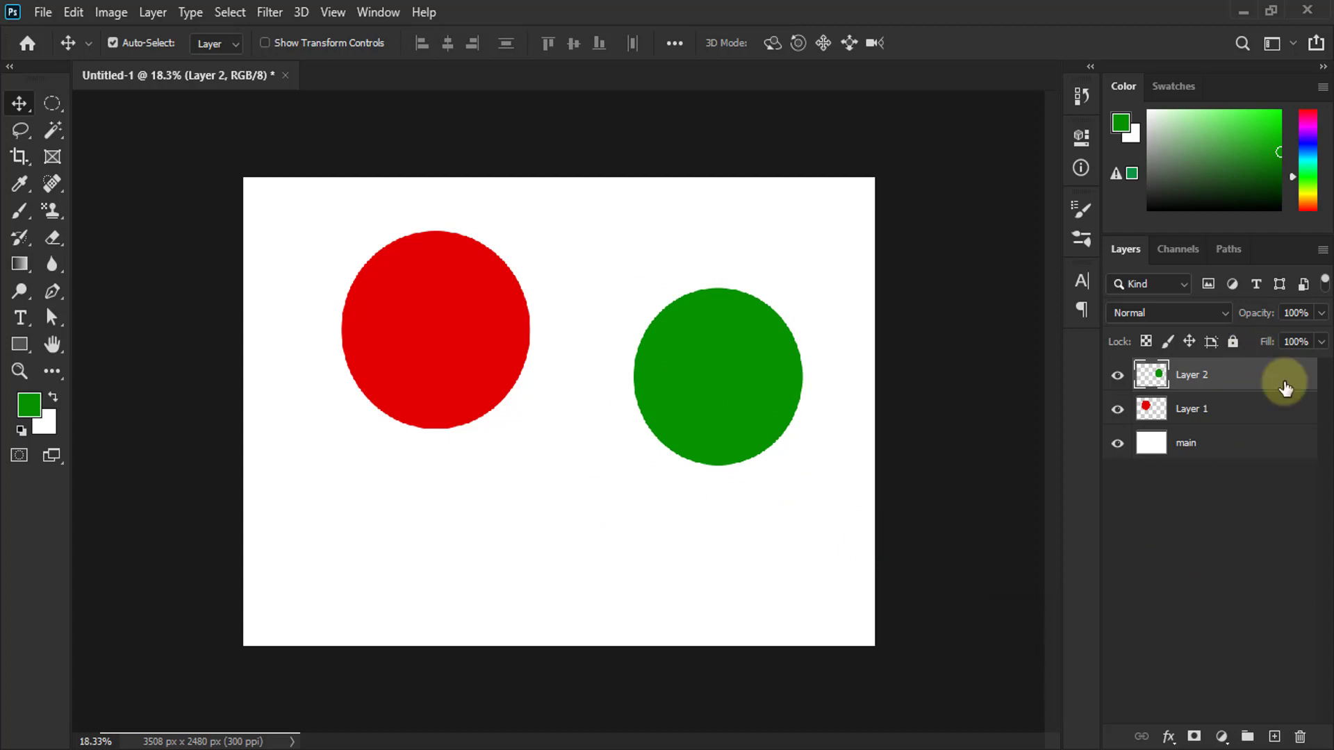
pyautogui.click(1323, 250)
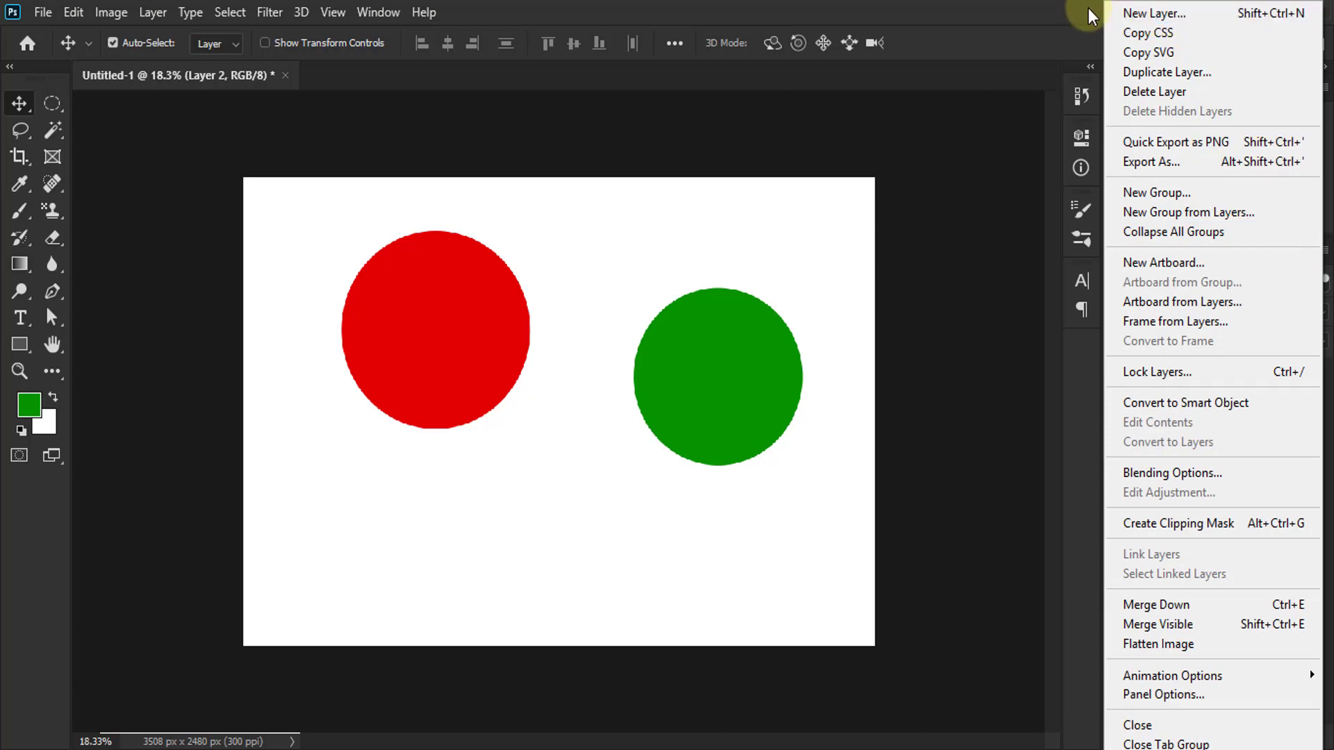
pyautogui.click(1046, 17)
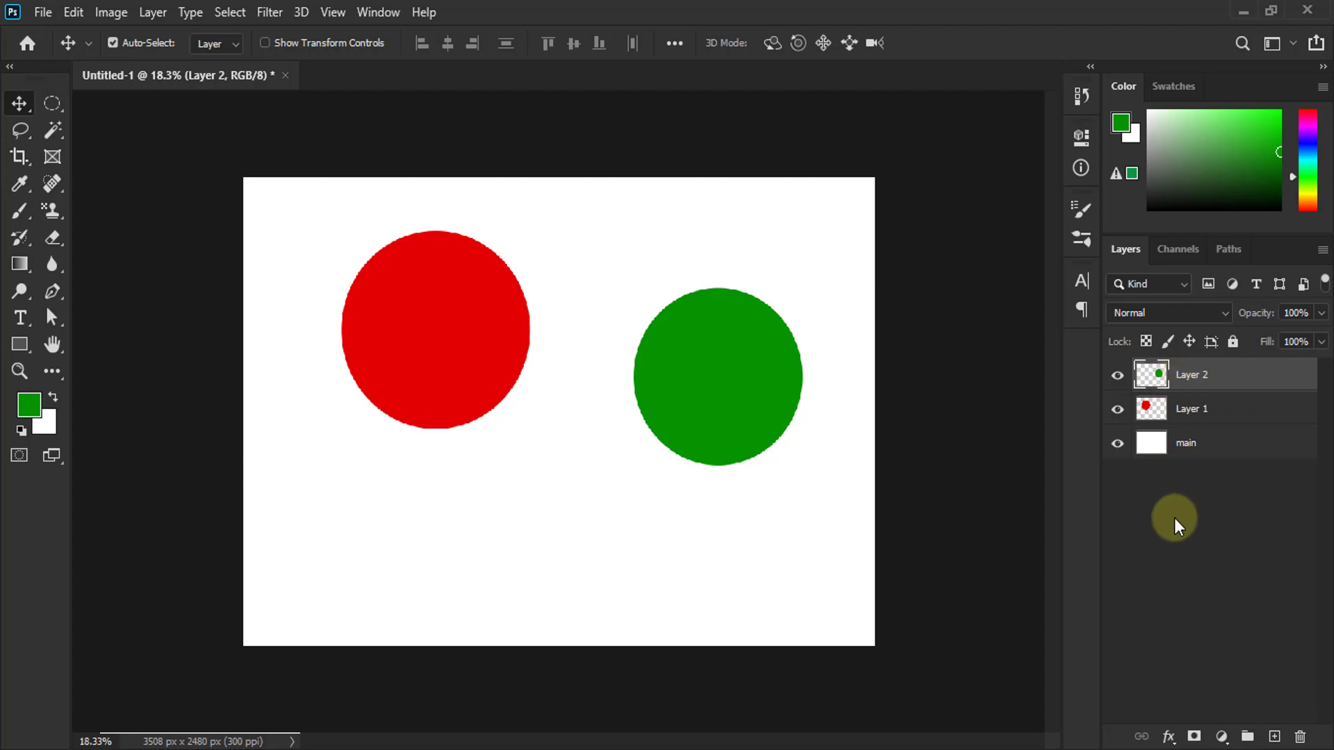
# Try deleting the main layer in two different ways, undoing each deletion
pyautogui.click(1153, 442)
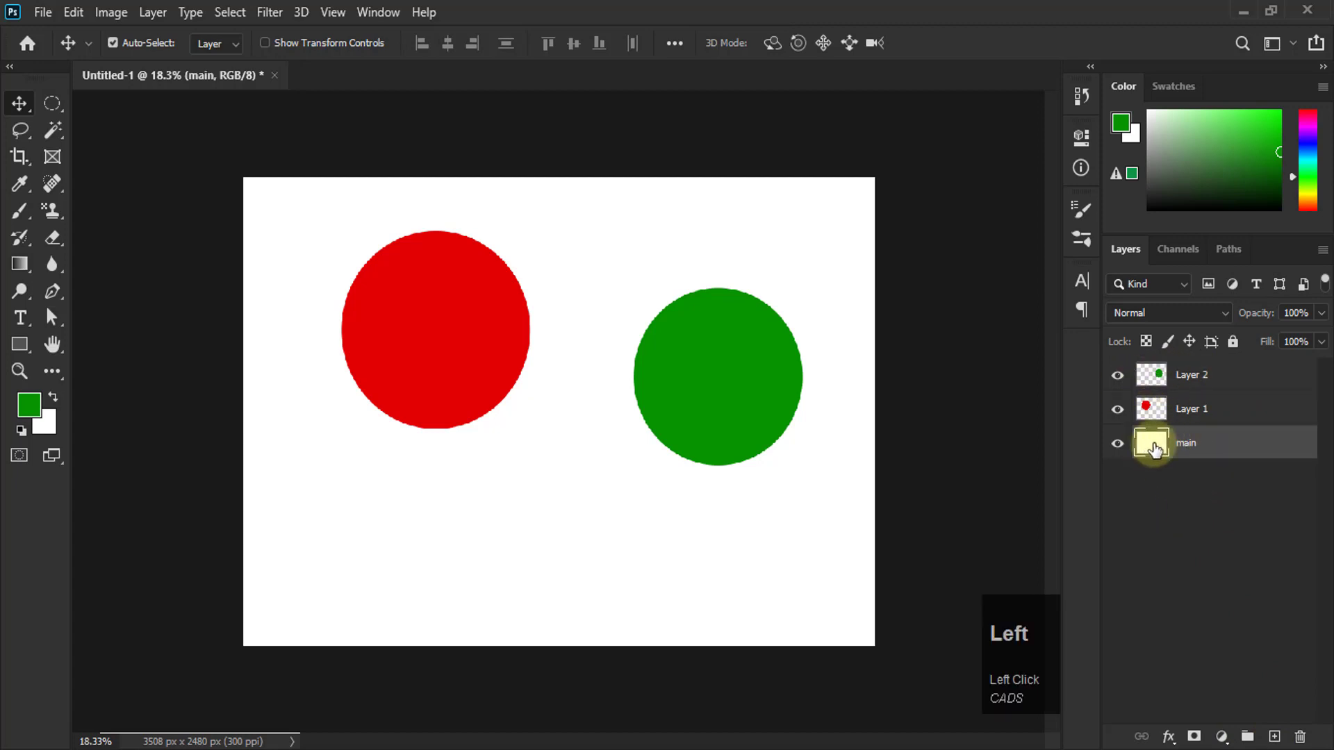
pyautogui.click(1301, 736)
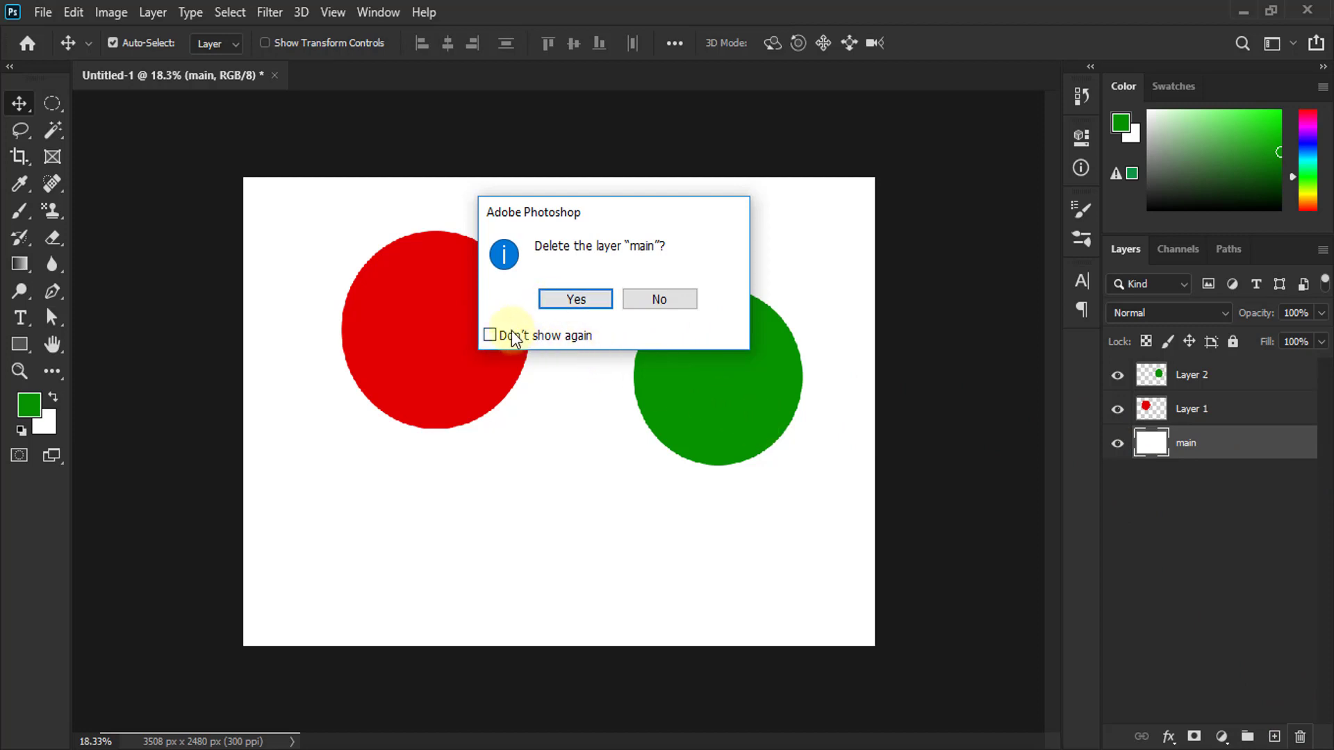
pyautogui.click(590, 310)
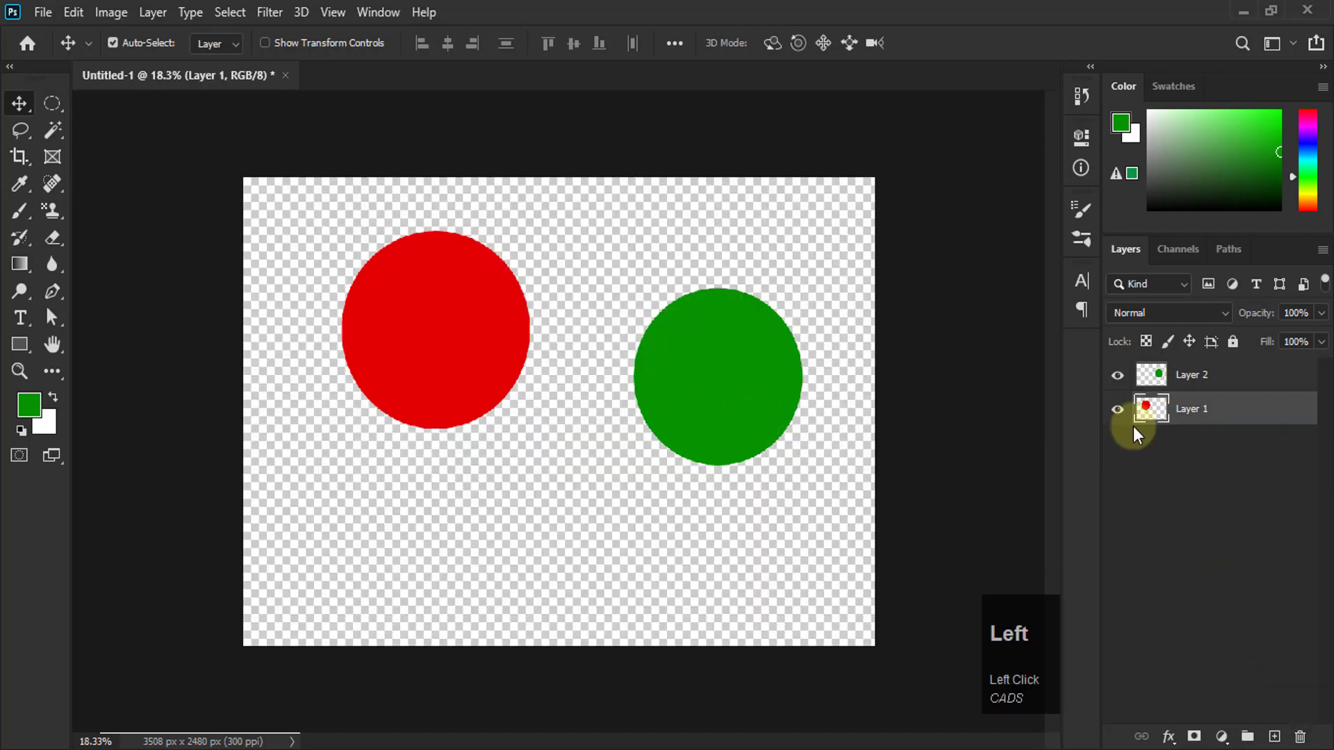
pyautogui.hotkey('ctrl', 'z')
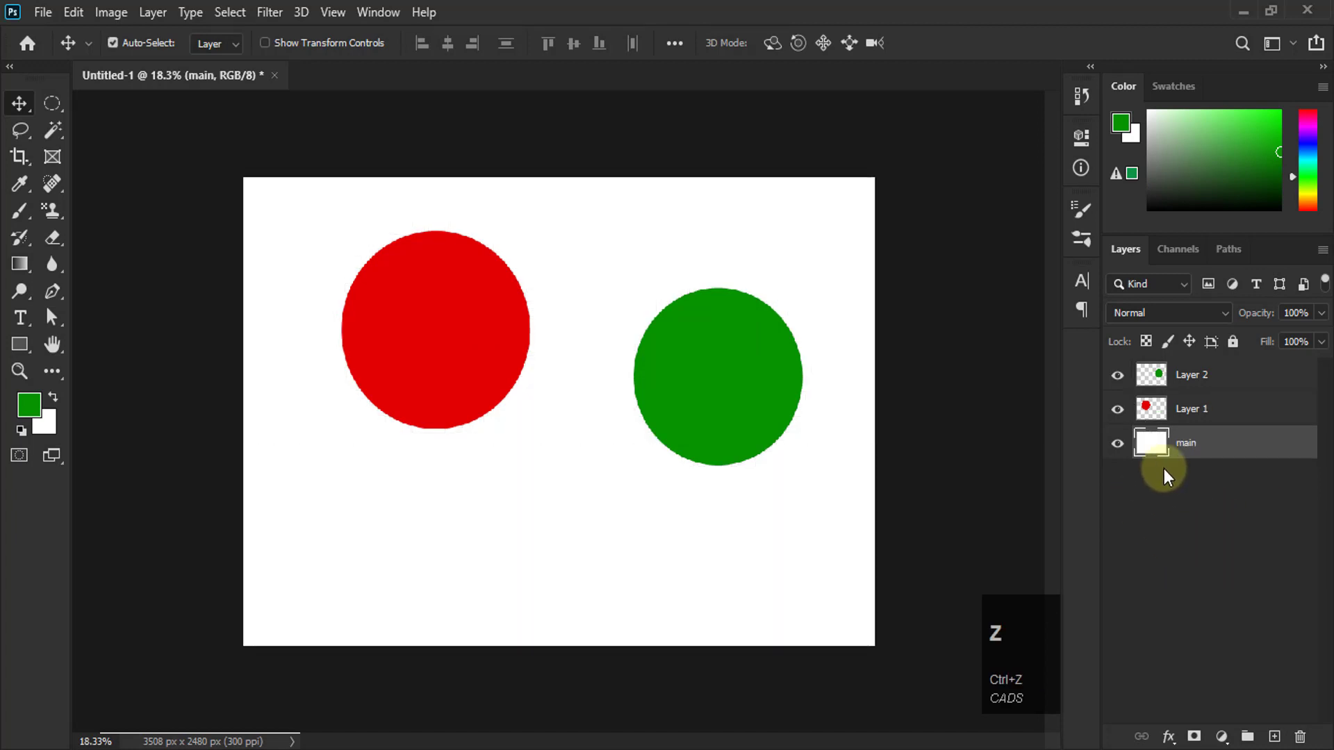
pyautogui.moveTo(1174, 464); pyautogui.dragTo(1300, 737)
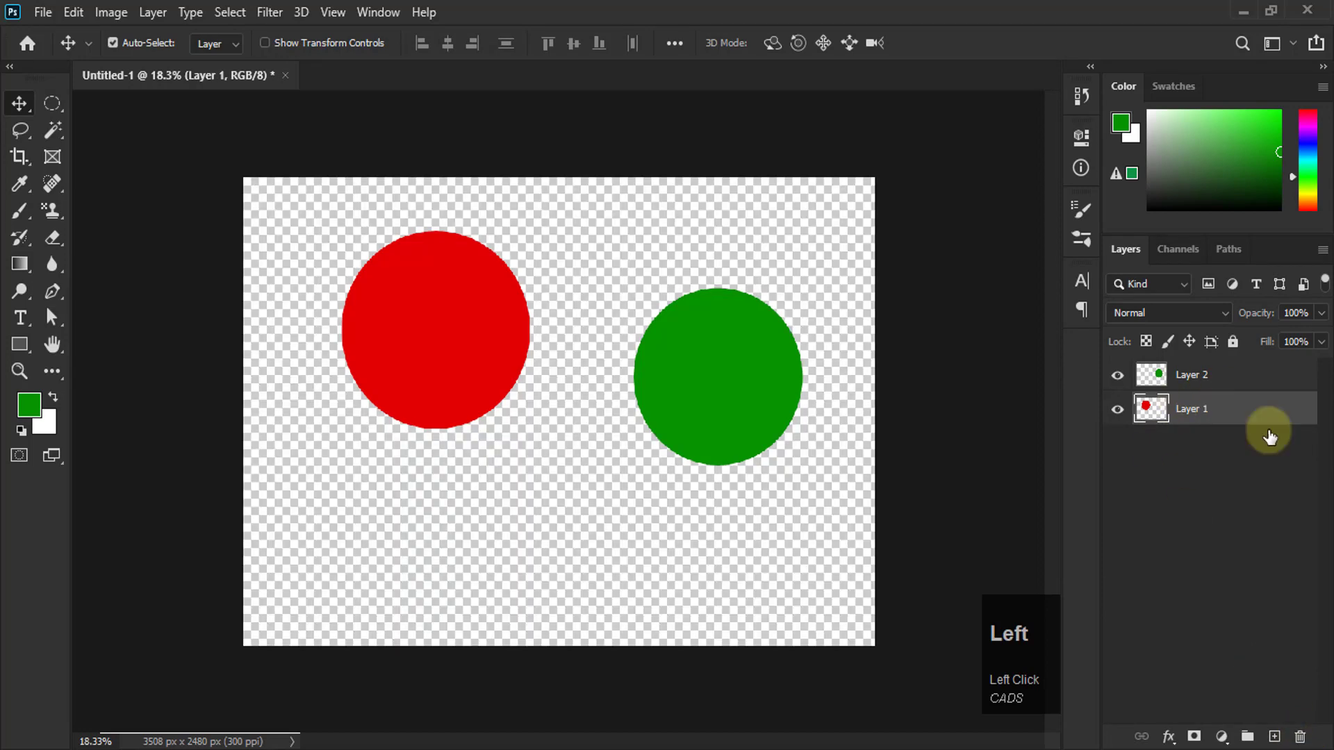
pyautogui.hotkey('ctrl', 'z')
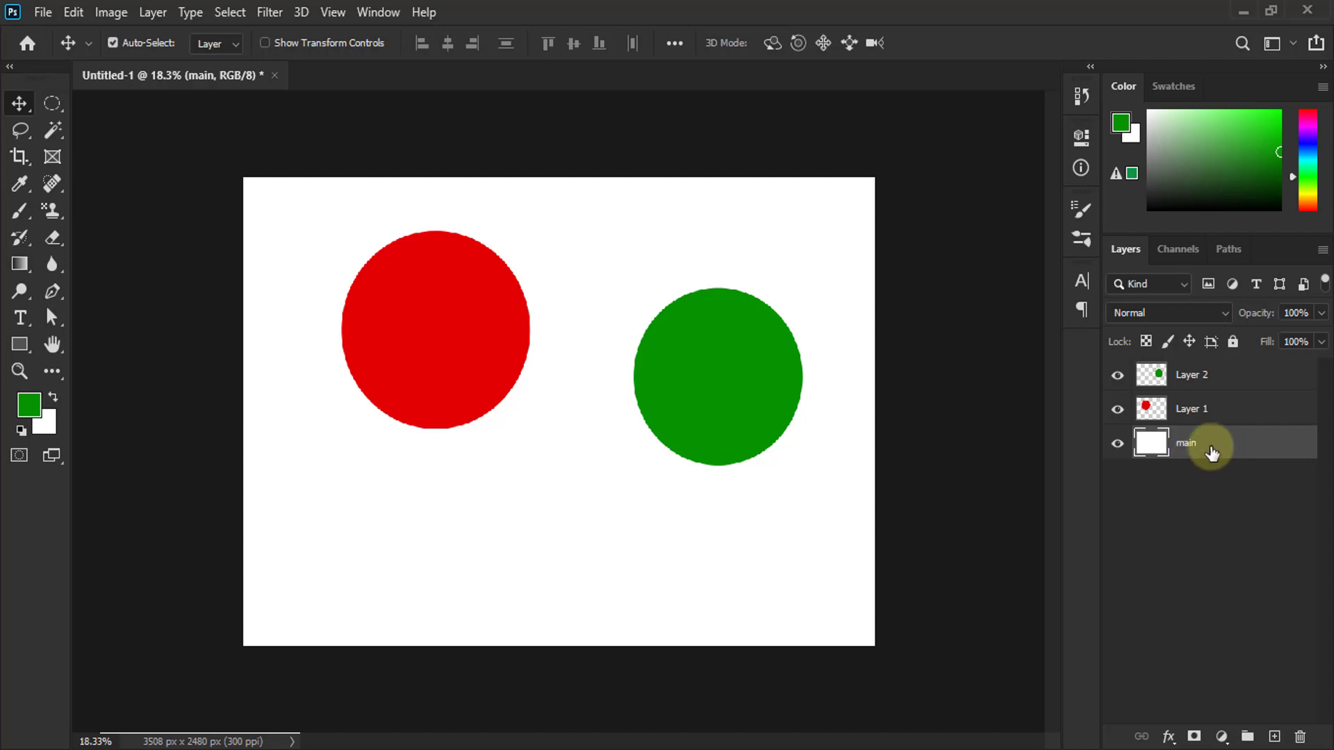
# Try duplicating Layer 2 as Layer 2 copy in two different ways, undoing each duplicate
pyautogui.click(1166, 382)
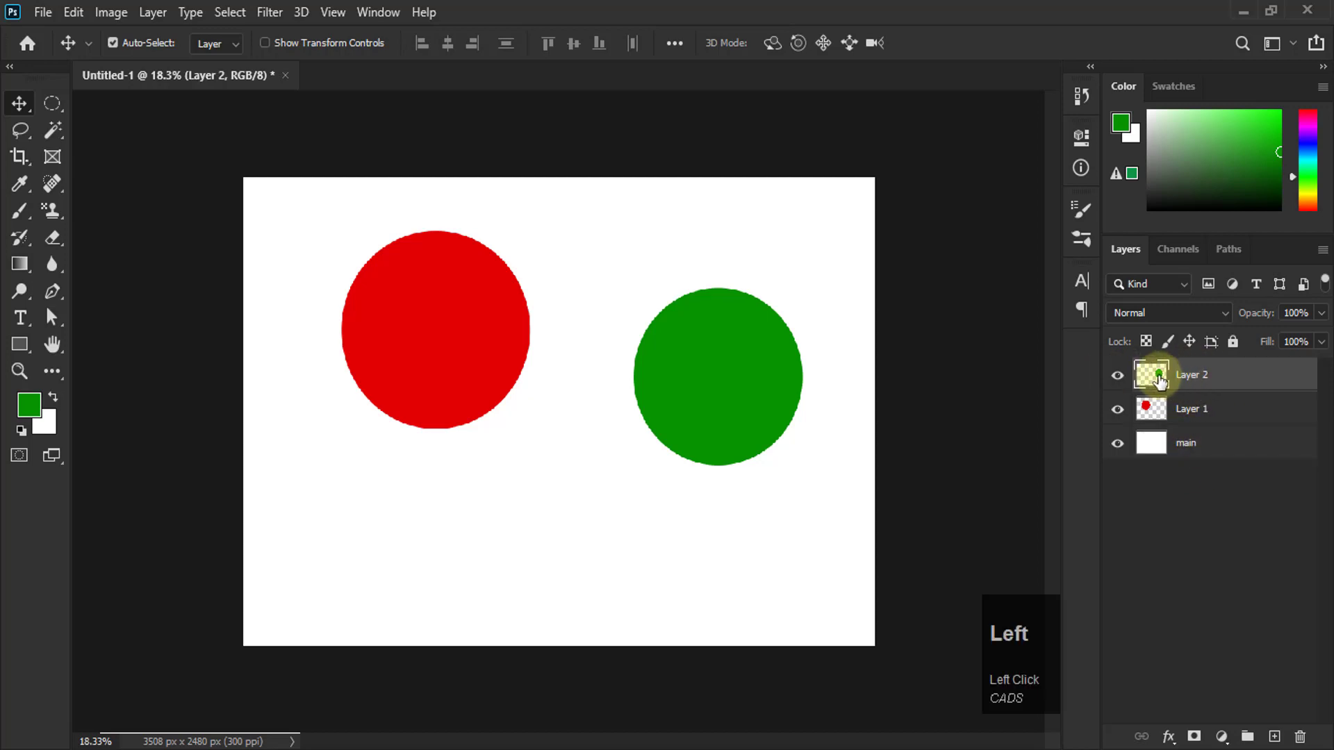
pyautogui.rightClick(1250, 375)
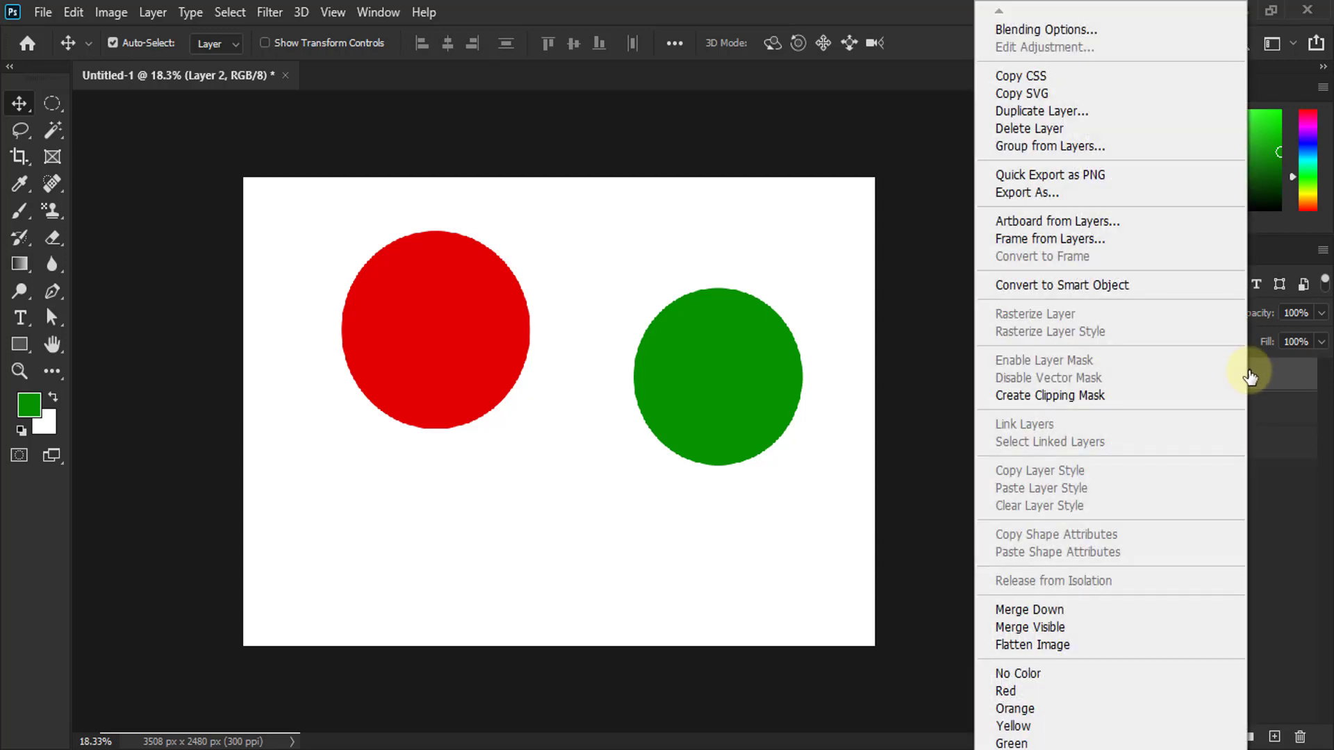
pyautogui.click(1038, 113)
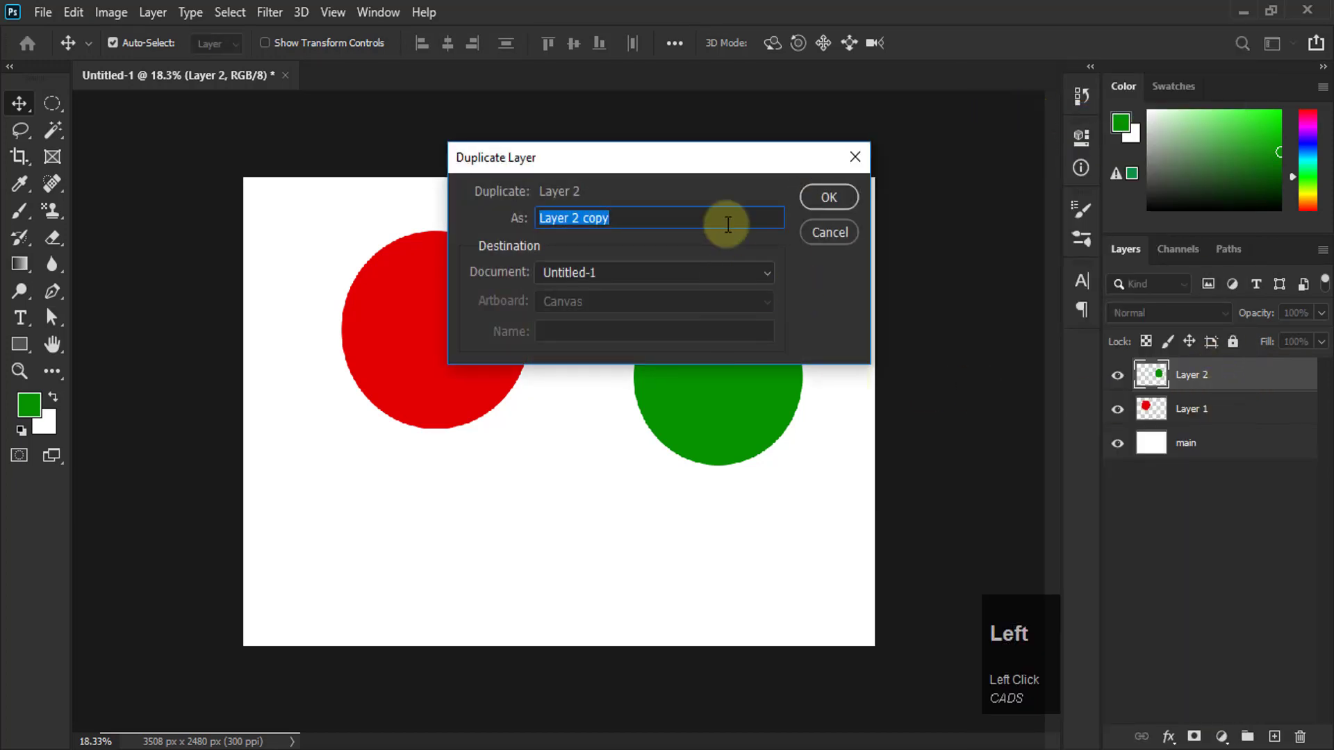
pyautogui.click(841, 193)
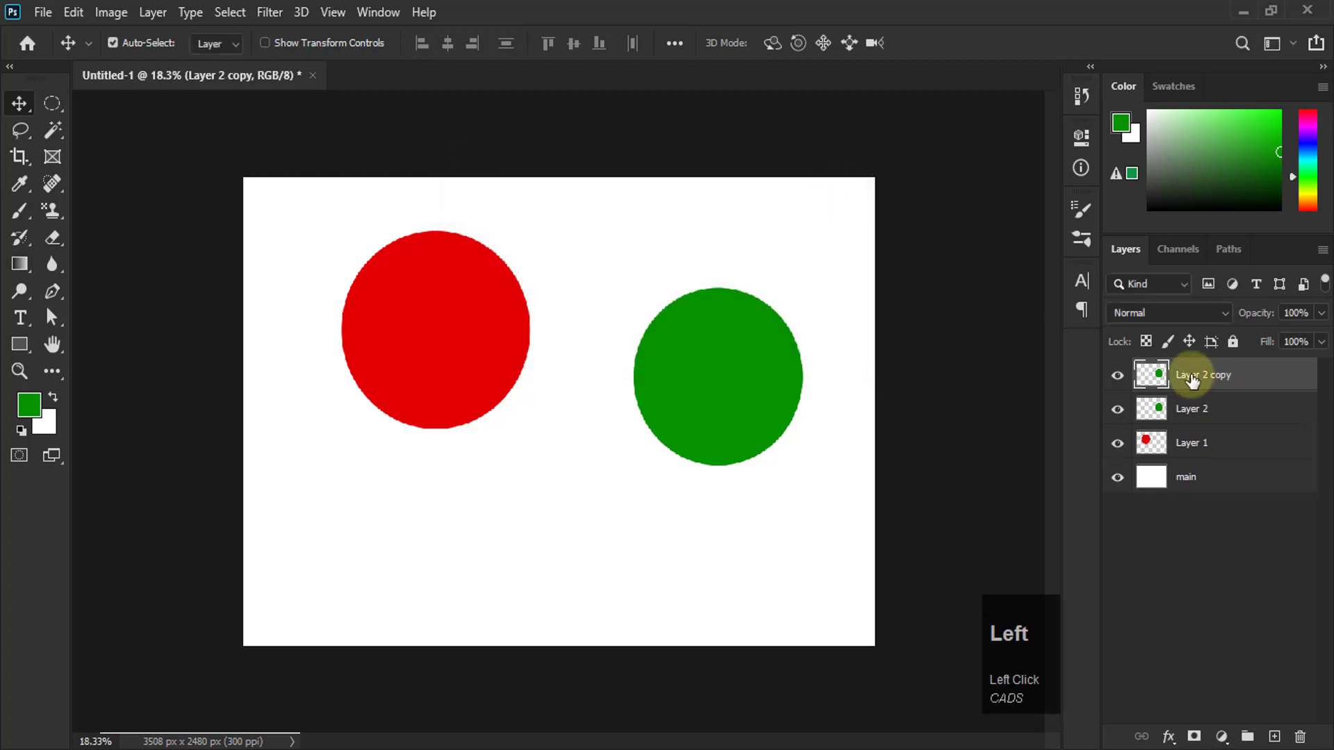
pyautogui.hotkey('ctrl', 'z')
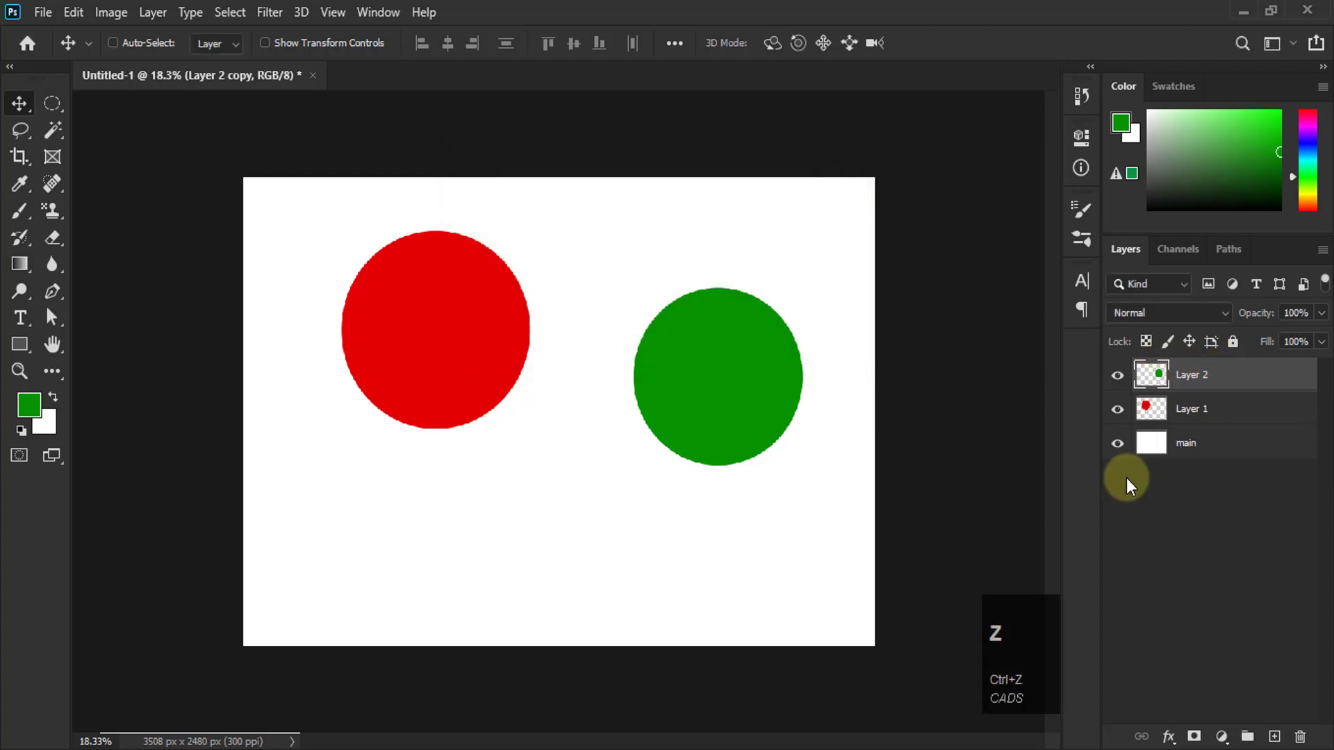
pyautogui.moveTo(1176, 375); pyautogui.dragTo(1277, 735)
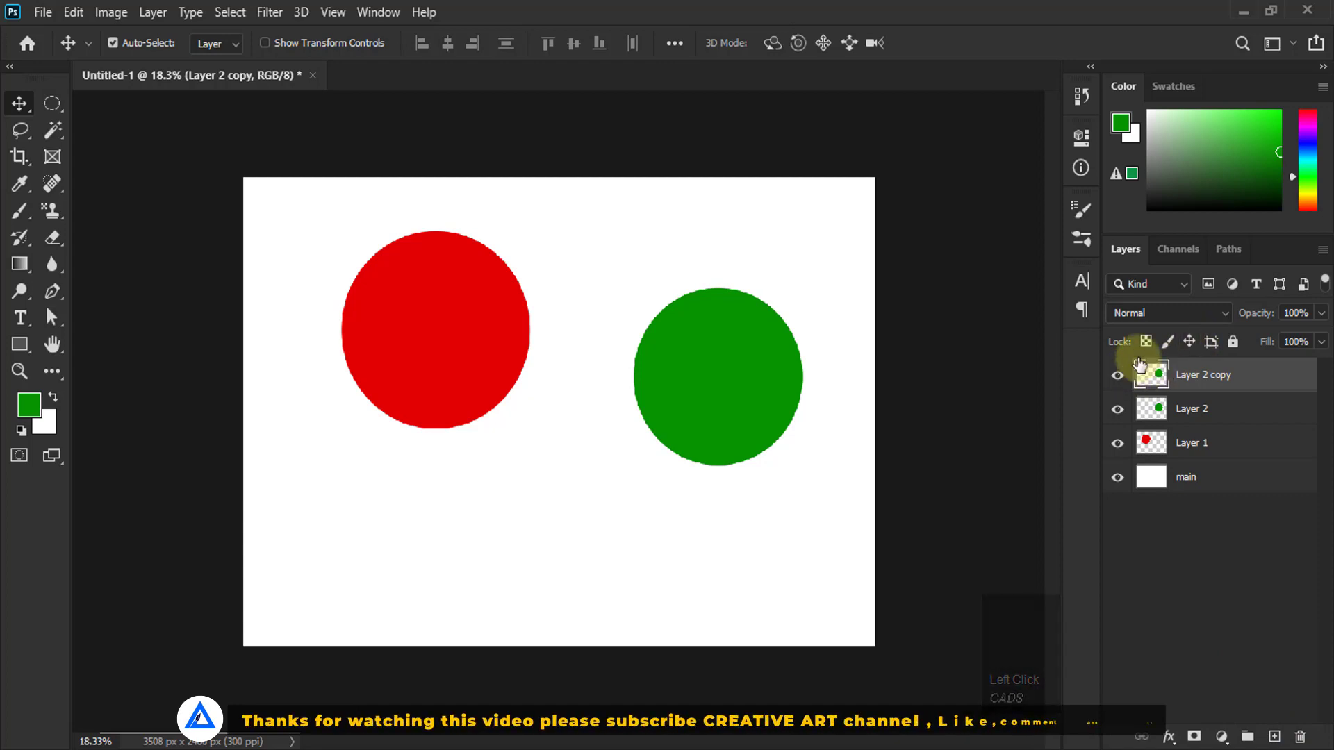
pyautogui.hotkey('ctrl', 'z')
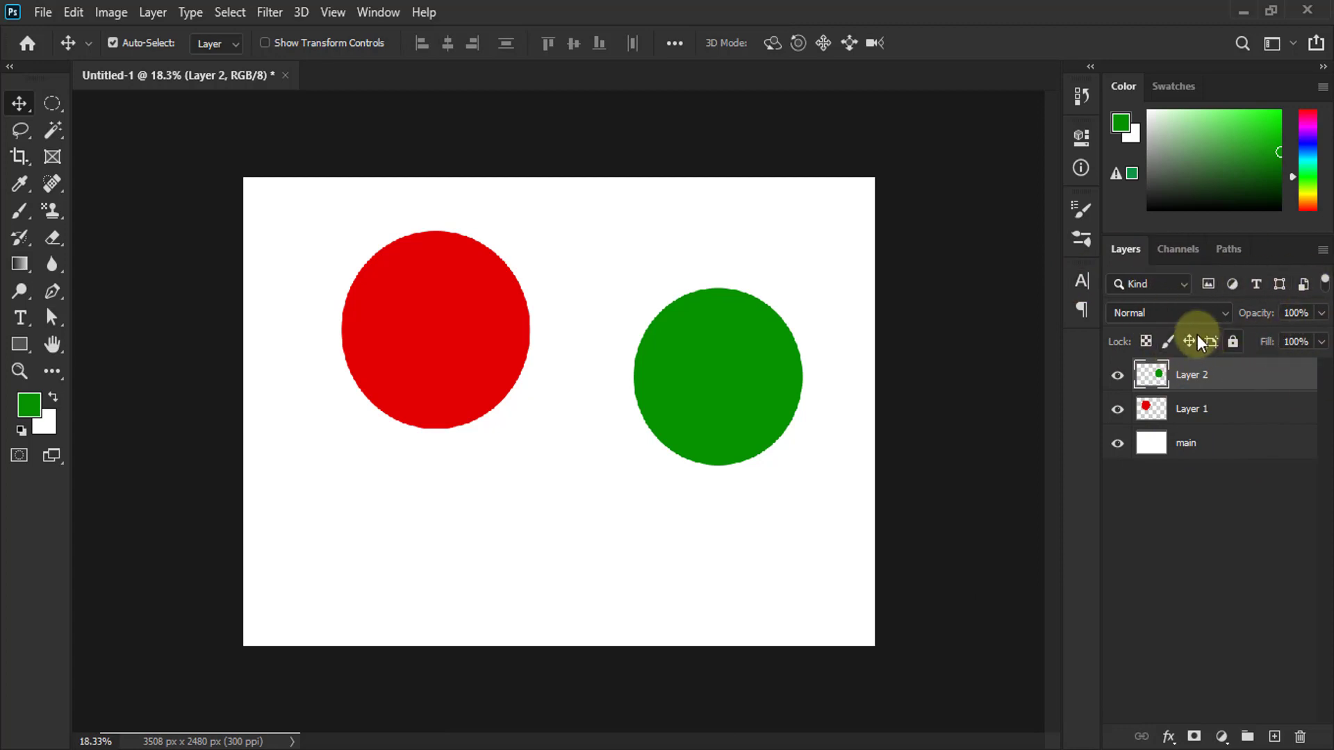
pyautogui.click(1172, 282)
pyautogui.click(1102, 221)
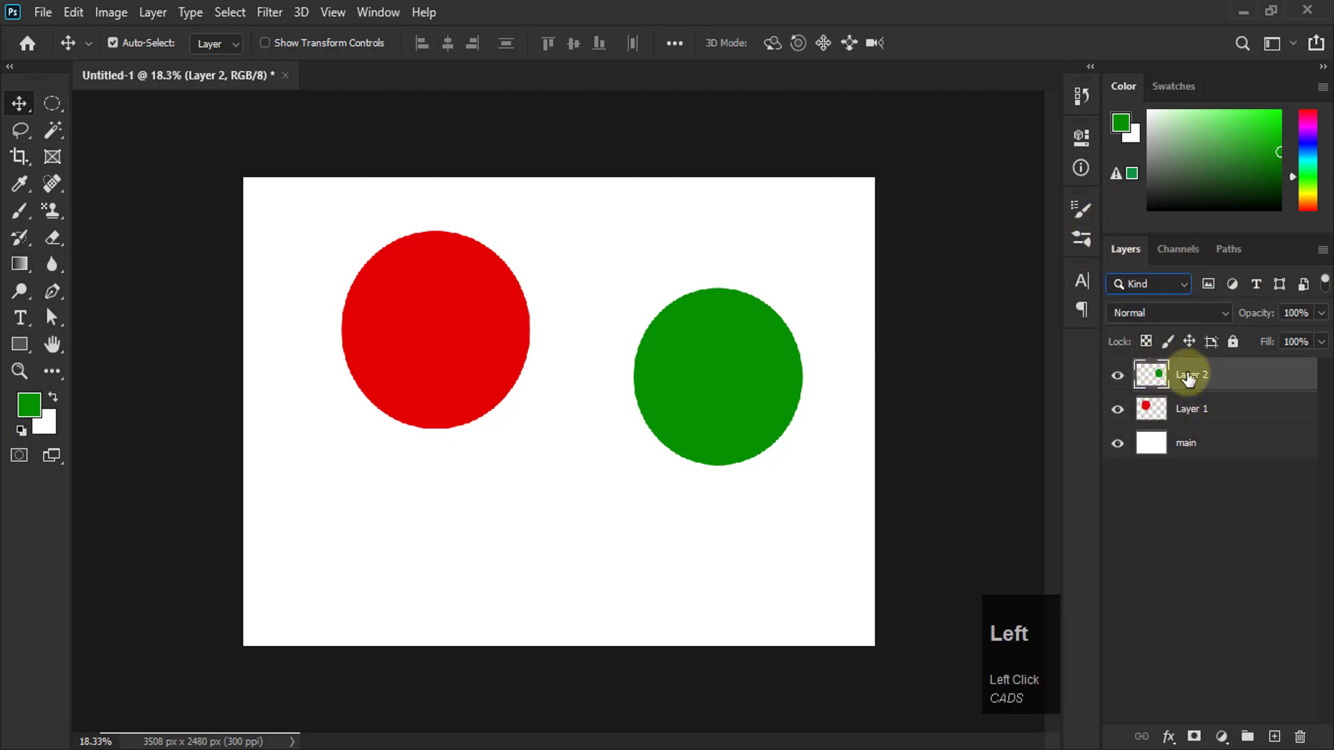
pyautogui.click(1163, 285)
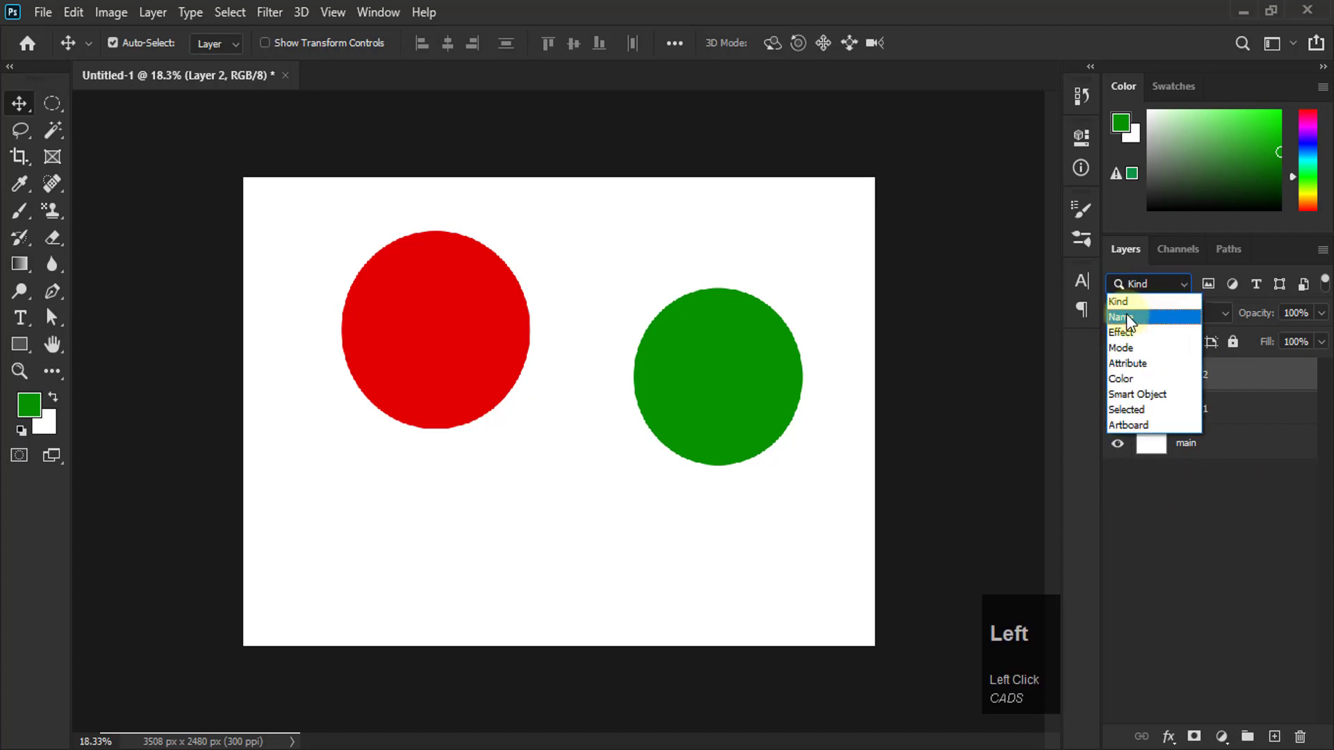
pyautogui.click(1126, 238)
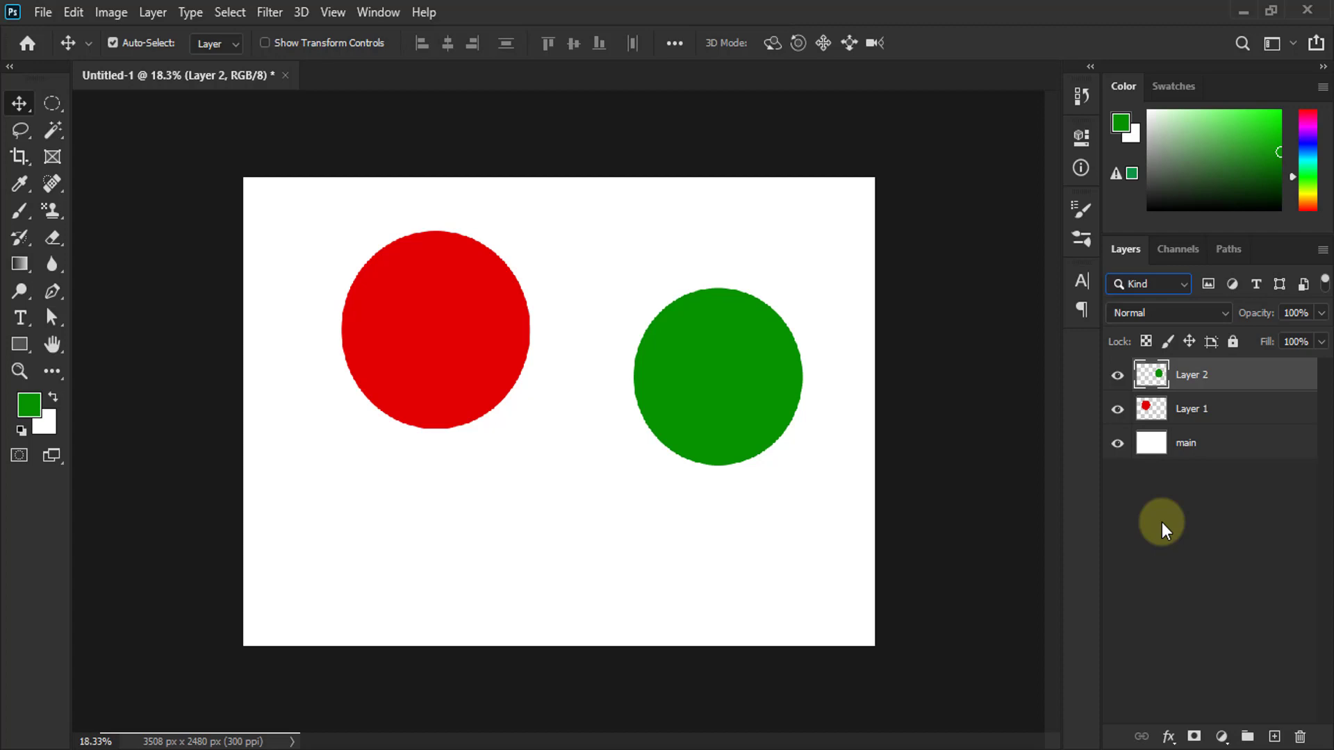
# Filter the layers by the name "main"
pyautogui.click(1167, 283)
pyautogui.click(1132, 316)
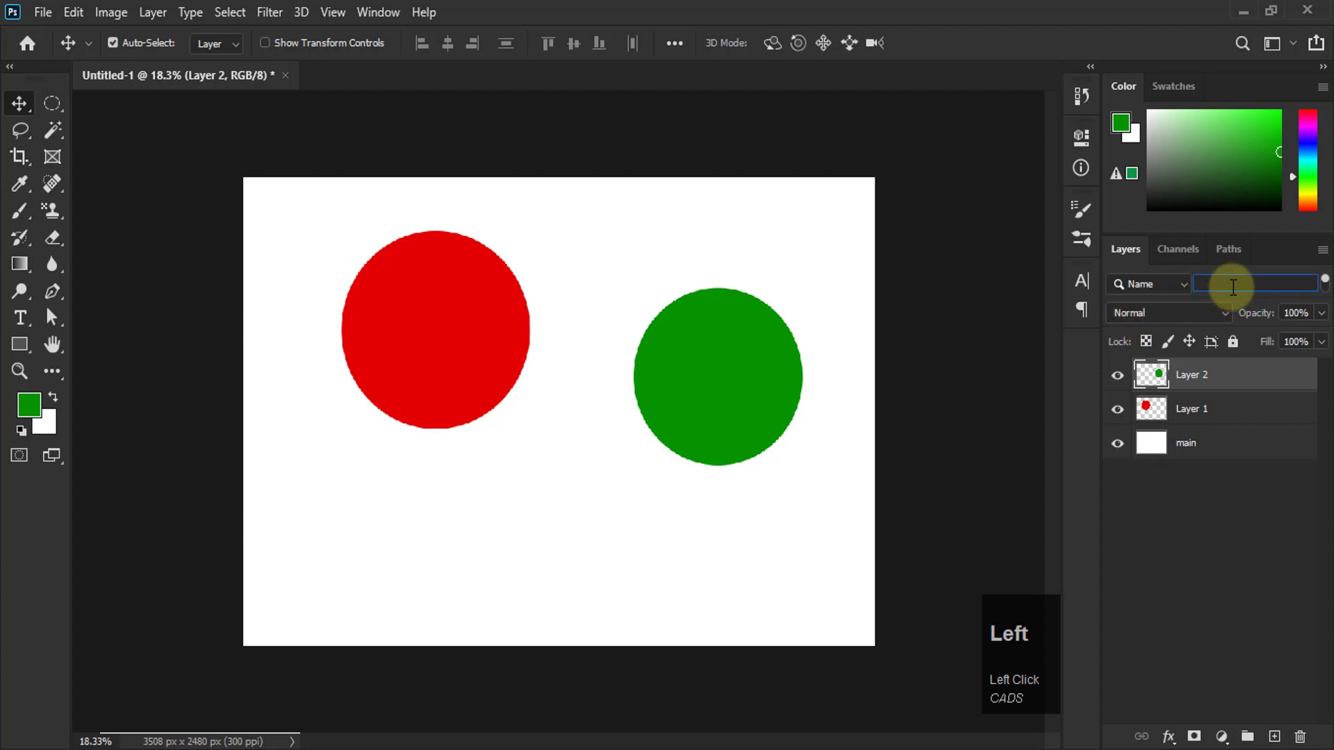
pyautogui.write('main')
pyautogui.press('Return')
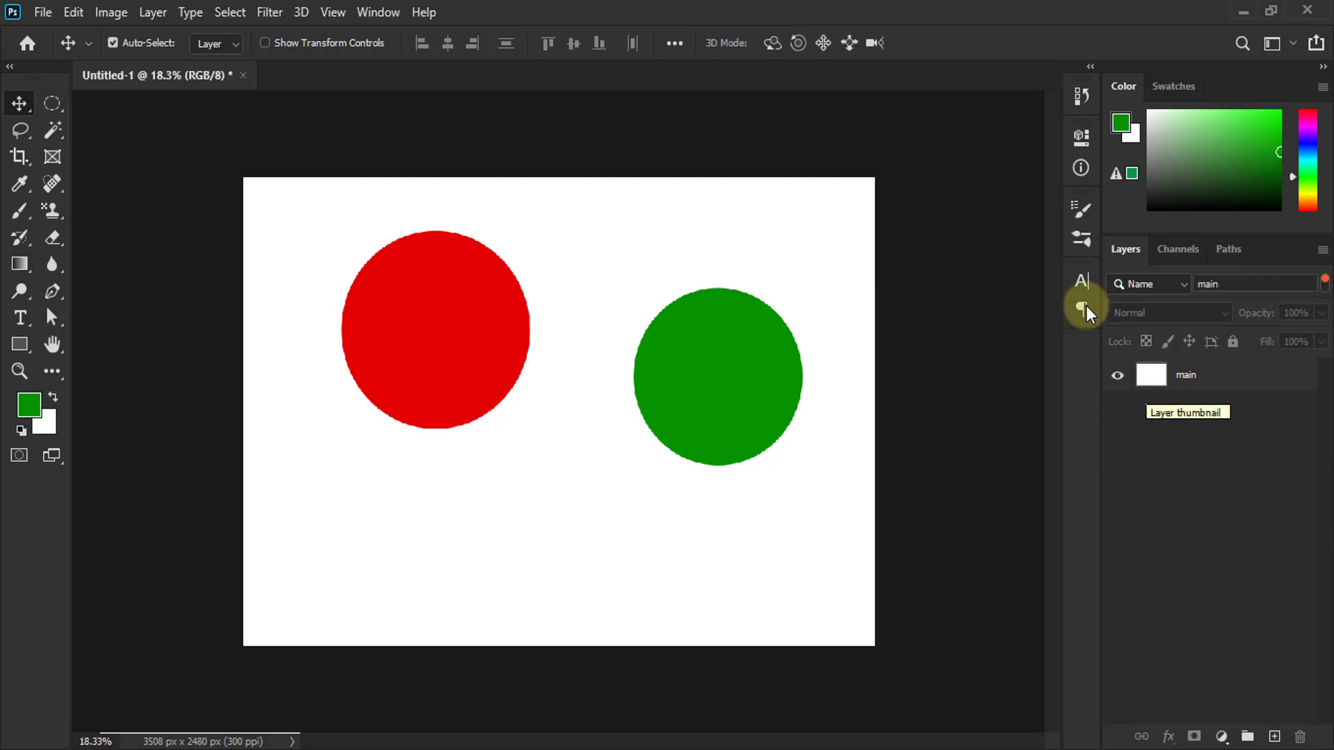
# Switch the layer filter type to Smart Object and toggle layer filtering off and back on
pyautogui.click(1152, 285)
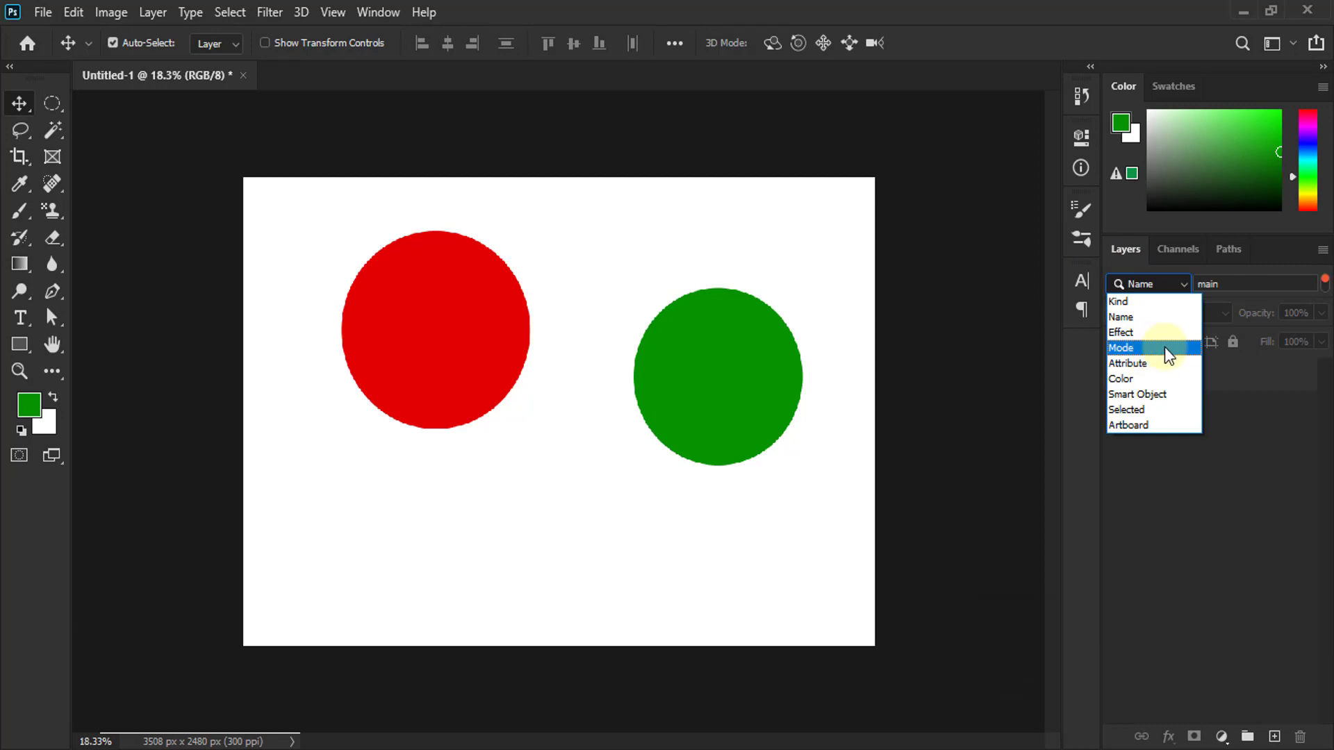
pyautogui.click(1128, 395)
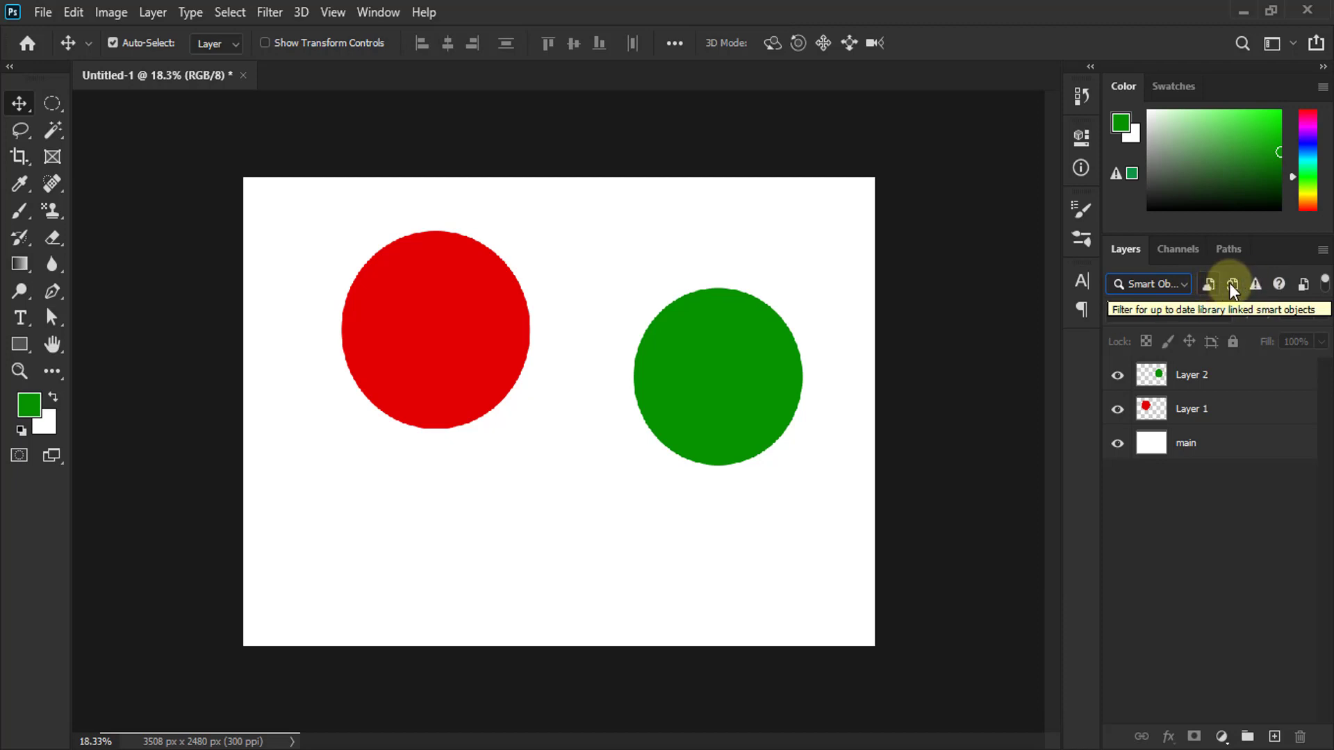
pyautogui.click(1325, 283)
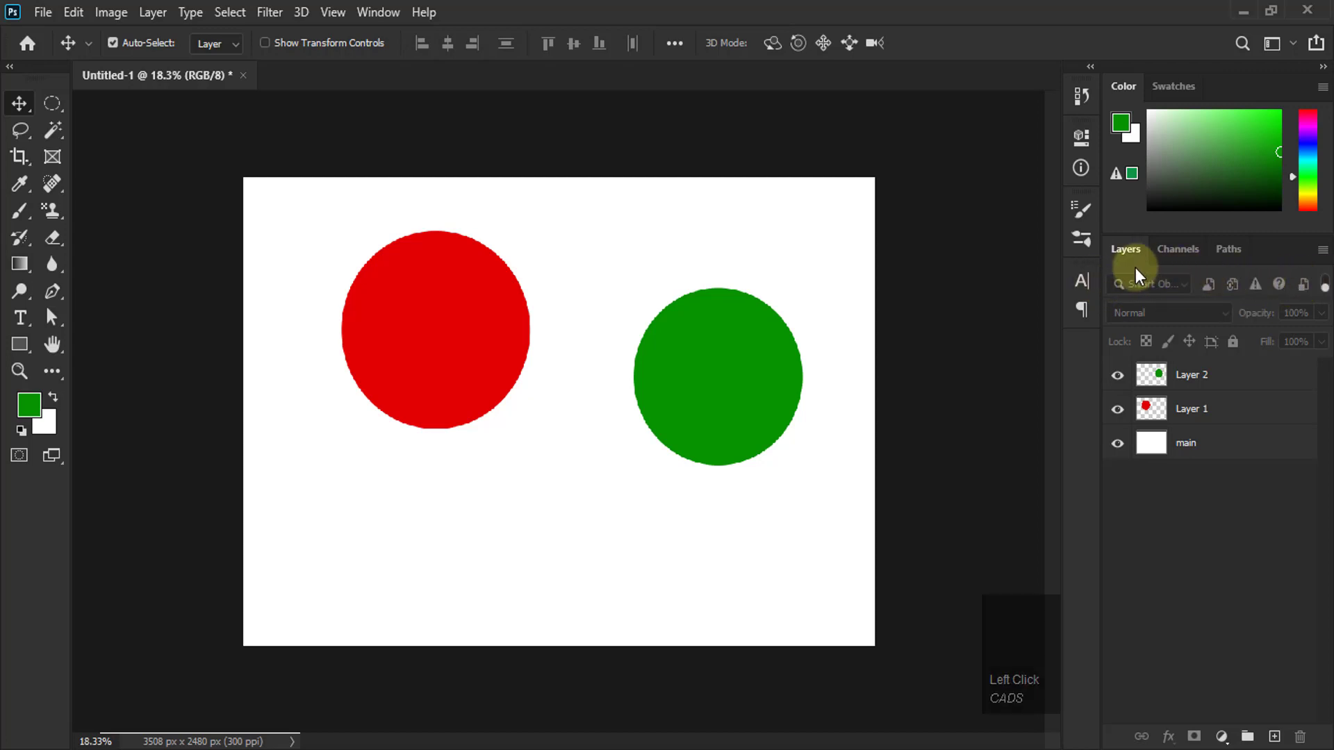
pyautogui.click(1325, 284)
pyautogui.click(1324, 285)
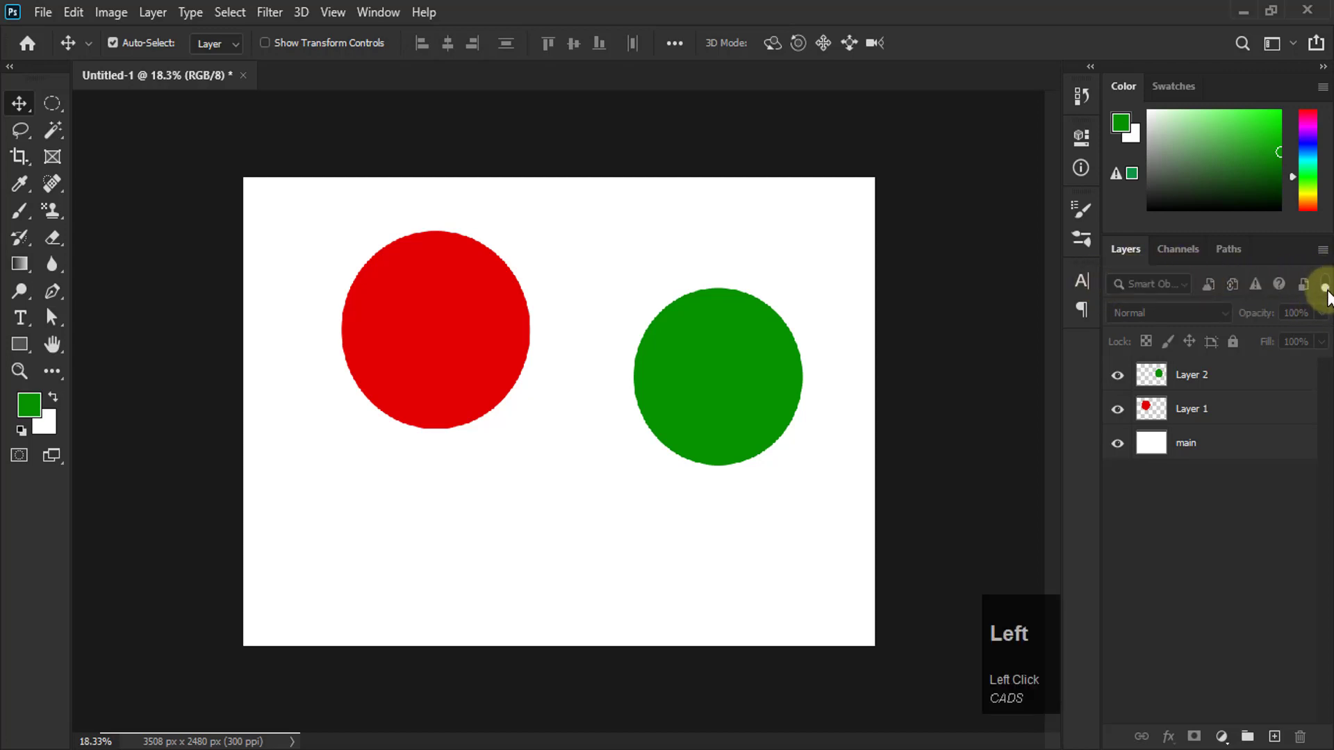
pyautogui.click(1325, 282)
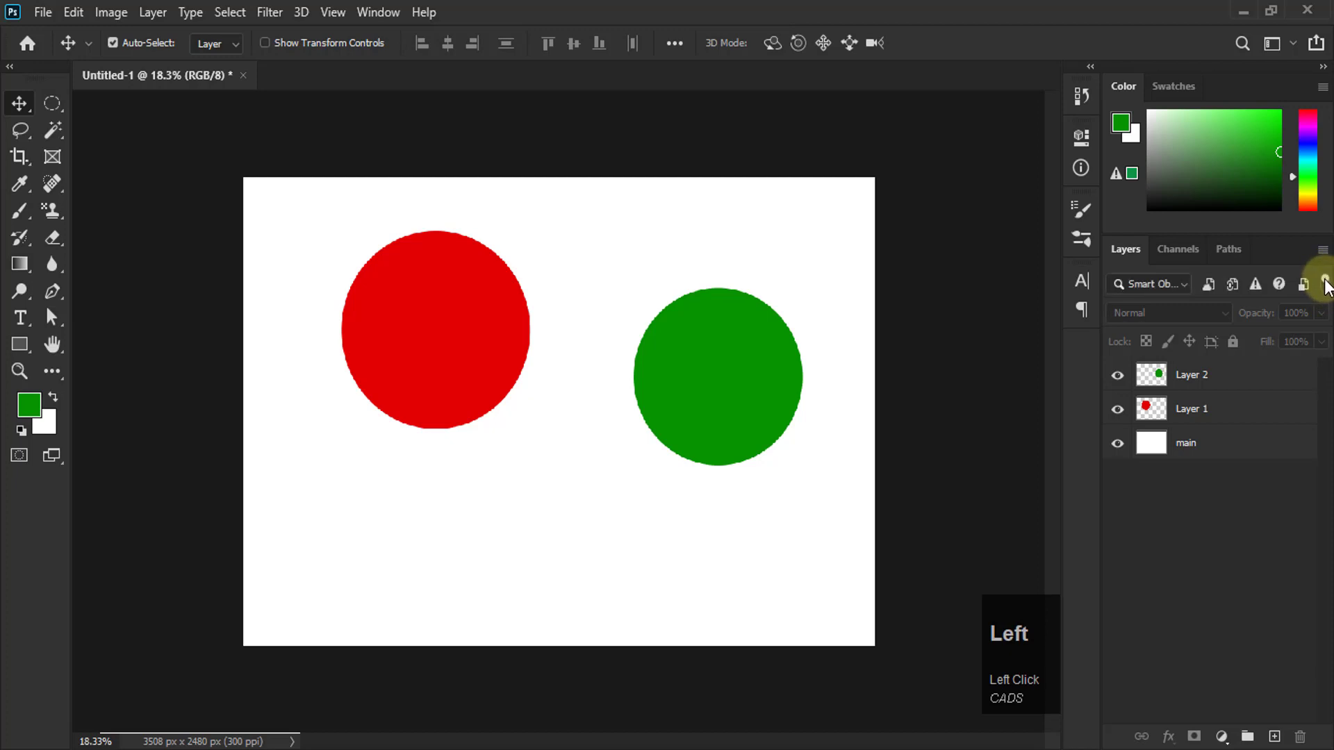
pyautogui.click(1325, 282)
pyautogui.click(1325, 282)
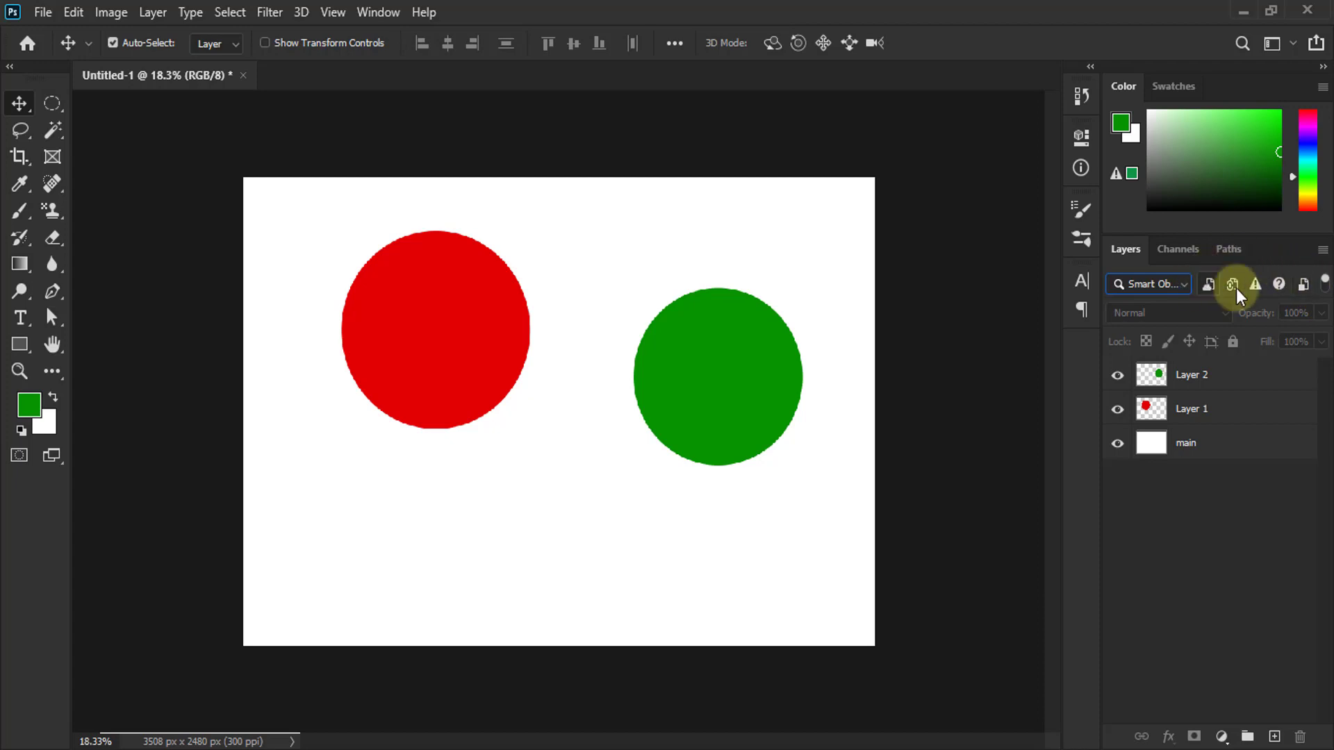
pyautogui.click(1184, 282)
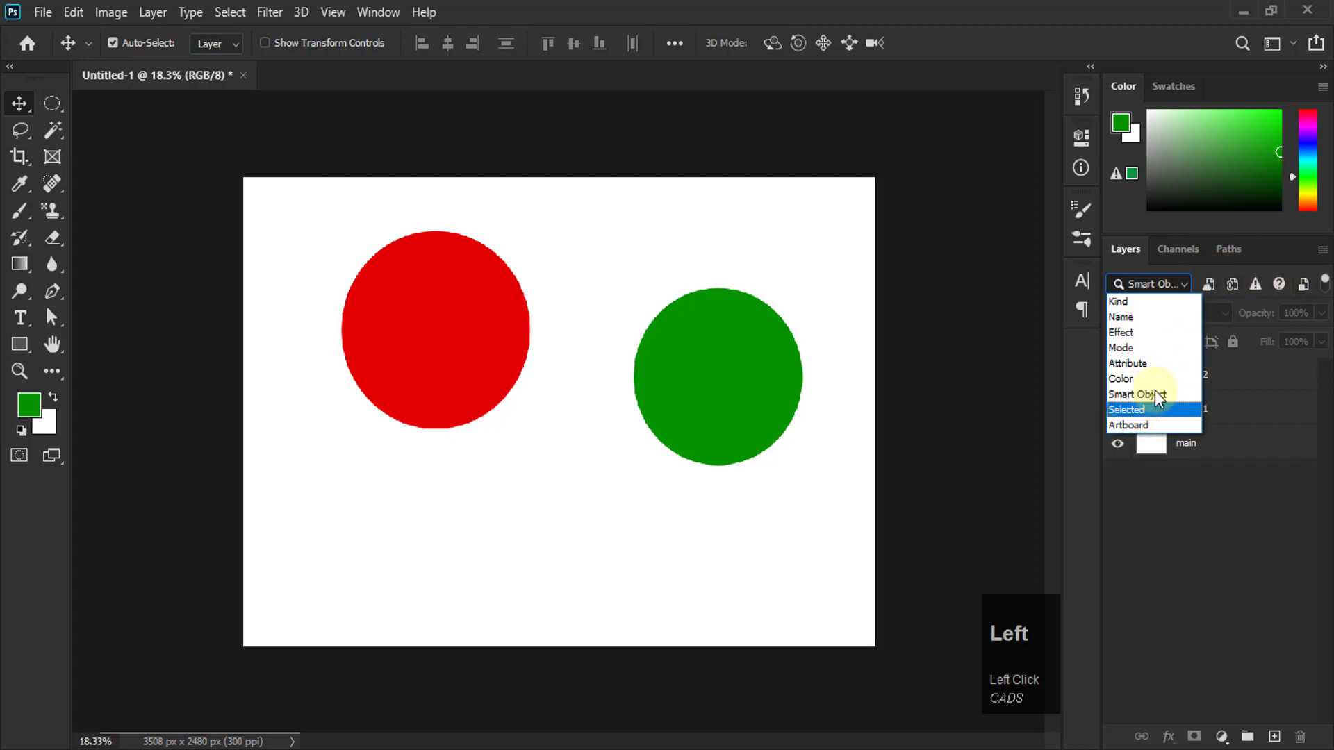
pyautogui.click(1255, 242)
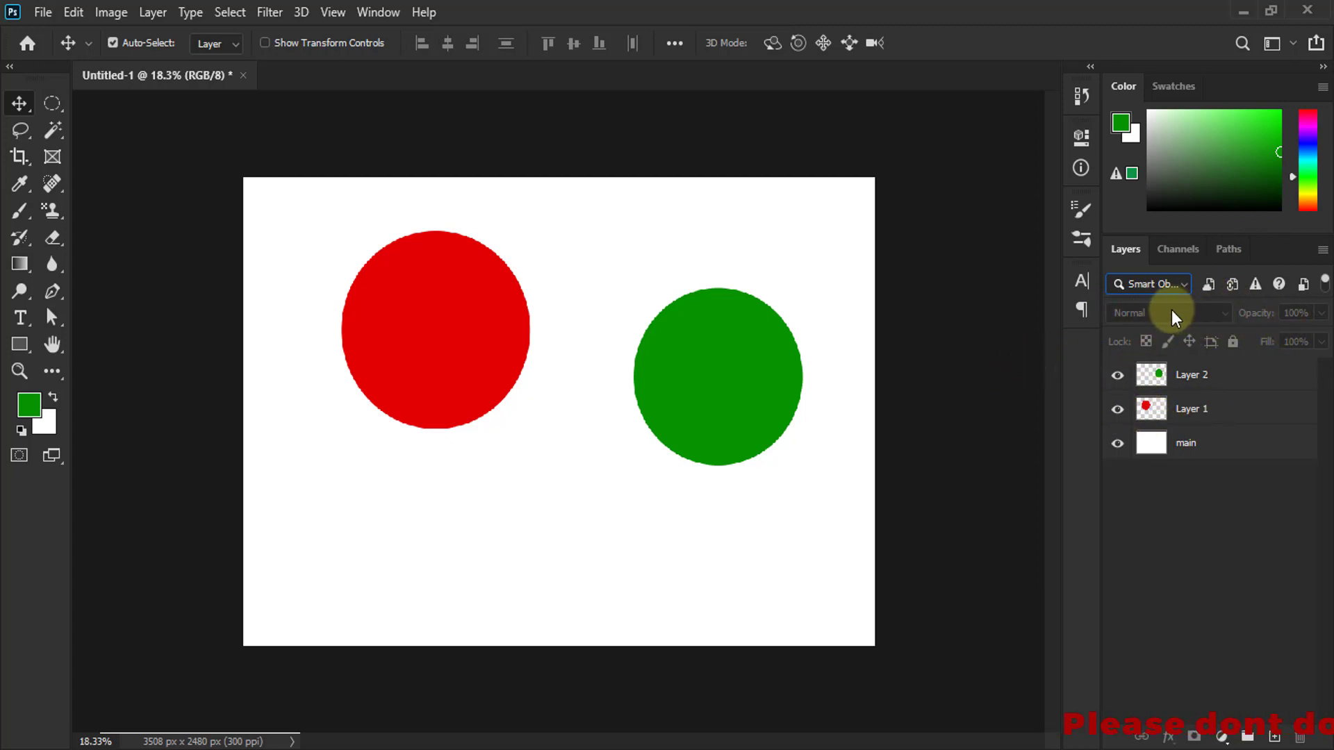
# Try lowering Layer 2's opacity to about 41% and restore it to 100%
pyautogui.click(1151, 376)
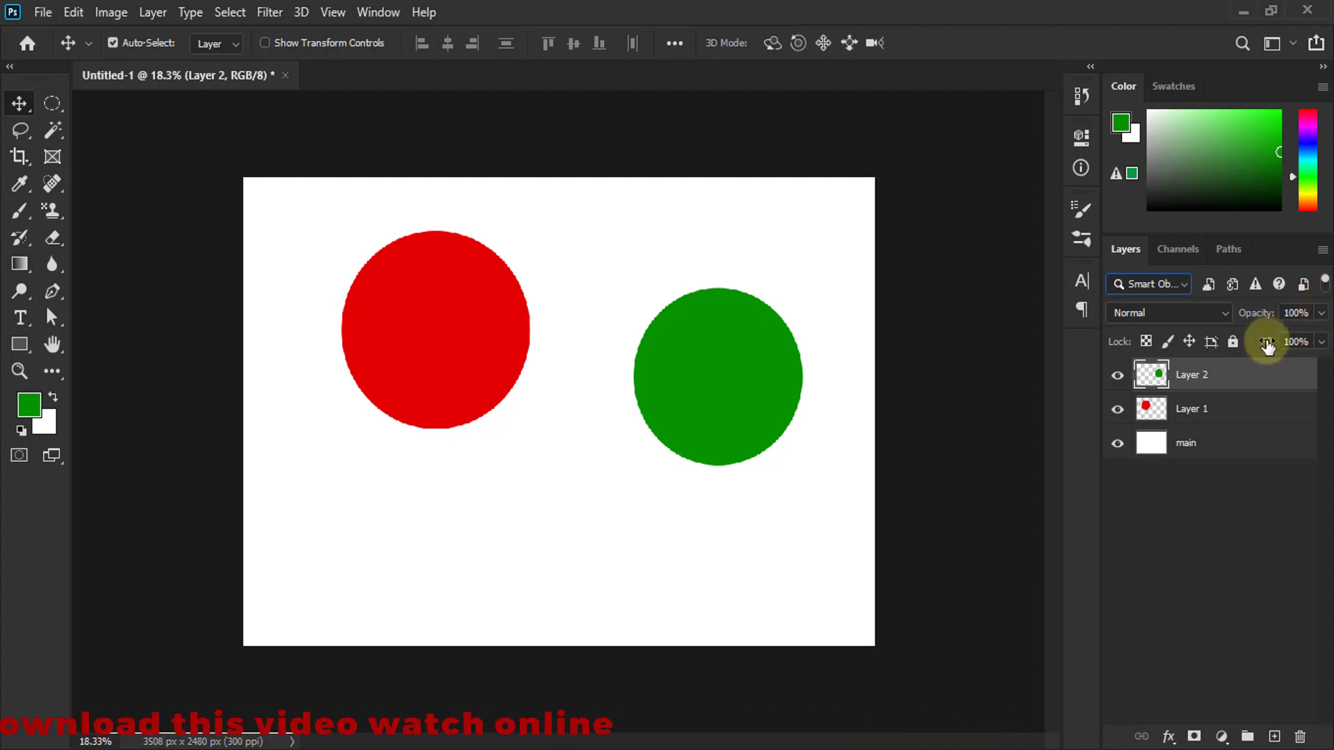
pyautogui.click(1322, 318)
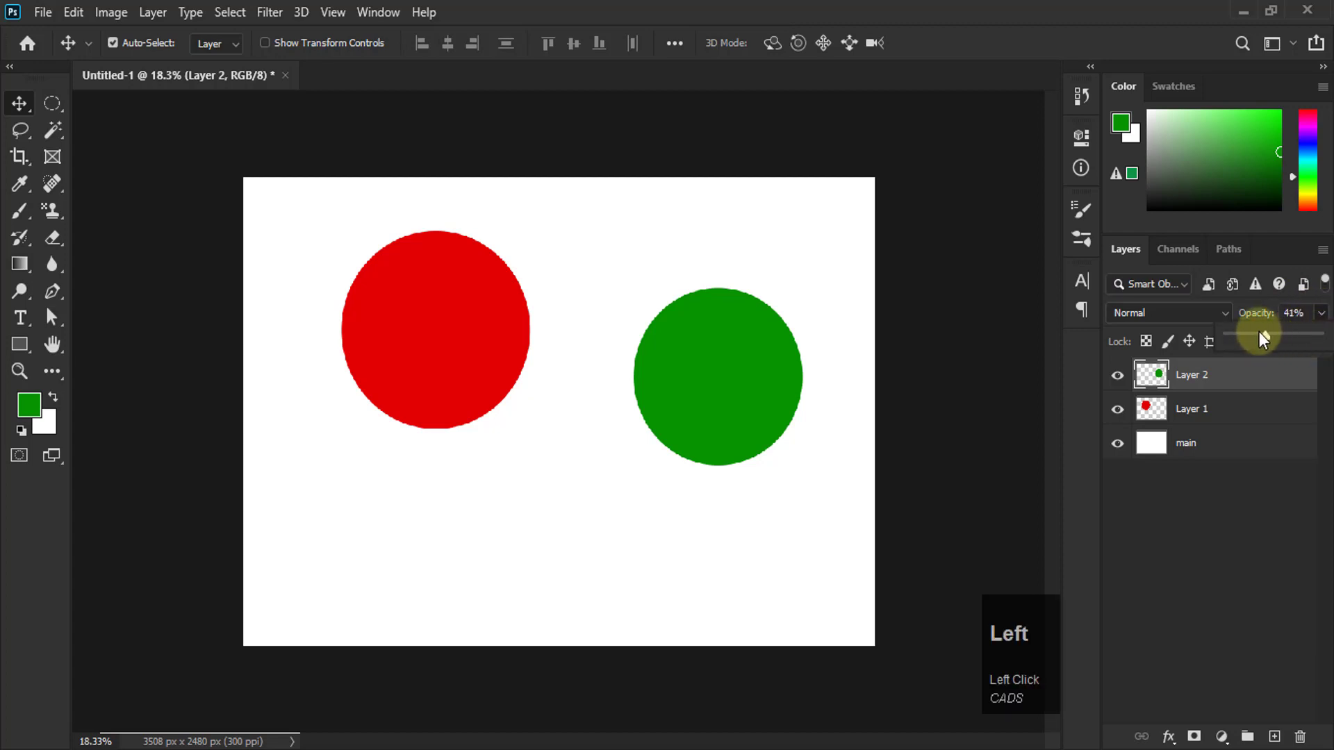
pyautogui.moveTo(1259, 332); pyautogui.dragTo(1328, 344)
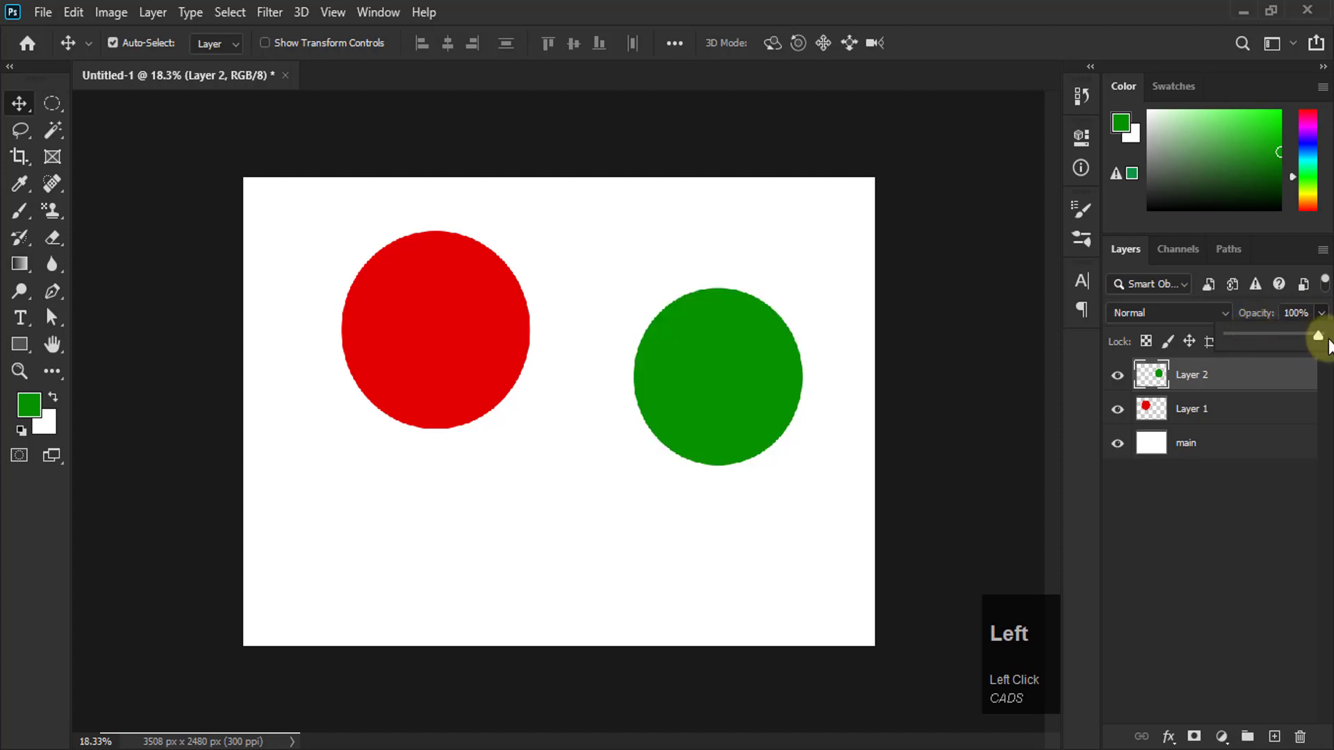
# Move the green circle so it overlaps the red one, and try reducing Layer 2's opacity before restoring it to 100%
pyautogui.moveTo(1241, 339); pyautogui.dragTo(740, 382)
pyautogui.moveTo(603, 337); pyautogui.dragTo(584, 348)
pyautogui.click(1321, 342)
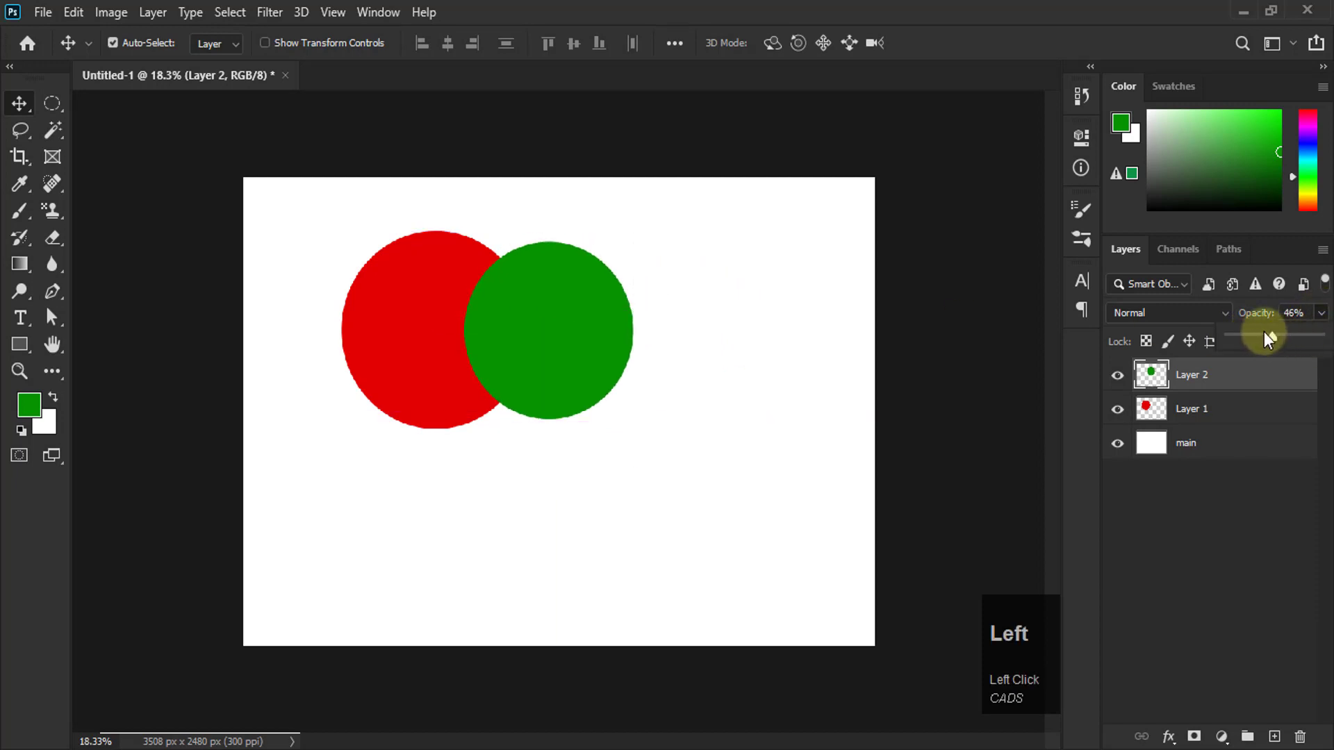
pyautogui.moveTo(1264, 332); pyautogui.dragTo(1324, 337)
pyautogui.moveTo(1234, 332); pyautogui.dragTo(1319, 337)
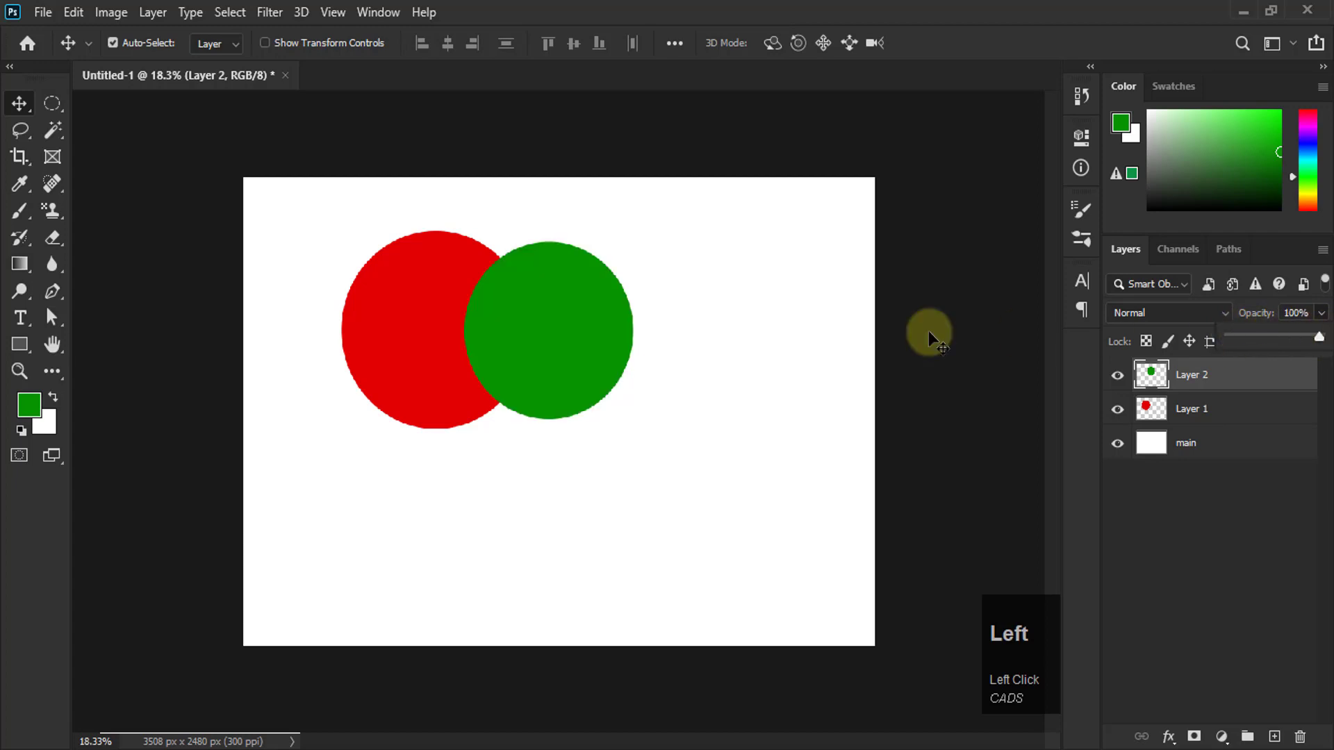
# Move the green circle off the red one, to its lower right, and deselect Layer 2
pyautogui.moveTo(608, 331); pyautogui.dragTo(716, 412)
pyautogui.click(1324, 341)
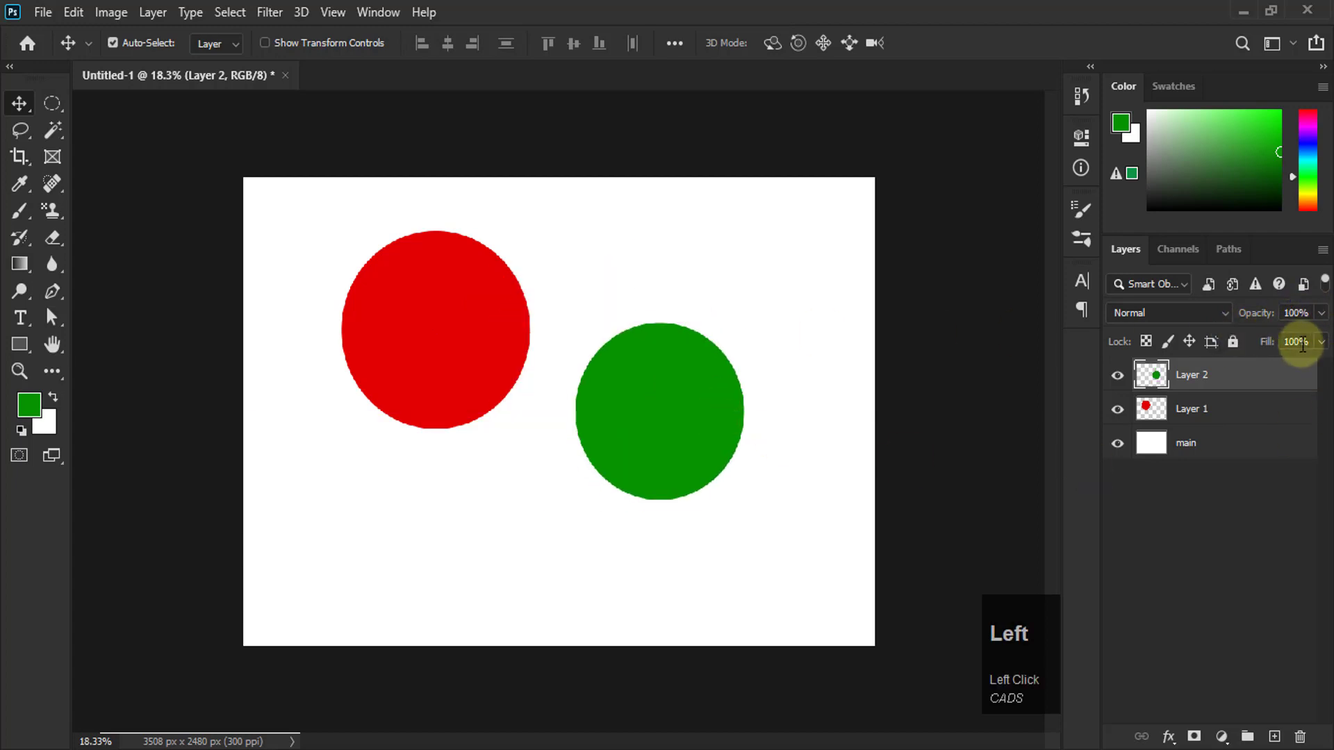
pyautogui.click(1292, 573)
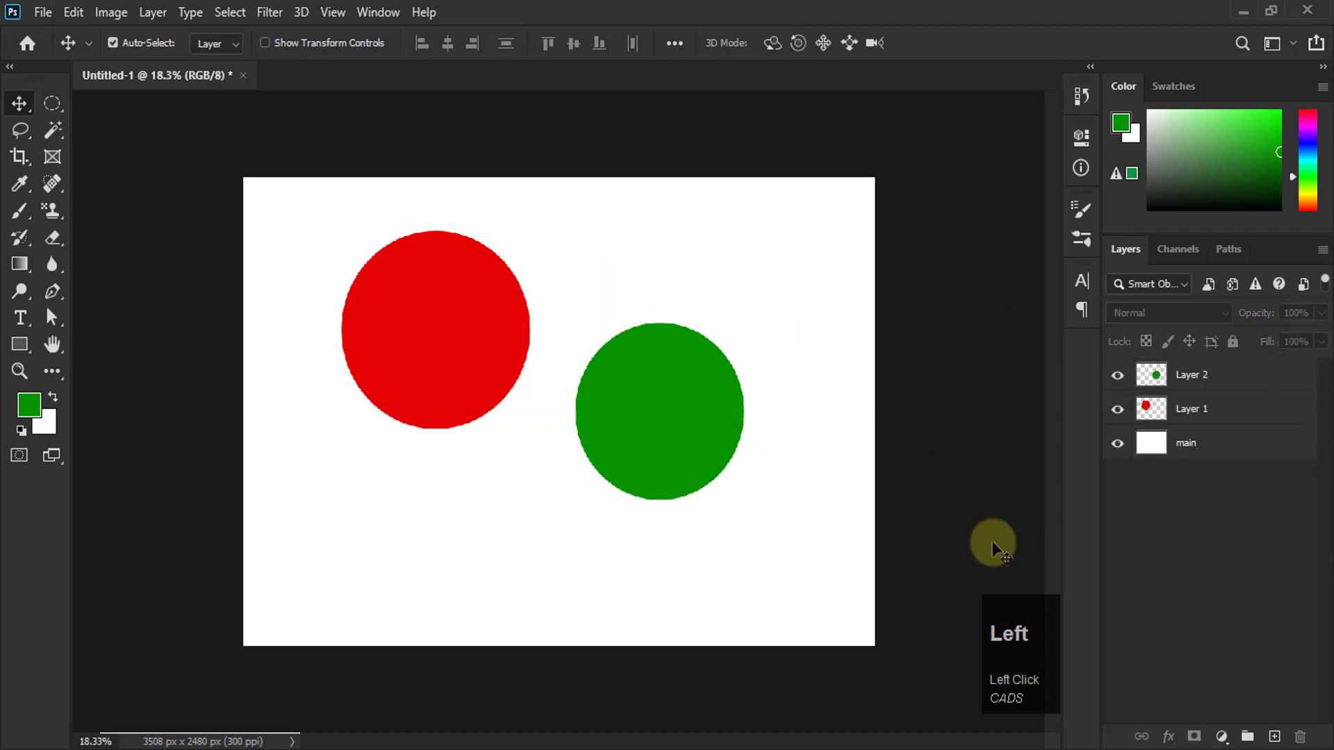
# Draw a rectangle shape about 1538 × 519 px above the green circle and fill it with blue
pyautogui.click(18, 345)
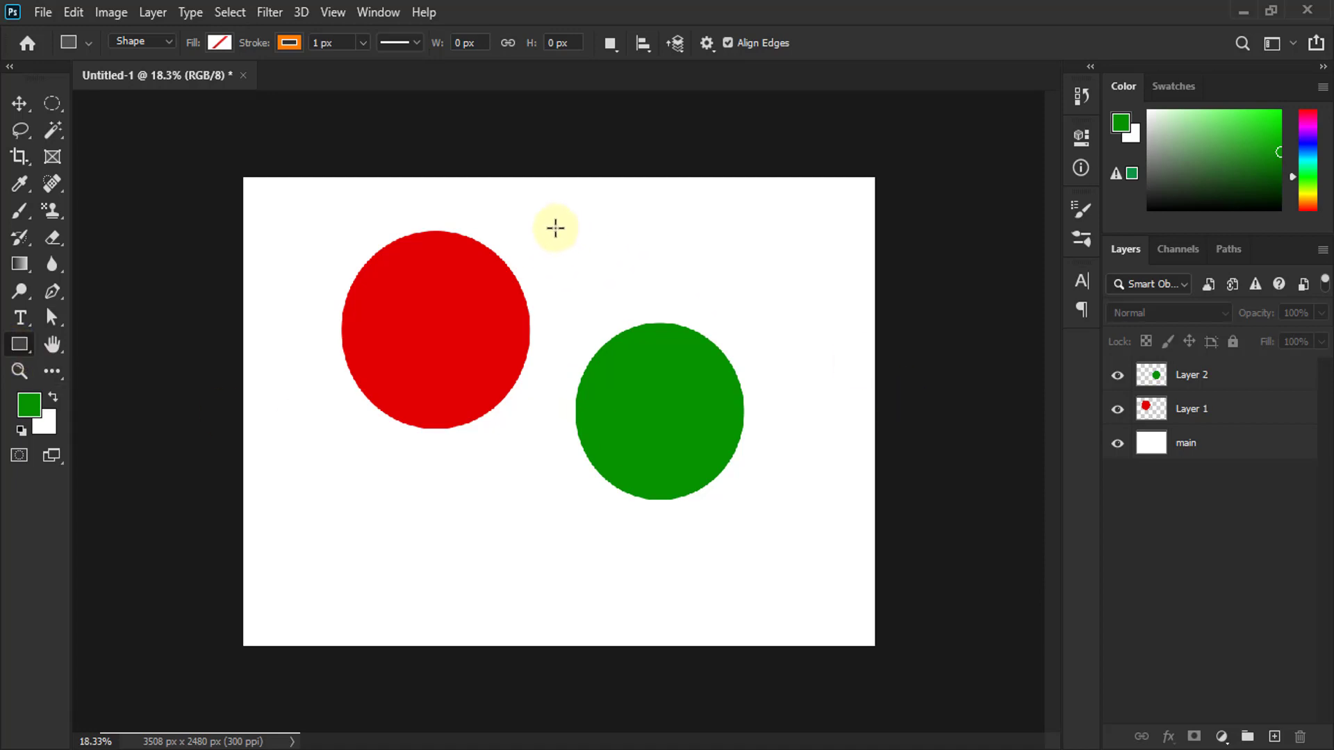
pyautogui.moveTo(569, 209); pyautogui.dragTo(878, 306)
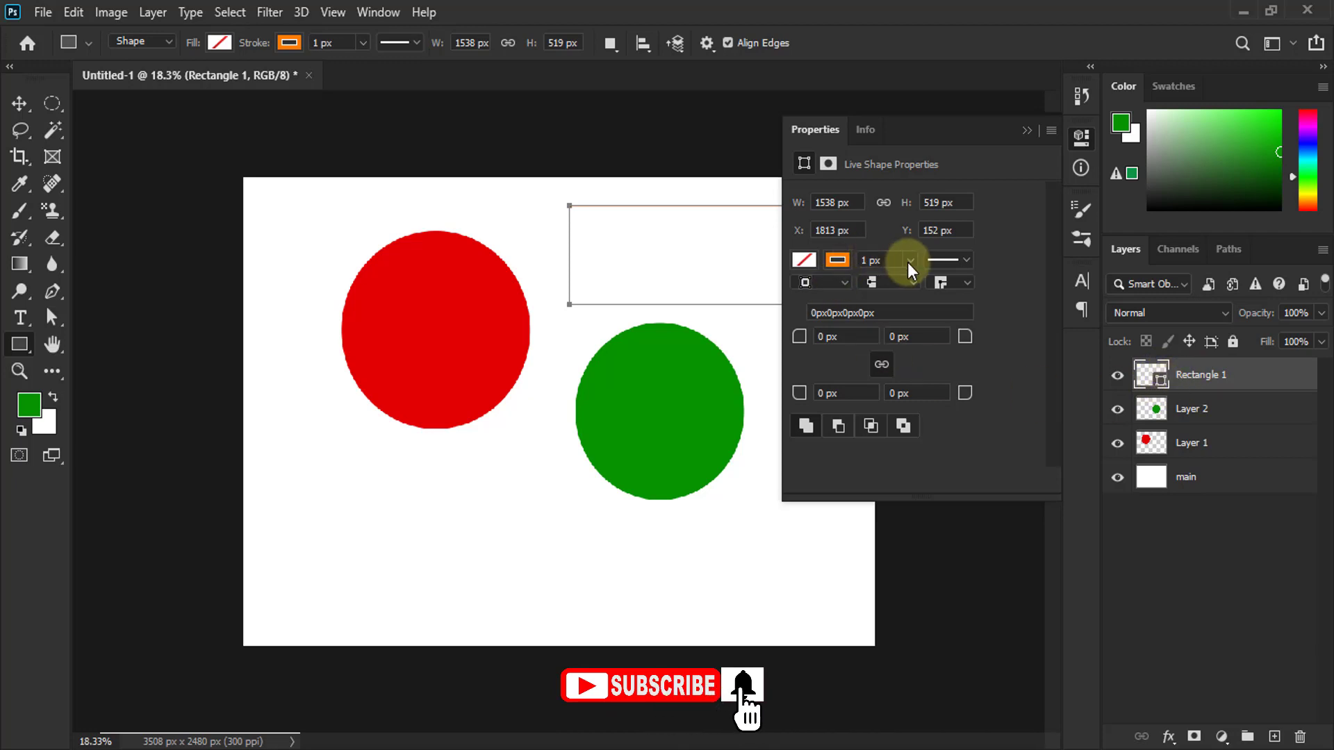
pyautogui.click(801, 261)
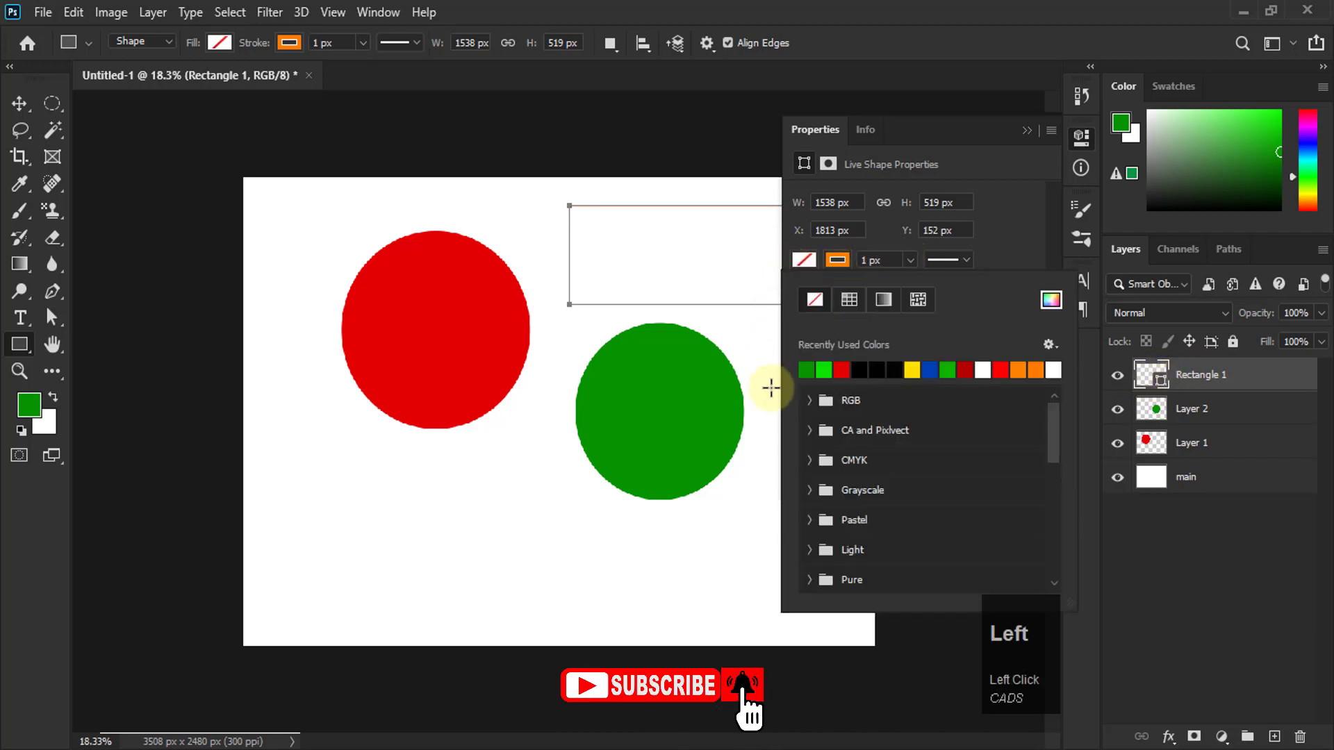
pyautogui.click(929, 369)
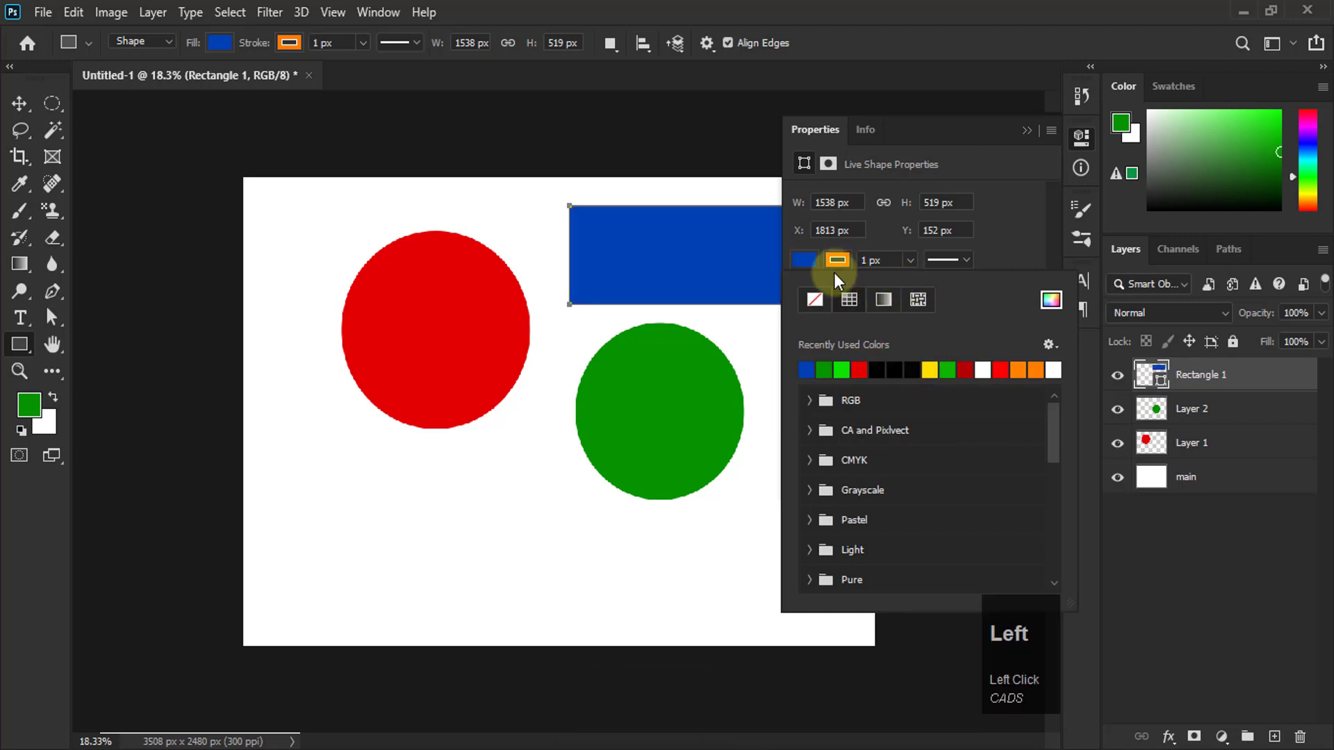
# Increase the rectangle's orange stroke width to about 100 px and close its shape properties
pyautogui.click(909, 264)
pyautogui.click(907, 261)
pyautogui.moveTo(917, 282); pyautogui.dragTo(948, 285)
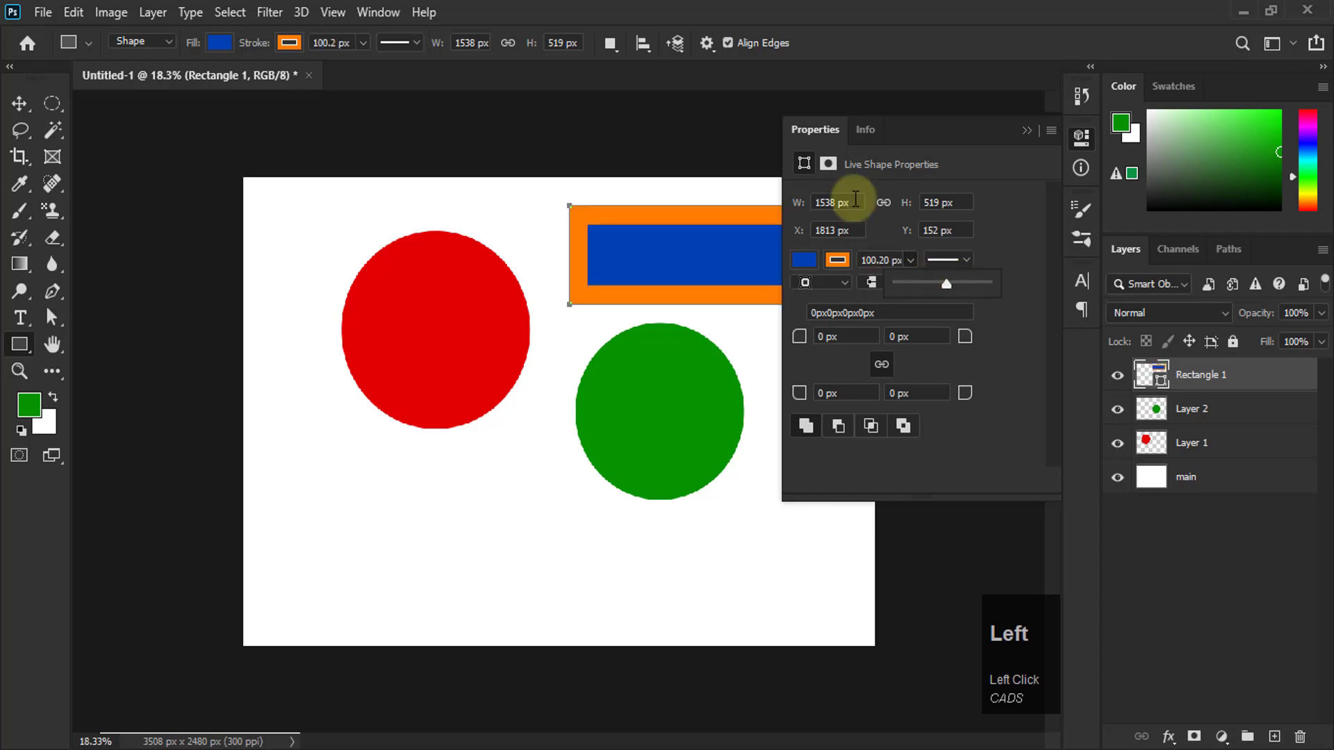
pyautogui.click(1027, 131)
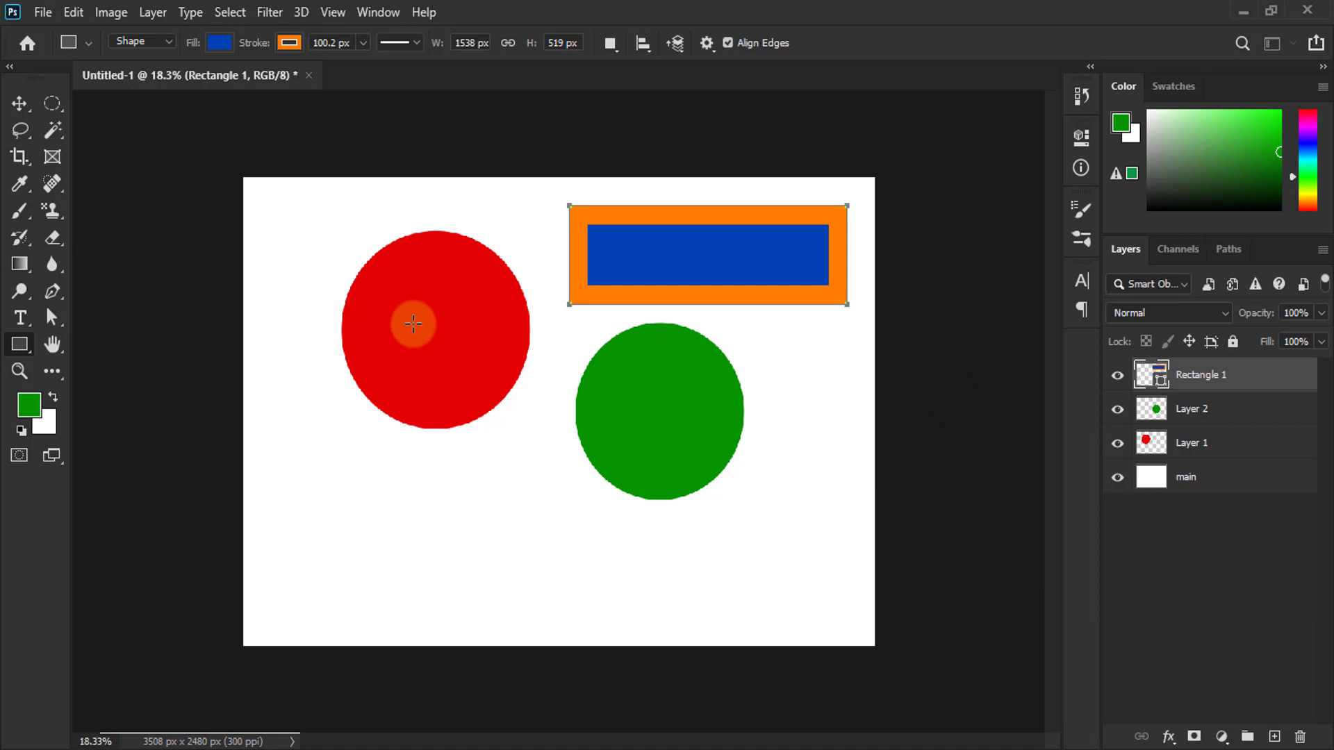
# Reduce the rectangle layer's fill to 50% and move the rectangle so it overlaps both circles
pyautogui.click(20, 103)
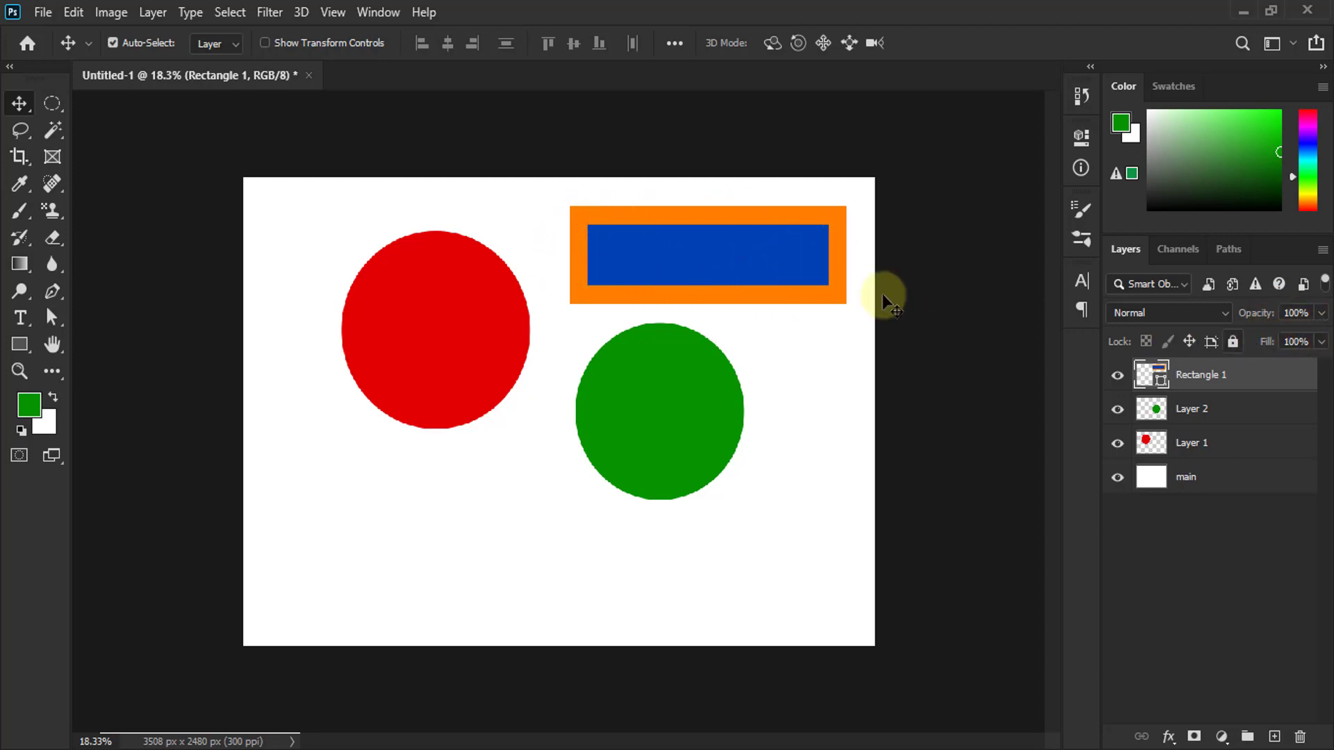
pyautogui.click(1321, 342)
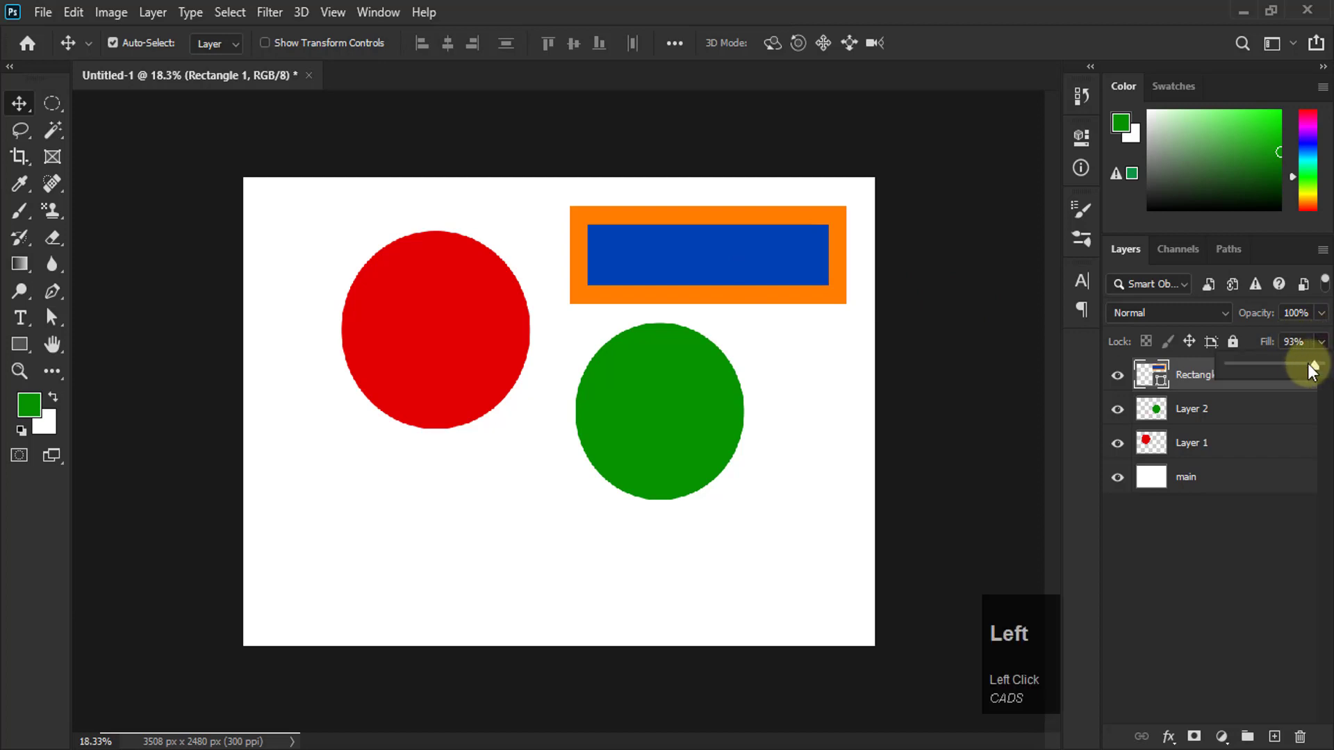
pyautogui.moveTo(1280, 363); pyautogui.dragTo(1275, 364)
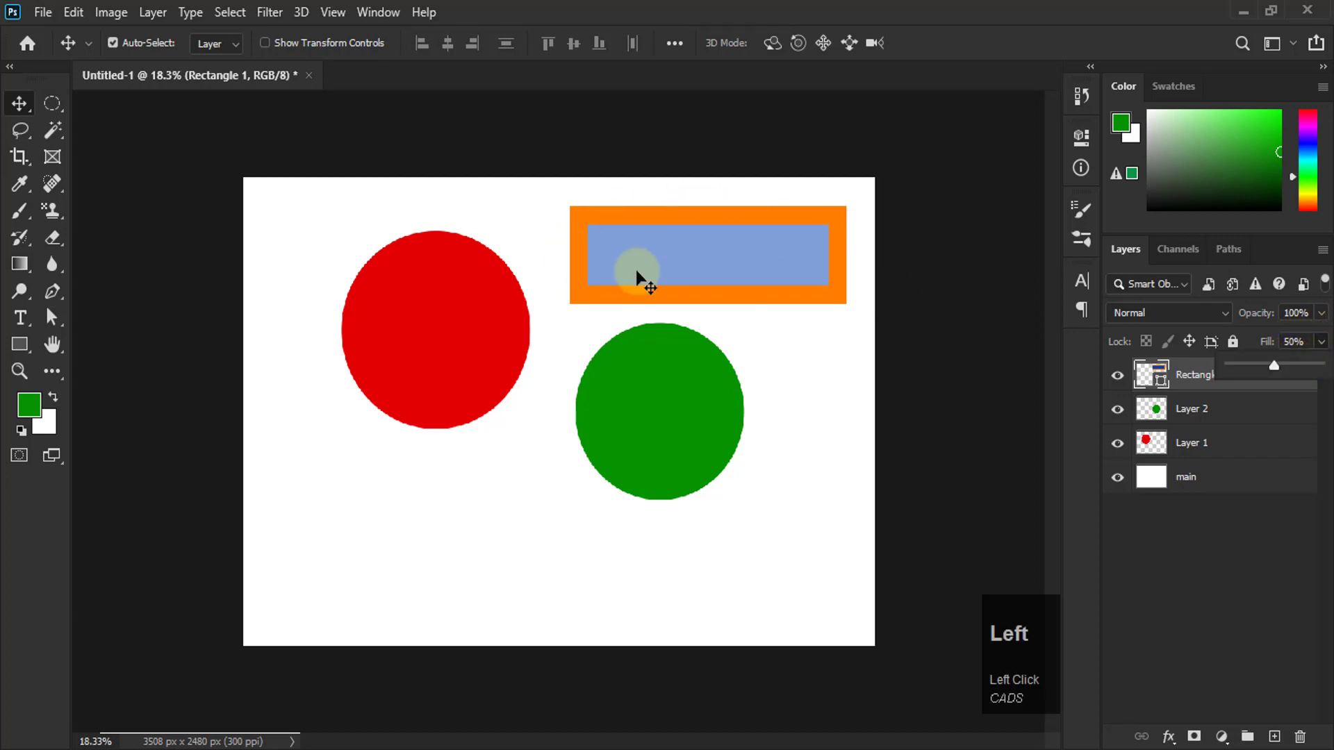
pyautogui.moveTo(720, 255); pyautogui.dragTo(626, 321)
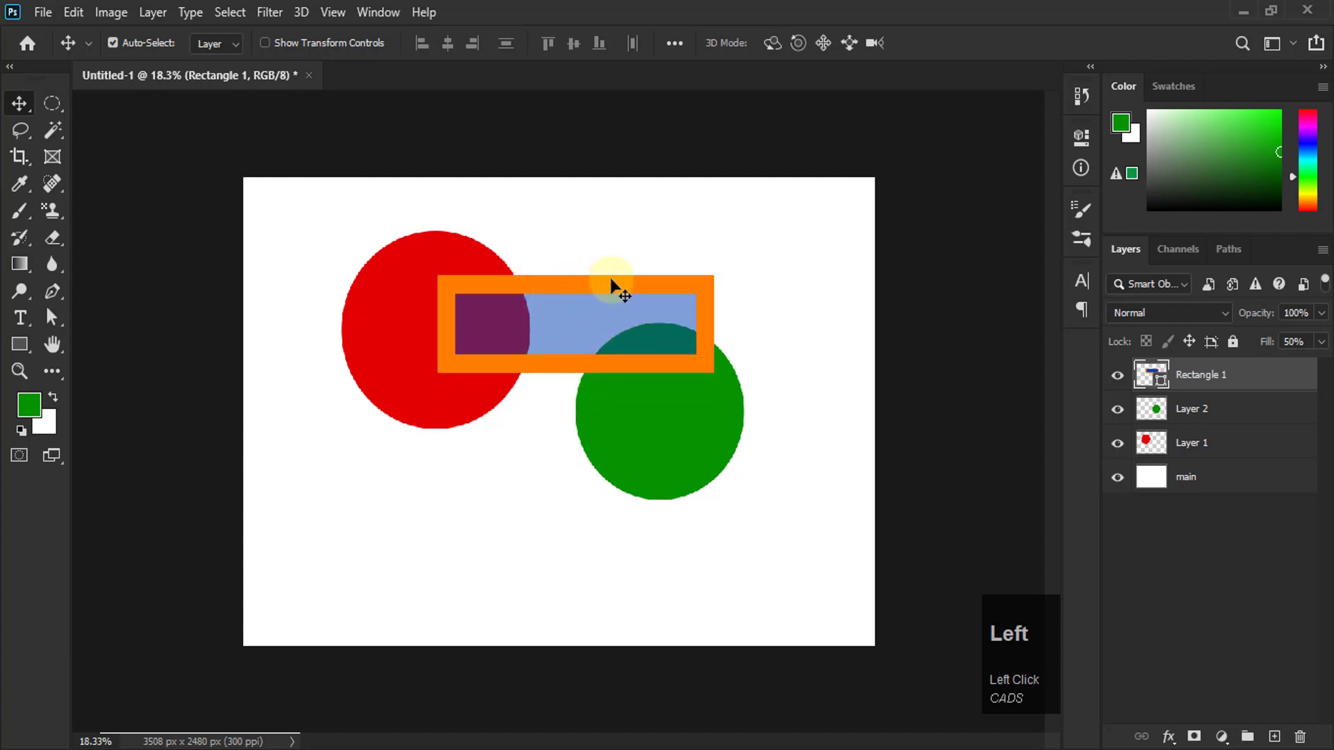
# Restore the rectangle layer's fill to 100% and move the rectangle below the red circle, clear of both circles
pyautogui.click(1321, 342)
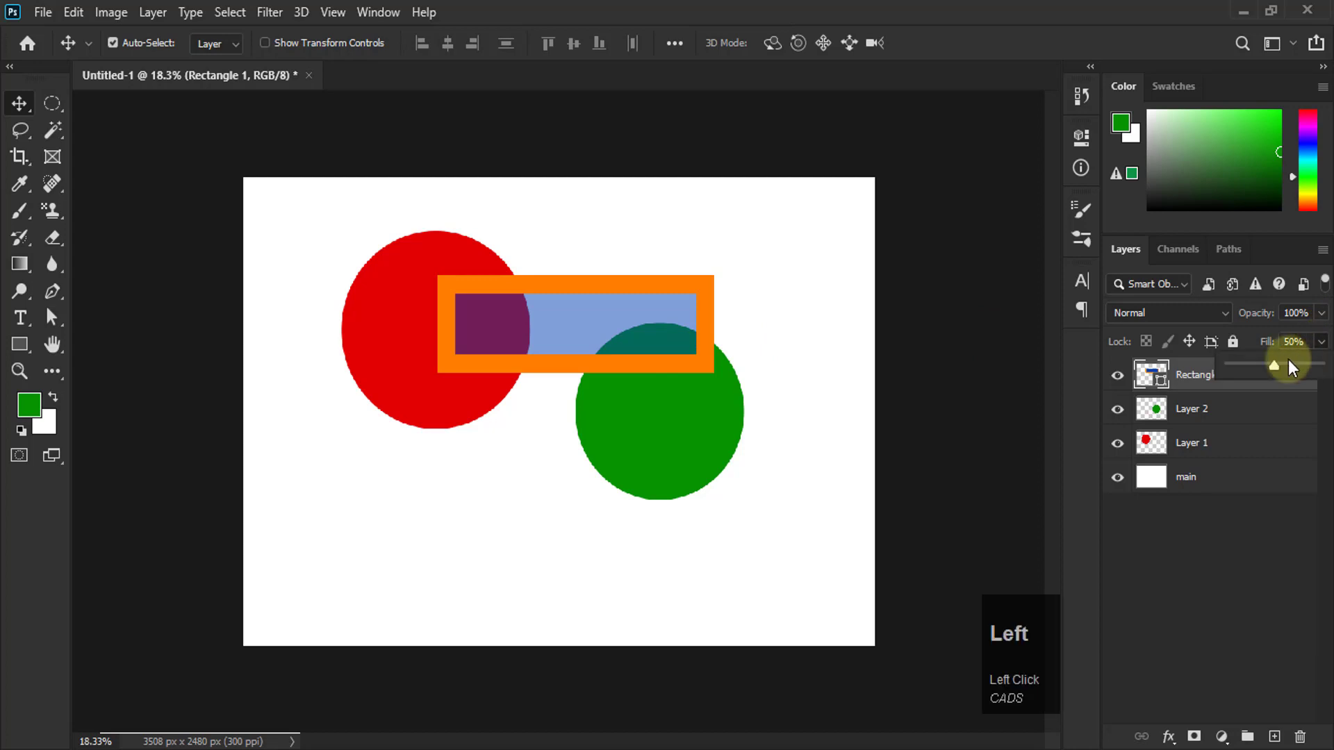
pyautogui.moveTo(1283, 365); pyautogui.dragTo(1324, 366)
pyautogui.moveTo(646, 331); pyautogui.dragTo(573, 548)
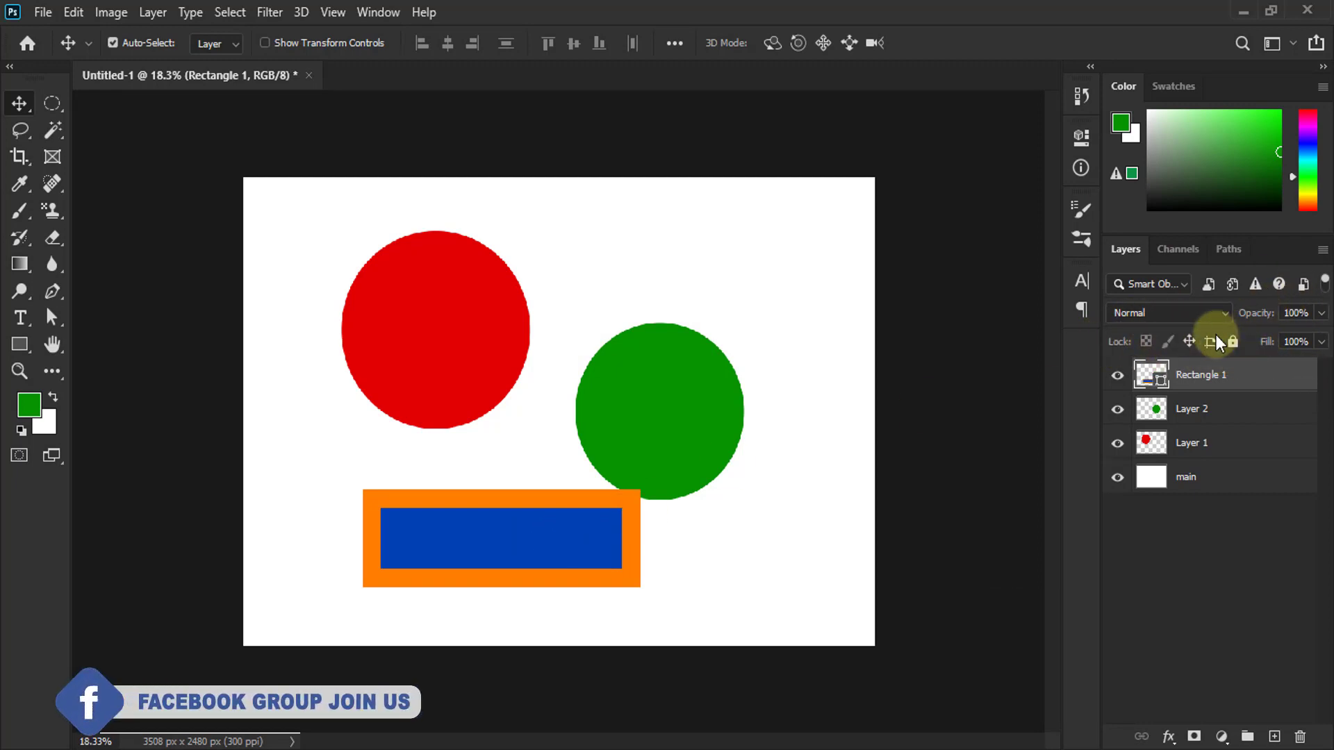
pyautogui.moveTo(568, 558); pyautogui.dragTo(507, 553)
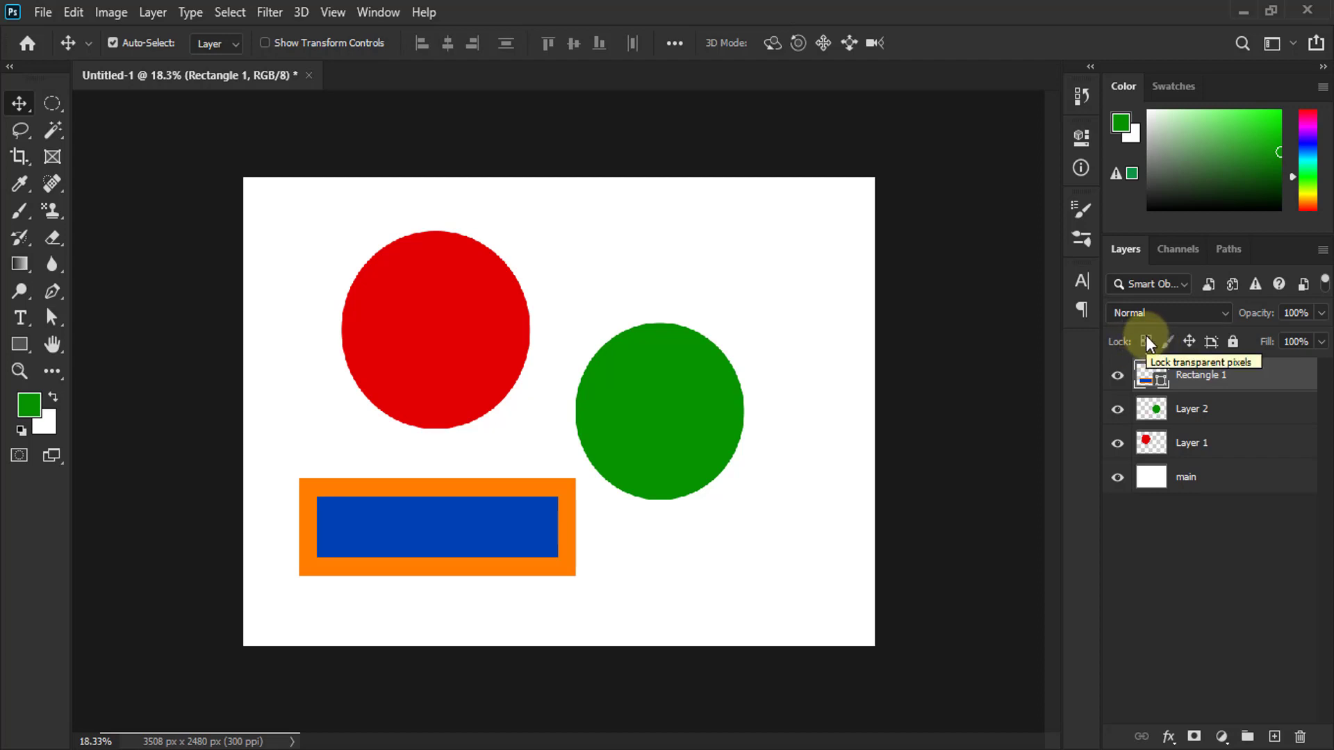
pyautogui.click(1256, 539)
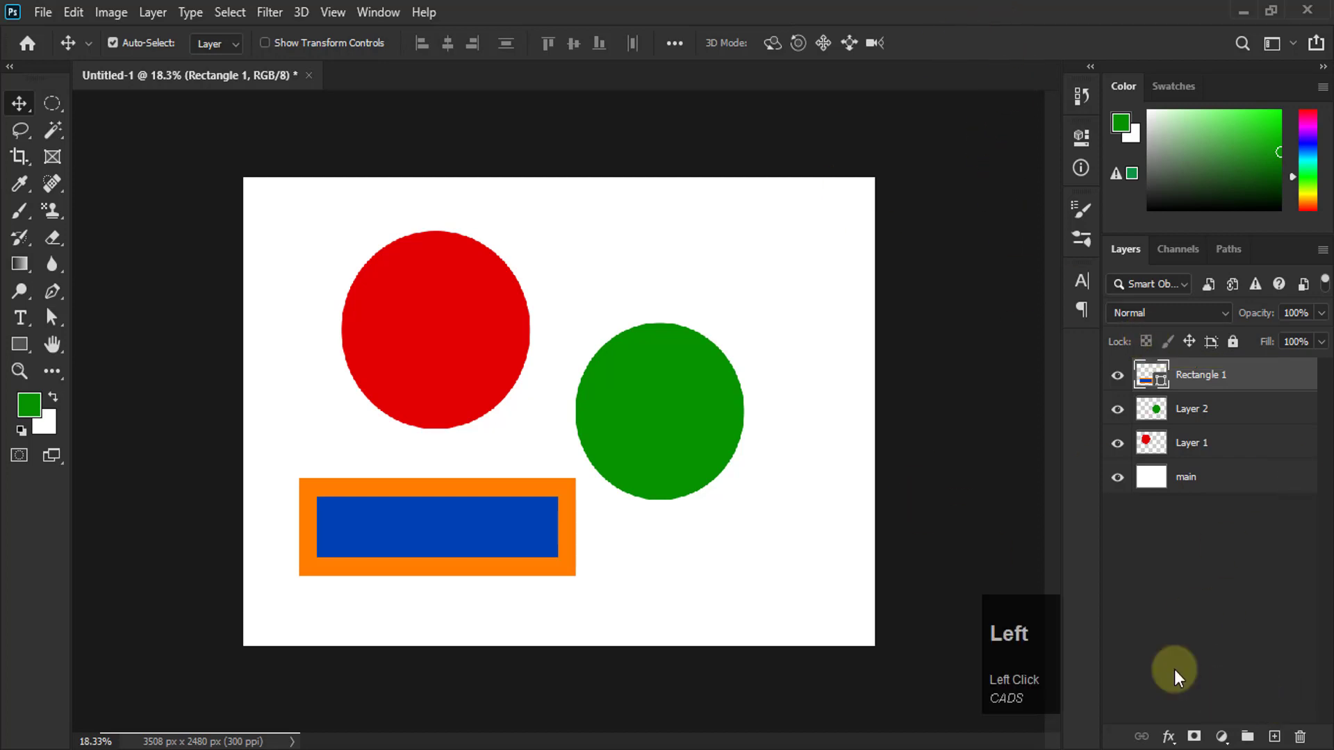
# Add a new layer above Rectangle 1 and draw a circular selection overlapping the red and green circles
pyautogui.click(1276, 738)
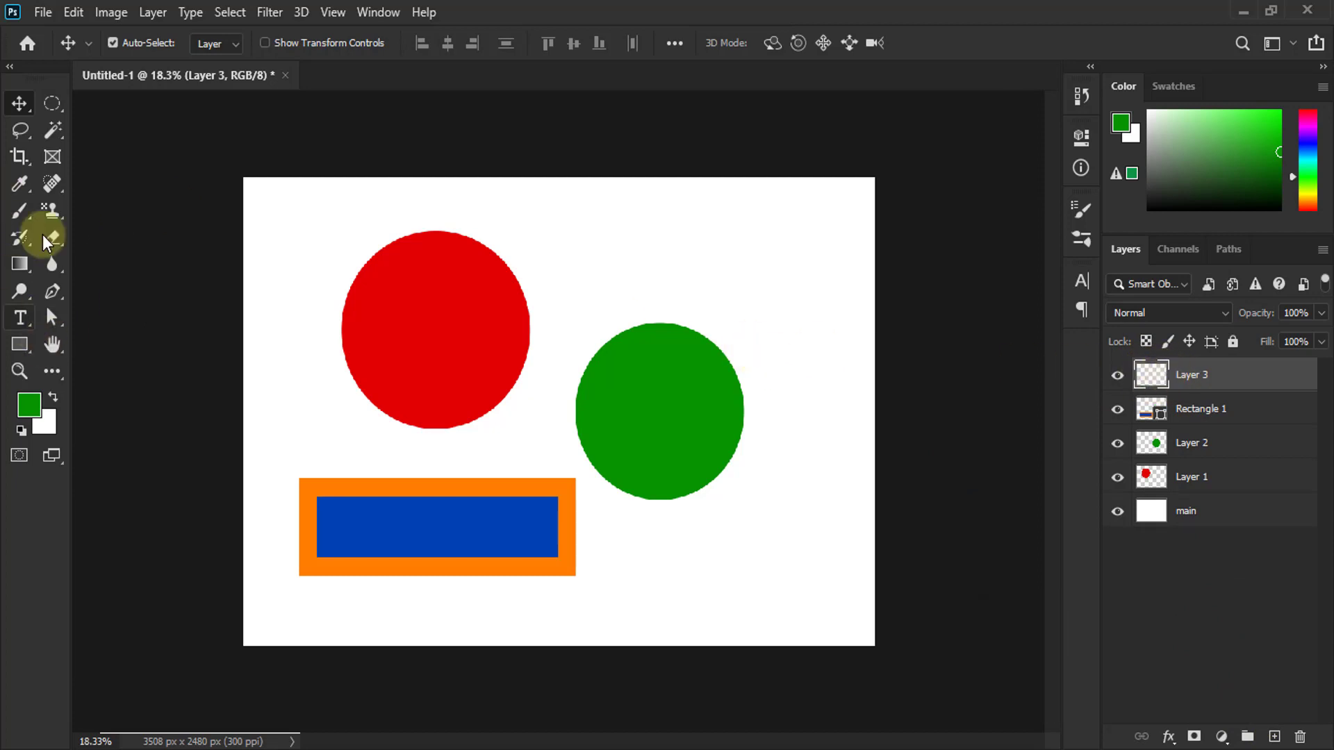
pyautogui.click(52, 105)
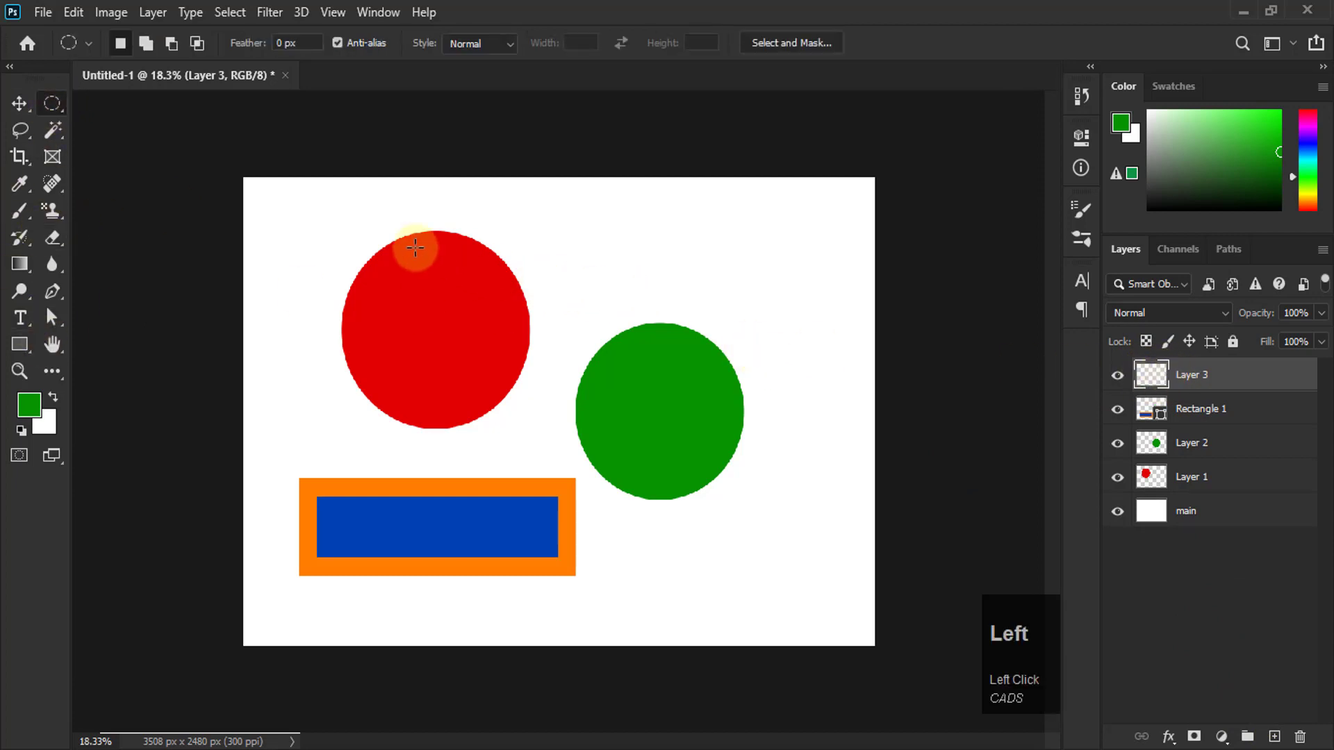
pyautogui.moveTo(414, 244); pyautogui.dragTo(736, 487)
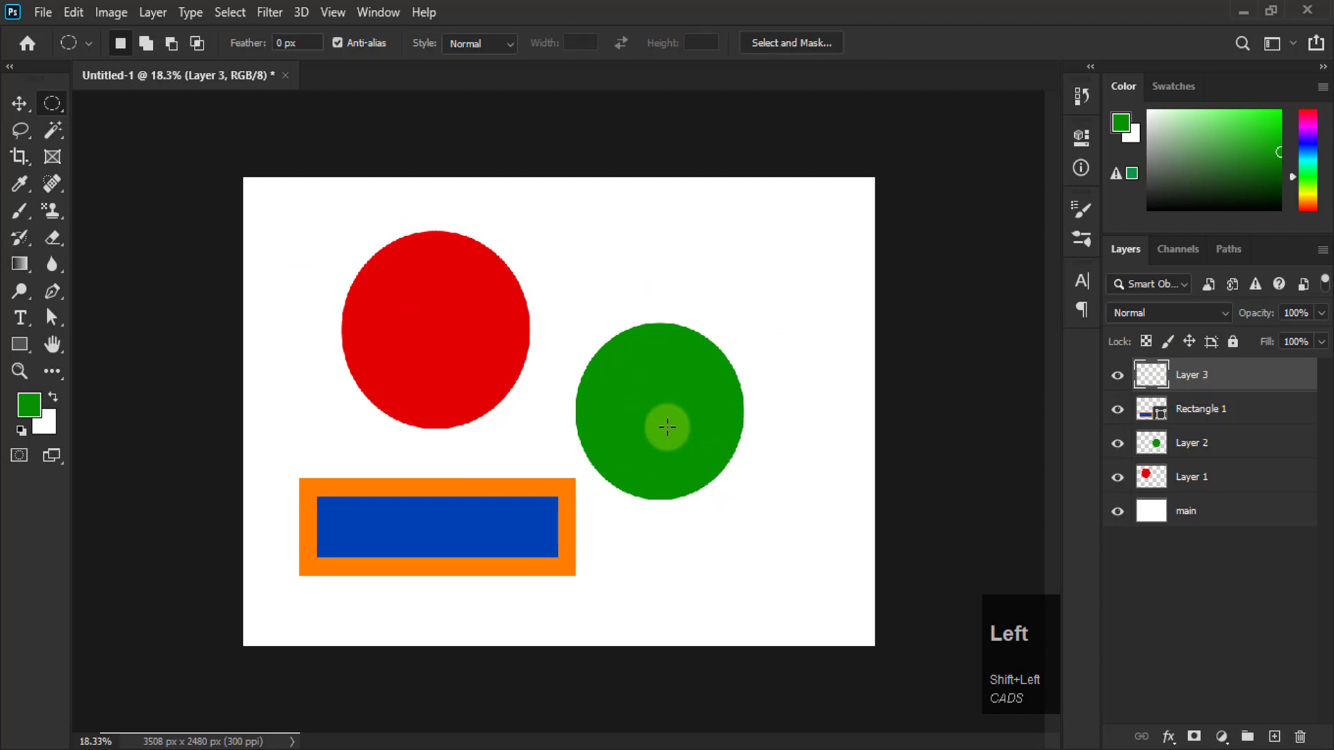
# Set the foreground colour to yellow (#fffc00), fill the circular selection on Layer 3 with it and deselect
pyautogui.click(38, 412)
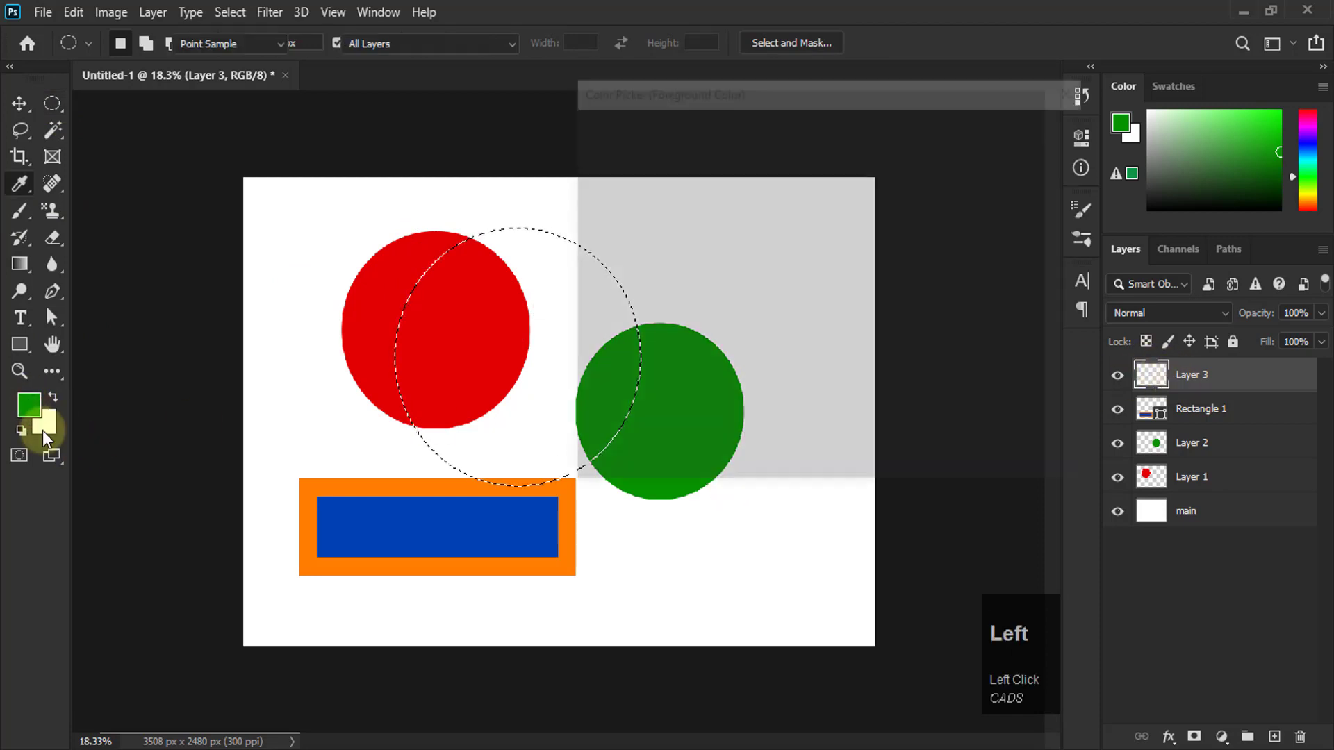
pyautogui.moveTo(848, 328); pyautogui.dragTo(854, 356)
pyautogui.click(829, 137)
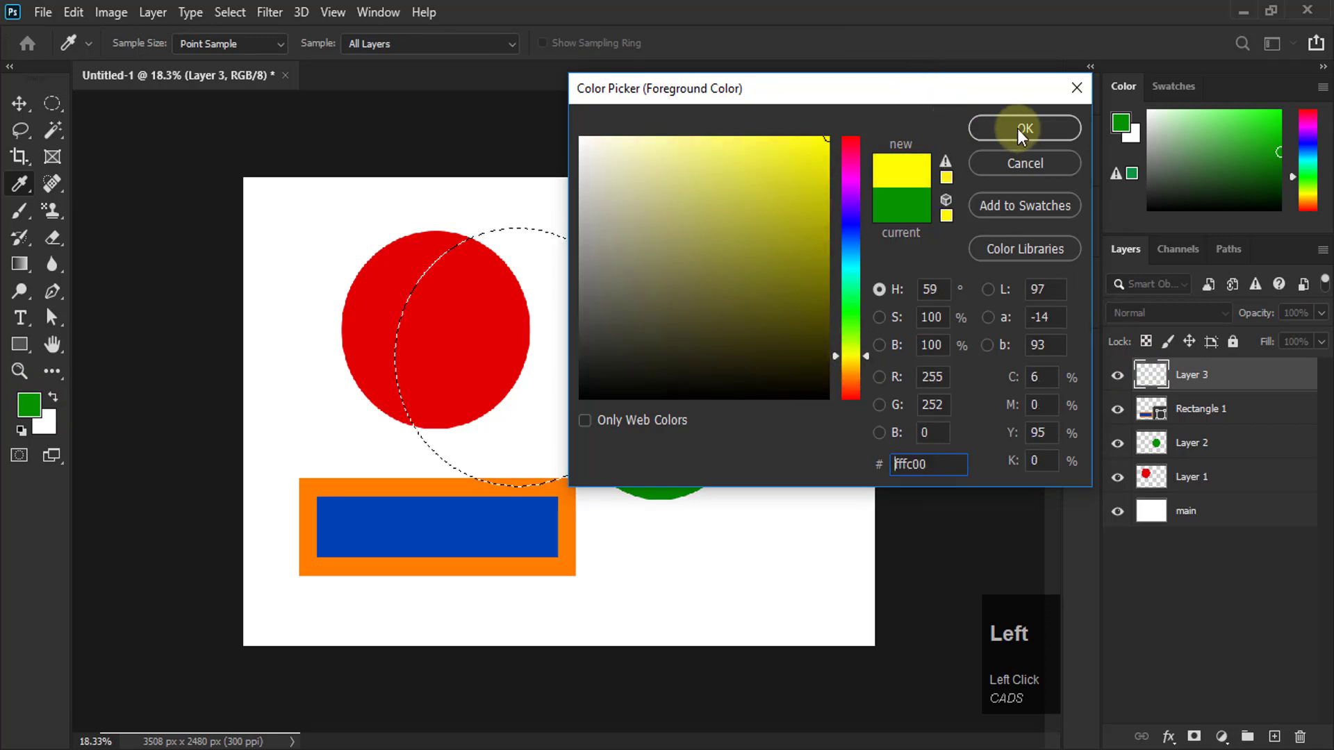
pyautogui.click(1016, 128)
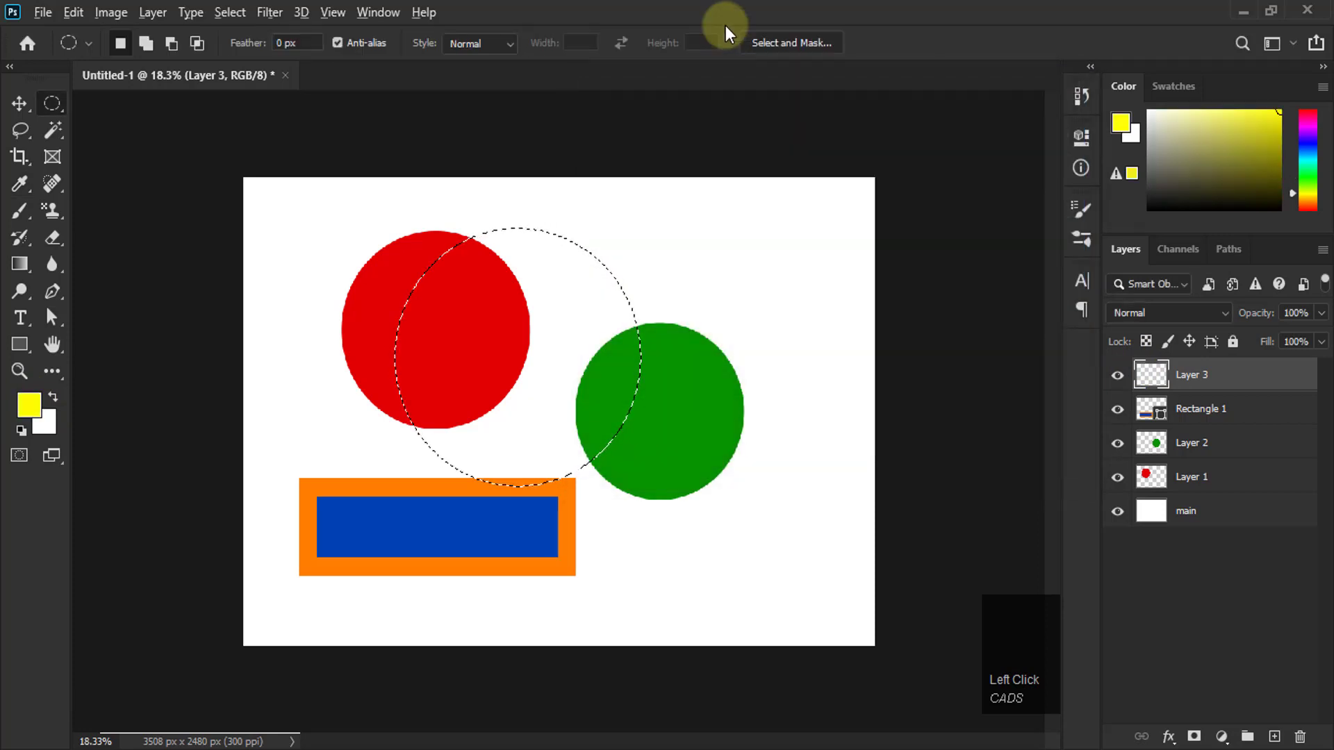
pyautogui.hotkey('alt', 'BackSpace')
pyautogui.hotkey('ctrl', 'd')
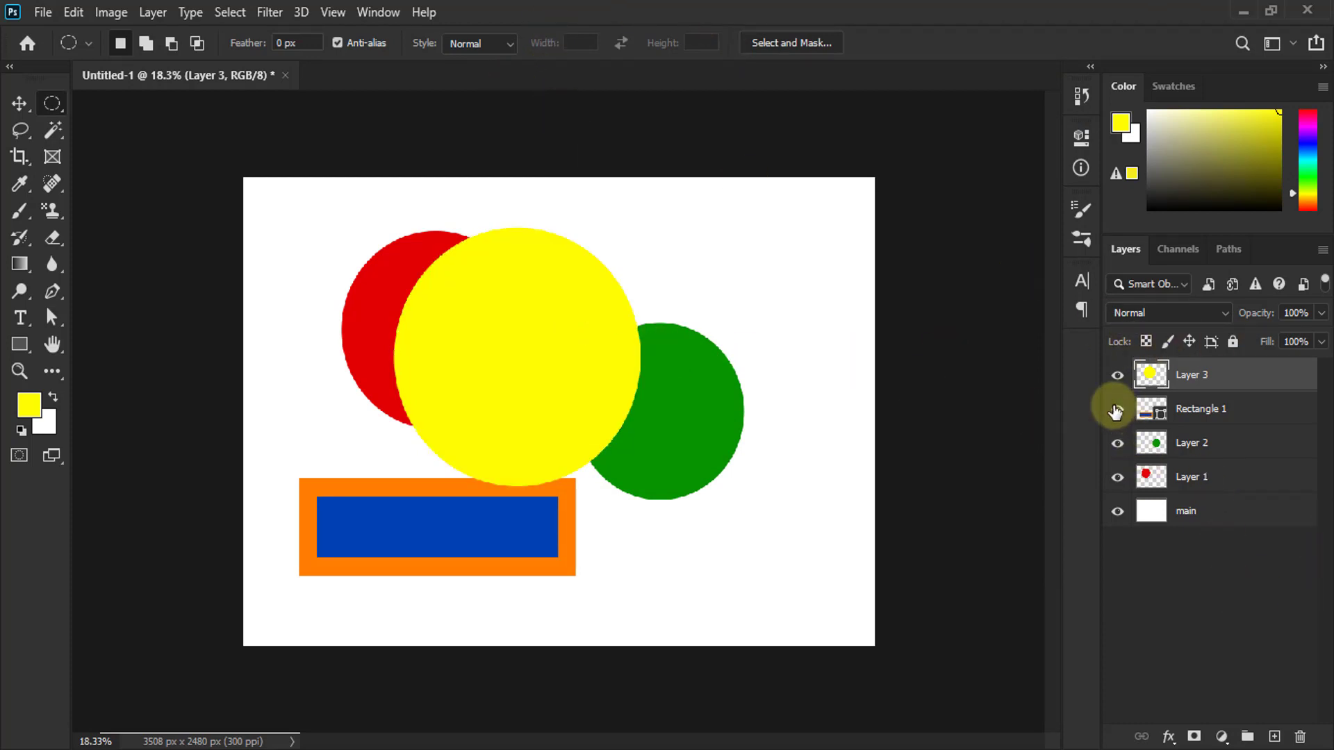
# Hide Rectangle 1, Layer 2, Layer 1 and main, and move the yellow circle to the canvas centre
pyautogui.moveTo(1118, 410); pyautogui.dragTo(1133, 512)
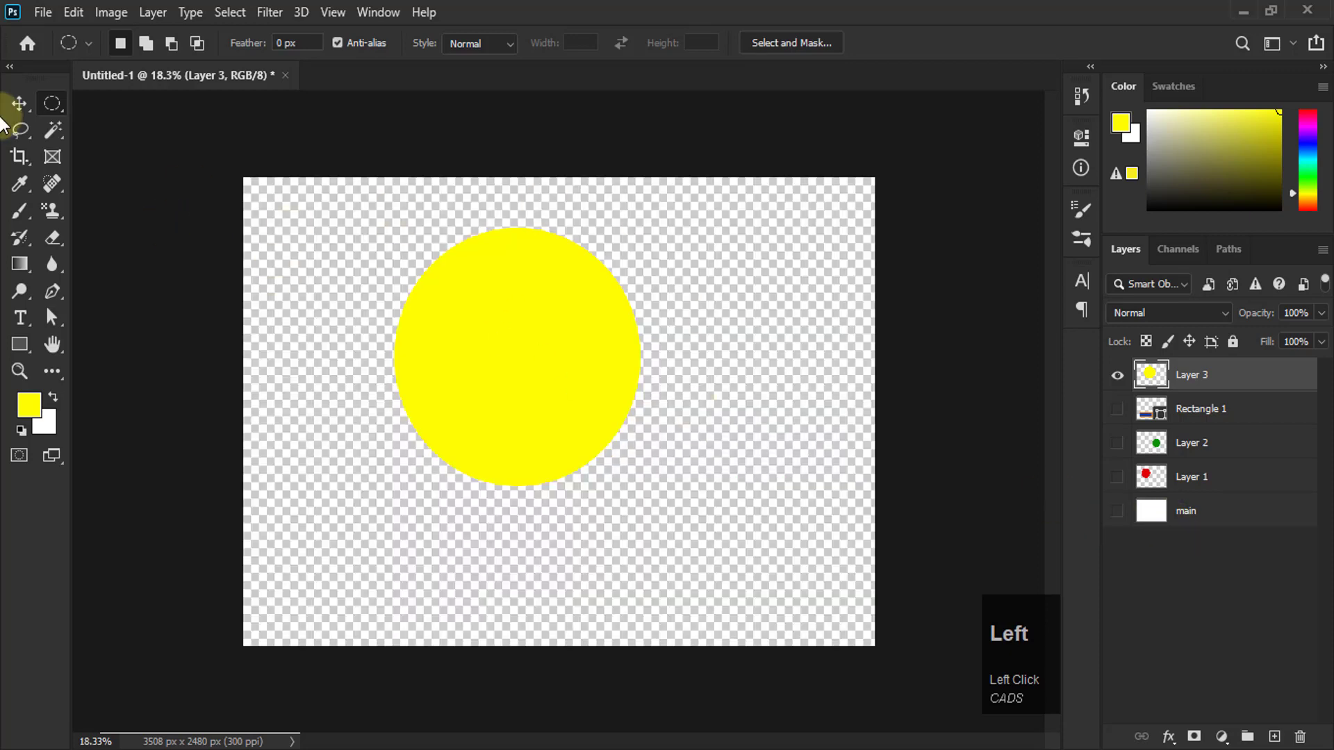
pyautogui.click(25, 103)
pyautogui.moveTo(563, 337); pyautogui.dragTo(603, 387)
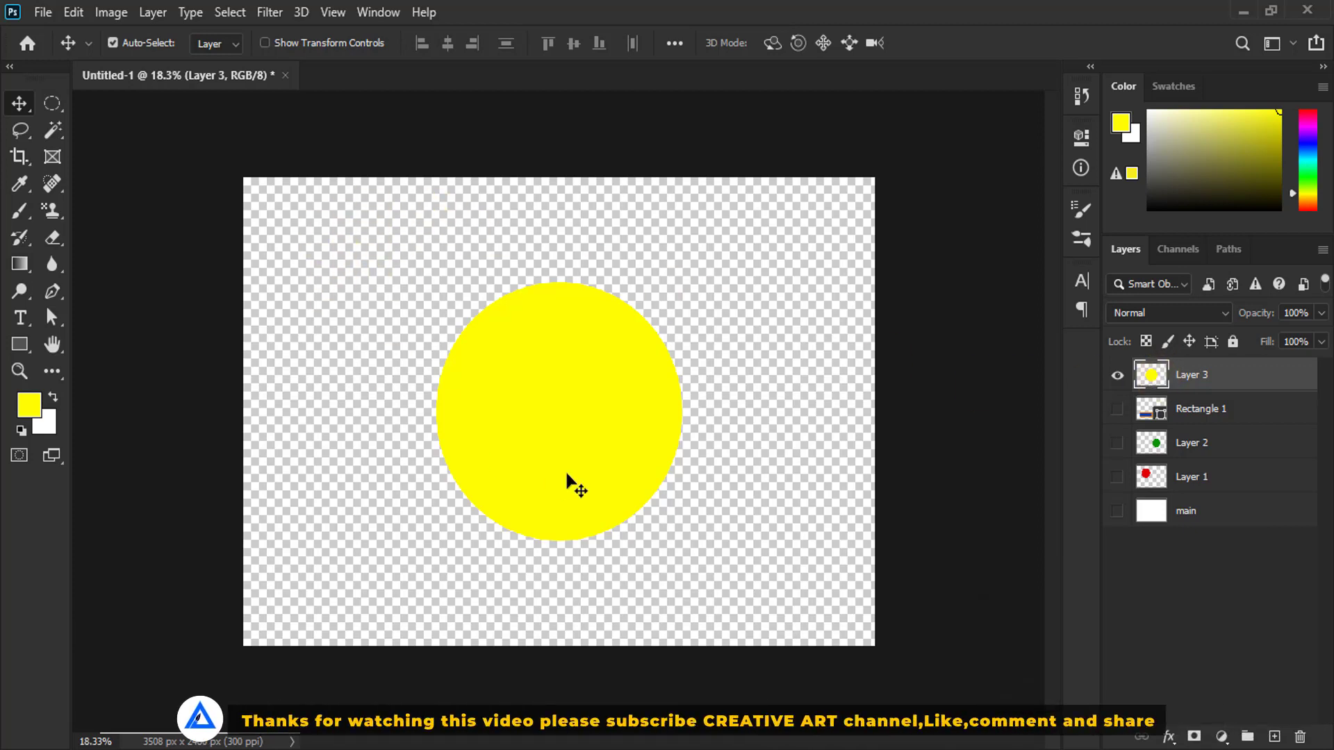
pyautogui.moveTo(567, 474); pyautogui.dragTo(585, 432)
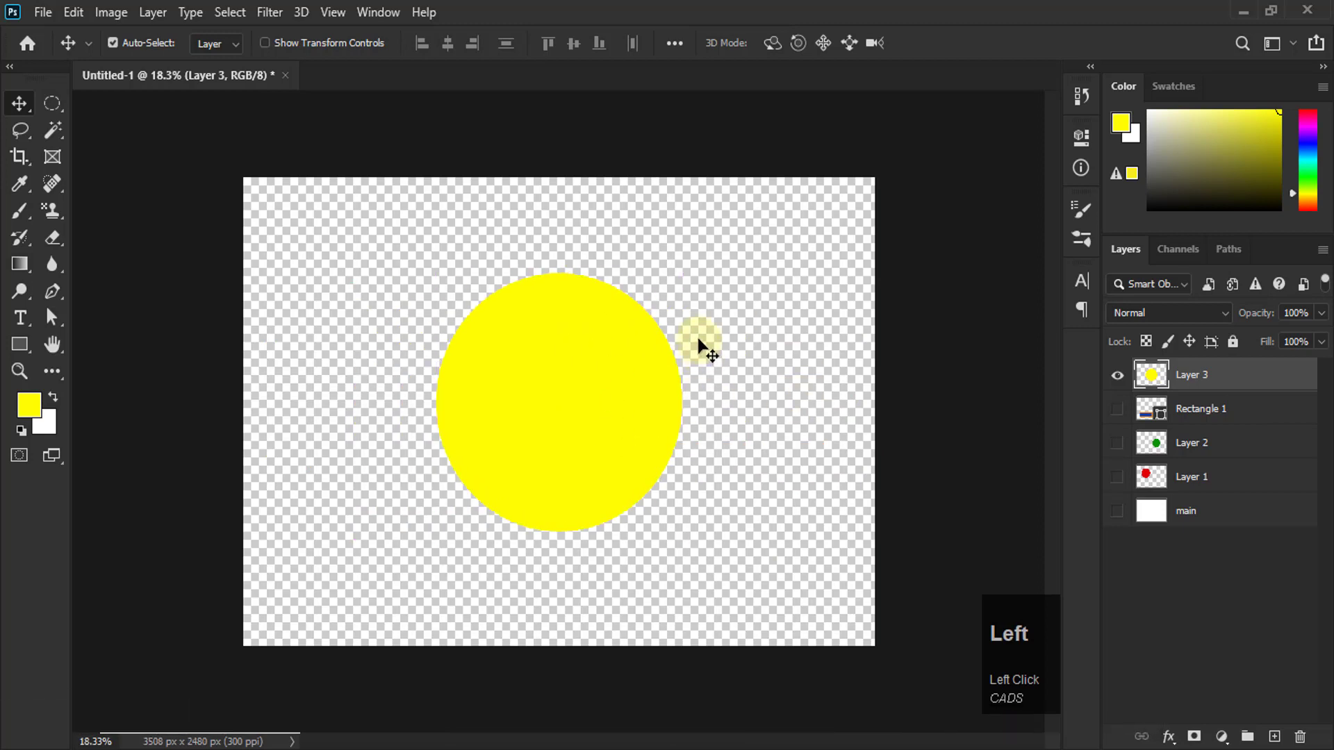
# Try enlarging the yellow circle with Free Transform to about 115% width and 108% height, and cancel the transform
pyautogui.hotkey('ctrl', 't')
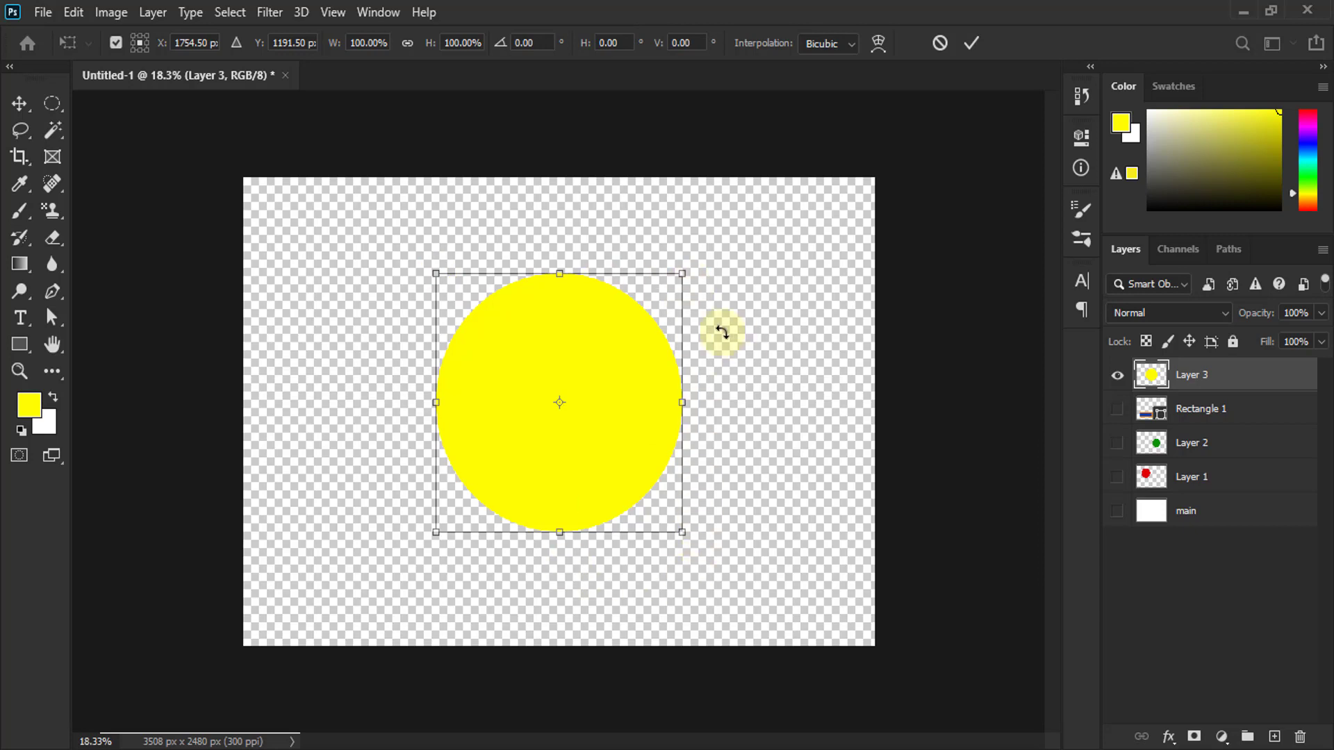
pyautogui.moveTo(682, 274); pyautogui.dragTo(721, 254)
pyautogui.rightClick(646, 290)
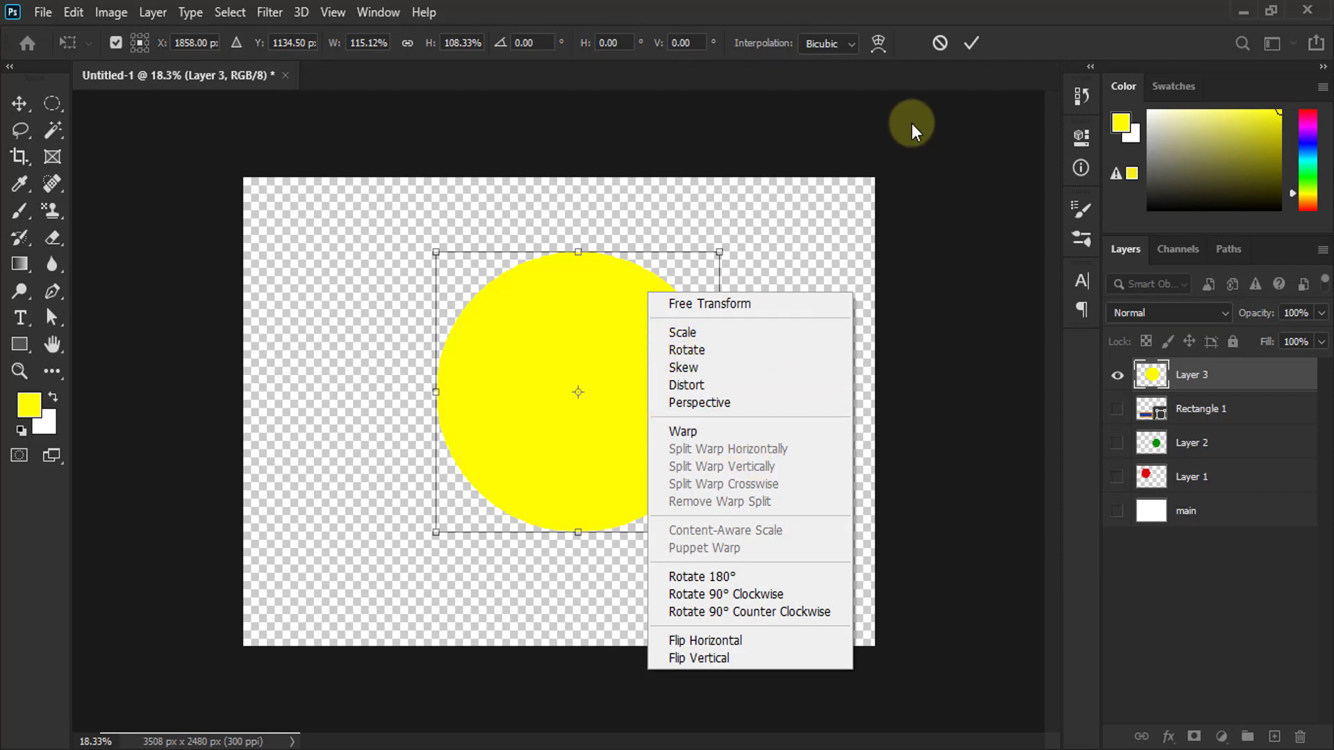
pyautogui.click(942, 44)
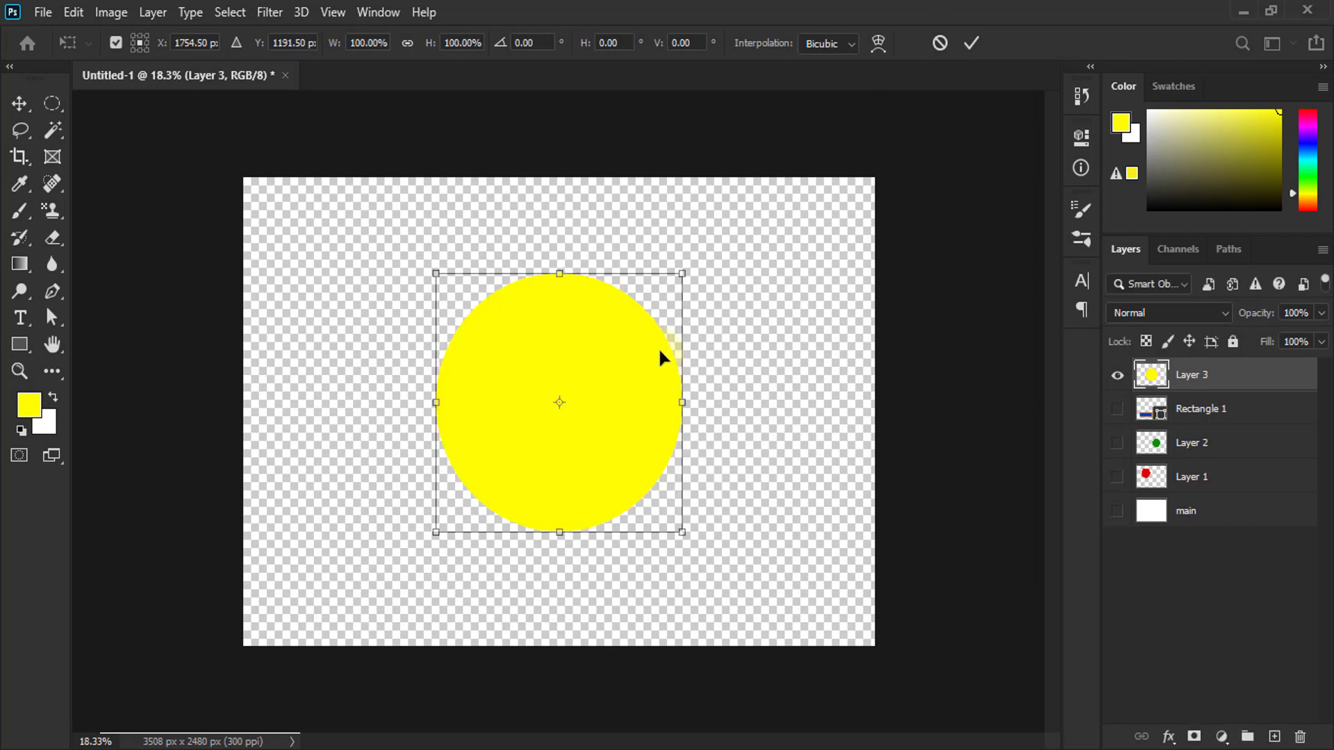
pyautogui.click(932, 53)
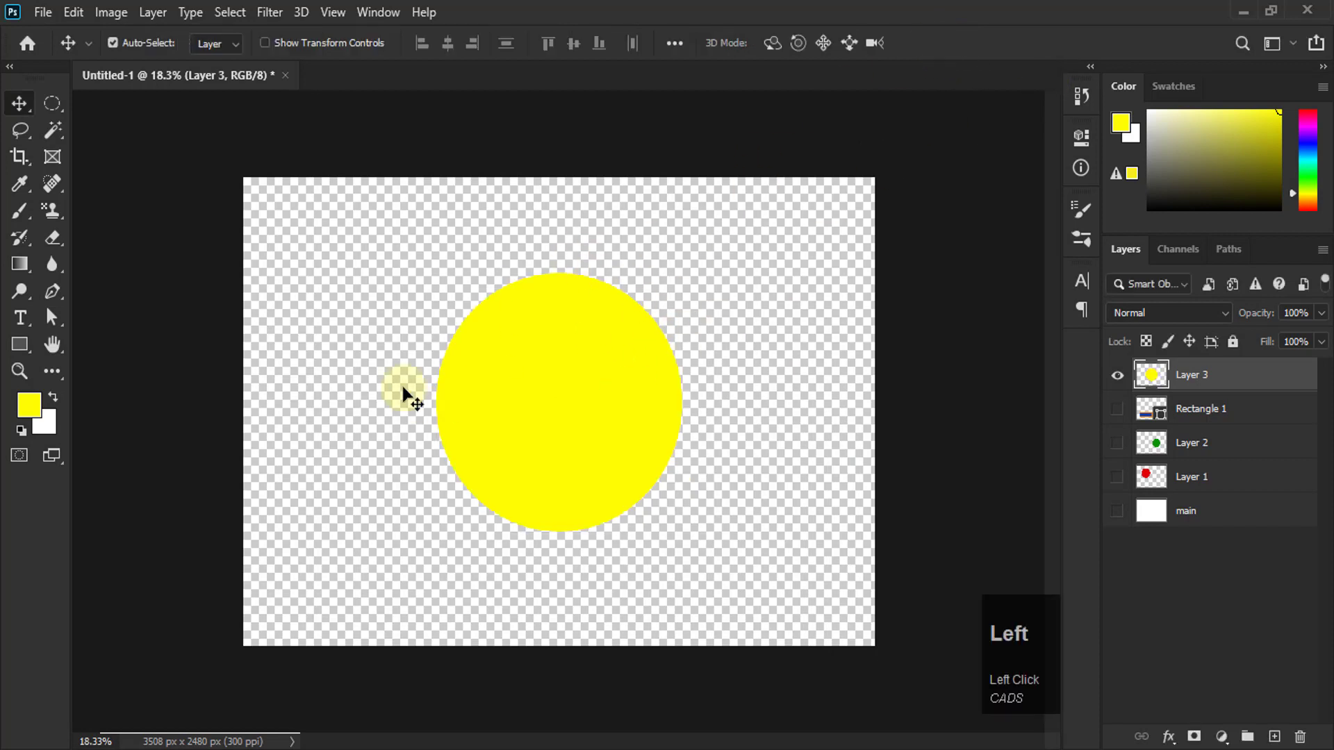
pyautogui.click(75, 14)
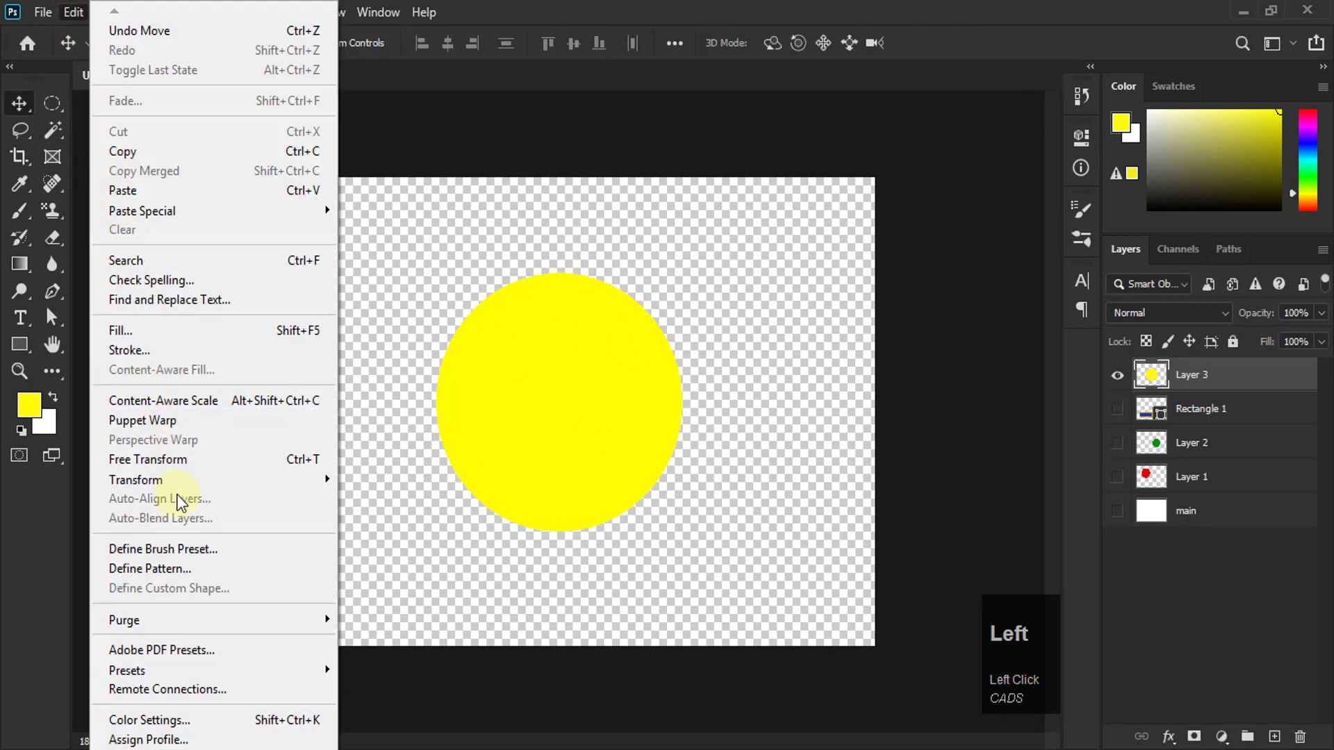
pyautogui.moveTo(324, 484)
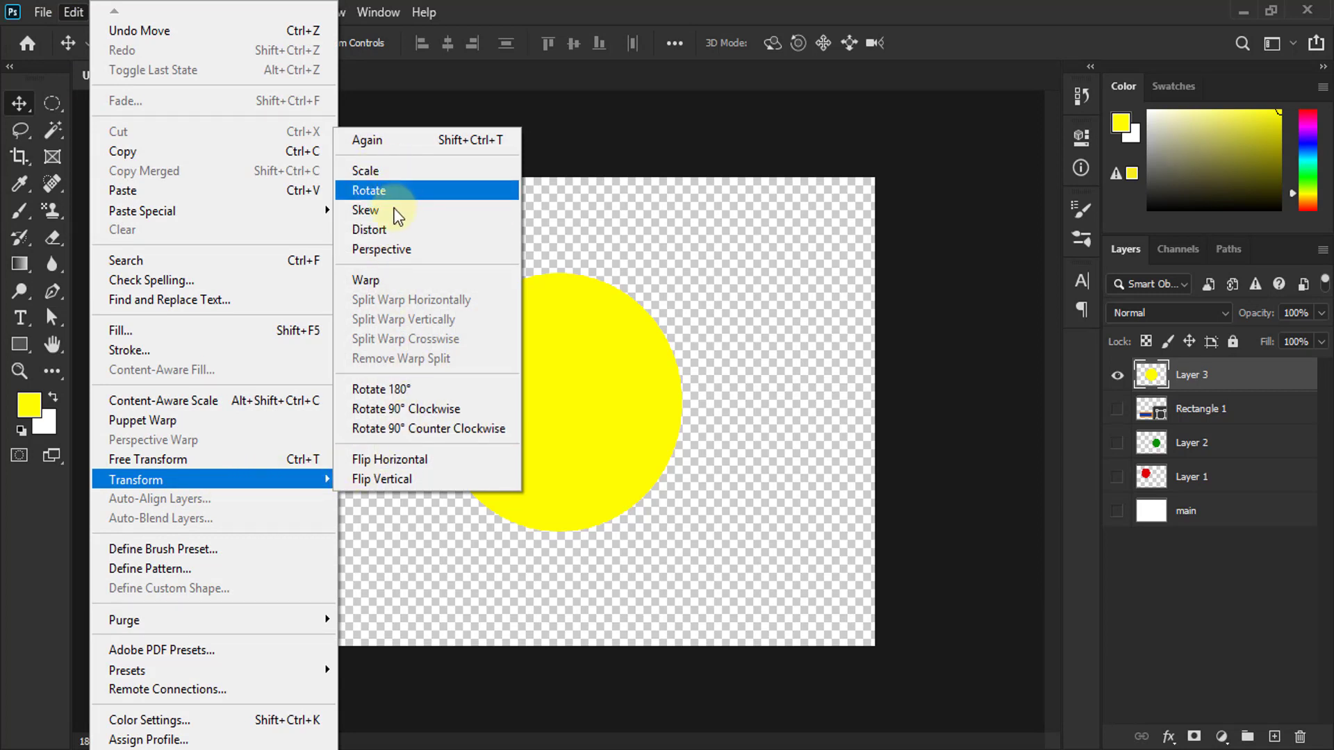
pyautogui.click(547, 260)
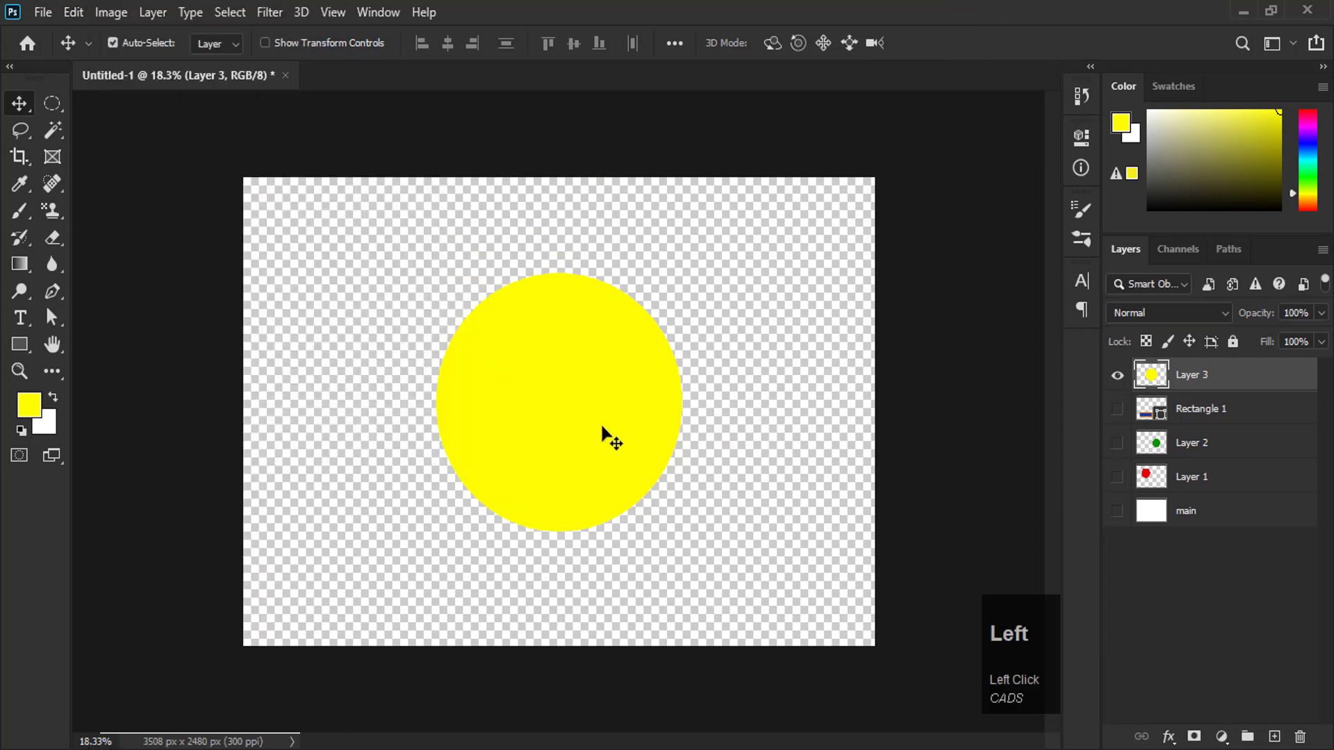
# Move the yellow circle on Layer 3 slightly down and left of the canvas centre
pyautogui.moveTo(624, 457); pyautogui.dragTo(611, 481)
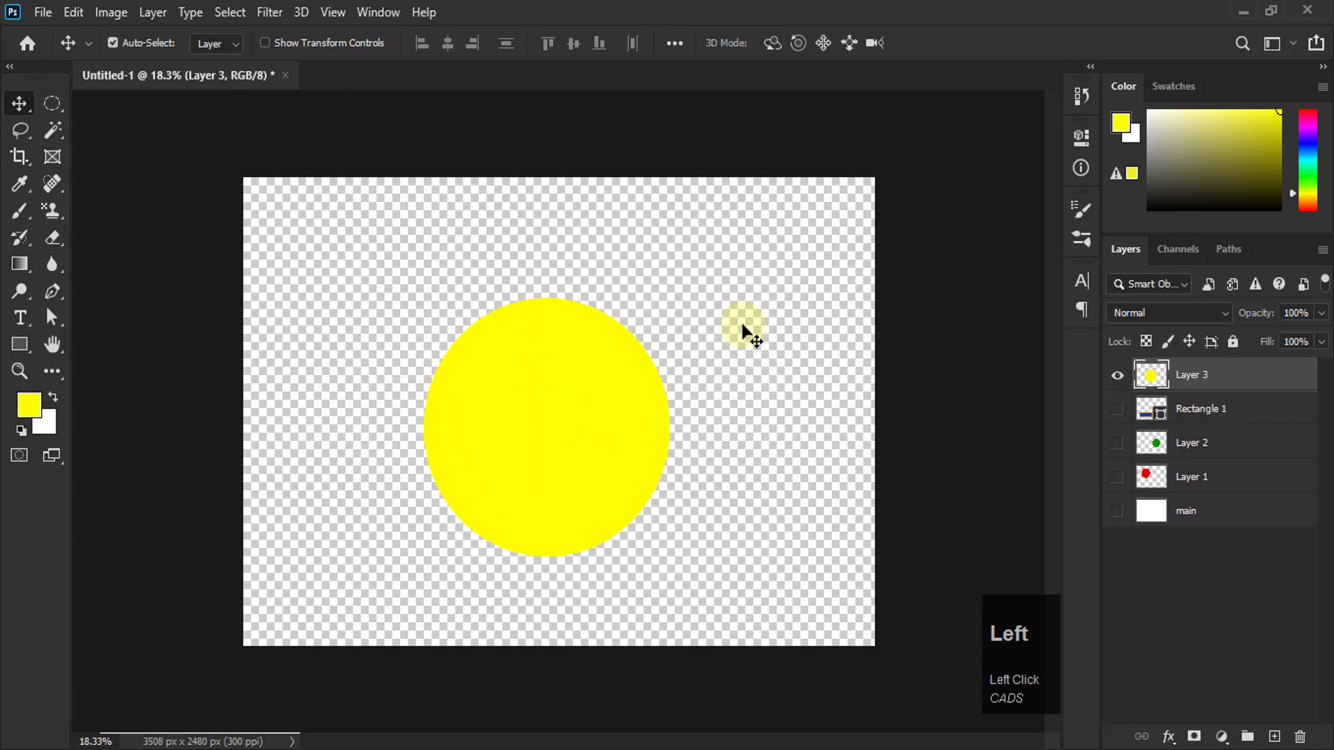
pyautogui.moveTo(585, 418); pyautogui.dragTo(583, 402)
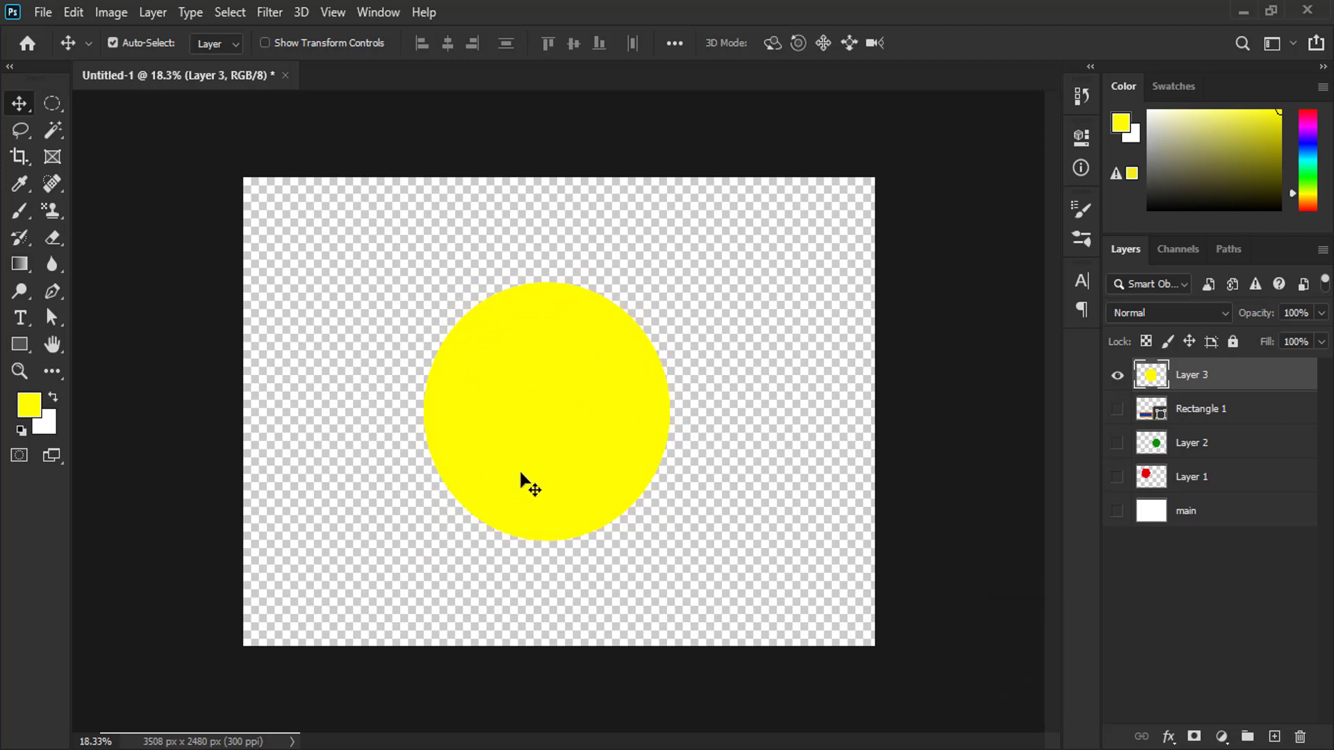
# Set the foreground colour to light blue (#00baff) and activate the Move tool
pyautogui.click(30, 401)
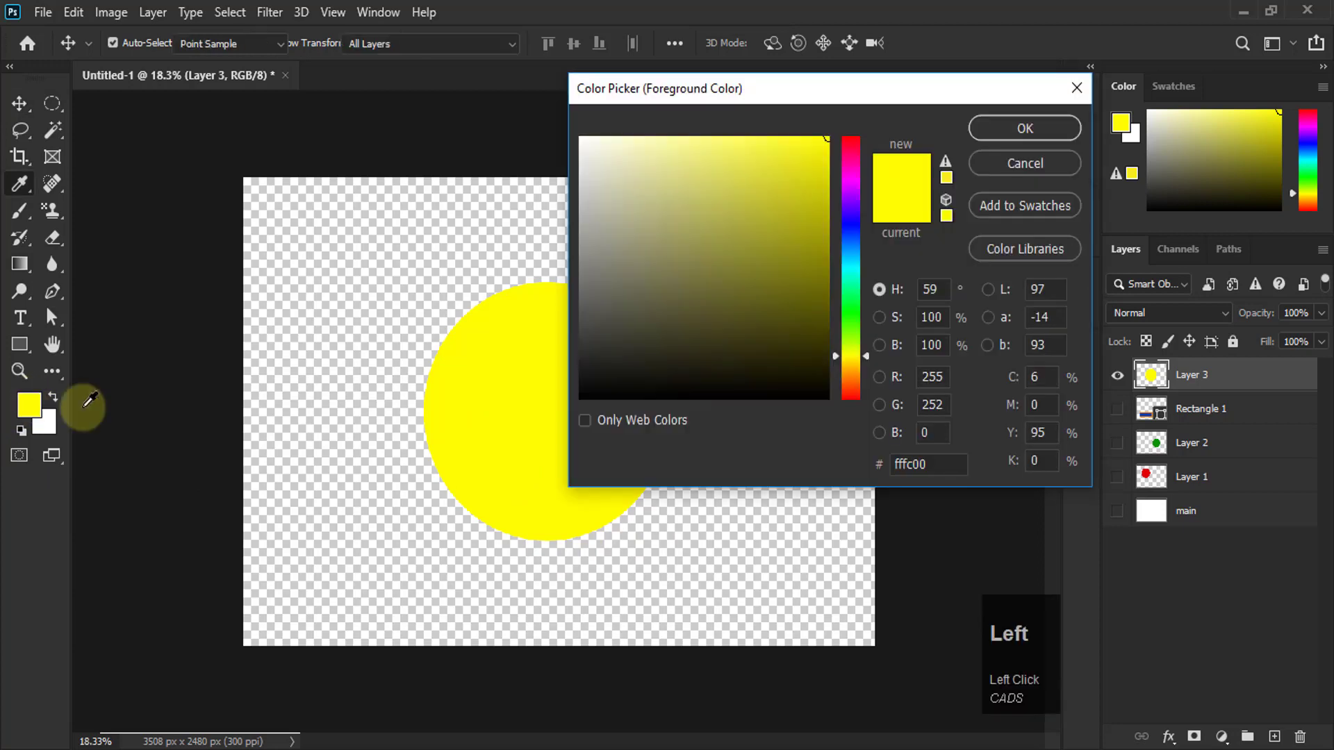
pyautogui.moveTo(822, 93); pyautogui.dragTo(1049, 76)
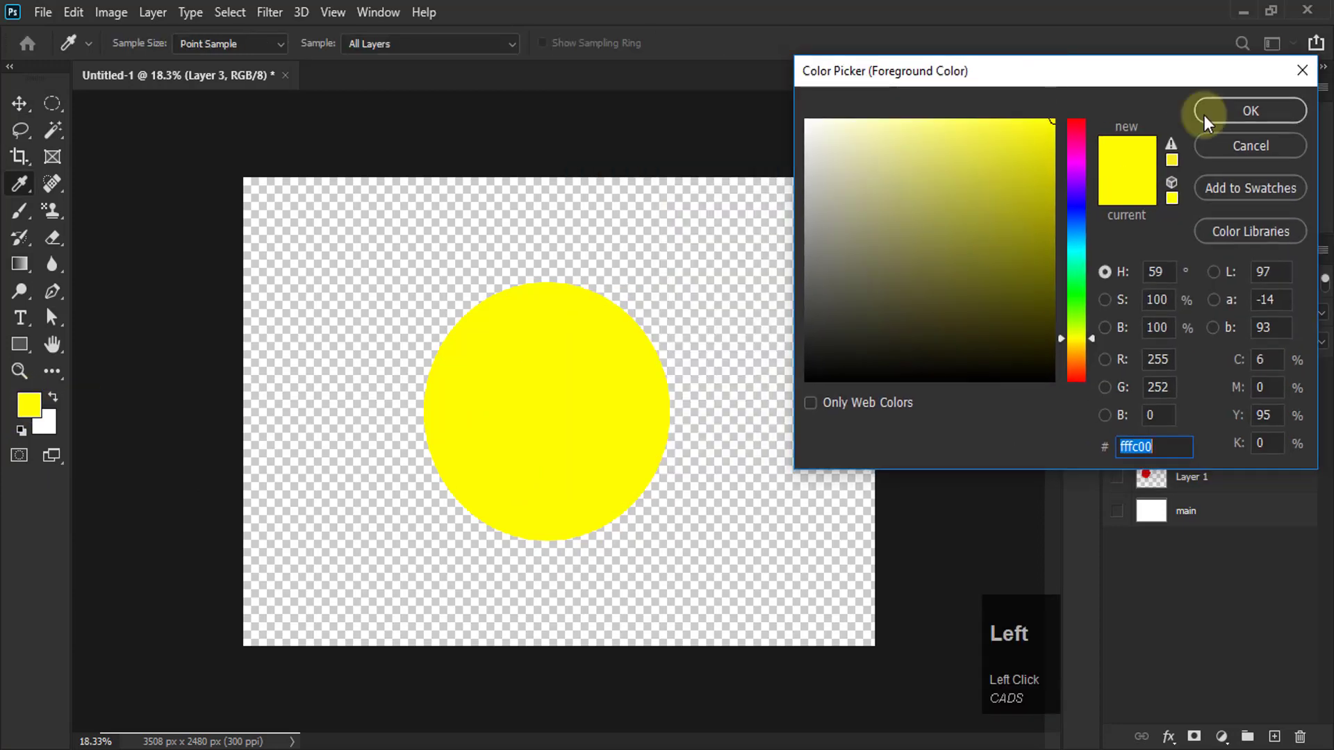
pyautogui.moveTo(1173, 82); pyautogui.dragTo(1010, 119)
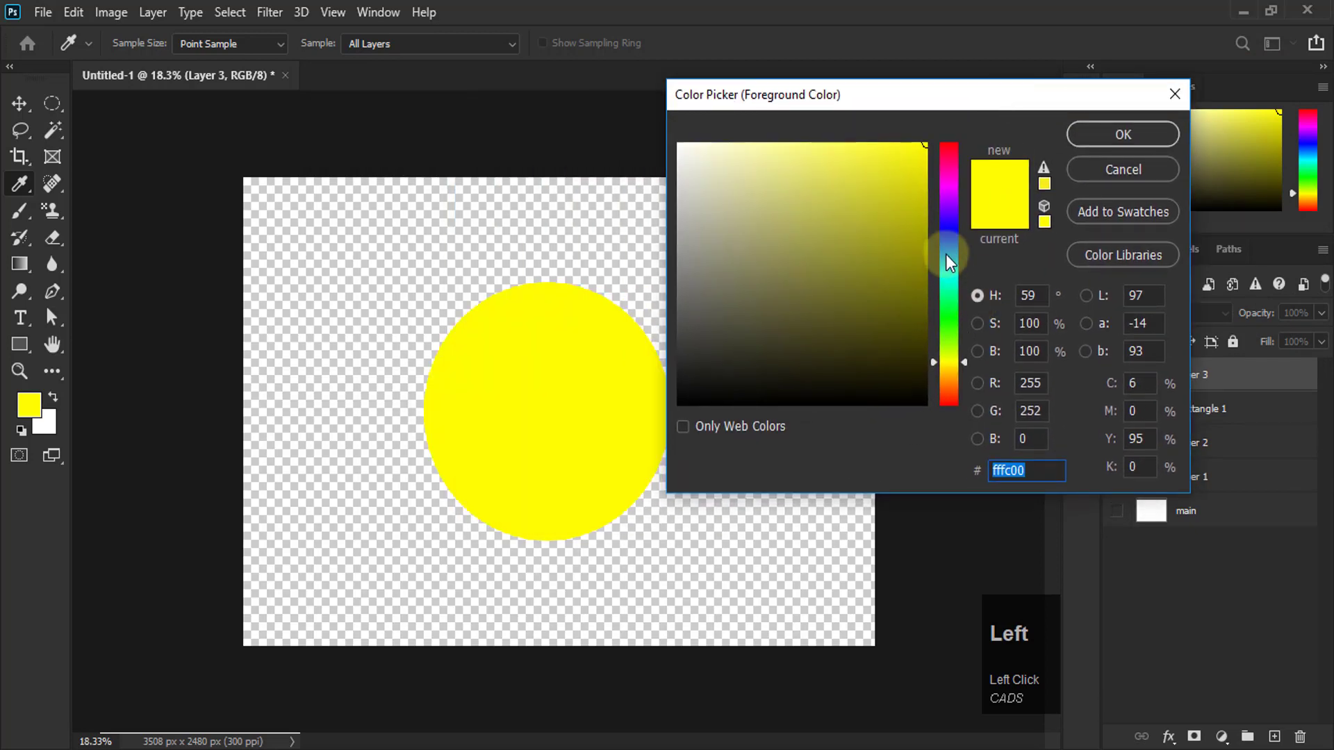
pyautogui.moveTo(948, 257)
pyautogui.mouseDown()
pyautogui.moveTo(949, 277)
pyautogui.moveTo(948, 263)
pyautogui.mouseUp()
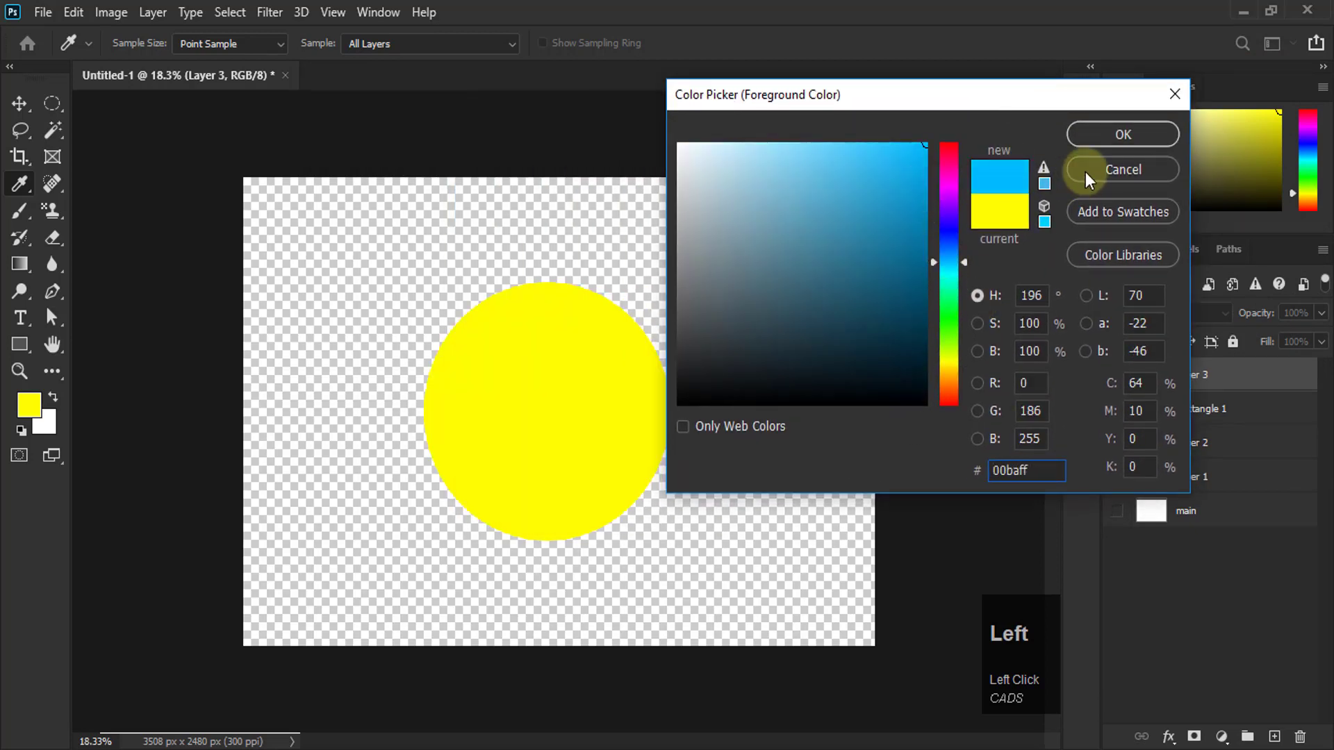
pyautogui.click(1108, 134)
pyautogui.press('v')
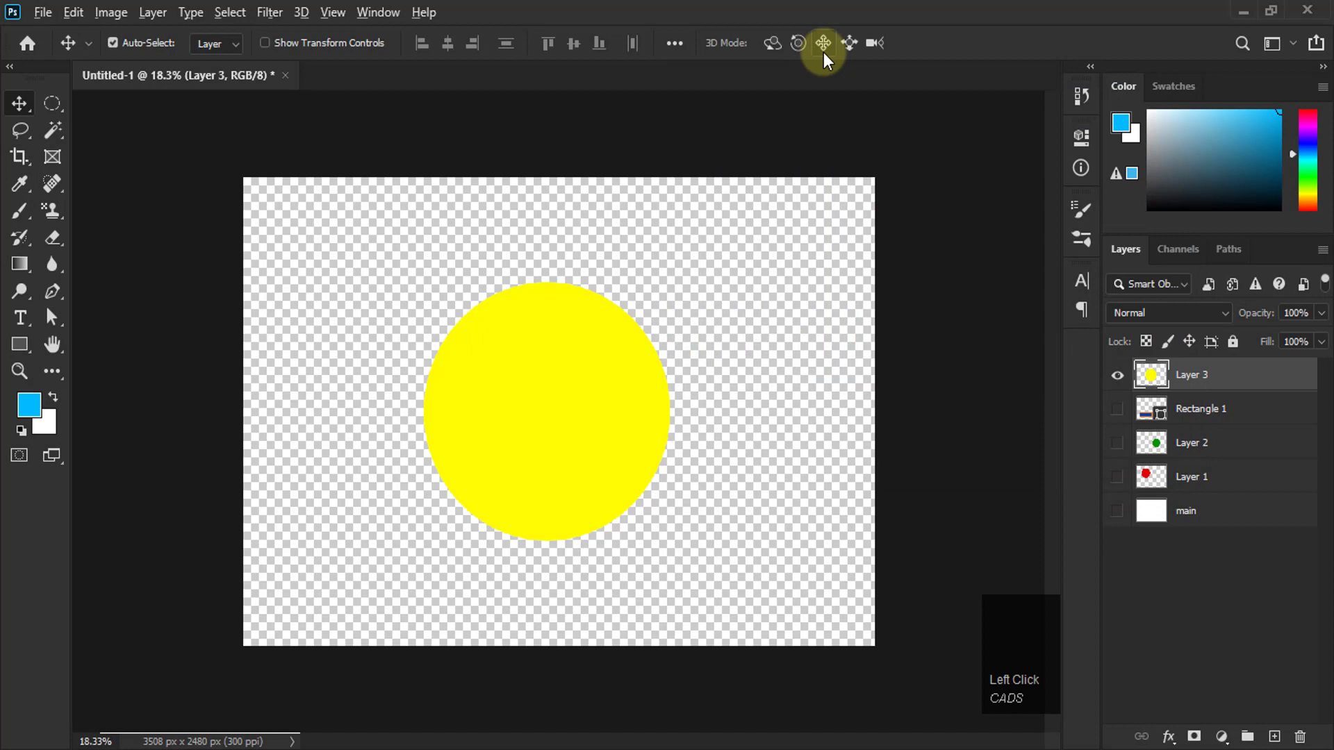
# Fill the unlocked Layer 3 with the blue foreground colour and undo the fill
pyautogui.hotkey('alt', 'BackSpace')
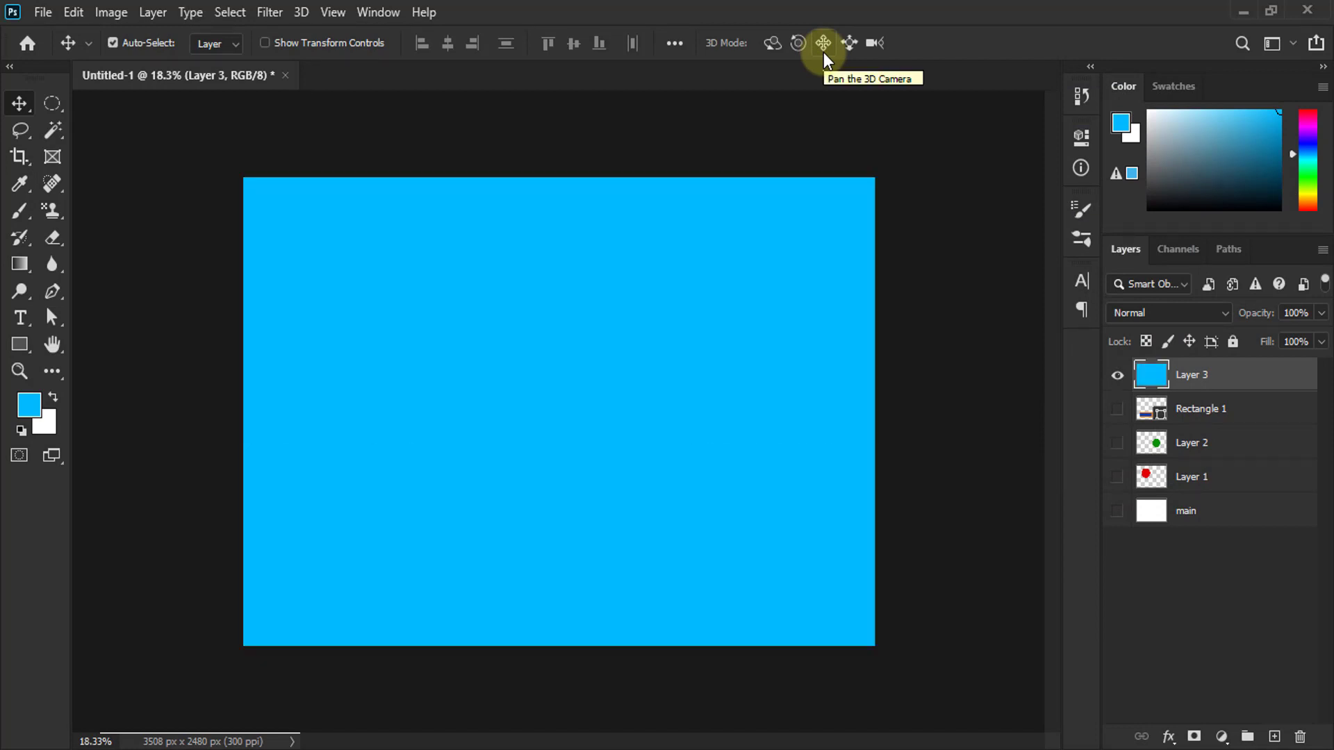
pyautogui.hotkey('ctrl', 'z')
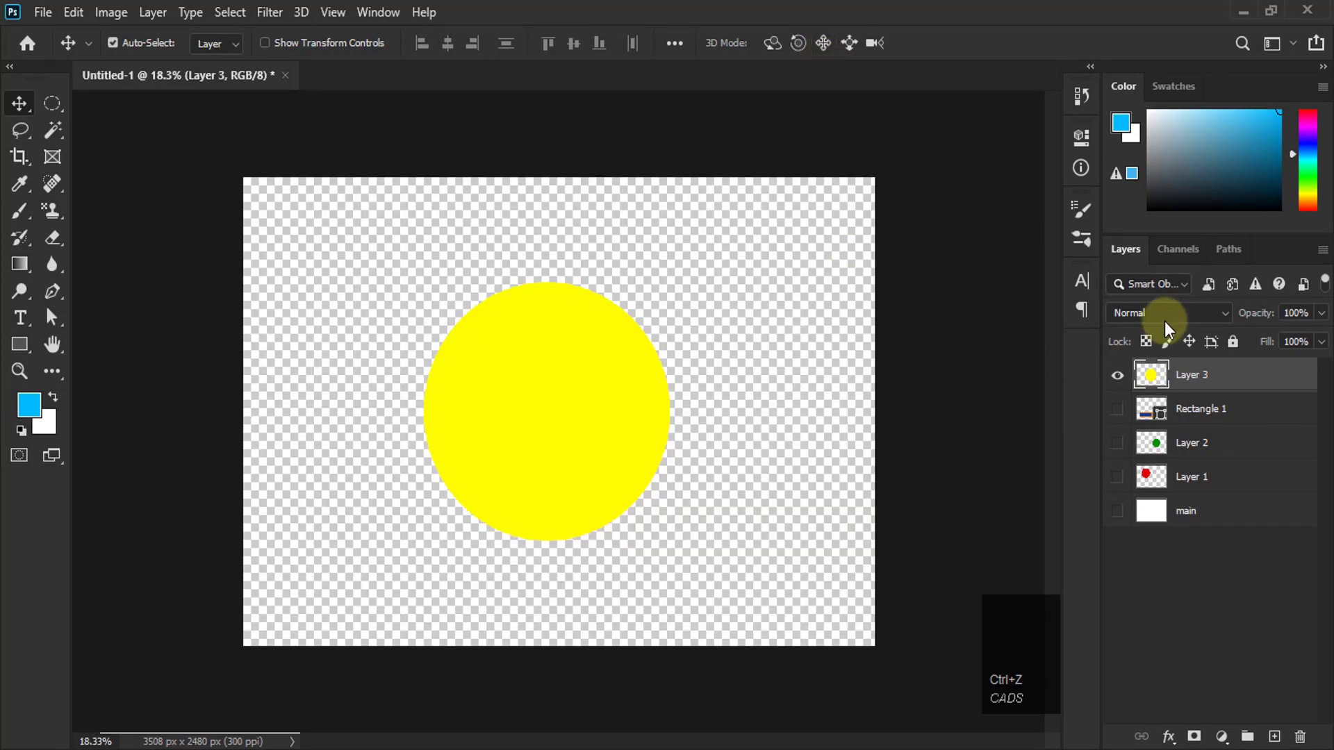
# Lock the transparent pixels of Layer 3, fill the layer with the blue foreground colour and undo the fill
pyautogui.click(1147, 341)
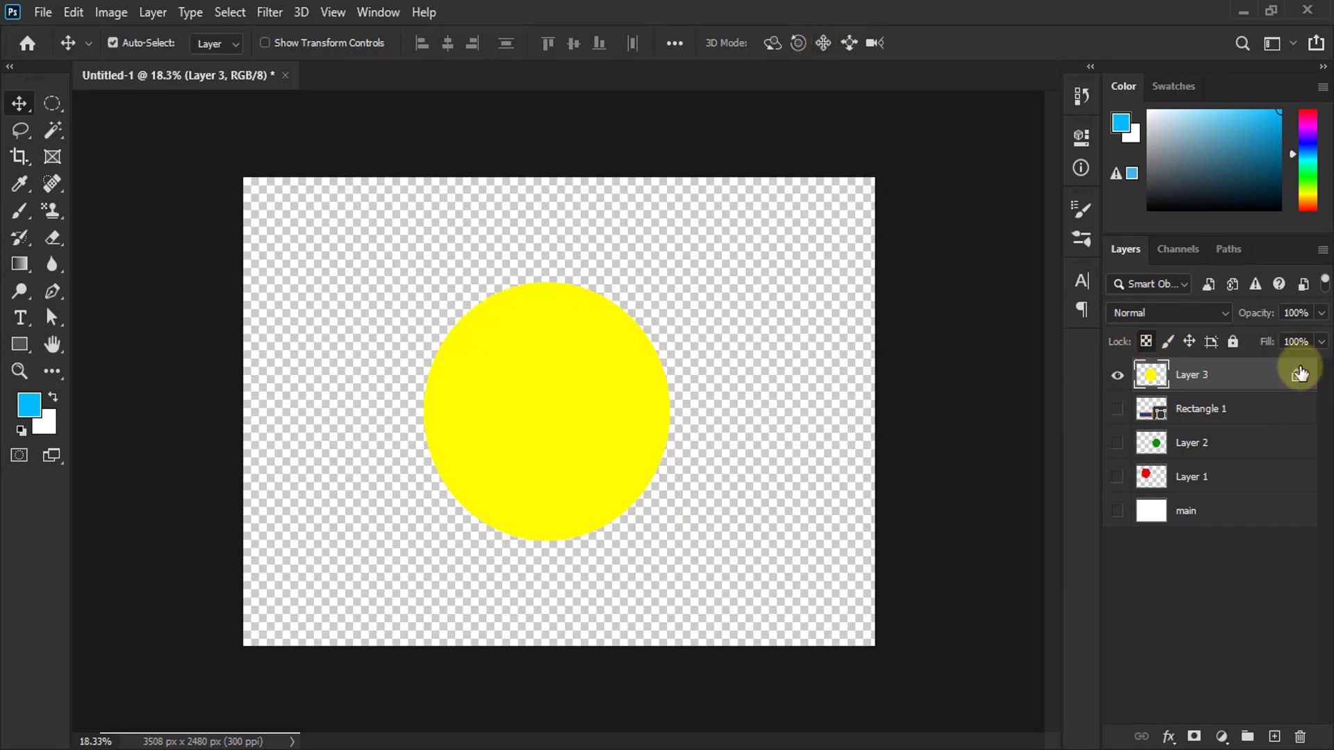
pyautogui.click(838, 203)
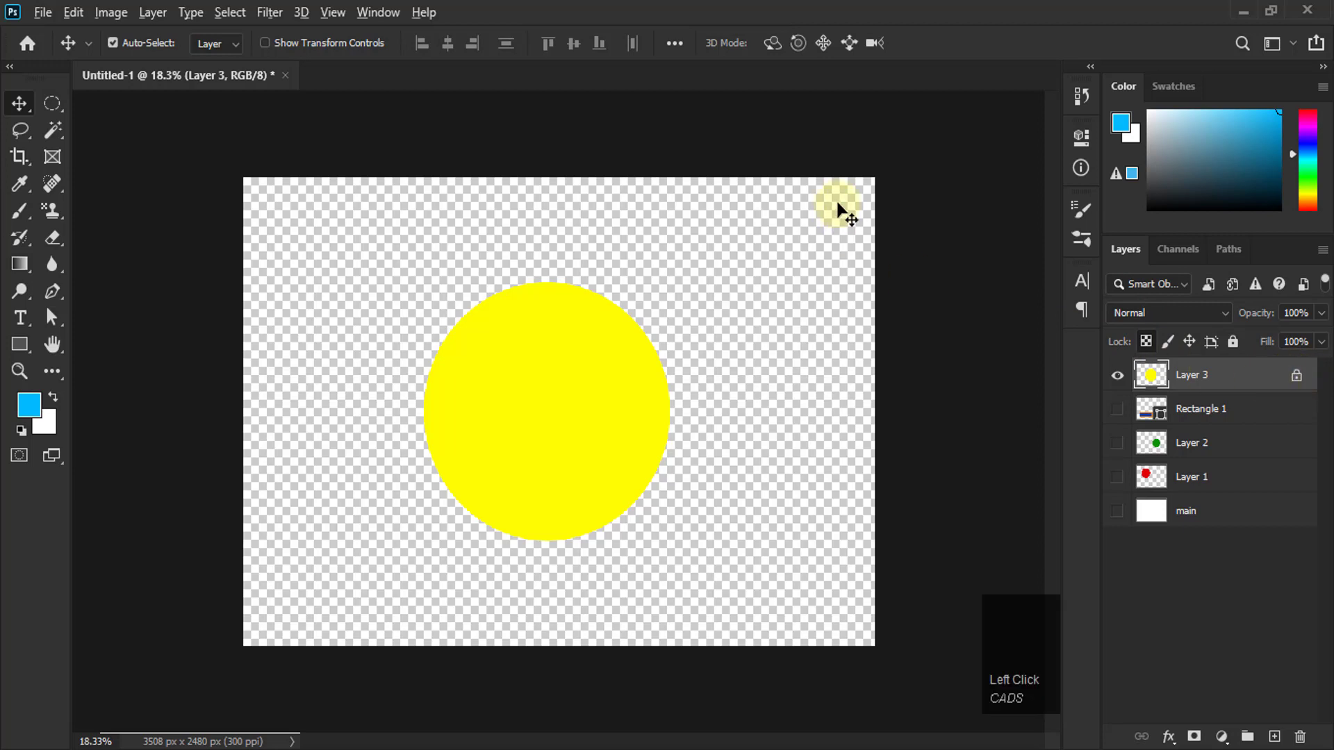
pyautogui.hotkey('alt', 'BackSpace')
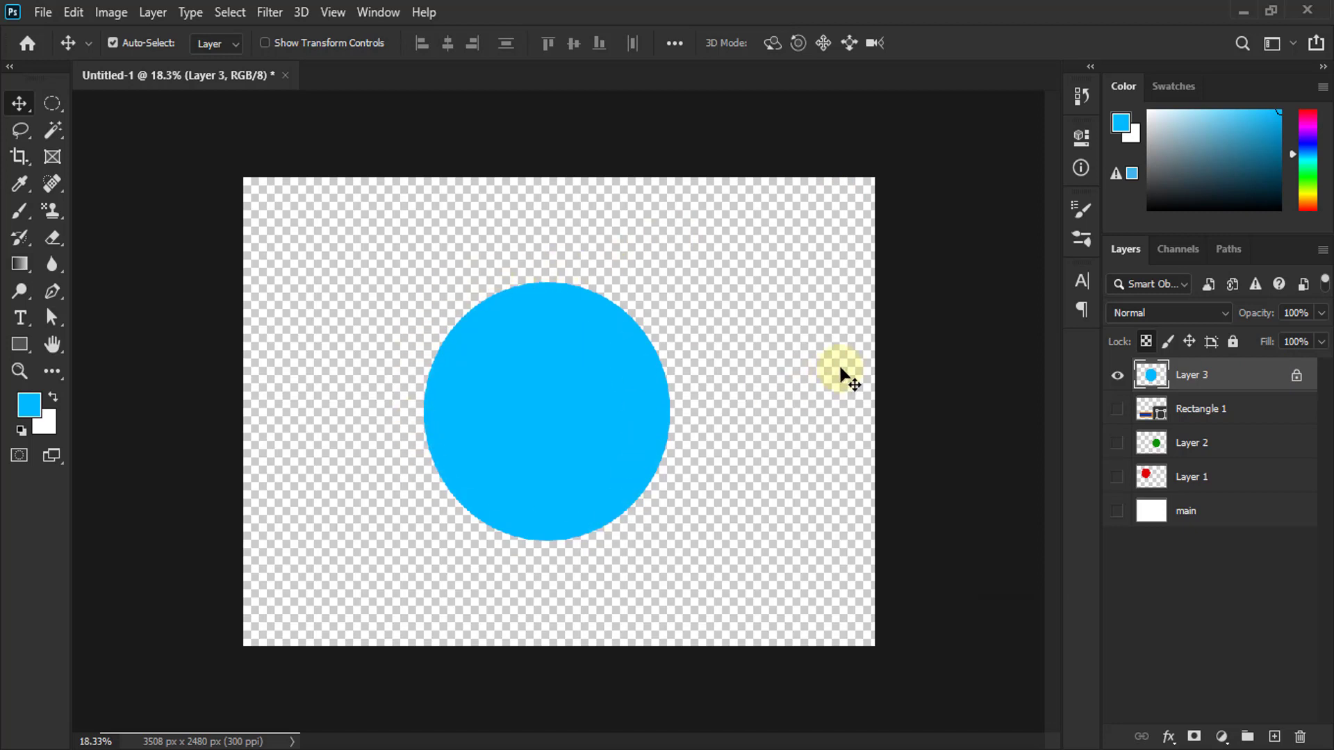
pyautogui.hotkey('ctrl', 'z')
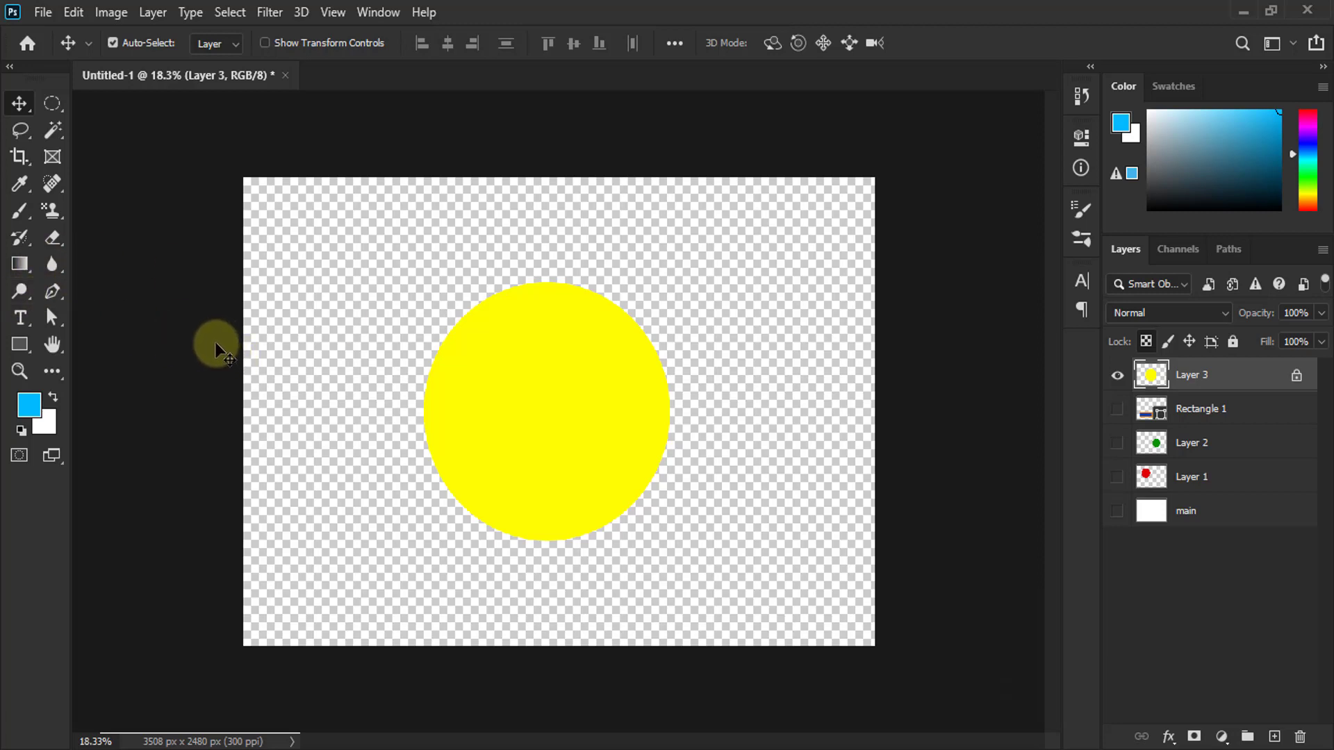
# Paint two crossing blue strokes over the yellow circle with the 200 px Brush and undo both strokes
pyautogui.press('b')
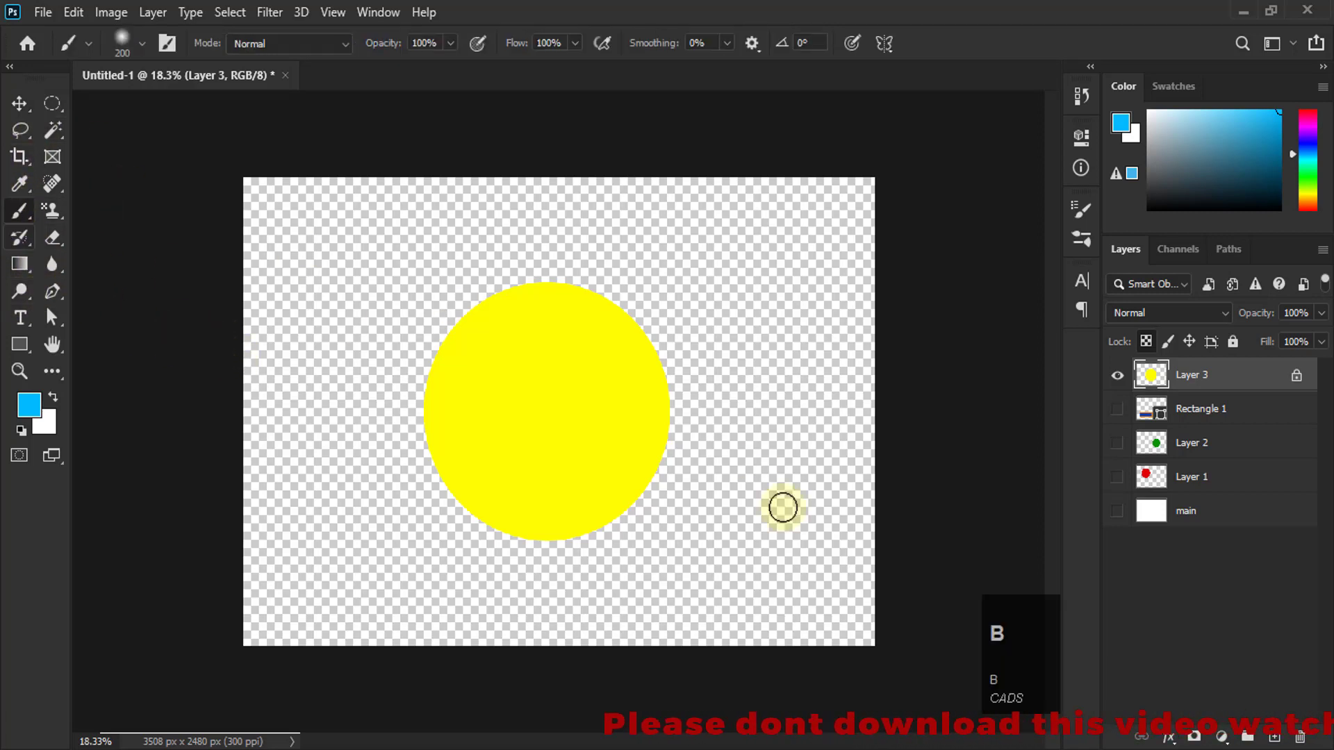
pyautogui.click(314, 457)
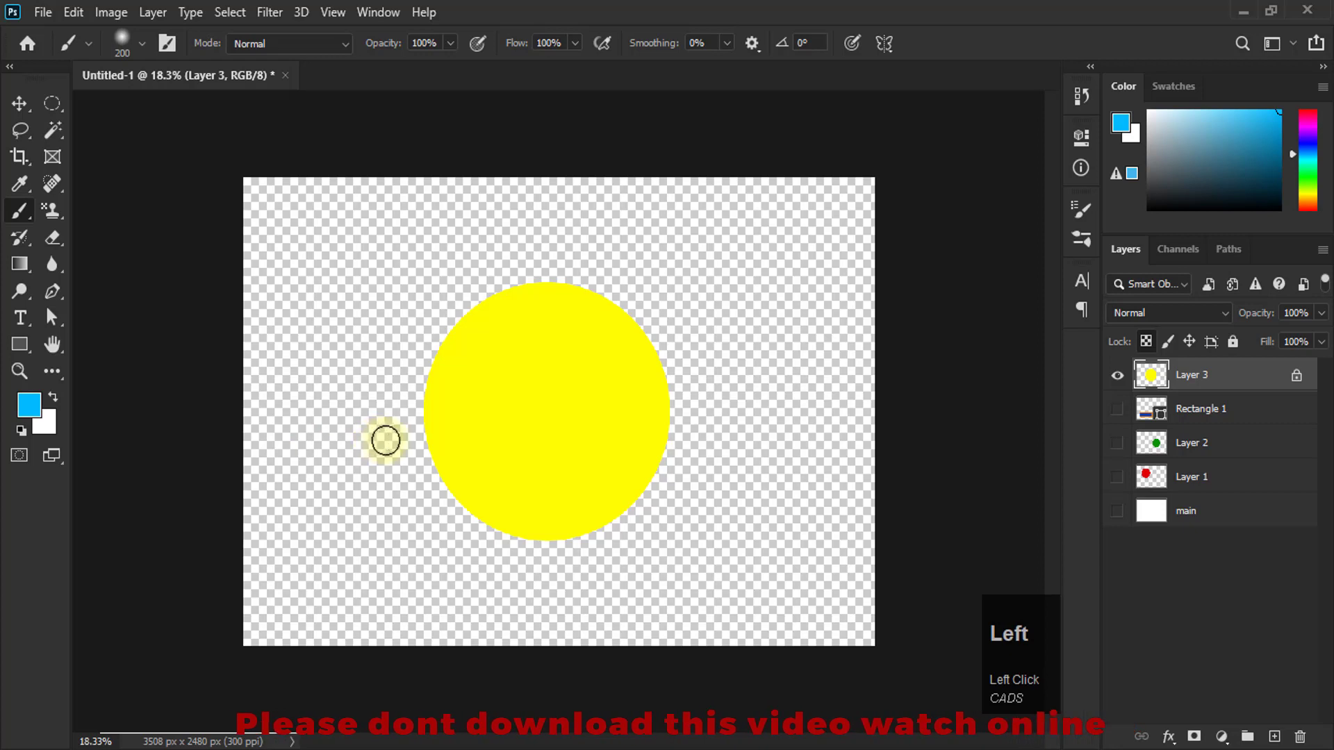
pyautogui.moveTo(386, 440)
pyautogui.mouseDown()
pyautogui.moveTo(572, 369)
pyautogui.moveTo(688, 344)
pyautogui.mouseUp()
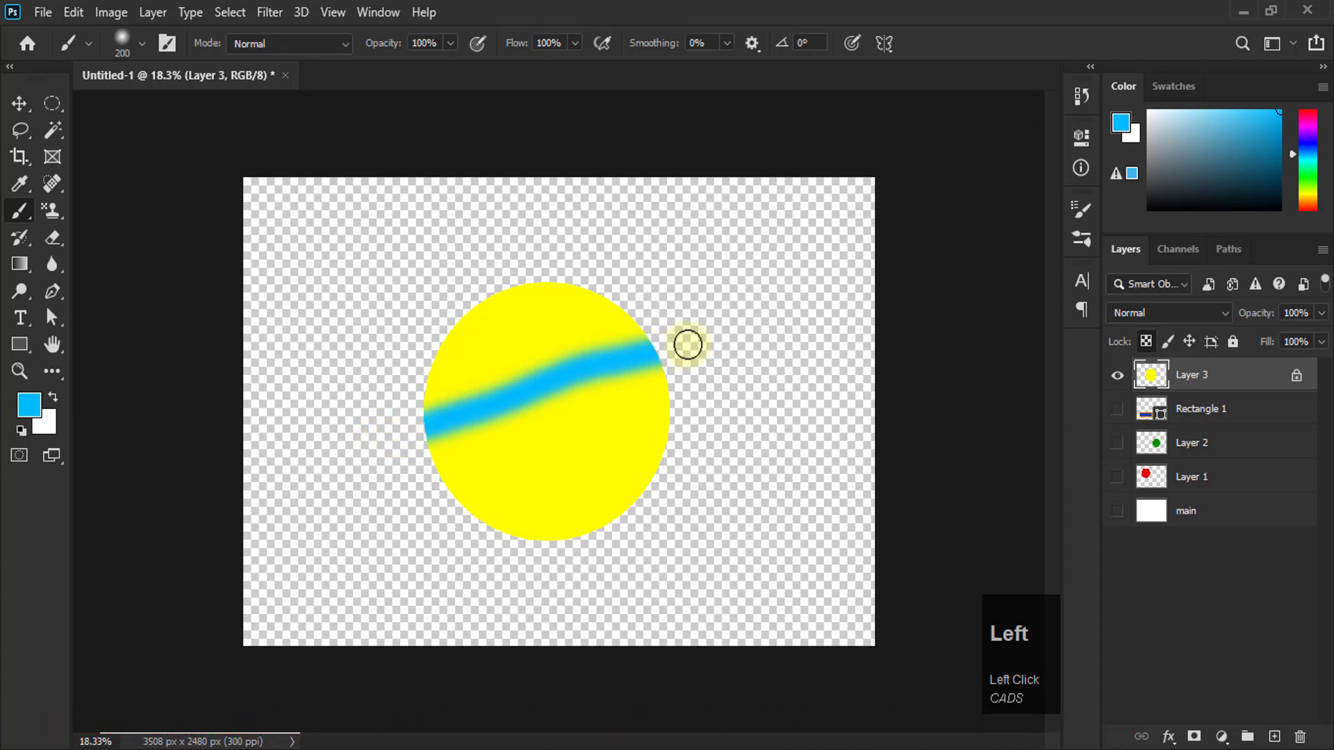
pyautogui.moveTo(490, 257); pyautogui.dragTo(637, 595)
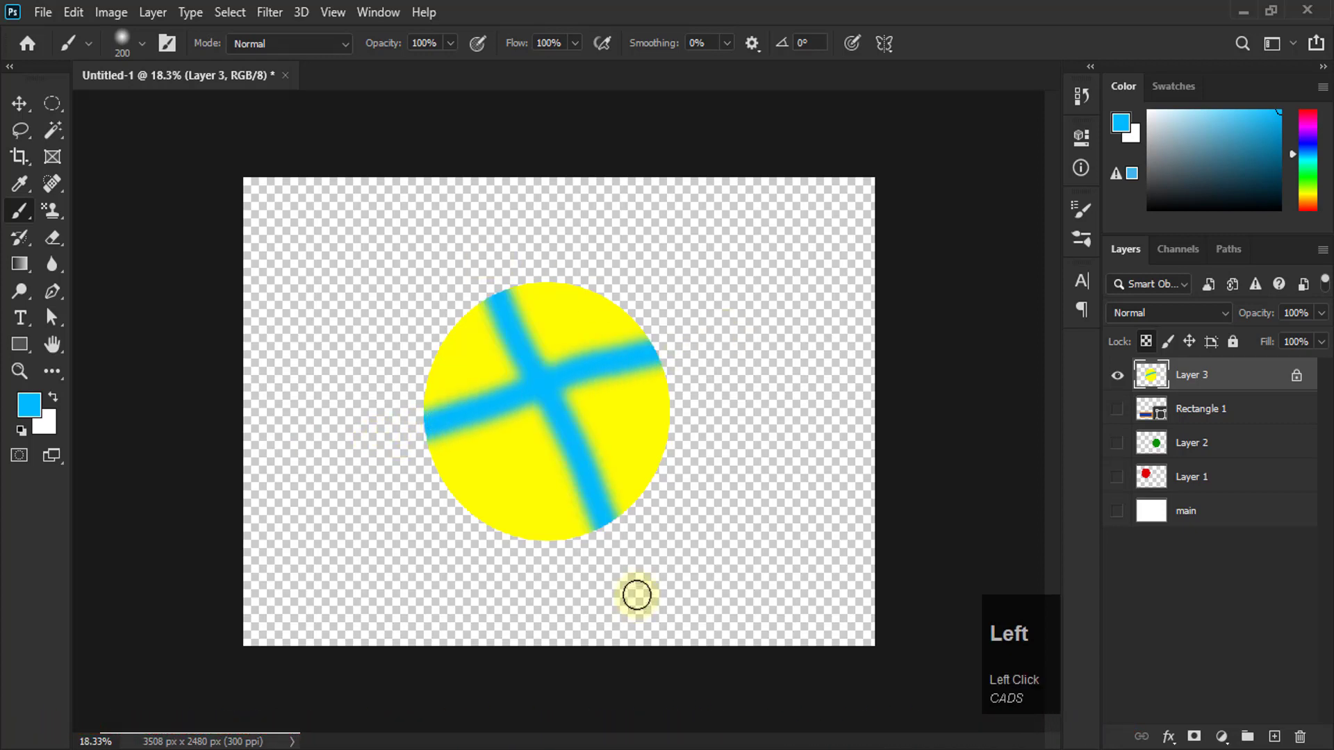
pyautogui.hotkey('ctrl', 'z')
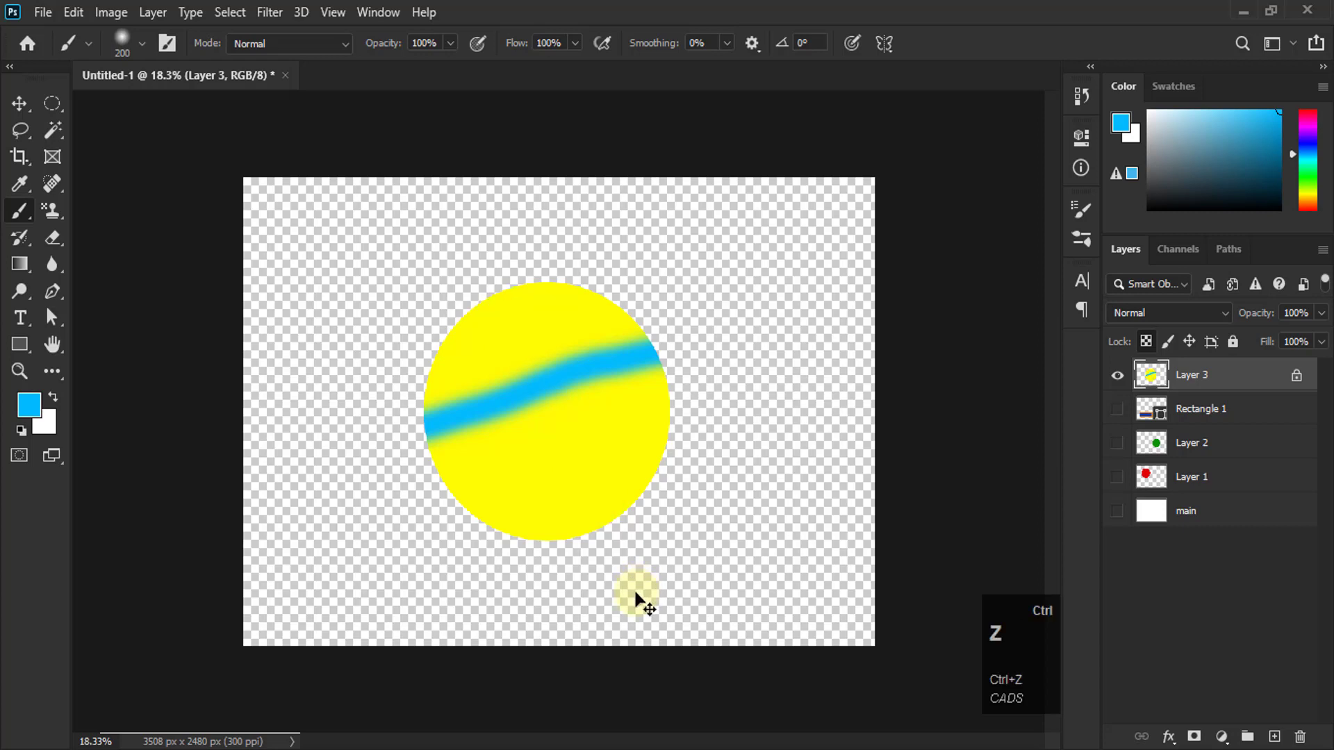
pyautogui.hotkey('ctrl', 'z')
# Lock only the image pixels of Layer 3 and move the yellow circle about 175 px right and 77 px down
pyautogui.click(1164, 346)
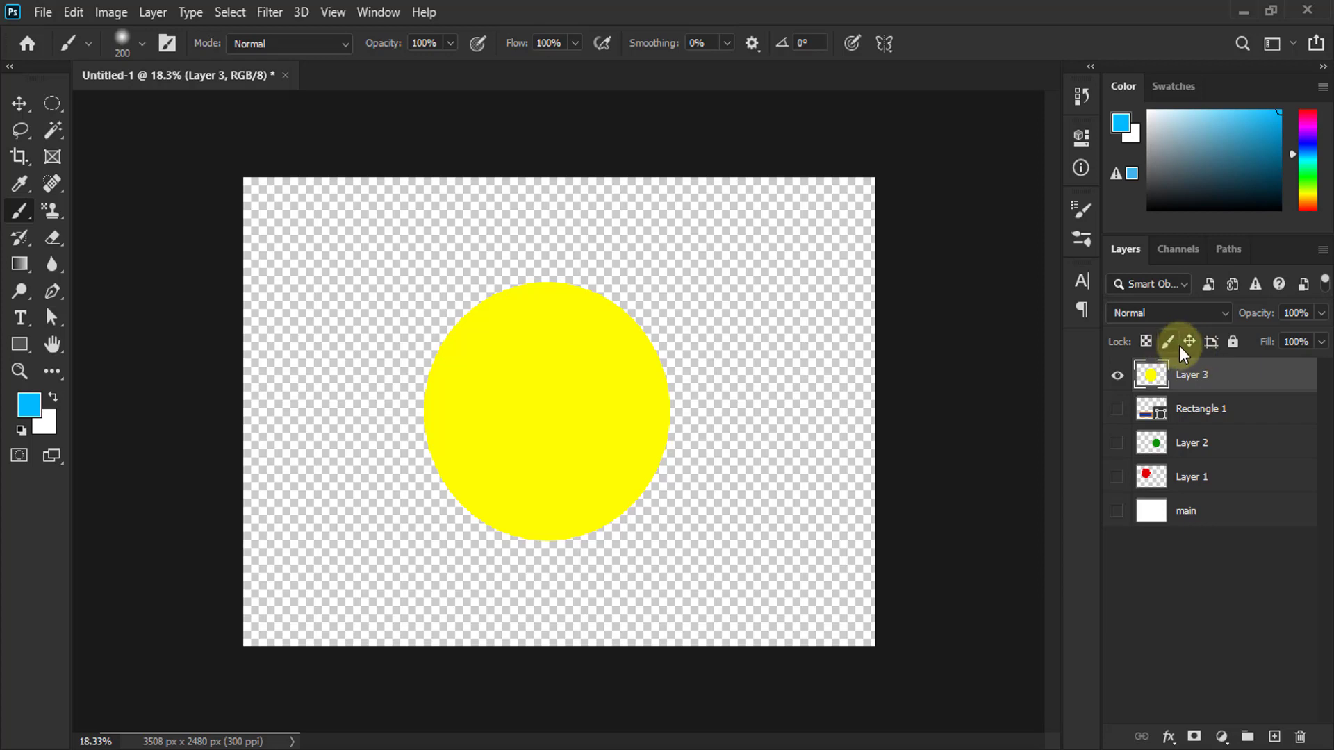
pyautogui.click(1169, 344)
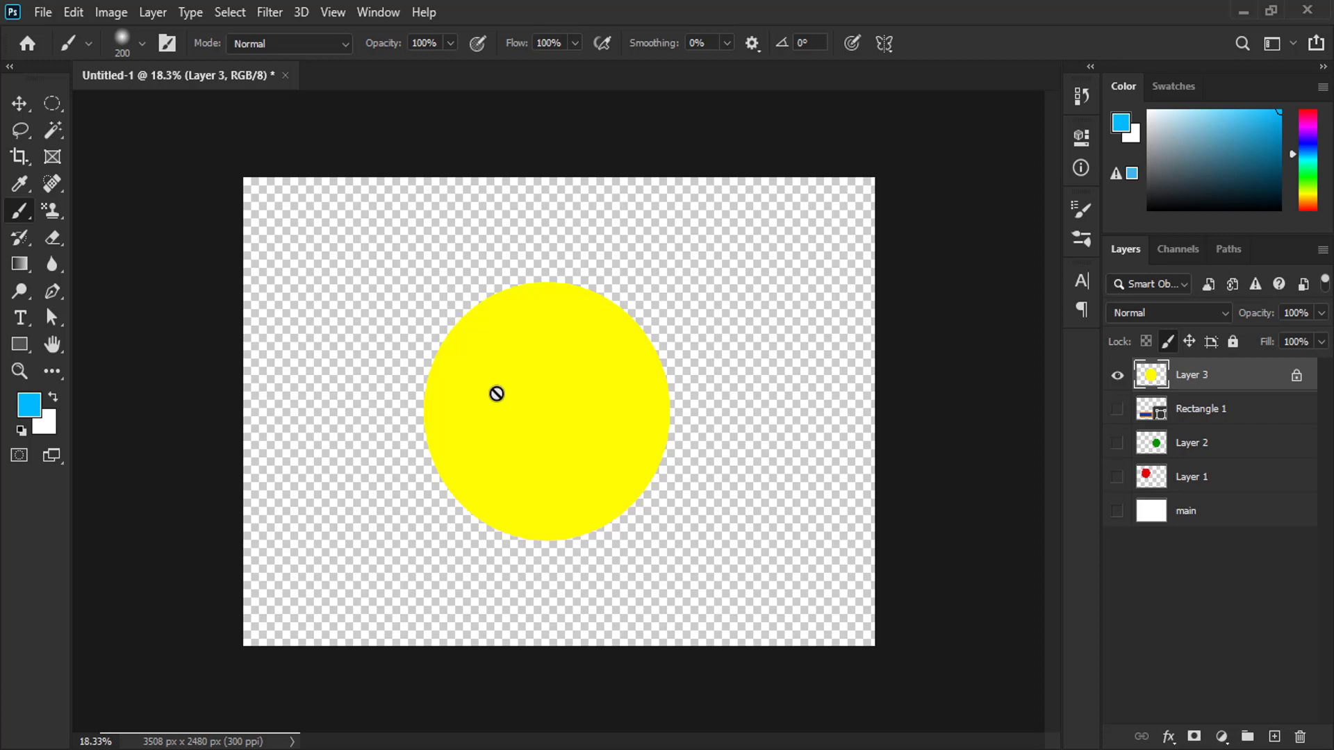
pyautogui.click(22, 135)
pyautogui.click(19, 104)
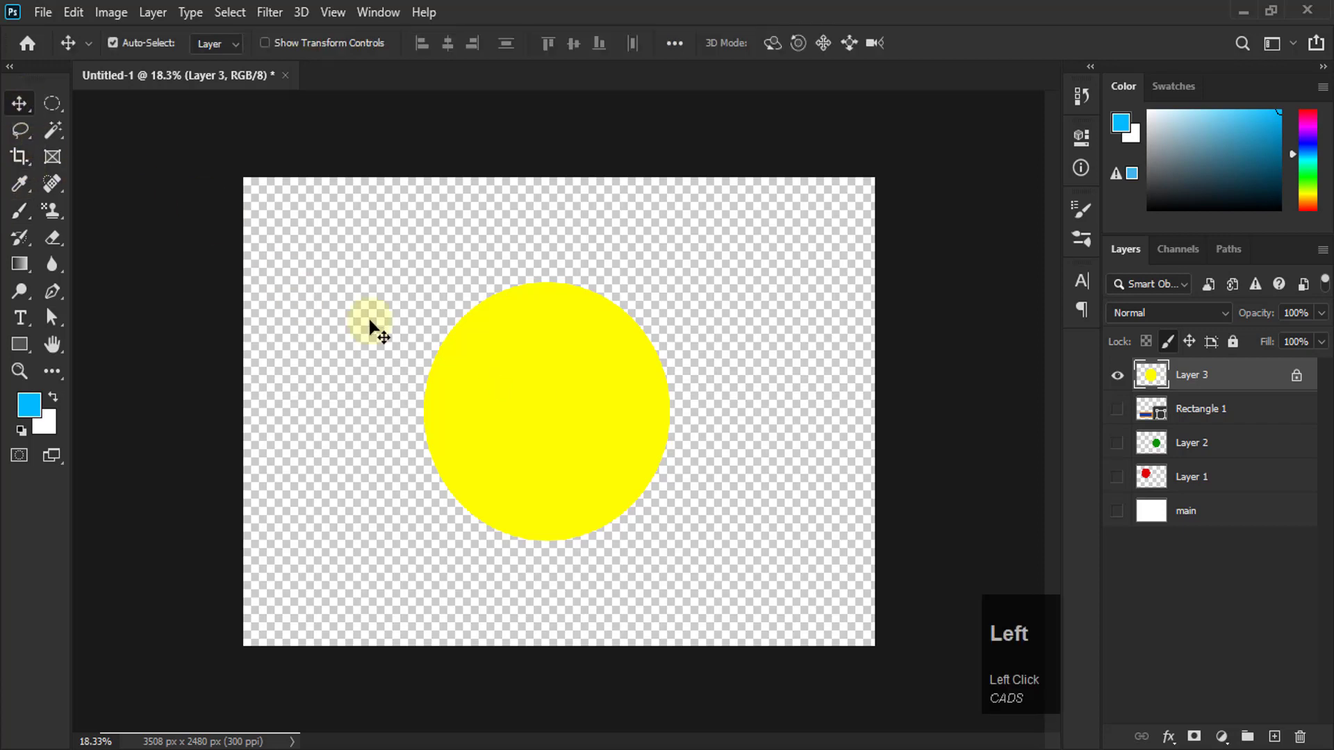
pyautogui.moveTo(569, 355); pyautogui.dragTo(603, 406)
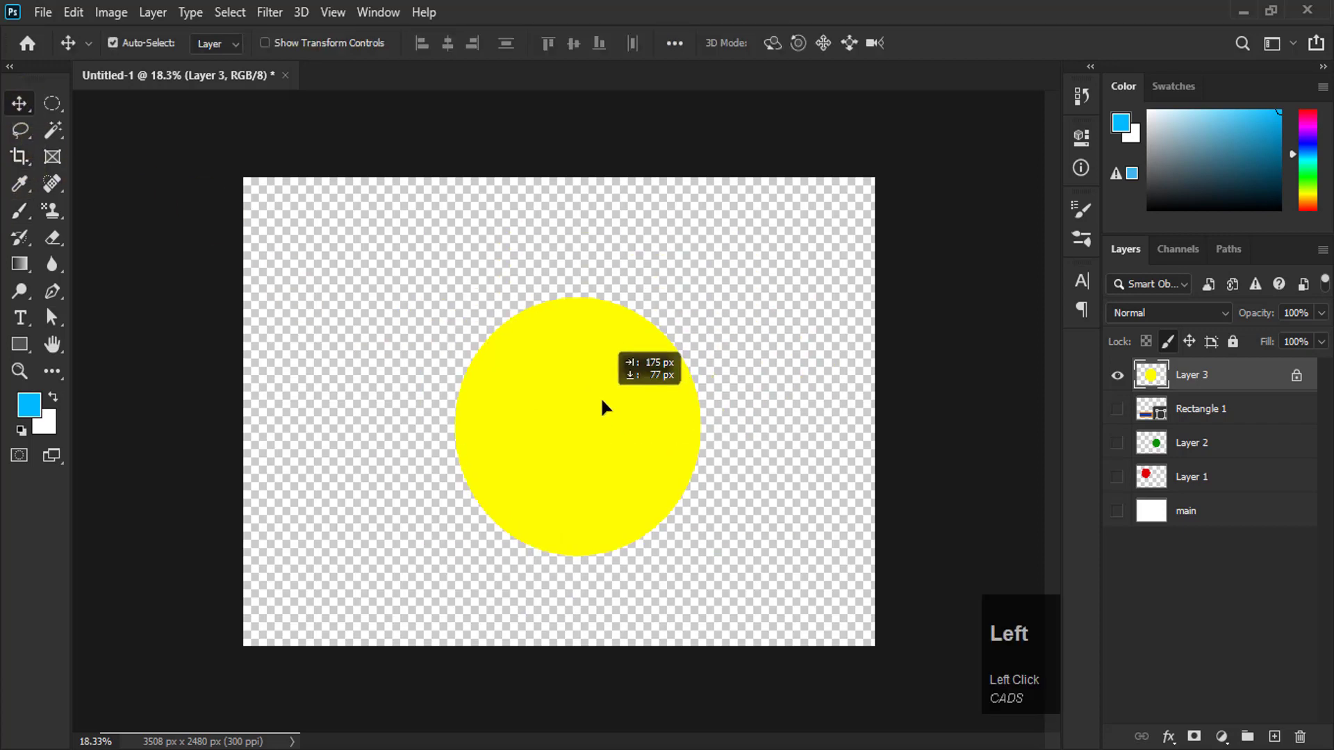
# Try rotating the yellow circle about 37° with Free Transform, undo the rotation and cancel the transform
pyautogui.press('ctrl')
pyautogui.hotkey('ctrl', 't')
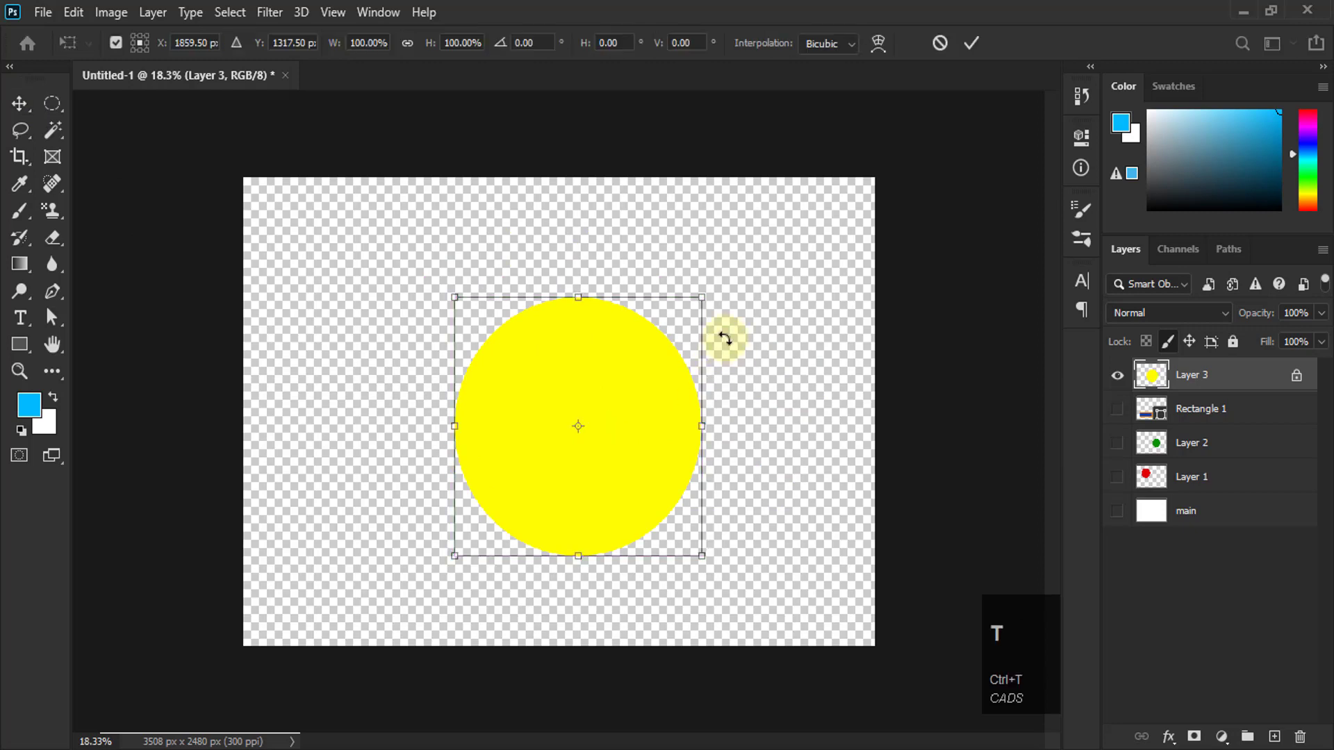
pyautogui.moveTo(733, 307); pyautogui.dragTo(775, 539)
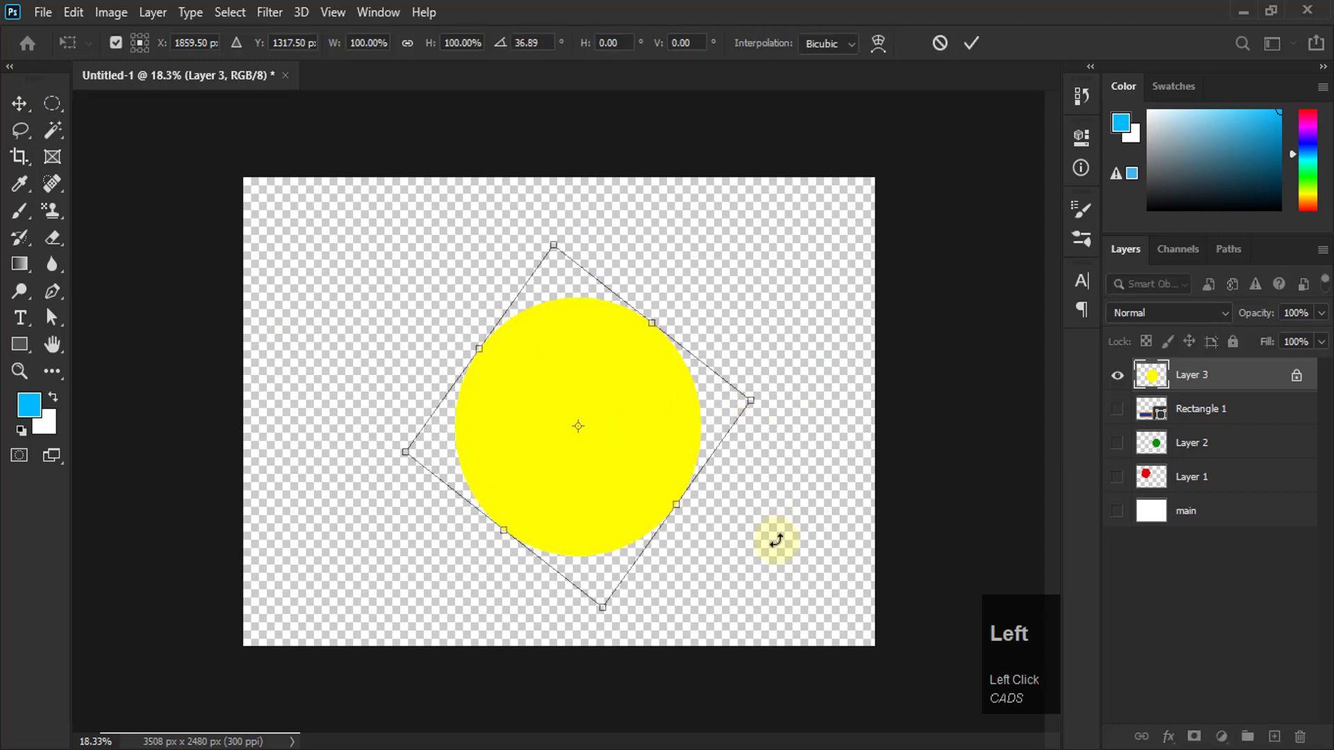
pyautogui.hotkey('ctrl', 'z')
pyautogui.click(940, 42)
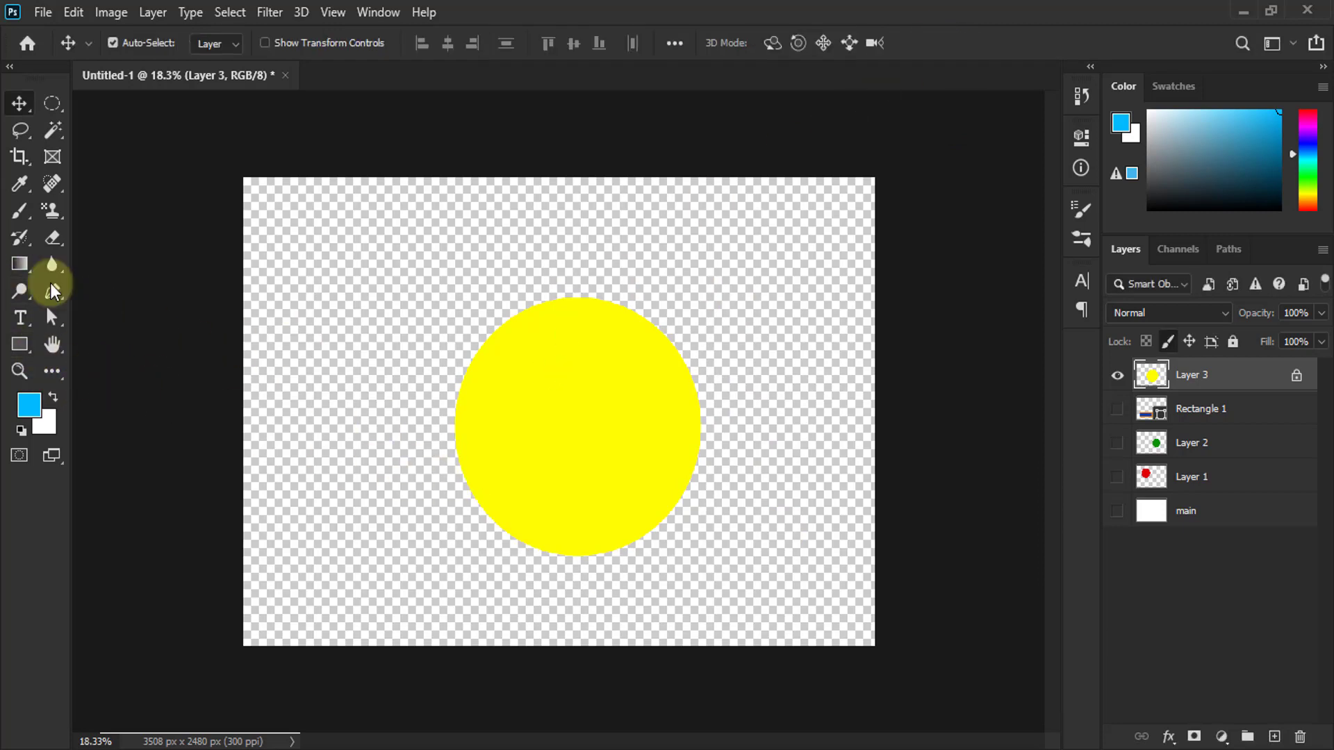
# Check the Brush tool over the pixel-locked Layer 3 and return to the Move tool
pyautogui.click(21, 219)
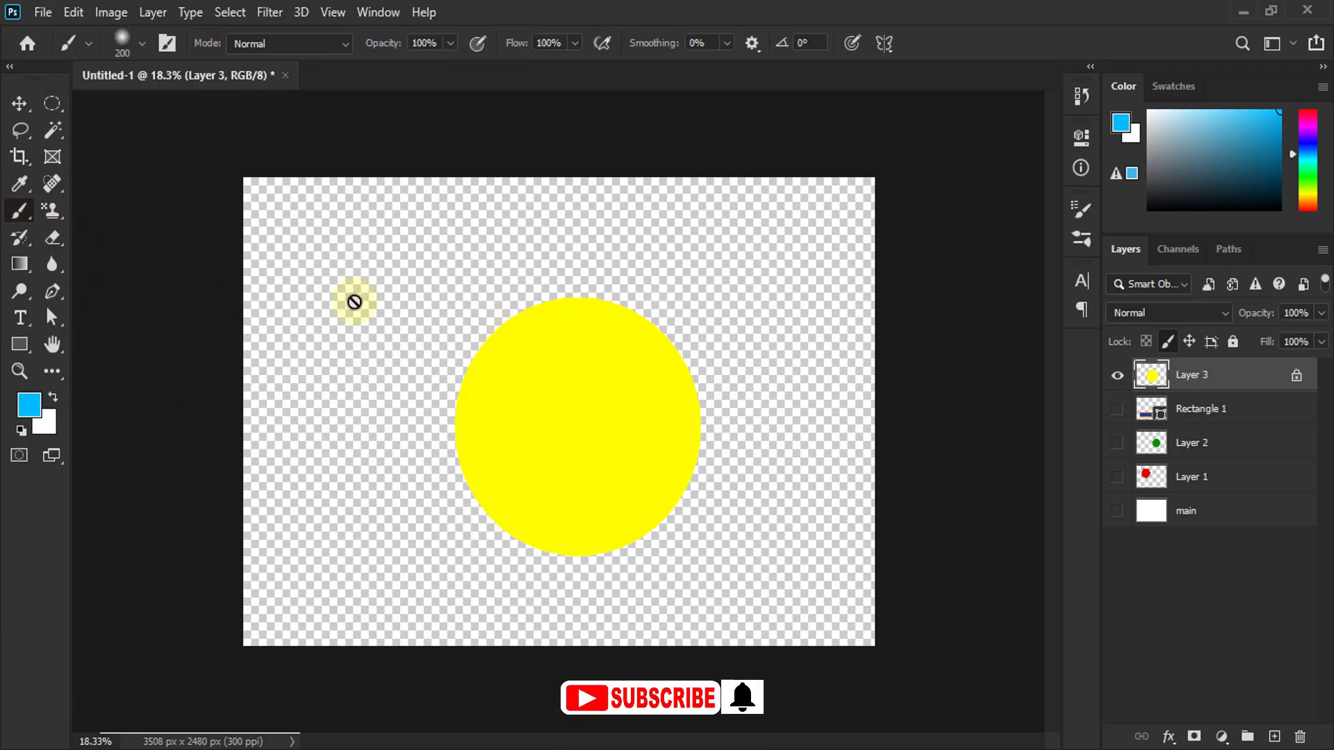
pyautogui.click(18, 102)
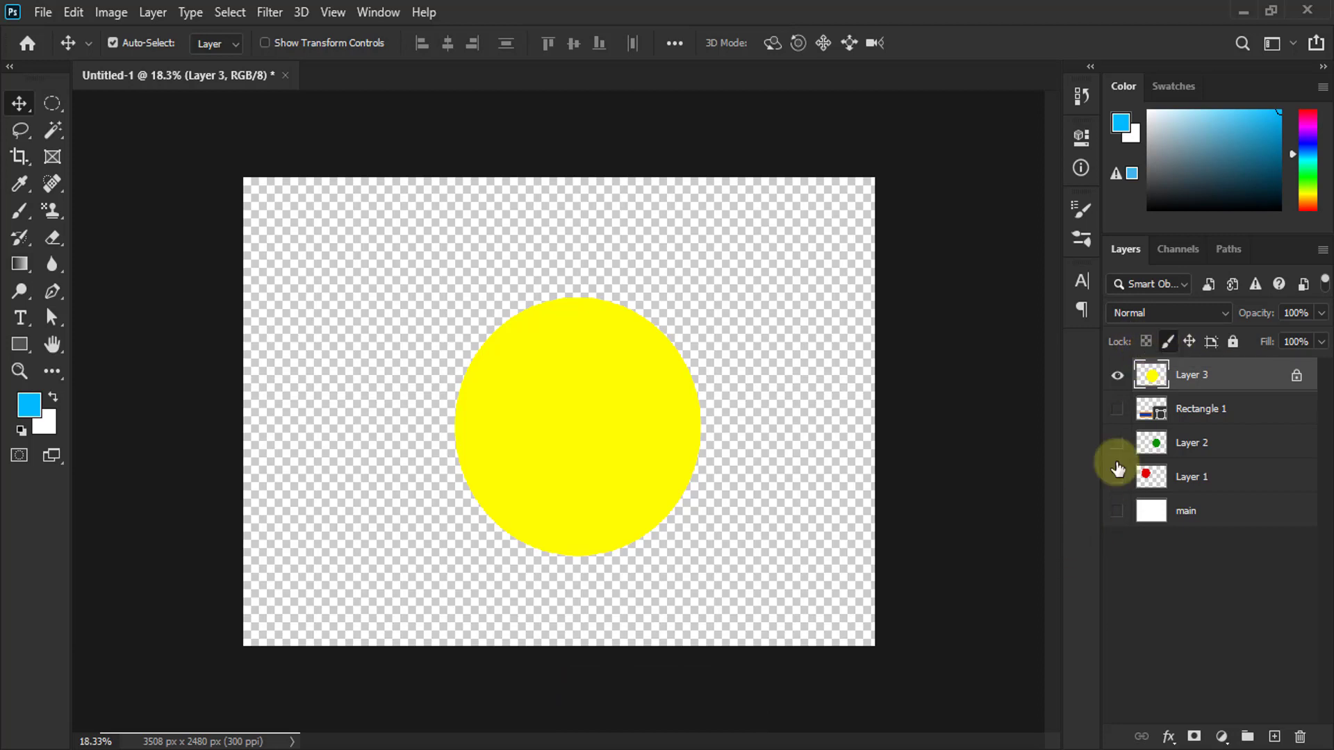
# Replace the image pixels lock on Layer 3 with the position lock and try to move the yellow circle
pyautogui.click(1167, 341)
pyautogui.click(1191, 342)
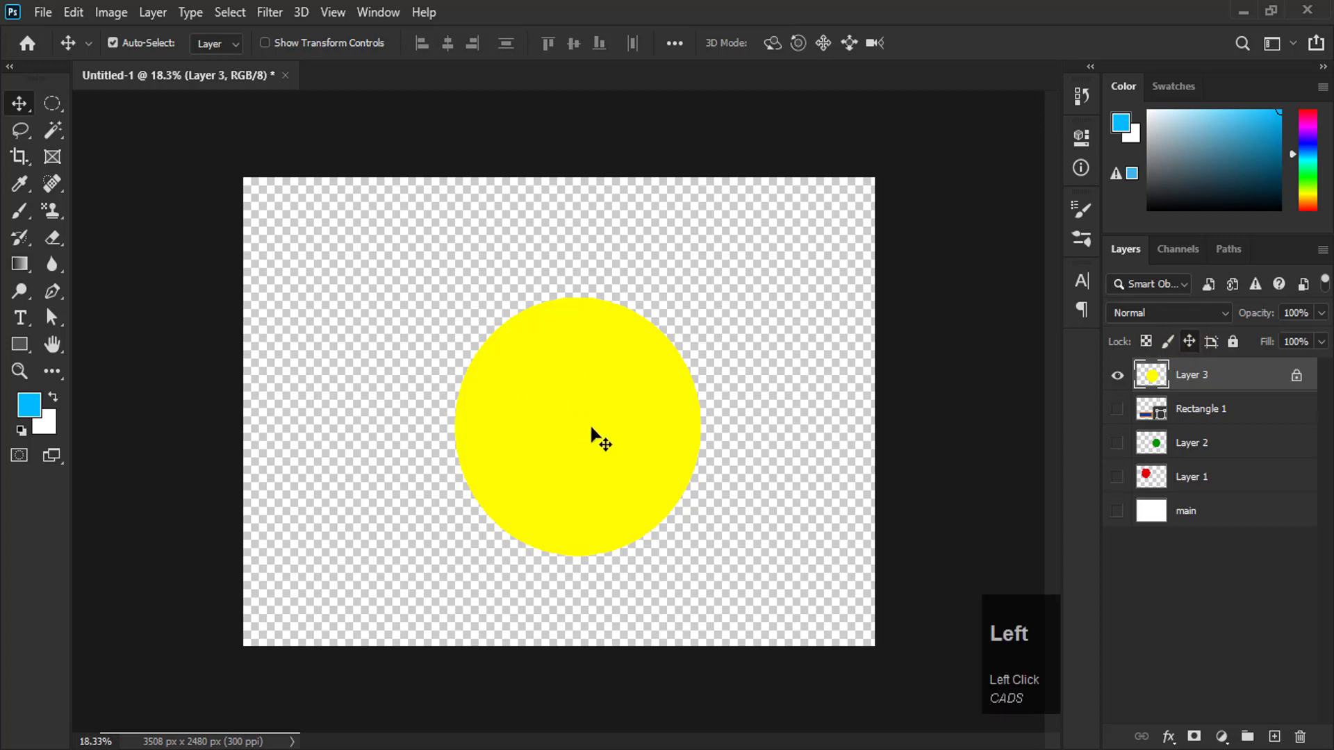
pyautogui.moveTo(586, 380); pyautogui.dragTo(594, 423)
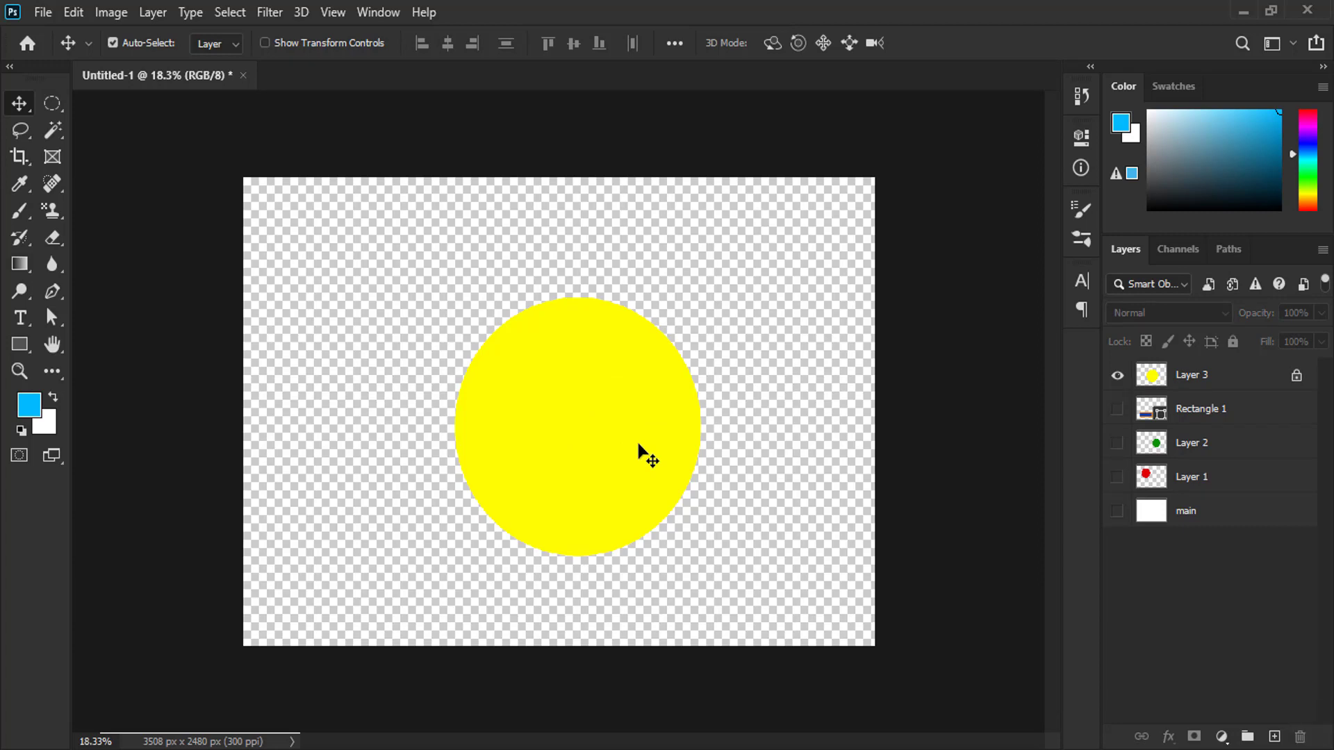
pyautogui.click(613, 414)
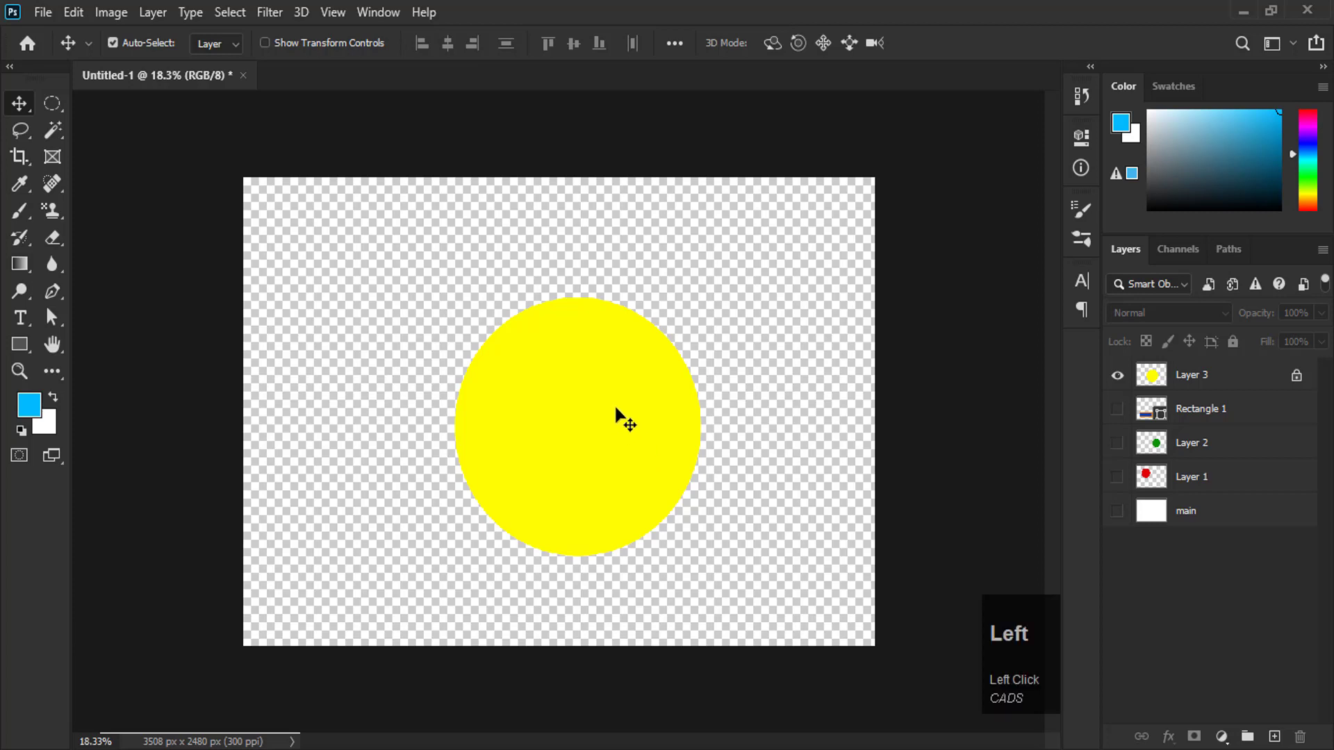
# Paint a wavy blue brush stroke across the position-locked Layer 3, undo it and return to the Move tool
pyautogui.click(1239, 380)
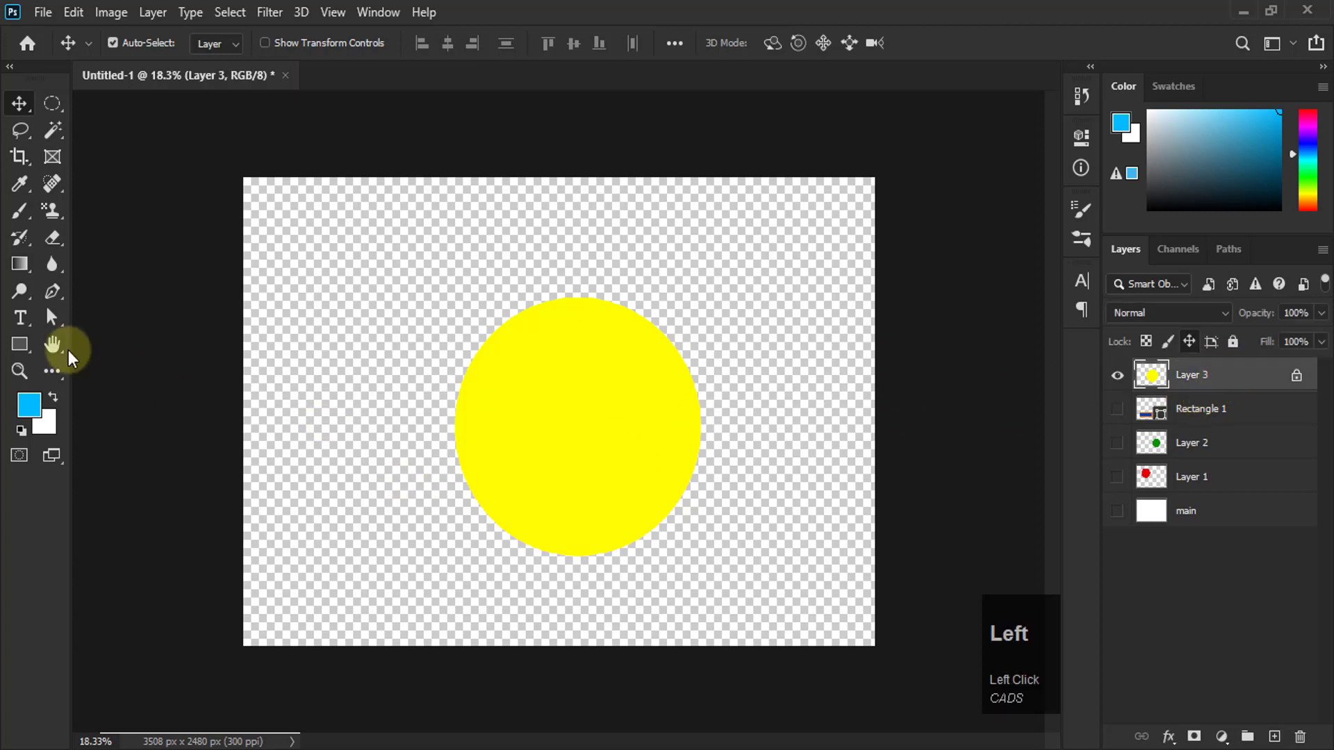
pyautogui.click(19, 210)
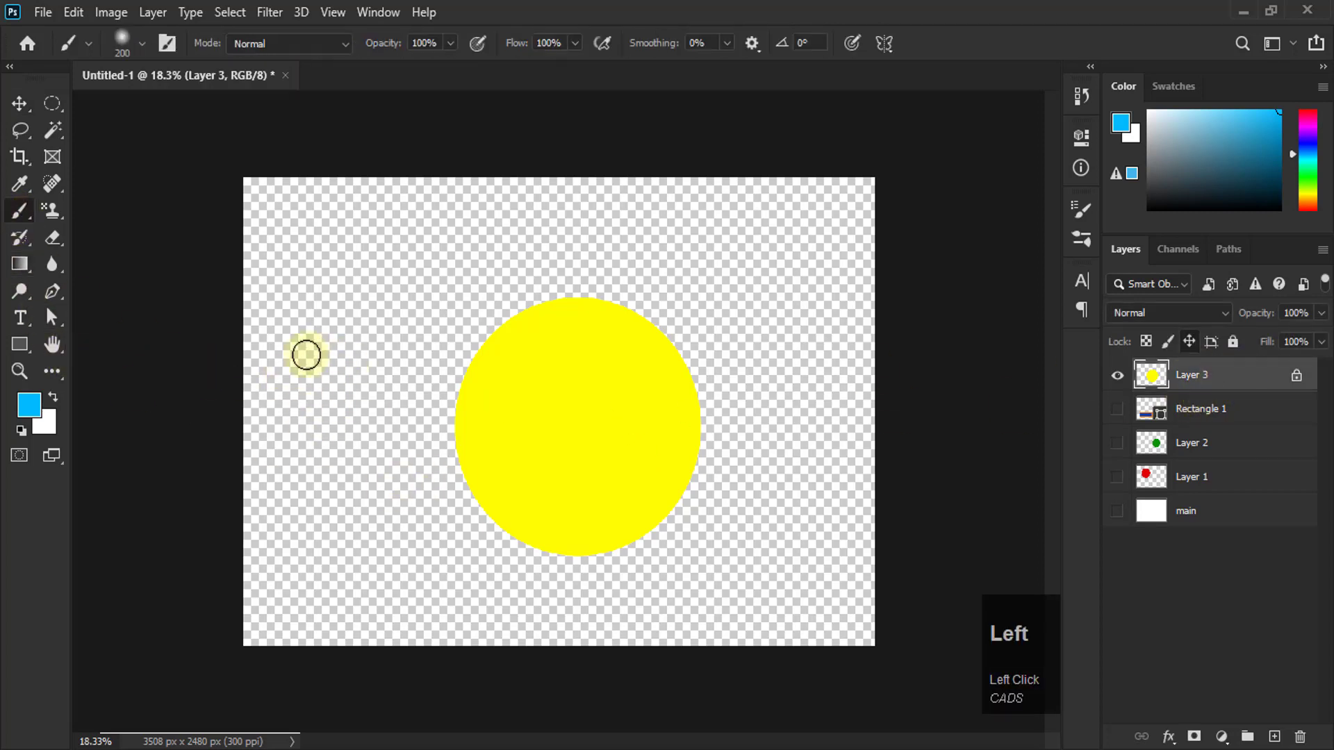
pyautogui.moveTo(304, 358); pyautogui.dragTo(379, 434)
pyautogui.moveTo(464, 432)
pyautogui.mouseDown()
pyautogui.moveTo(523, 319)
pyautogui.moveTo(646, 284)
pyautogui.moveTo(757, 394)
pyautogui.moveTo(924, 343)
pyautogui.mouseUp()
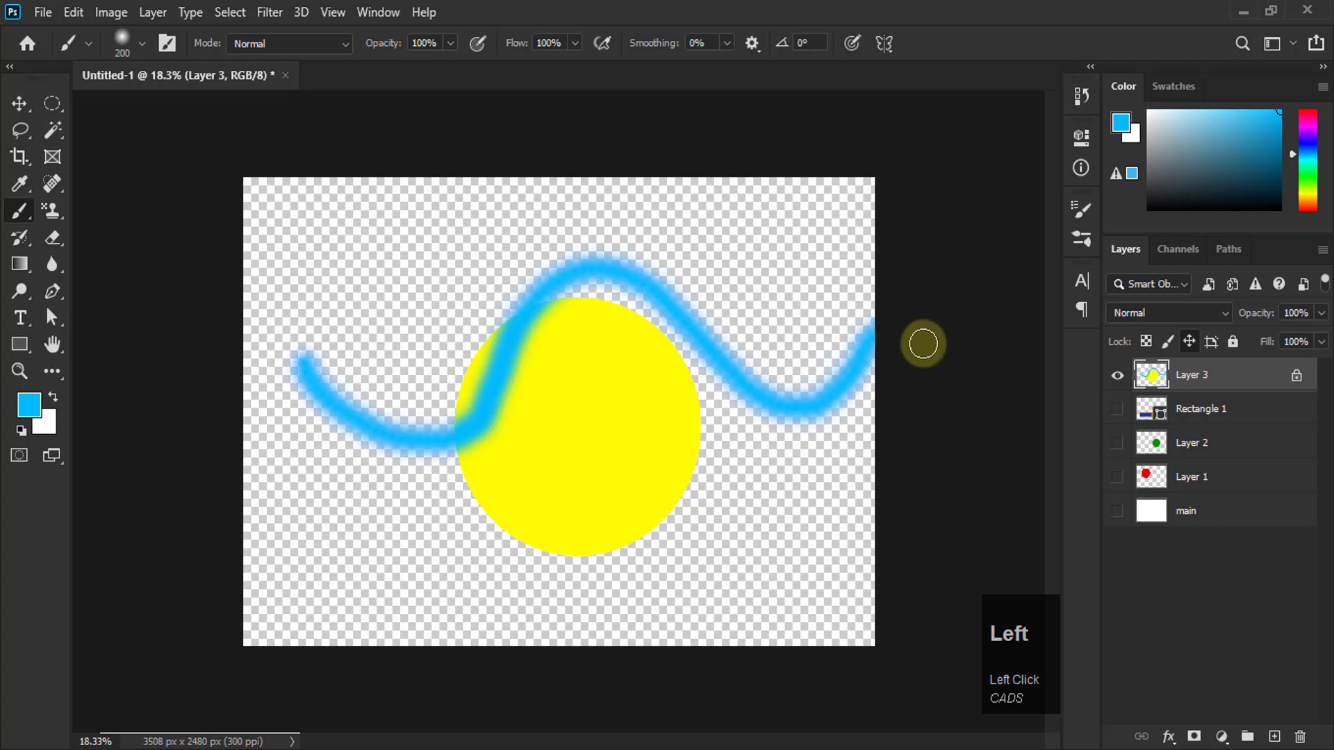
pyautogui.hotkey('ctrl', 'z')
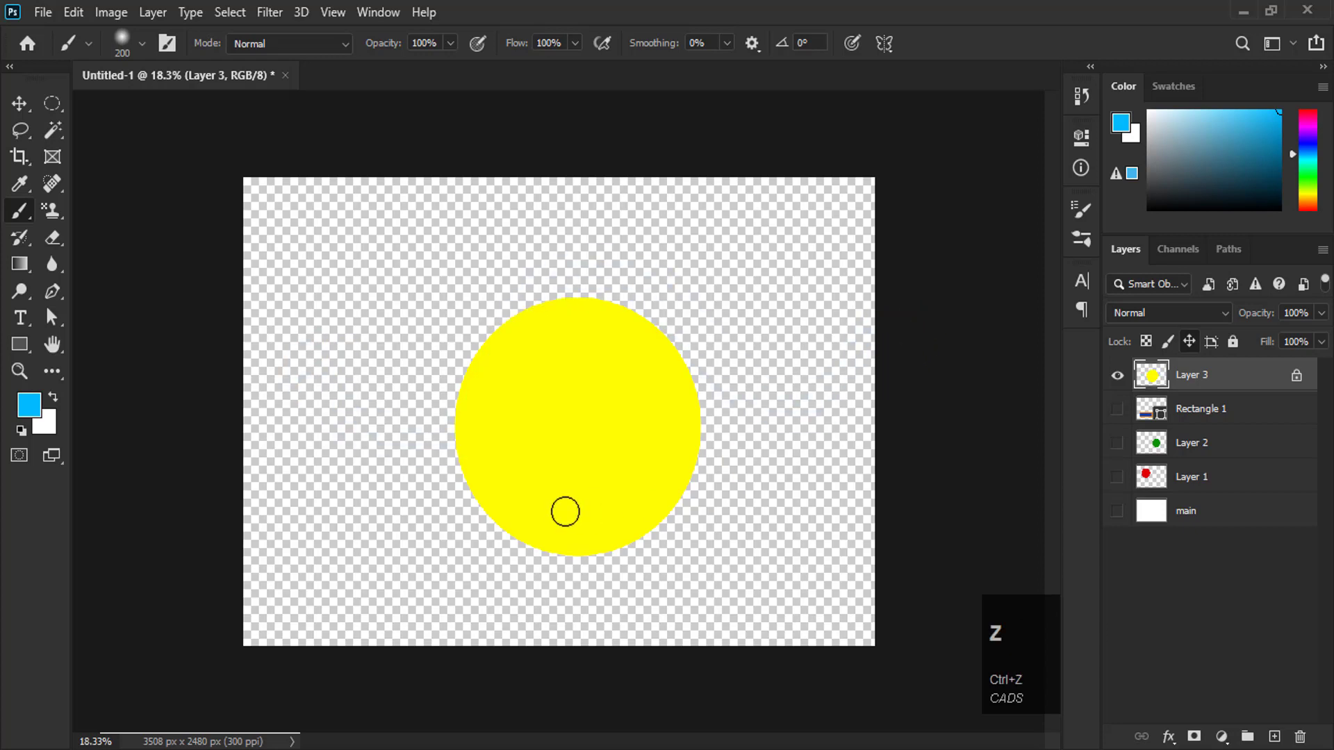
pyautogui.click(18, 104)
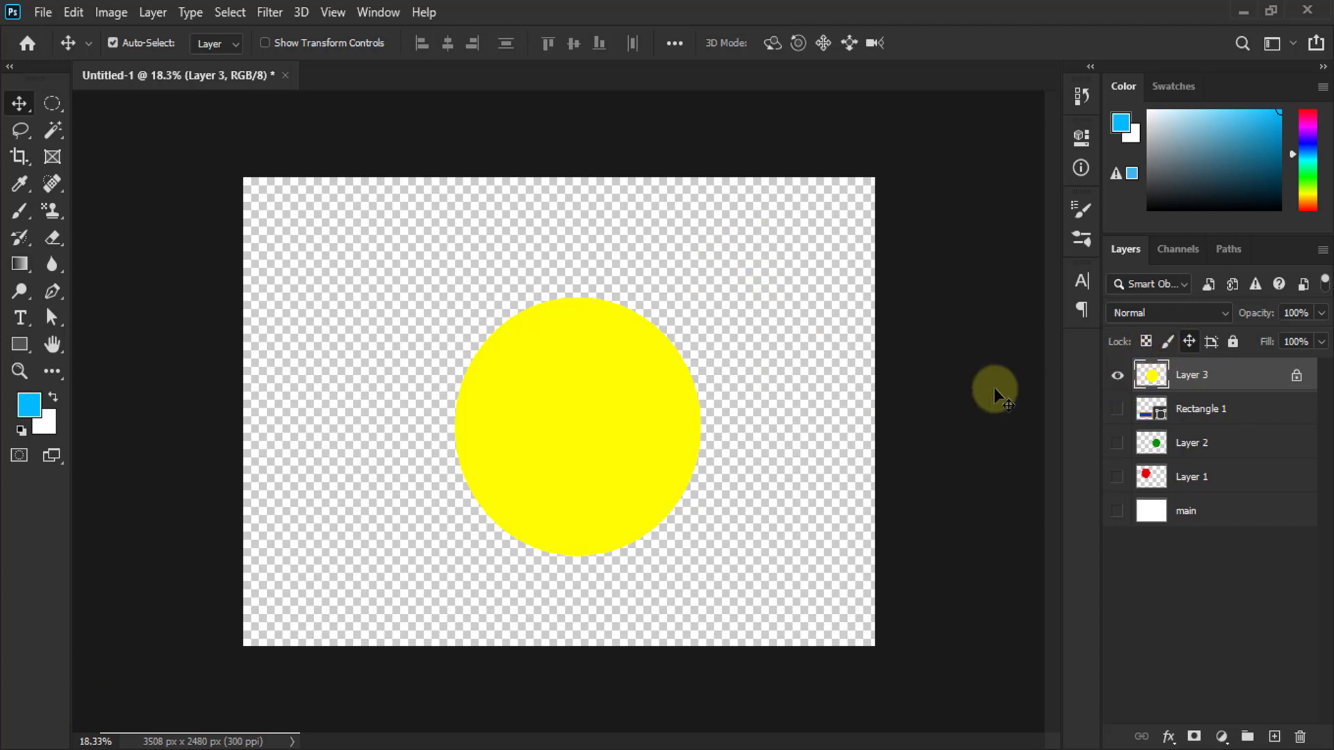
# Add the transparent pixels lock to Layer 3, paint a horizontal blue stroke across the yellow circle and try to move the circle
pyautogui.click(1150, 340)
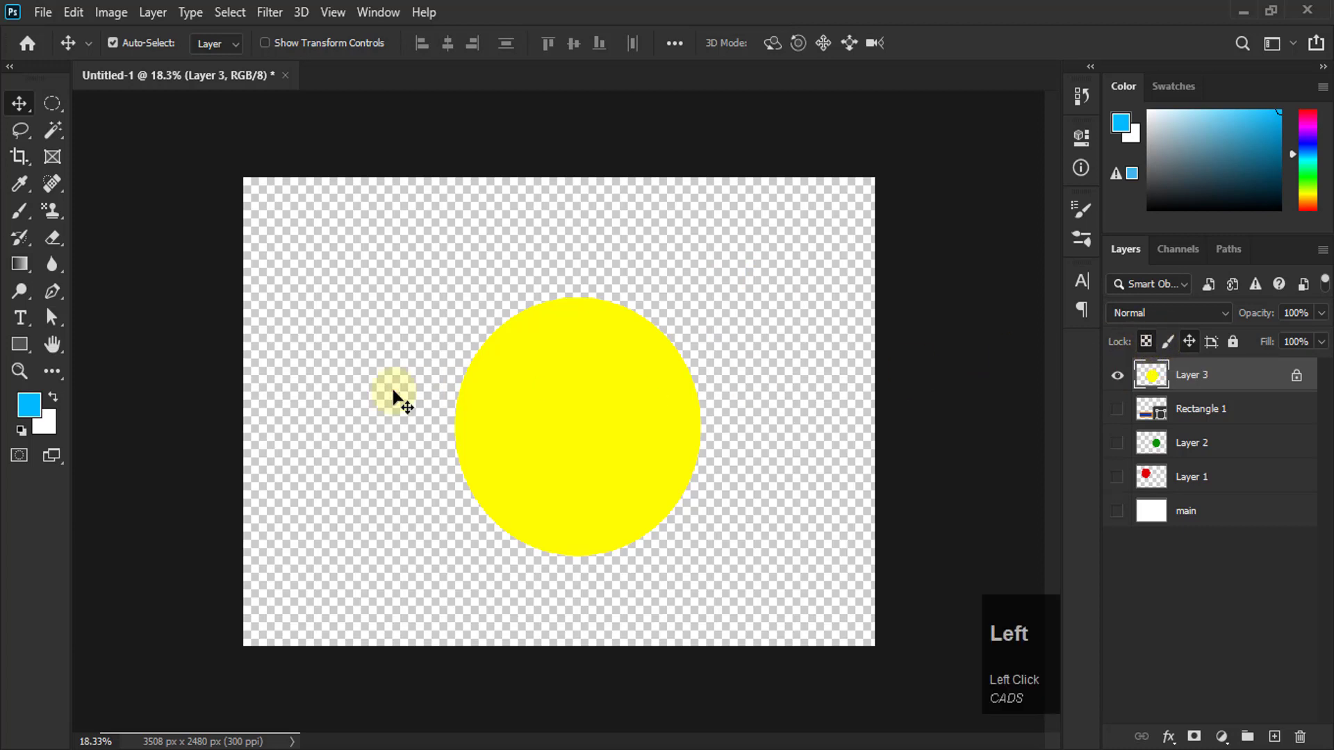
pyautogui.click(19, 210)
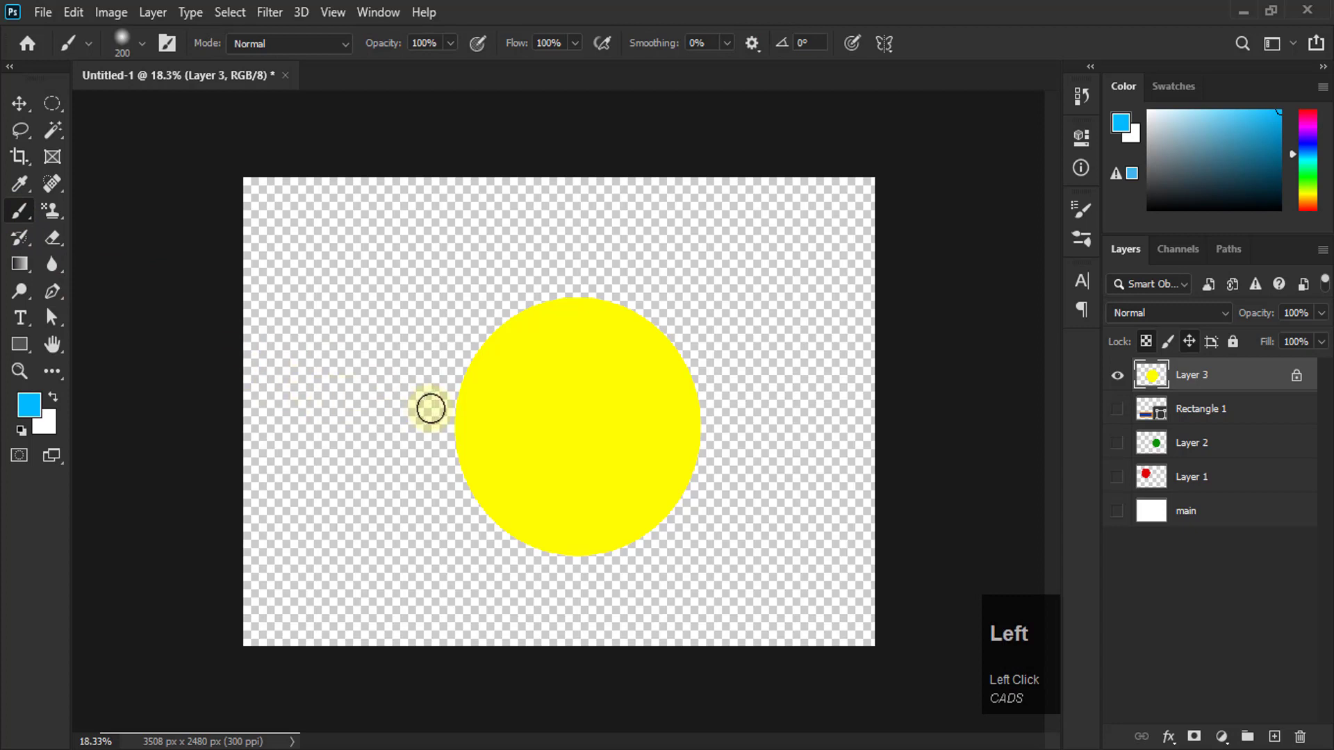
pyautogui.moveTo(431, 409)
pyautogui.mouseDown()
pyautogui.moveTo(273, 408)
pyautogui.moveTo(755, 426)
pyautogui.mouseUp()
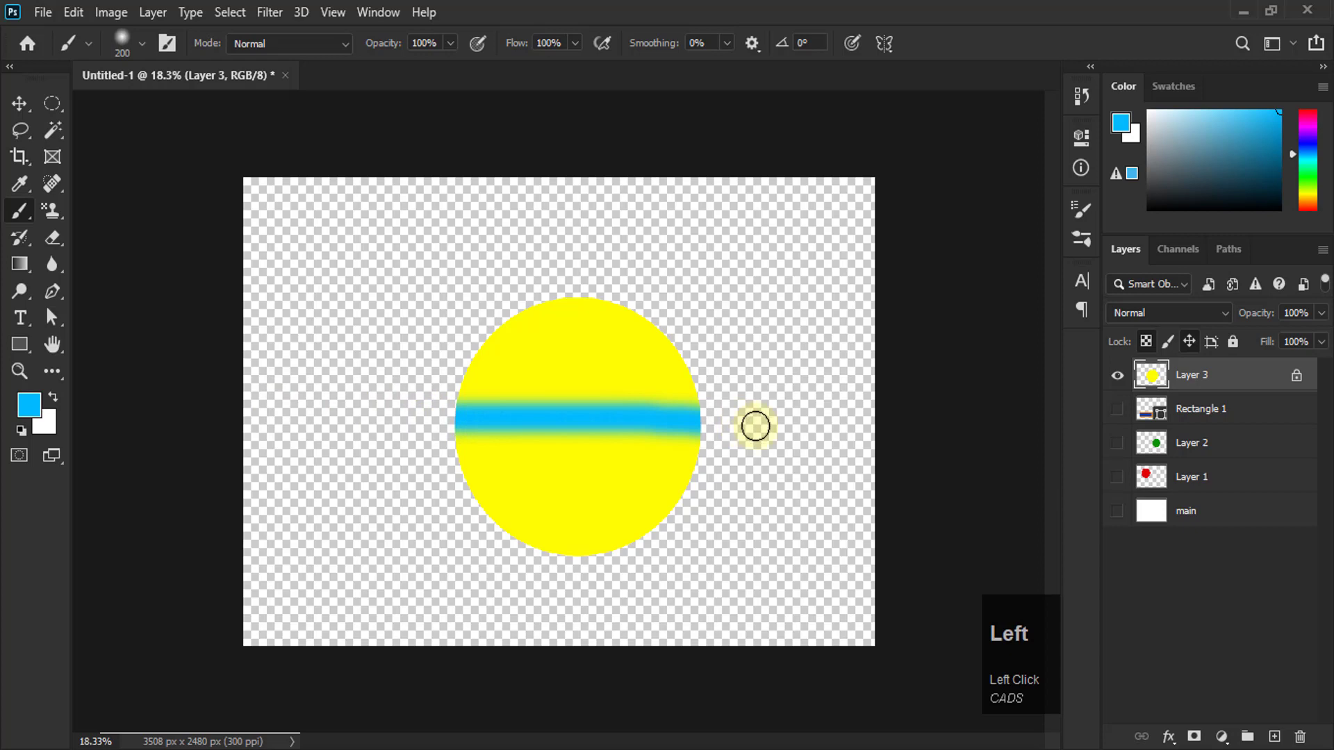
pyautogui.click(19, 103)
pyautogui.moveTo(557, 438); pyautogui.dragTo(599, 427)
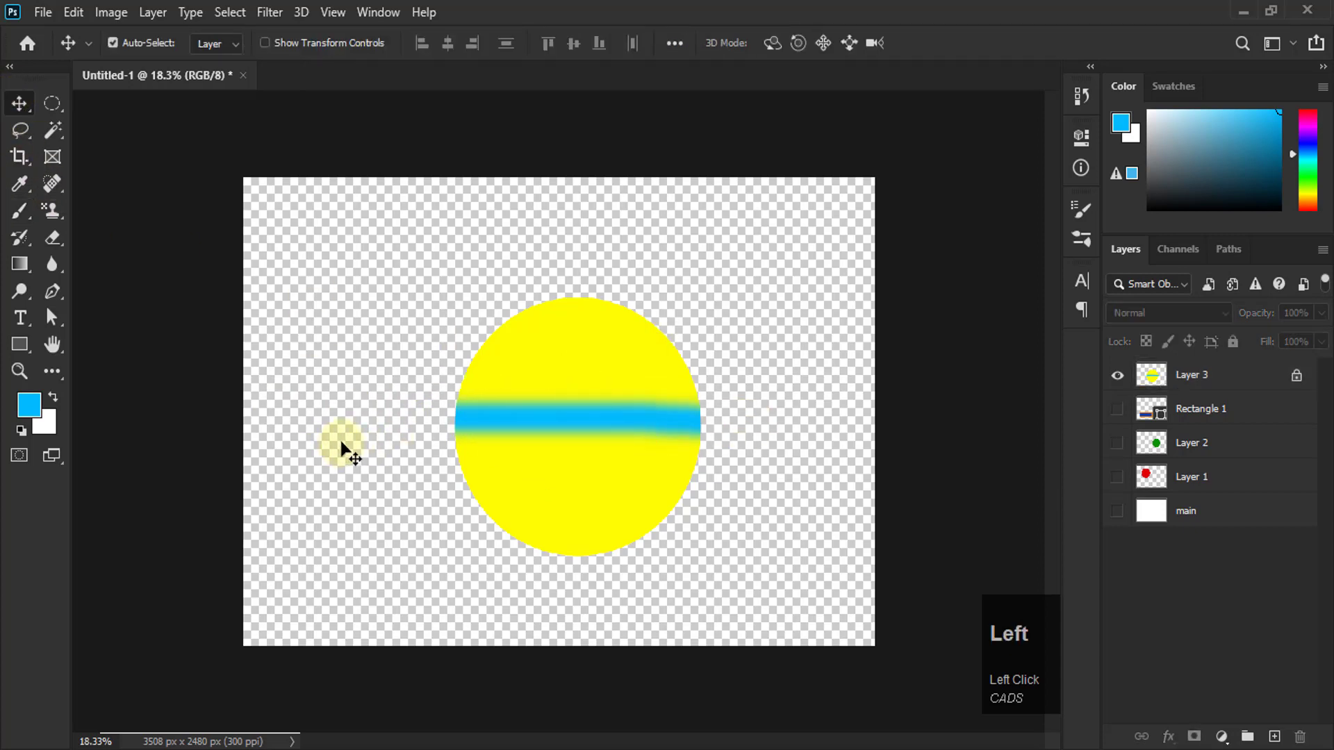
# Replace Layer 3's position lock with the full lock, then unlock the layer completely and reselect it
pyautogui.click(1114, 374)
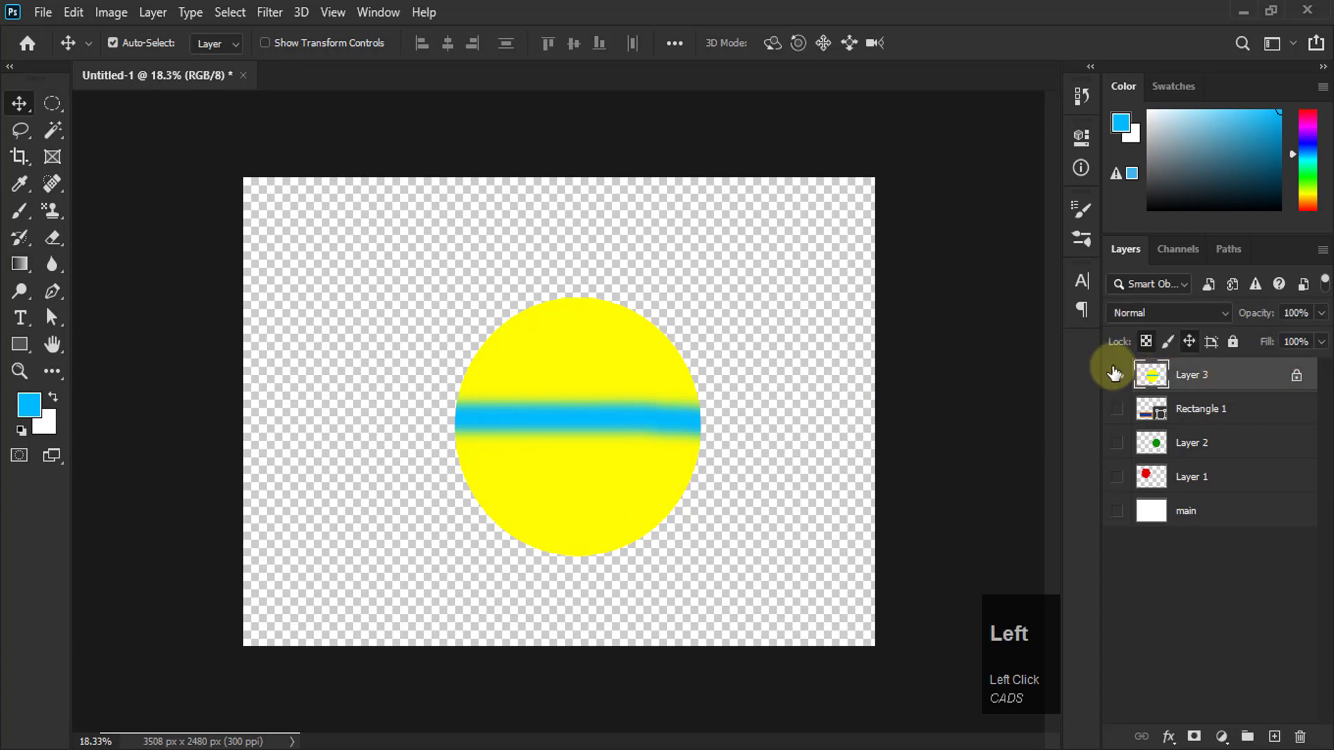
pyautogui.click(1190, 341)
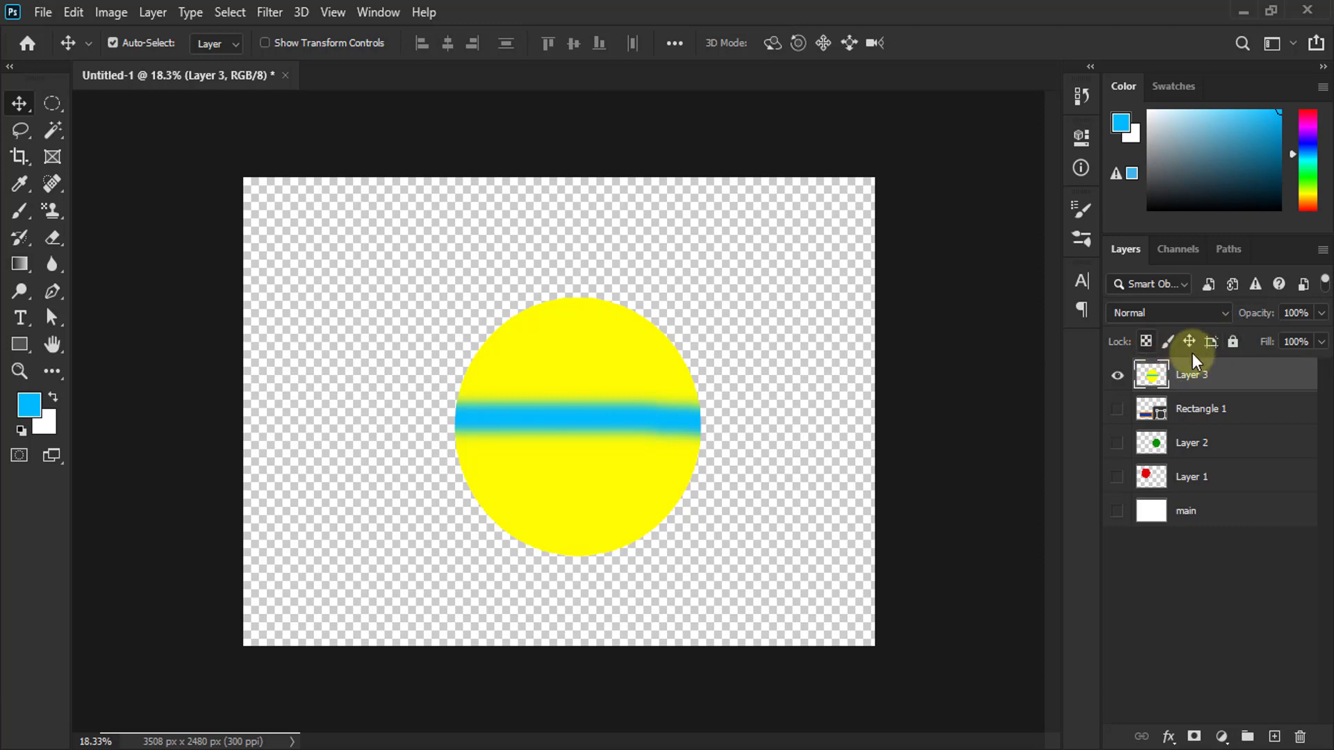
pyautogui.click(1233, 342)
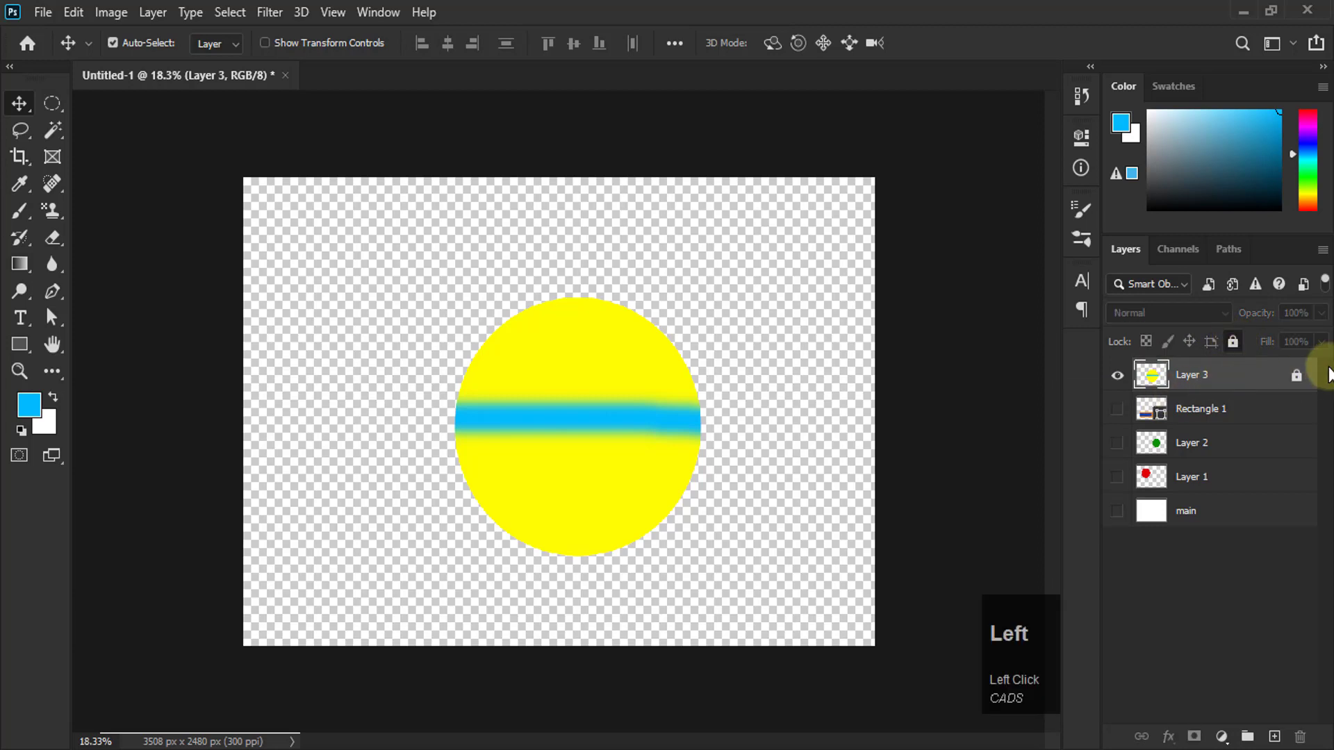
pyautogui.click(413, 448)
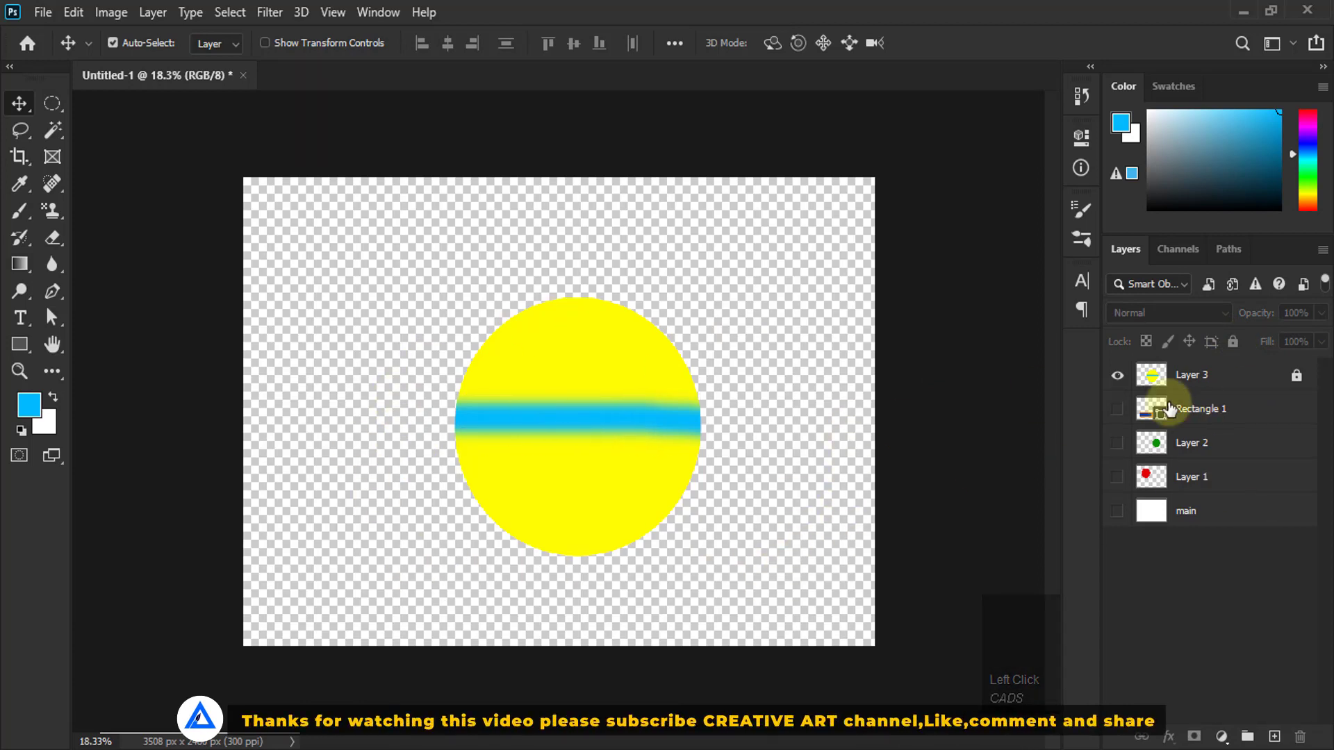
pyautogui.click(1297, 376)
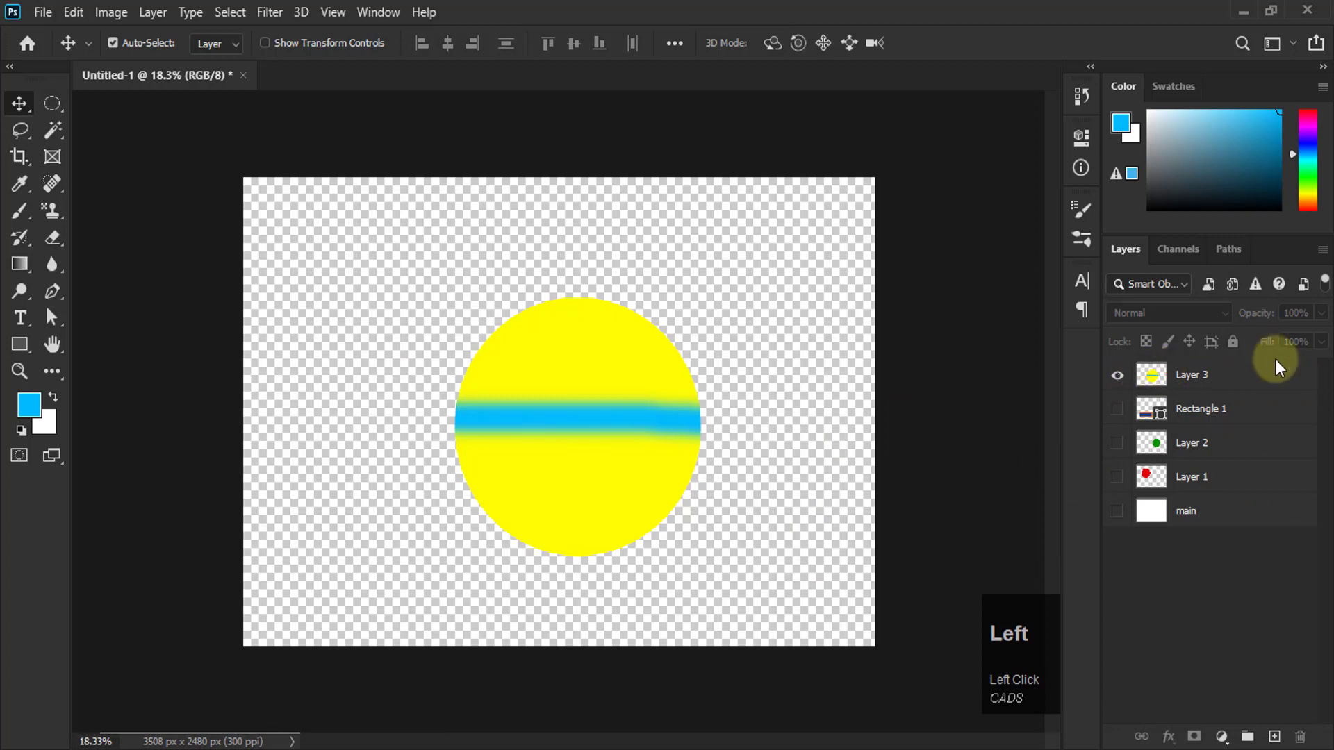
pyautogui.click(1253, 376)
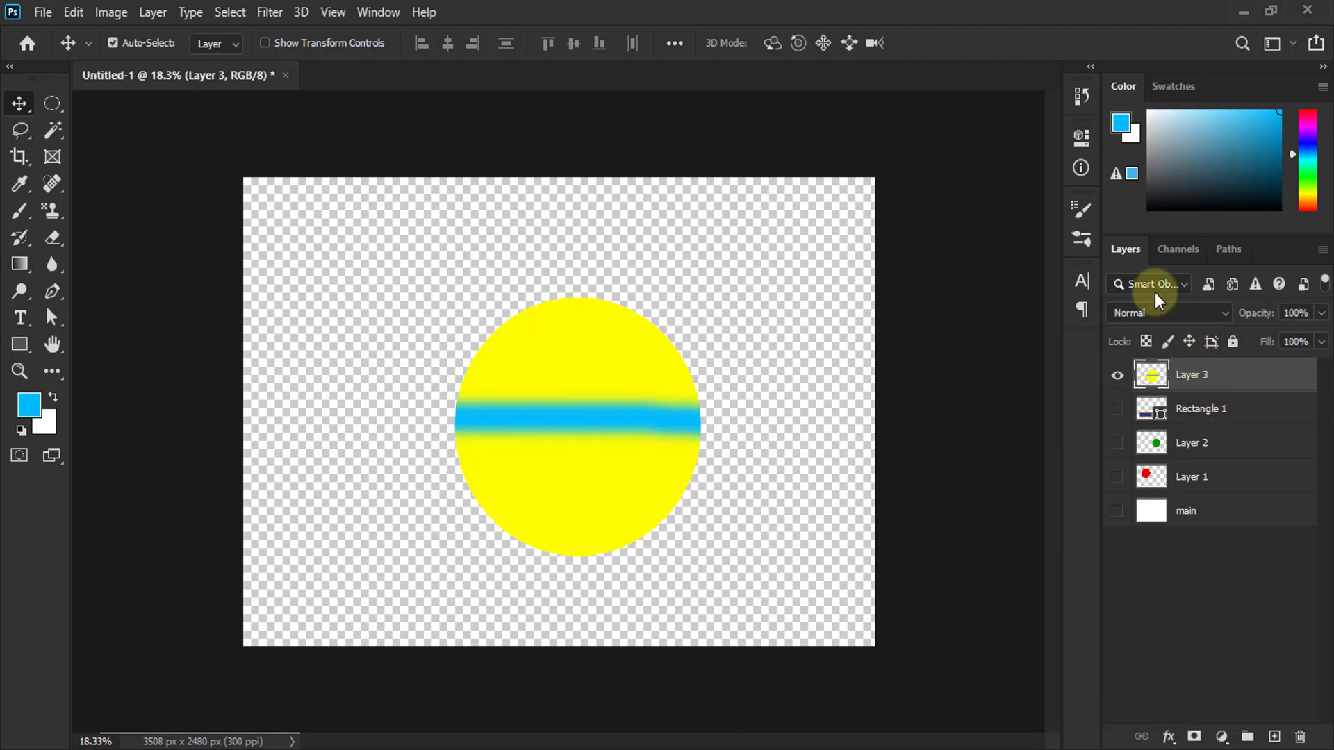
# Show all the hidden layers and preview blend modes such as Hard Light on Layer 3, keeping it at Normal
pyautogui.click(1211, 315)
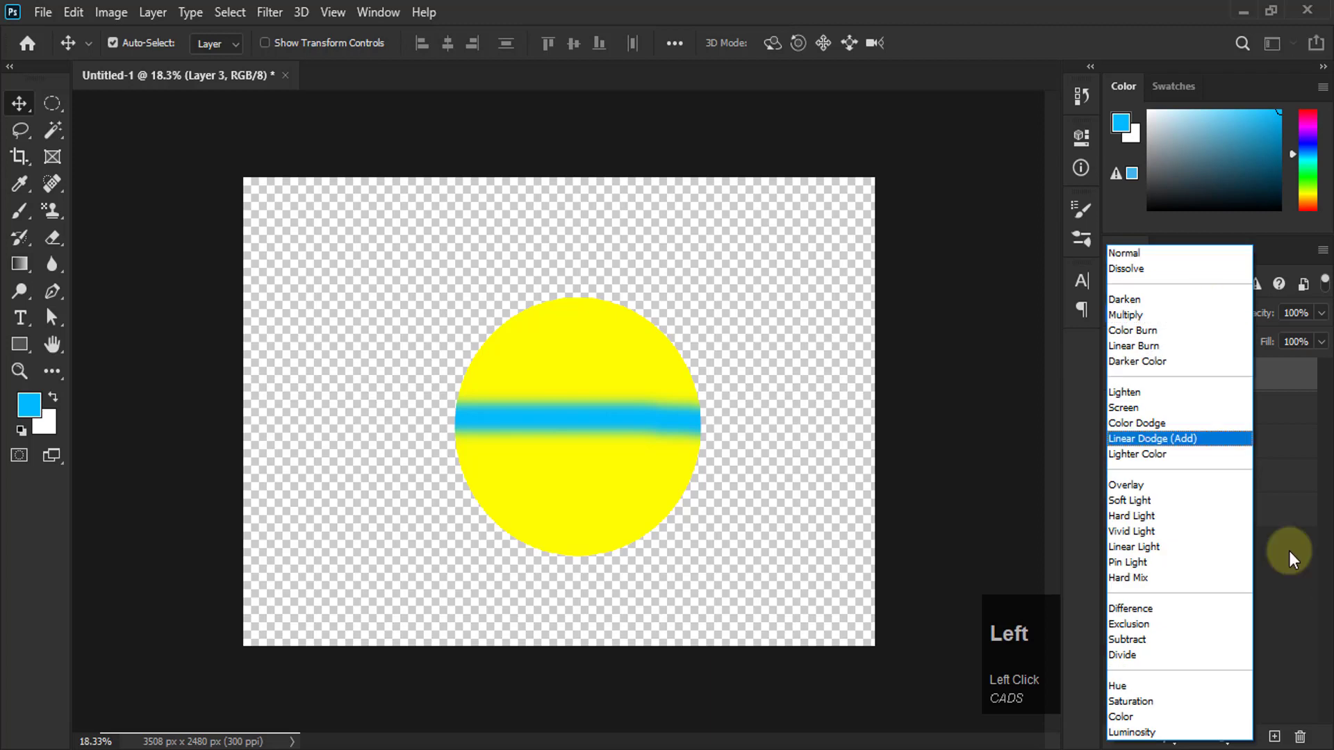
pyautogui.click(1285, 574)
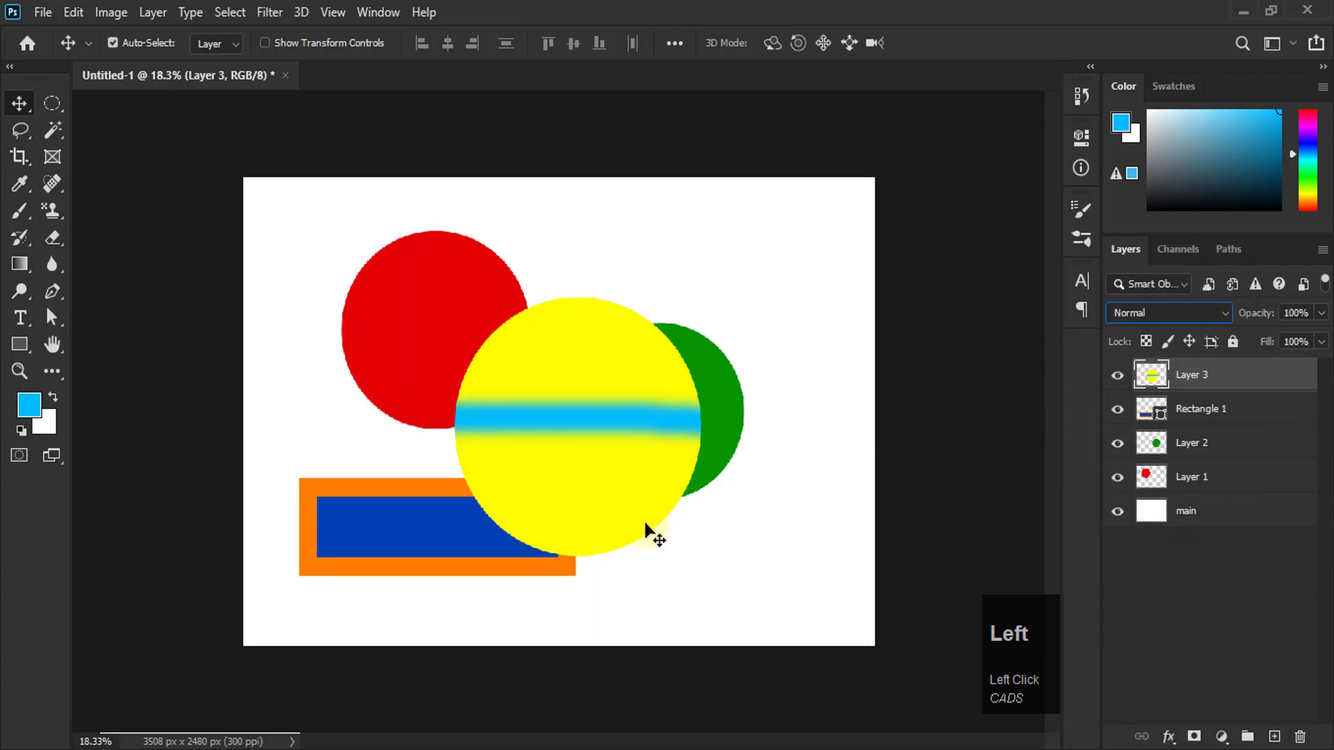
pyautogui.click(1170, 313)
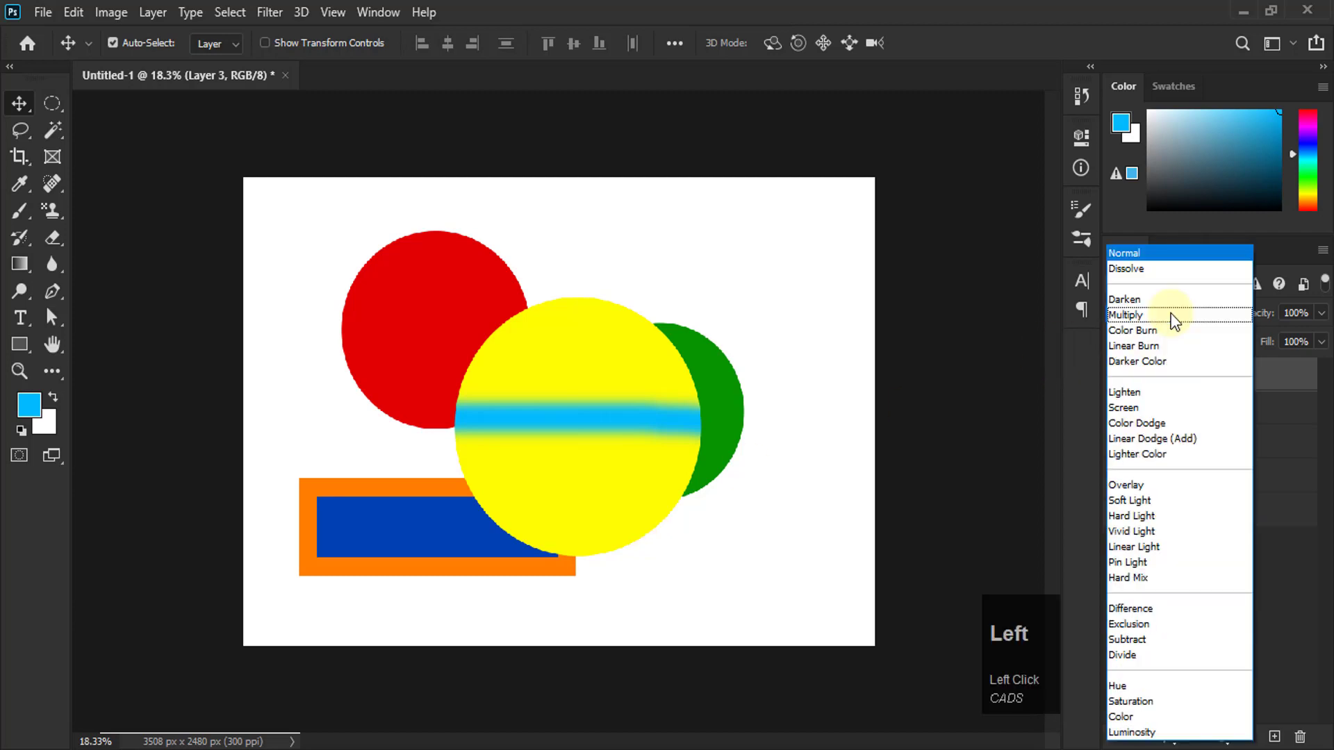
pyautogui.click(1078, 9)
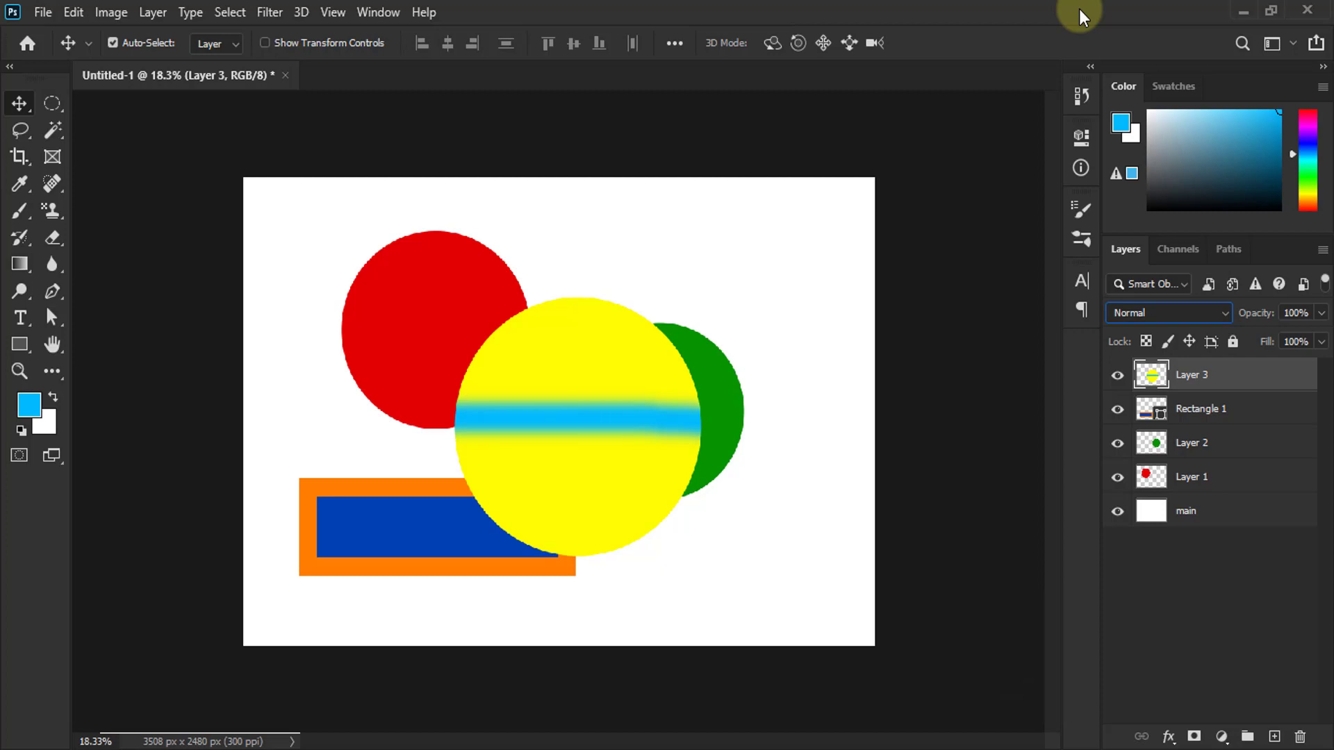
pyautogui.click(1199, 311)
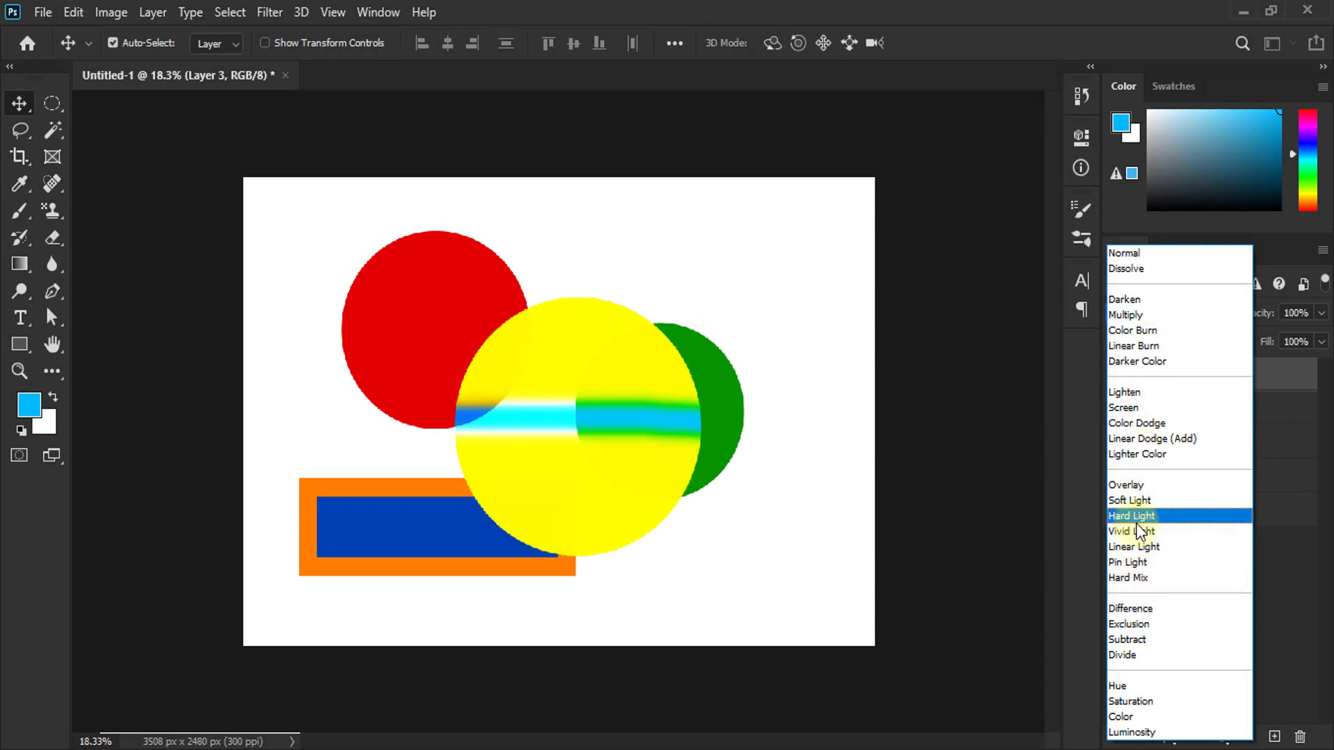
pyautogui.click(992, 15)
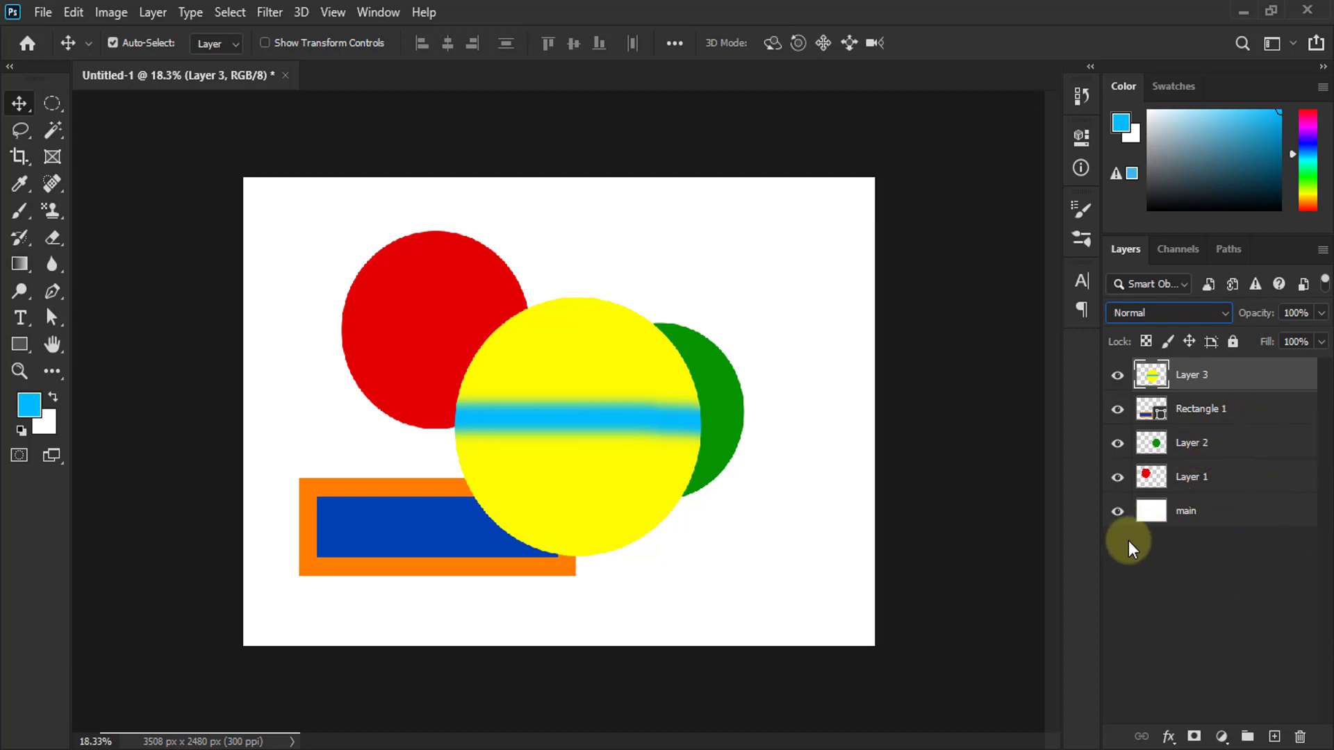
# Delete Layer 3 and the white main layer
pyautogui.click(1300, 738)
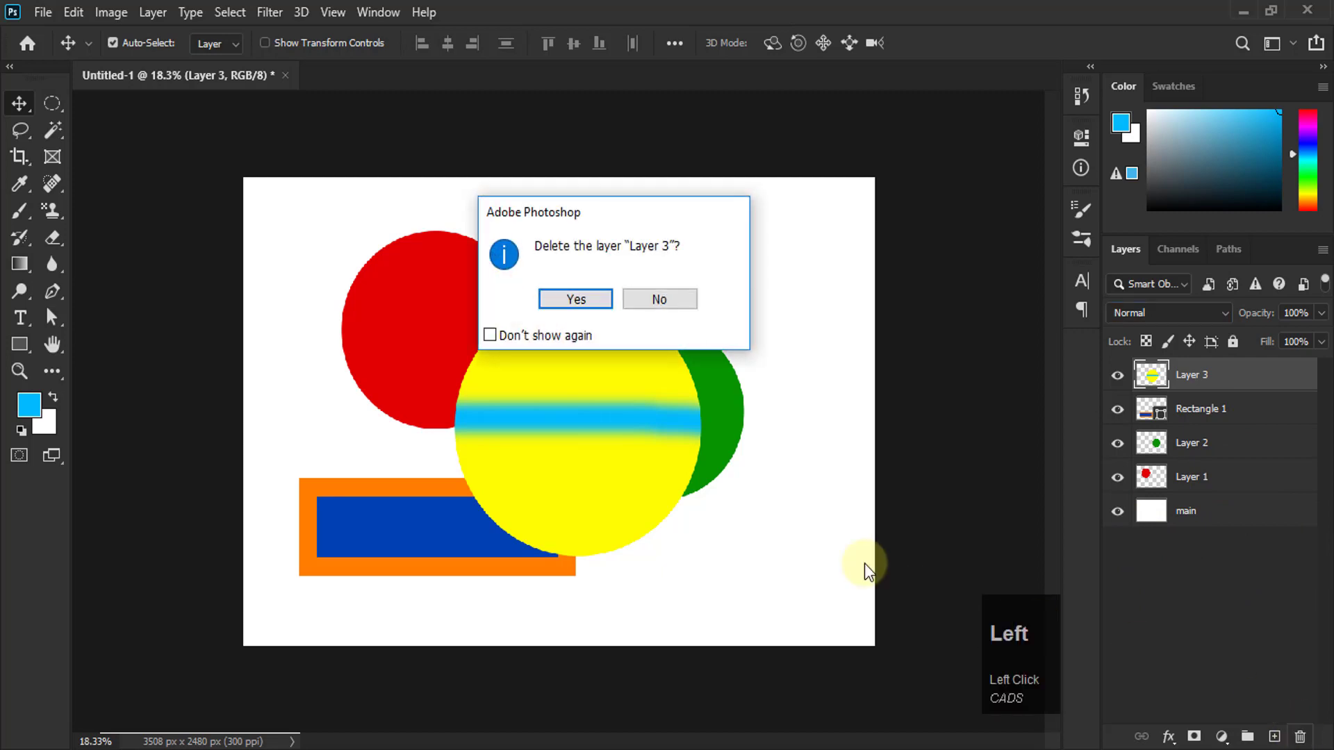
pyautogui.click(565, 299)
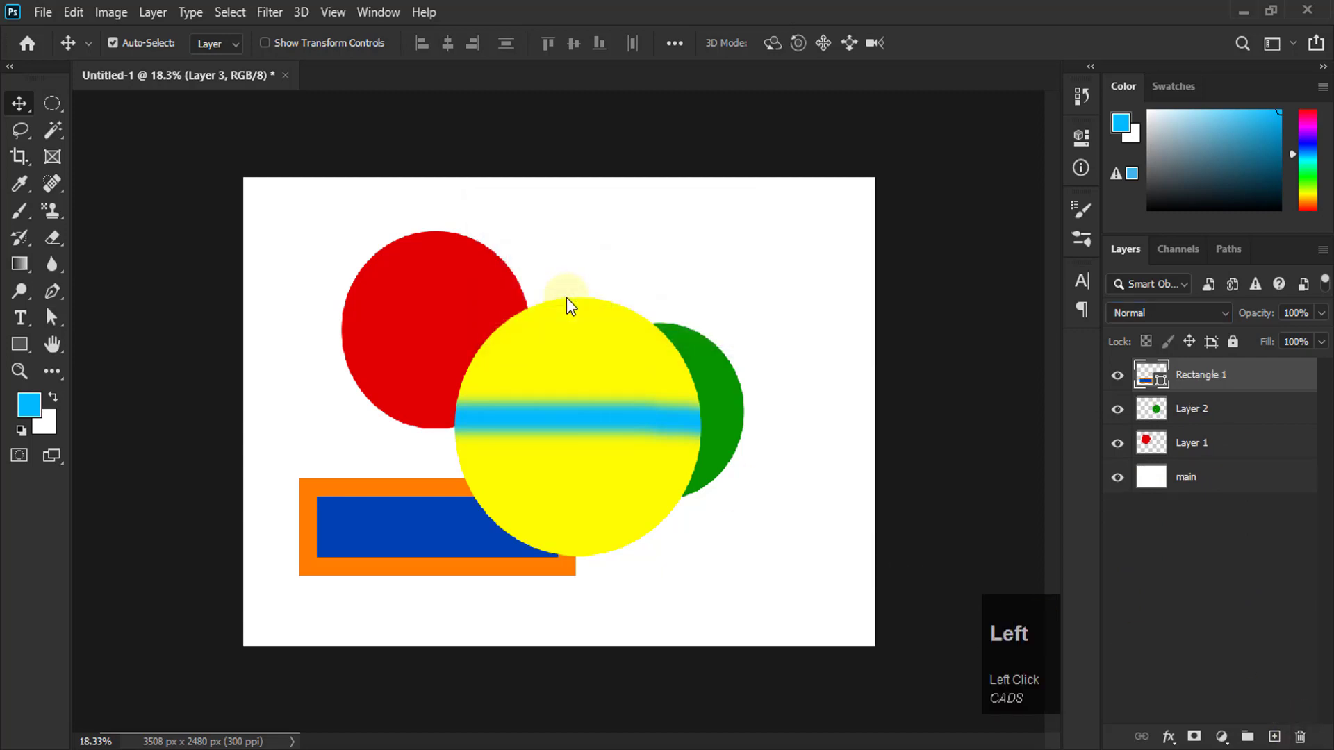
pyautogui.click(1185, 478)
pyautogui.click(1300, 738)
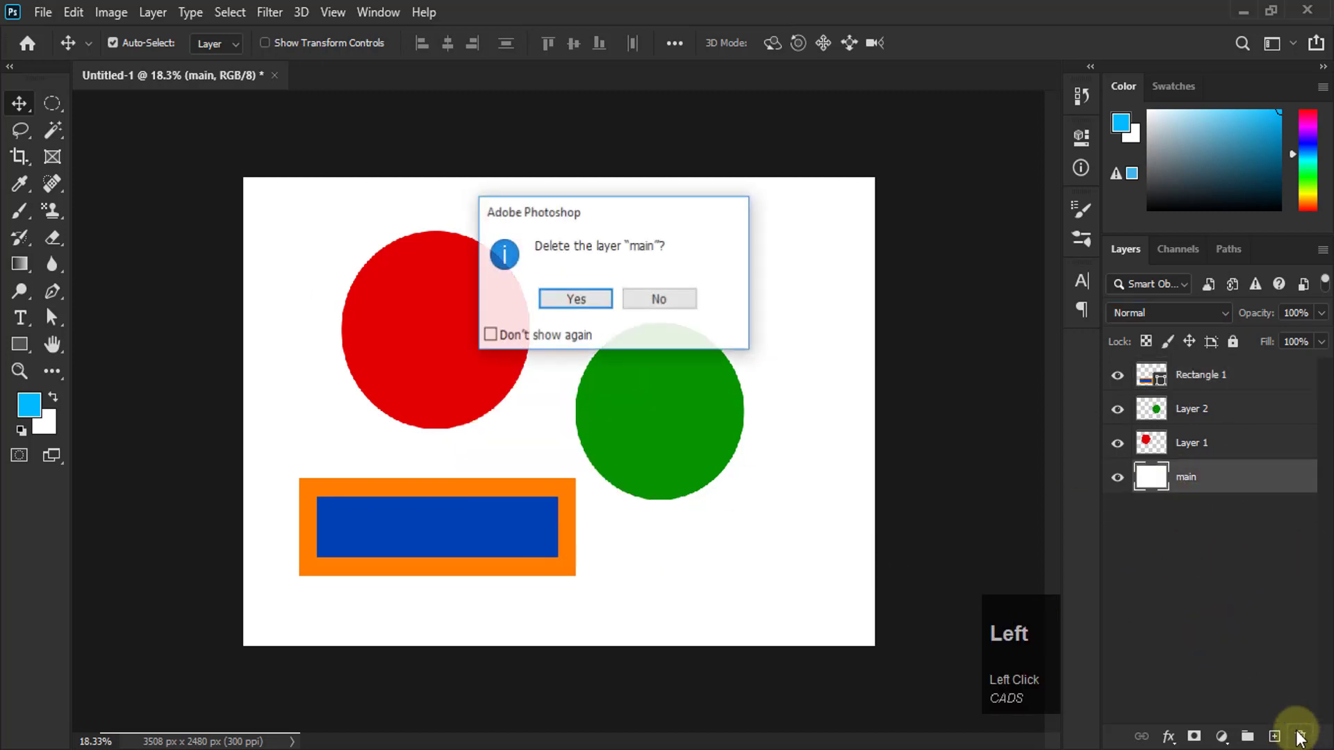
pyautogui.click(583, 297)
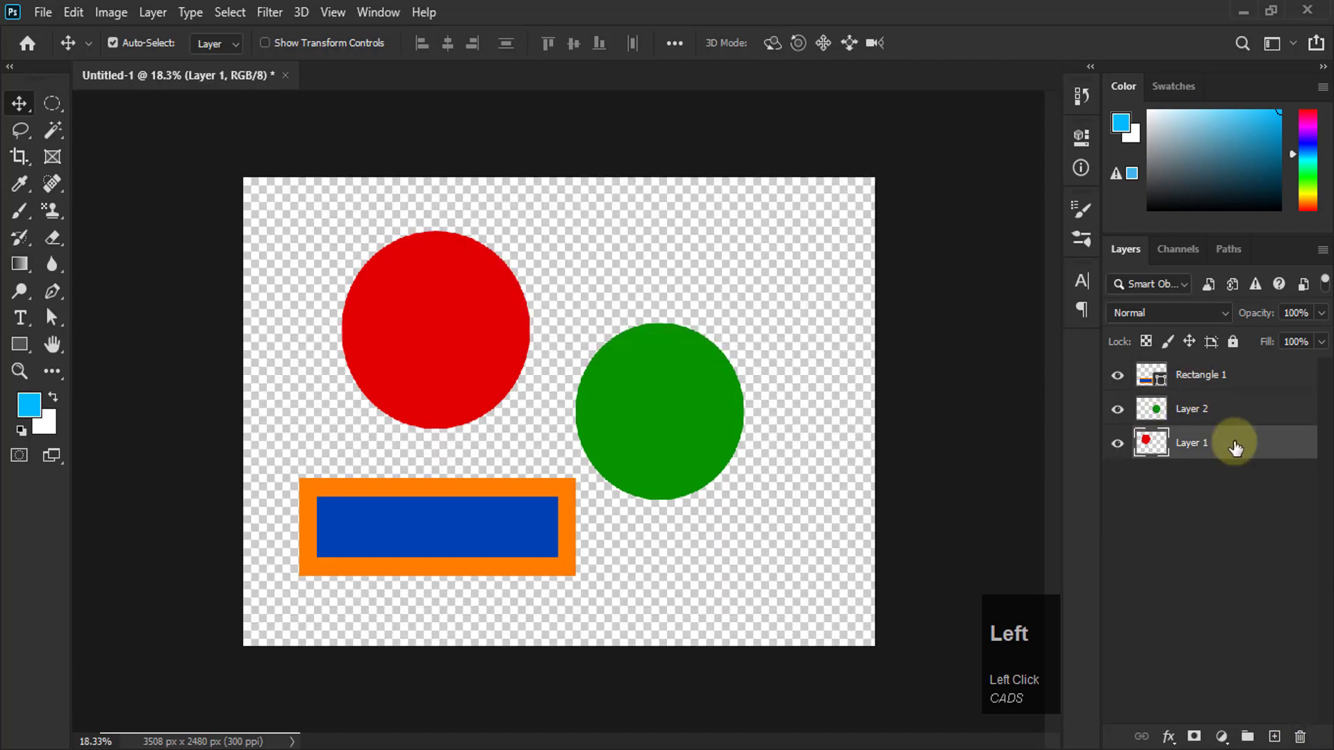
# Hide Rectangle 1 and preview blend modes such as Exclusion on Layer 2, keeping it at Normal
pyautogui.click(1255, 525)
pyautogui.click(1121, 378)
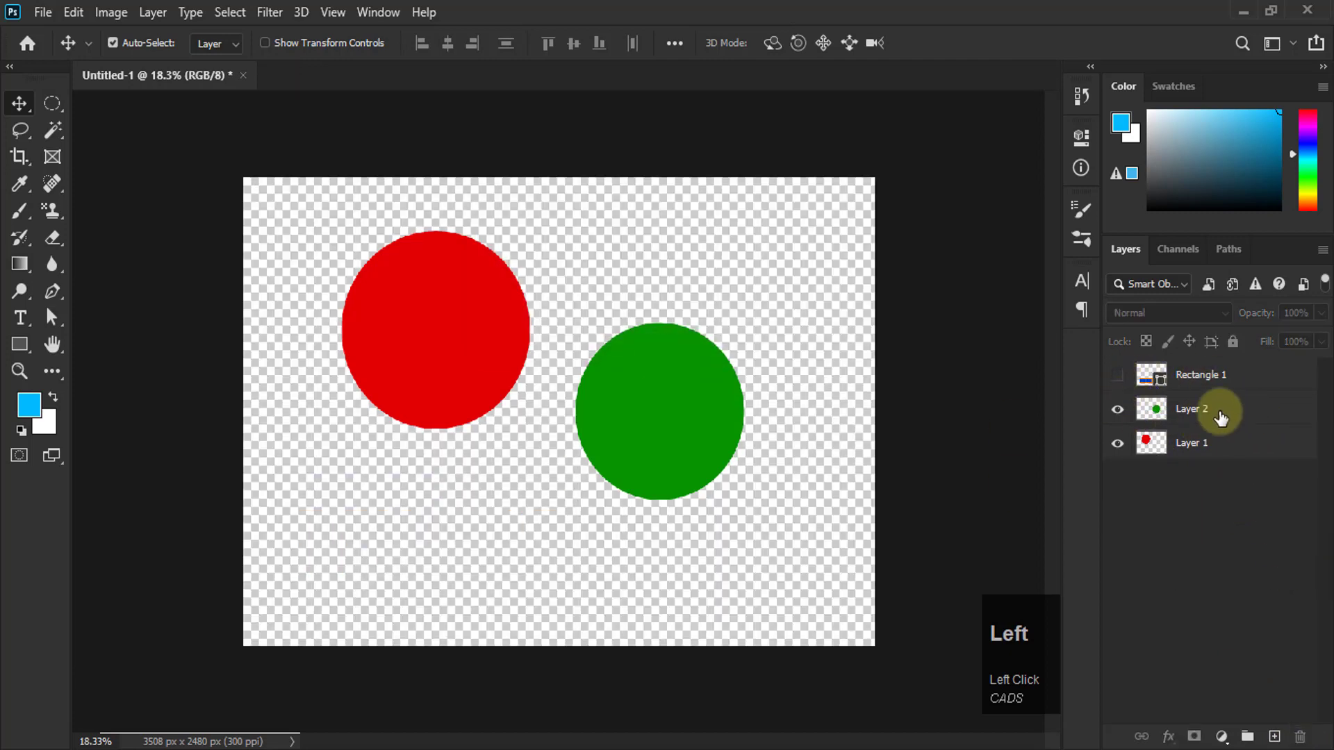
pyautogui.click(1182, 410)
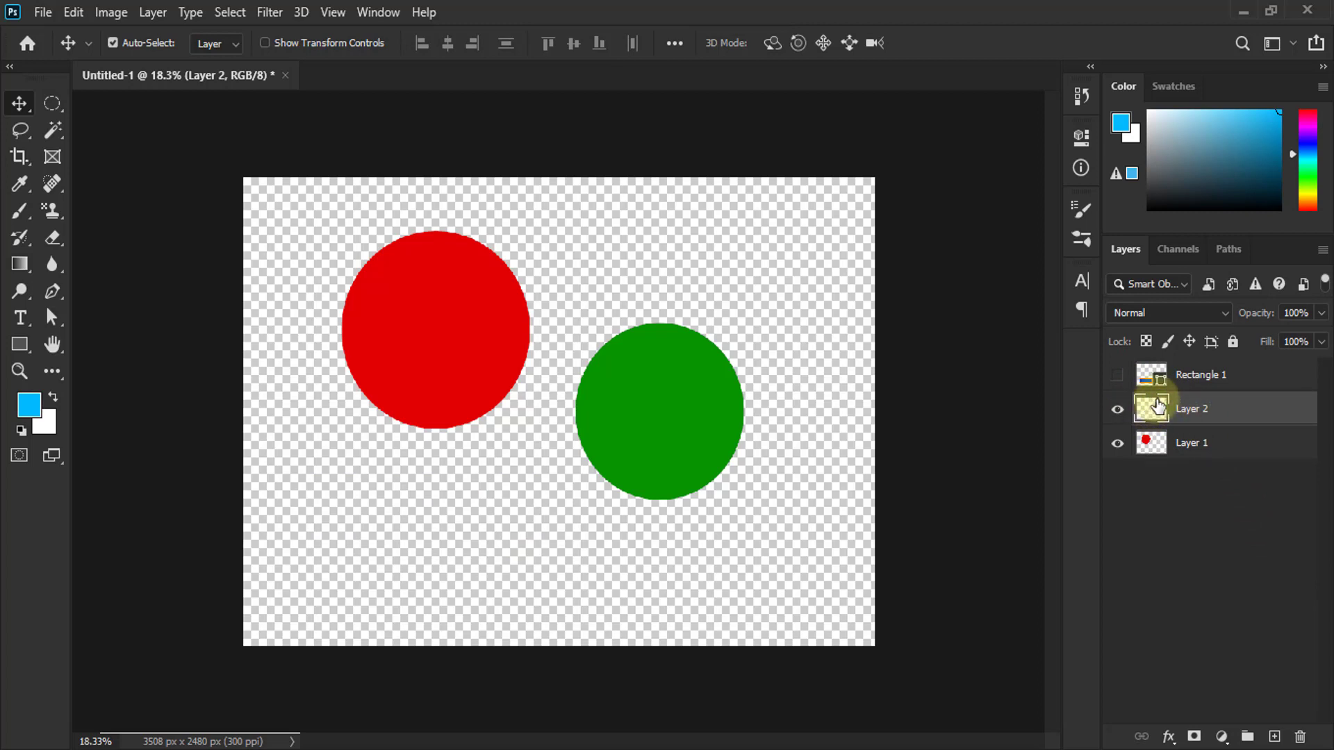
pyautogui.click(1186, 312)
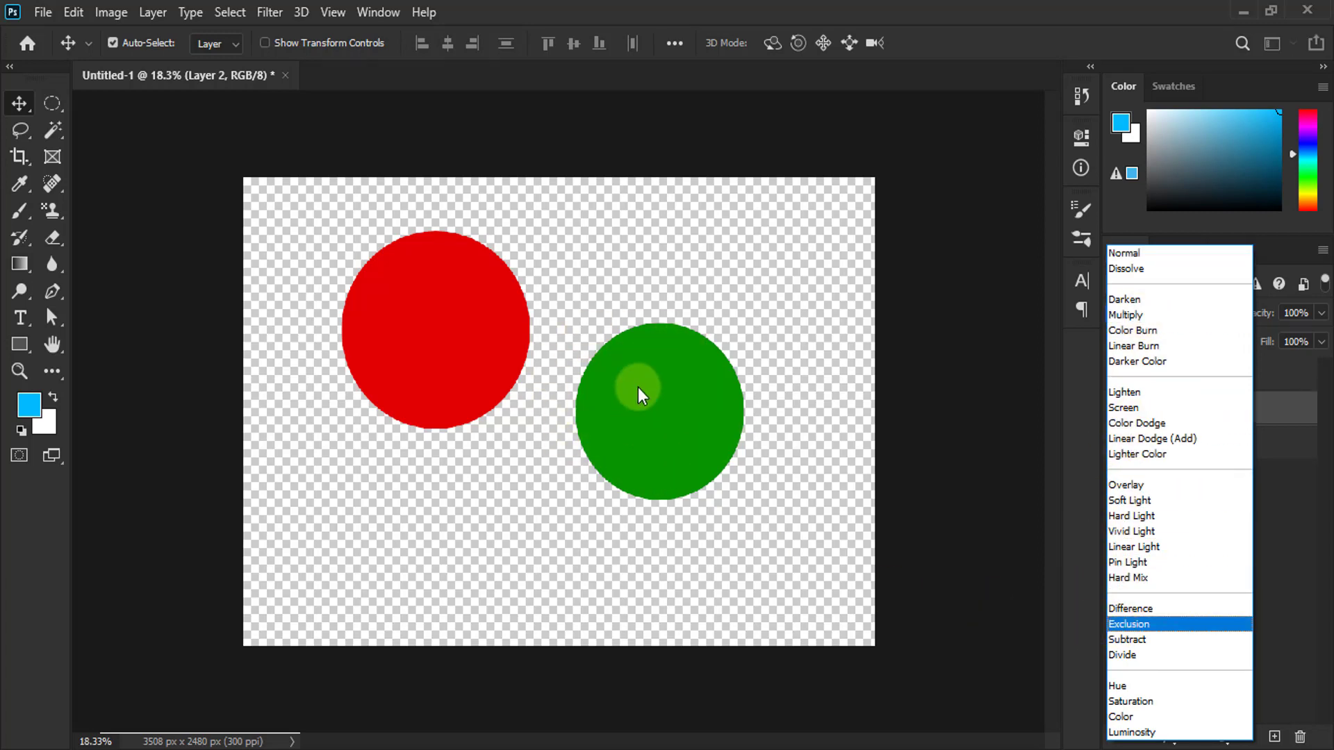
pyautogui.click(916, 39)
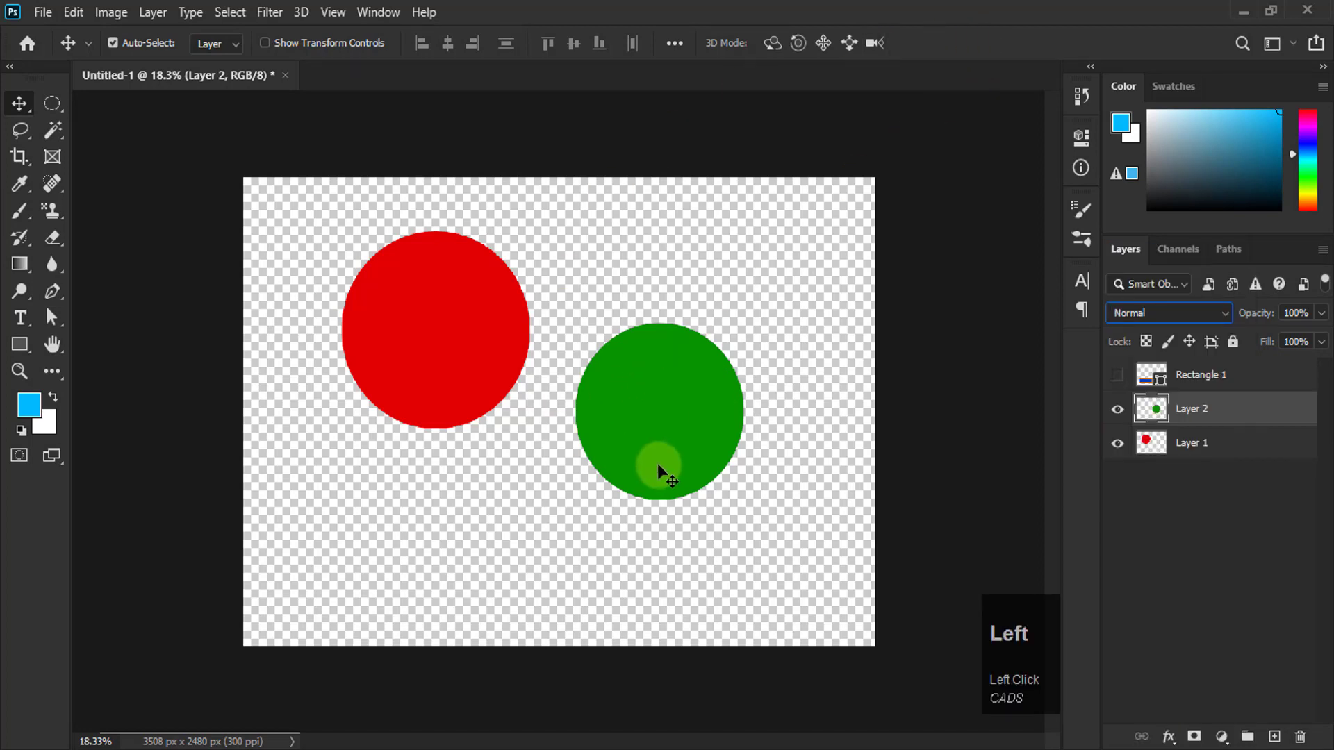
# Move the green circle so it overlaps the red circle and preview blend modes such as Multiply on it, keeping Normal
pyautogui.moveTo(657, 464); pyautogui.dragTo(538, 370)
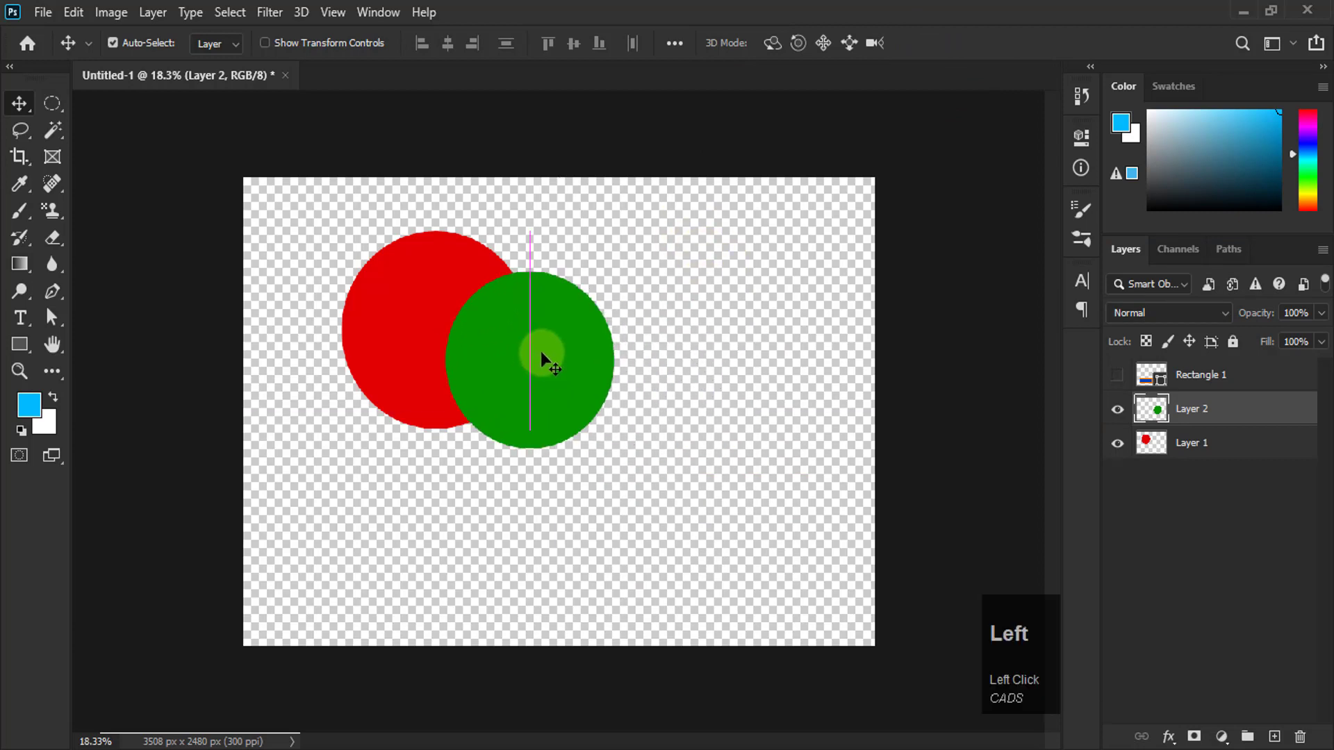
pyautogui.click(1169, 308)
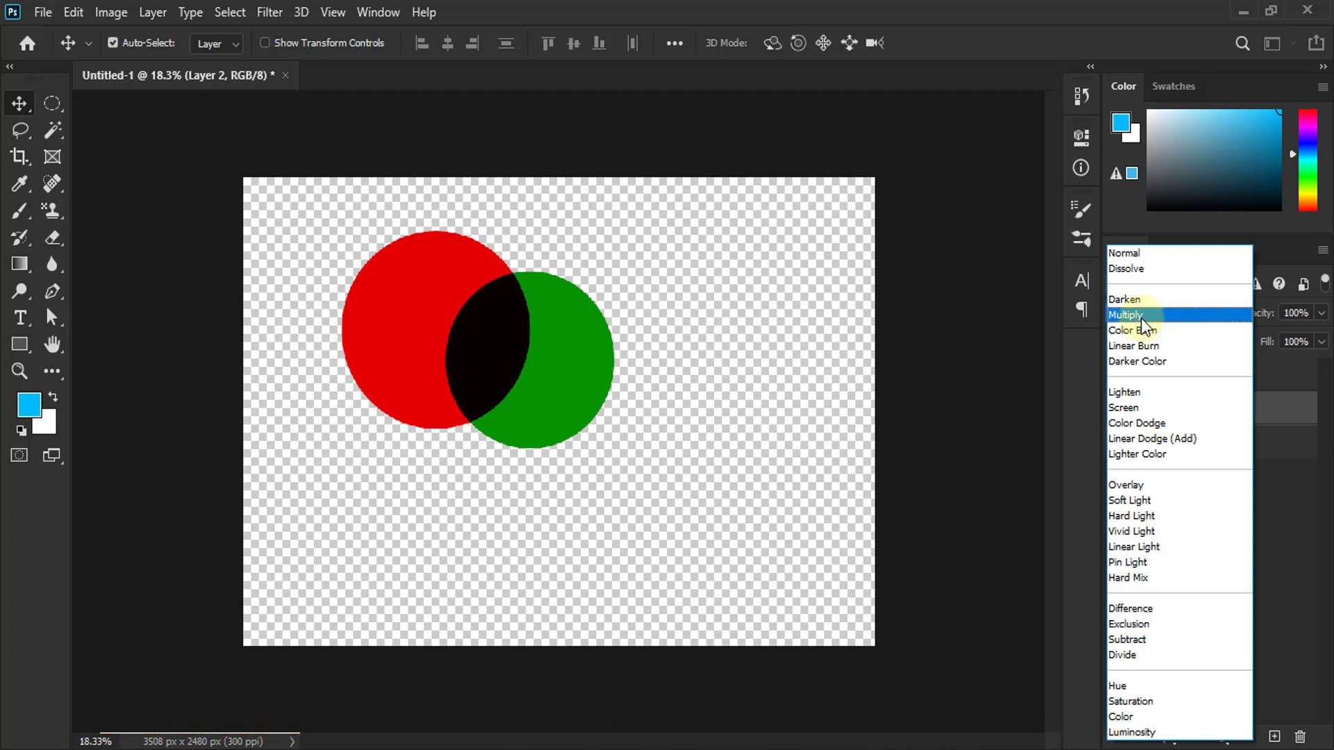
pyautogui.click(984, 186)
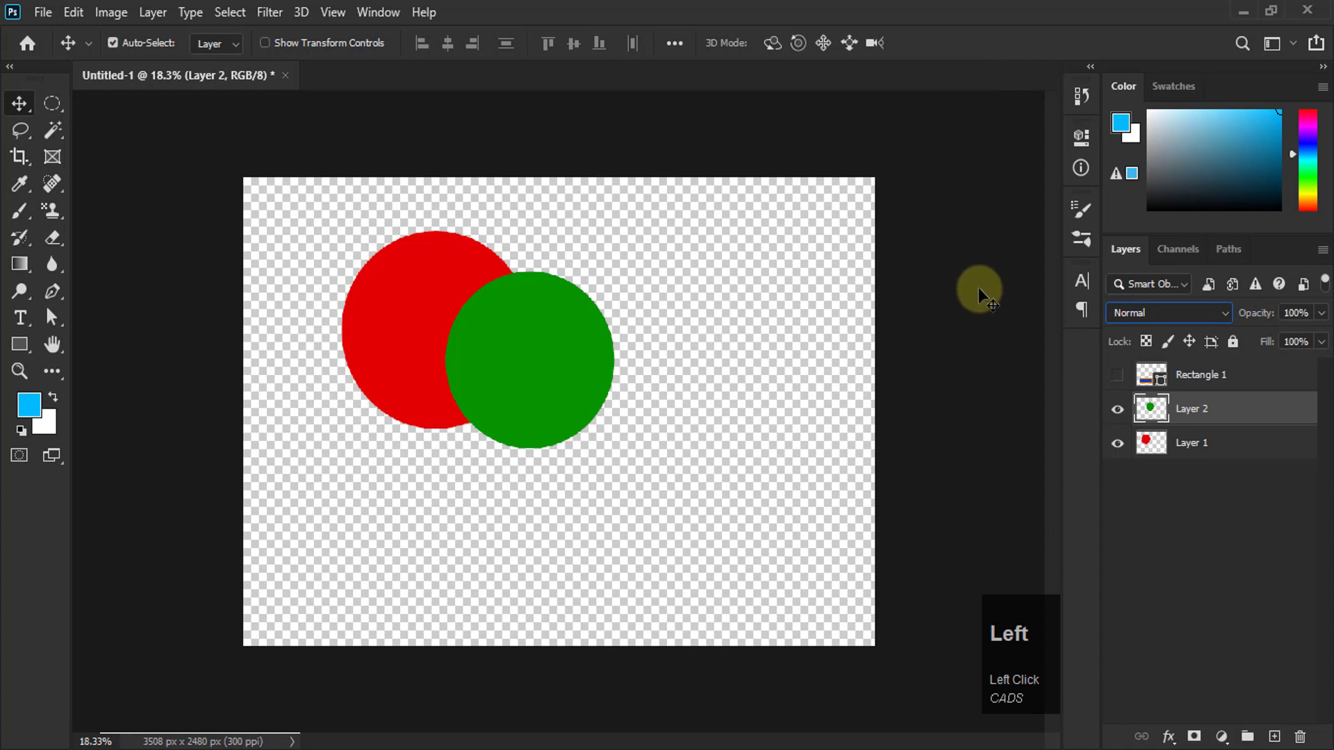
# Open the attractive-beautiful-beauty-1251247 portrait and the brick-brick-texture-brick-wall-1114226 photo from Saved Pictures
pyautogui.click(41, 15)
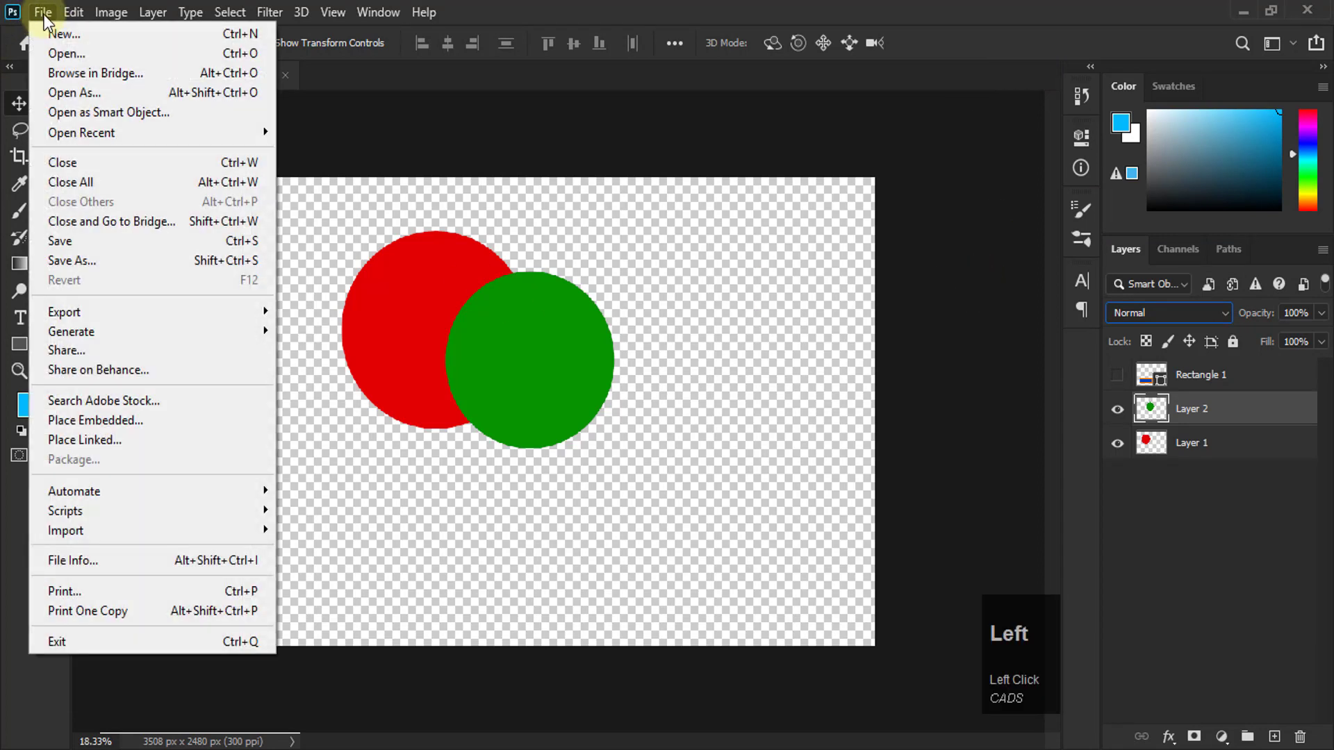
pyautogui.click(71, 54)
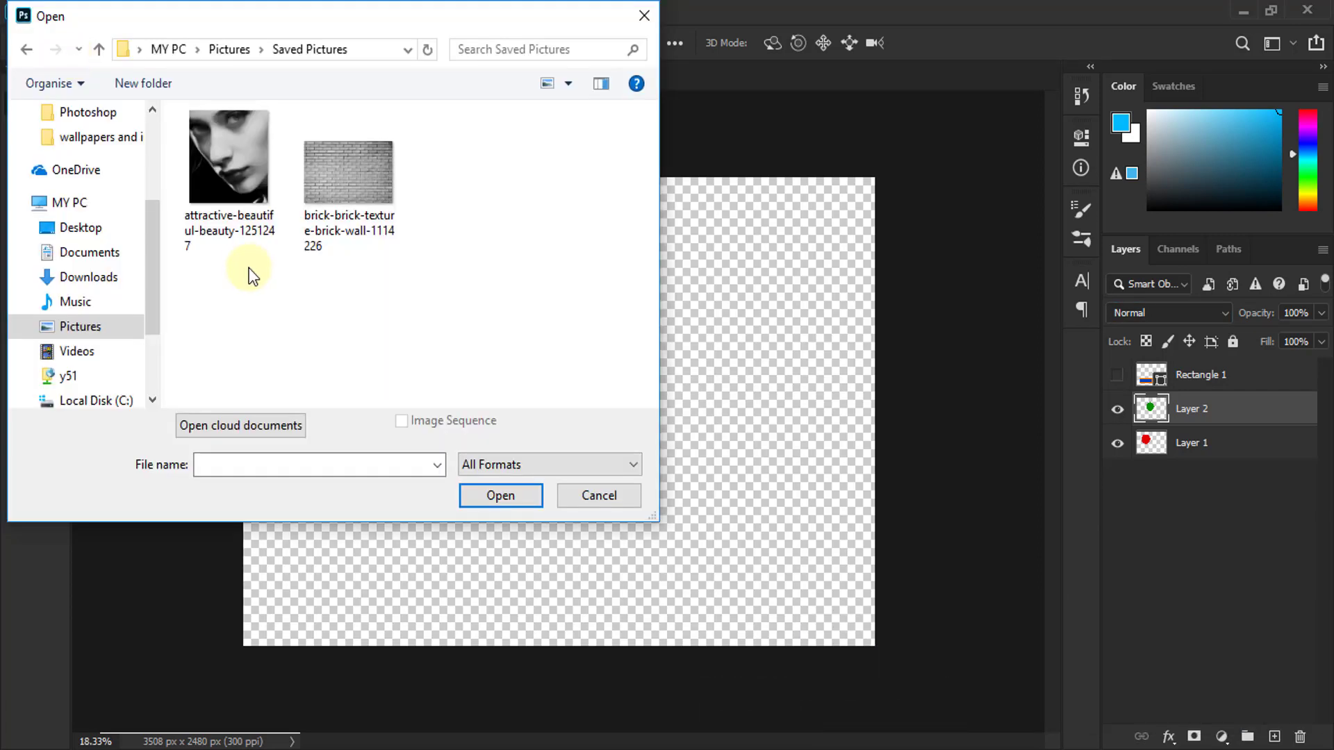
pyautogui.moveTo(247, 266); pyautogui.dragTo(375, 162)
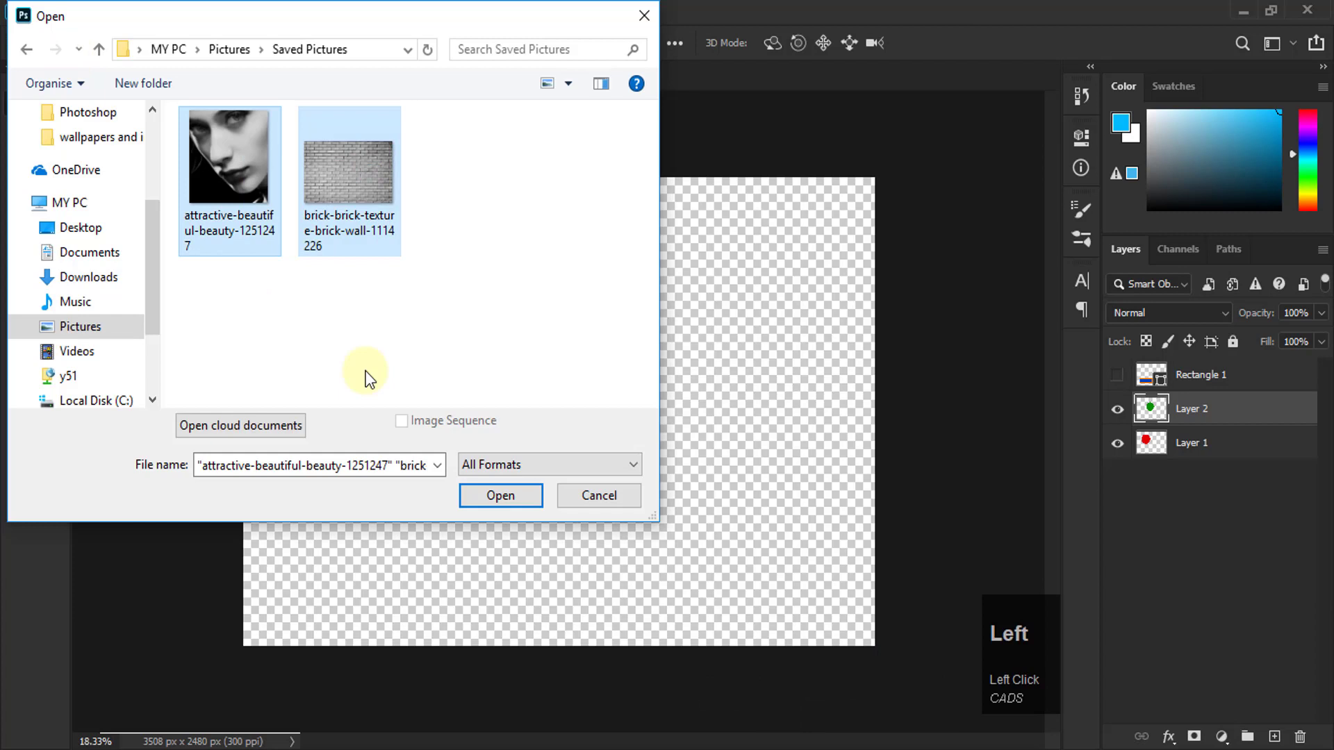
pyautogui.click(500, 496)
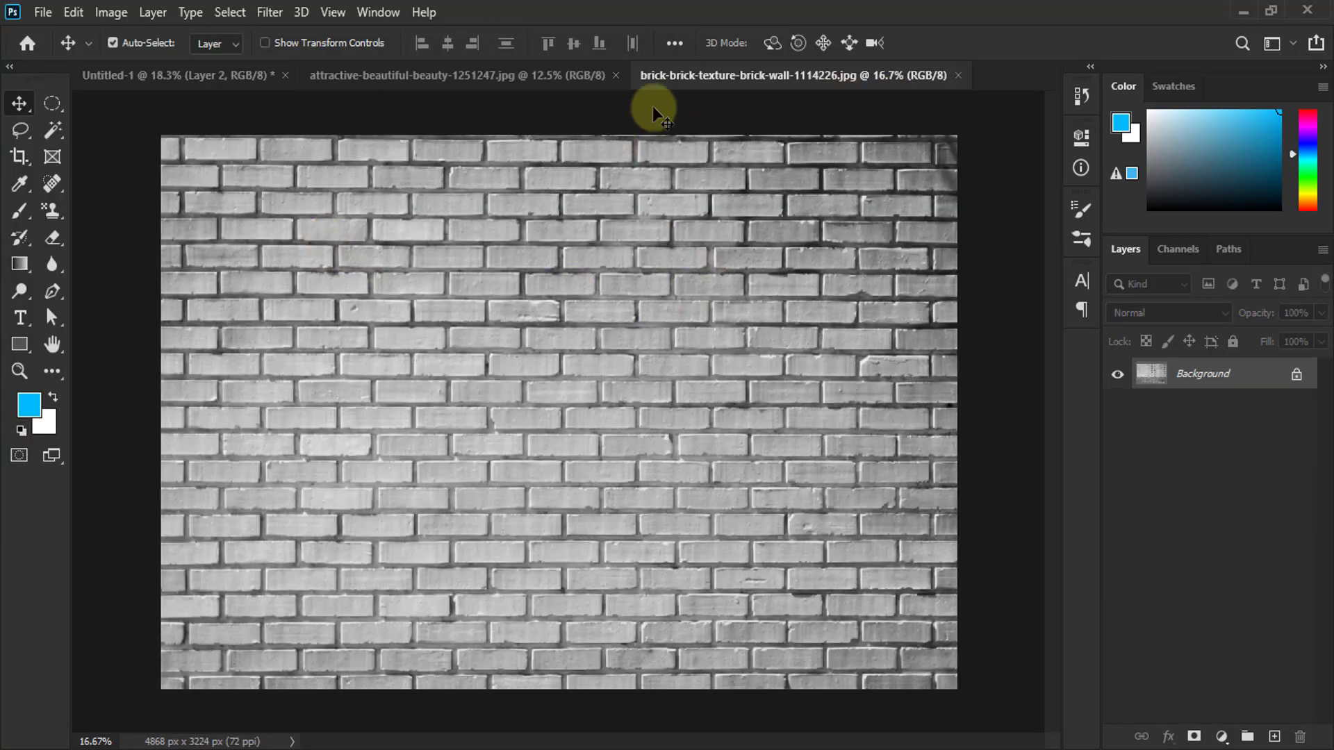
# Unlock the Background layer in both the brick wall photo and the portrait photo
pyautogui.click(1297, 374)
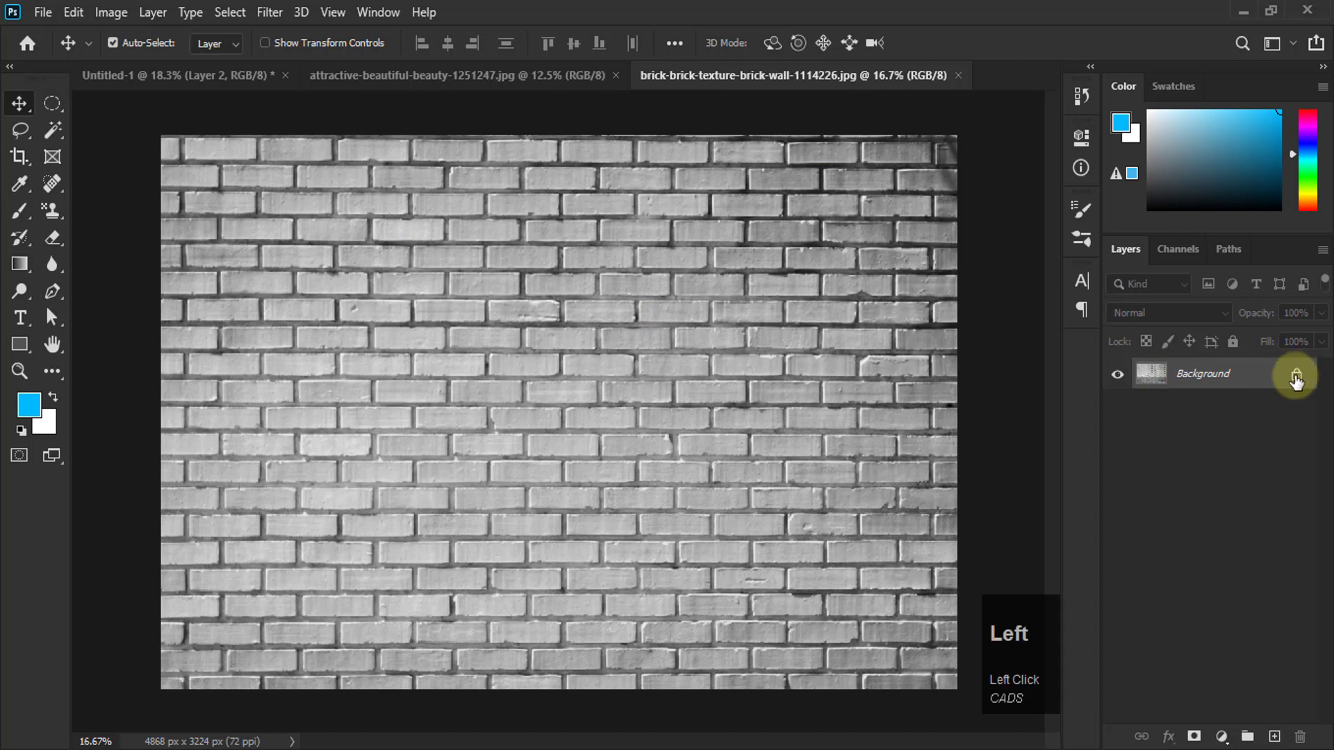
pyautogui.click(556, 75)
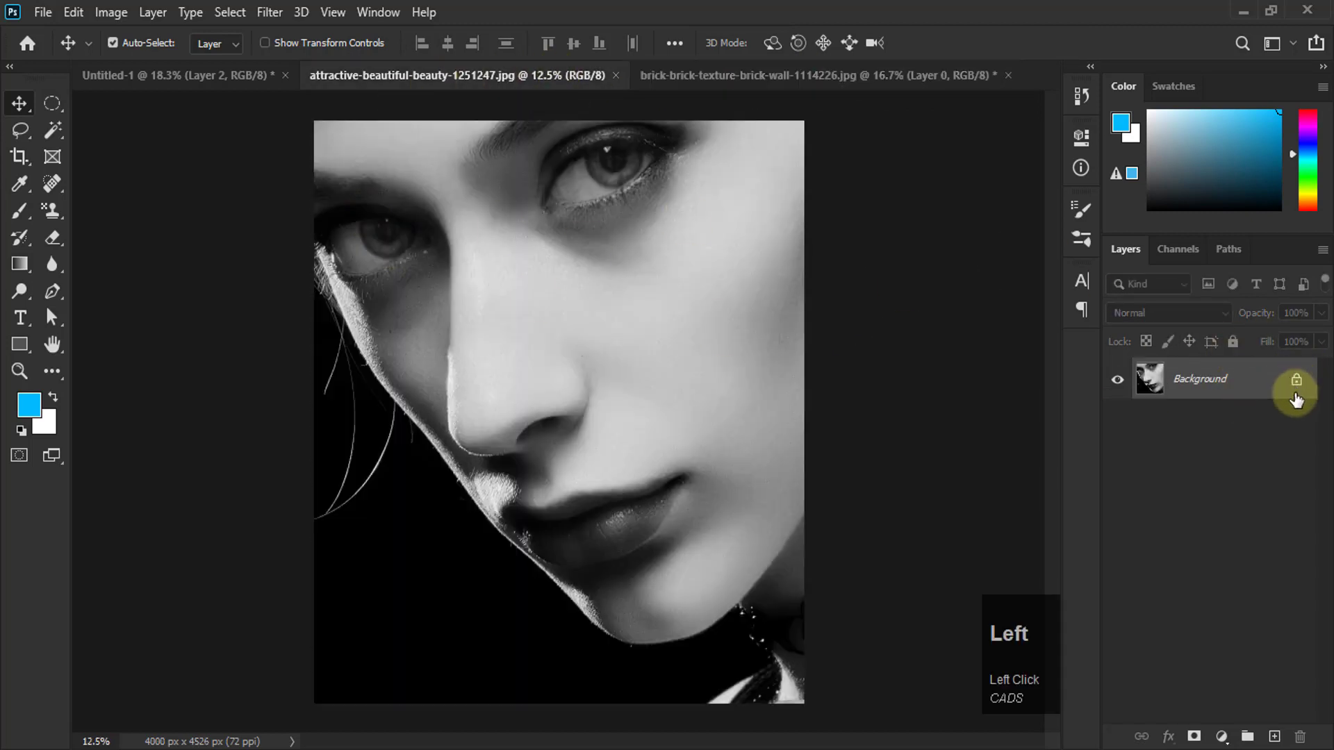
pyautogui.click(1297, 379)
# Try to transfer the portrait layer directly into the brick wall document, and undo the transfer
pyautogui.moveTo(520, 299); pyautogui.dragTo(706, 150)
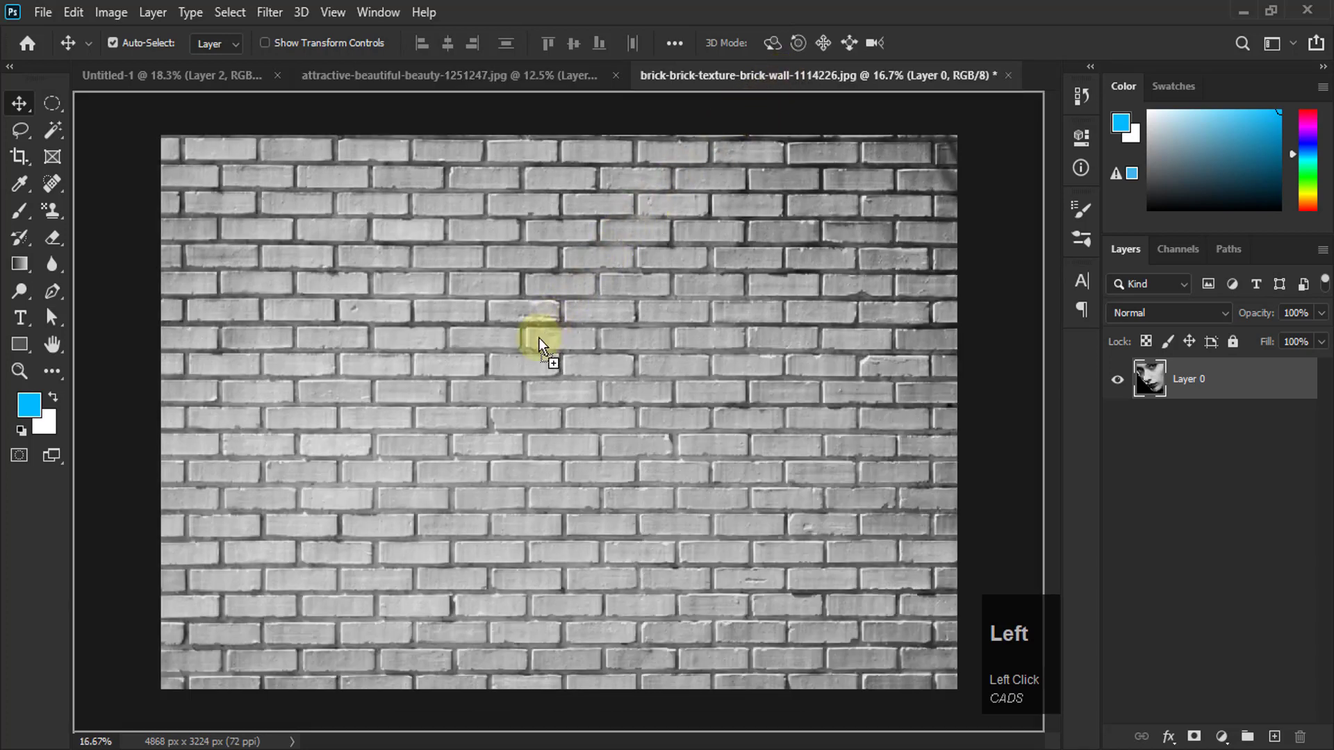
pyautogui.moveTo(485, 414); pyautogui.dragTo(701, 101)
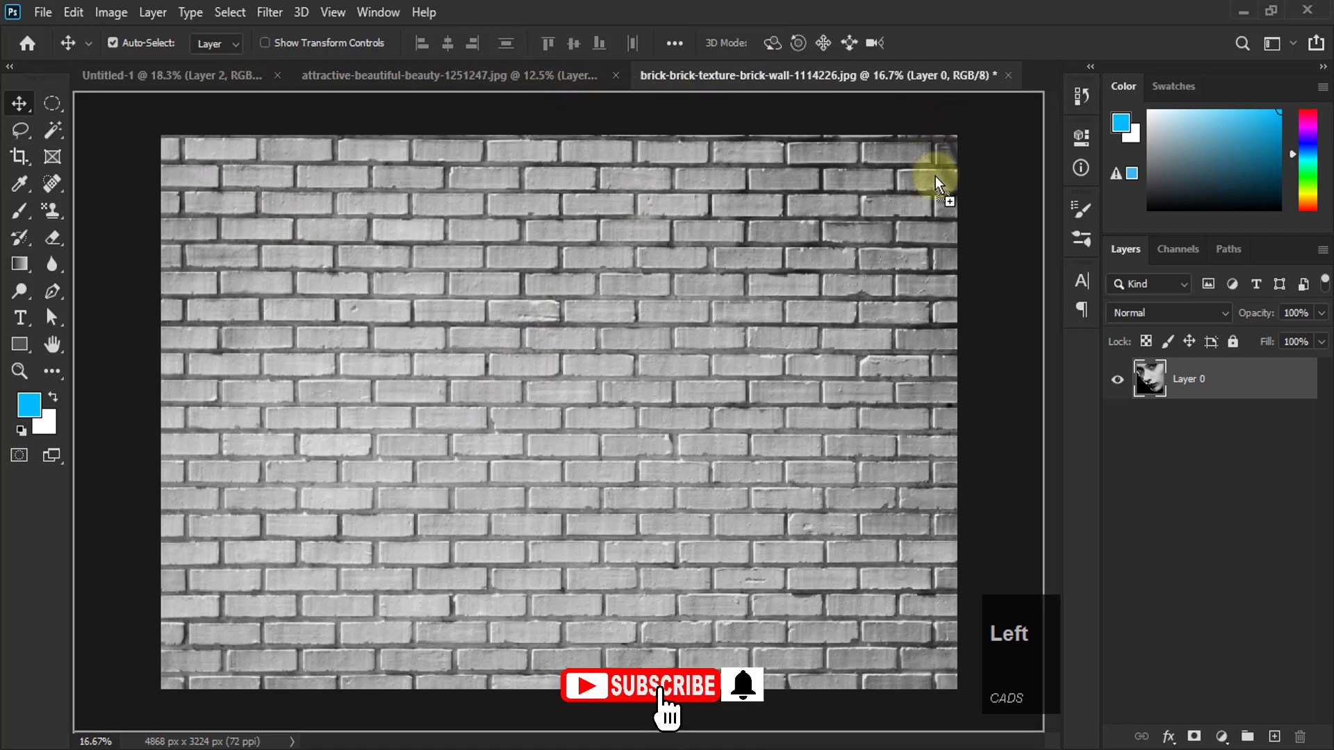
pyautogui.moveTo(935, 177); pyautogui.dragTo(534, 328)
pyautogui.moveTo(617, 410); pyautogui.dragTo(592, 381)
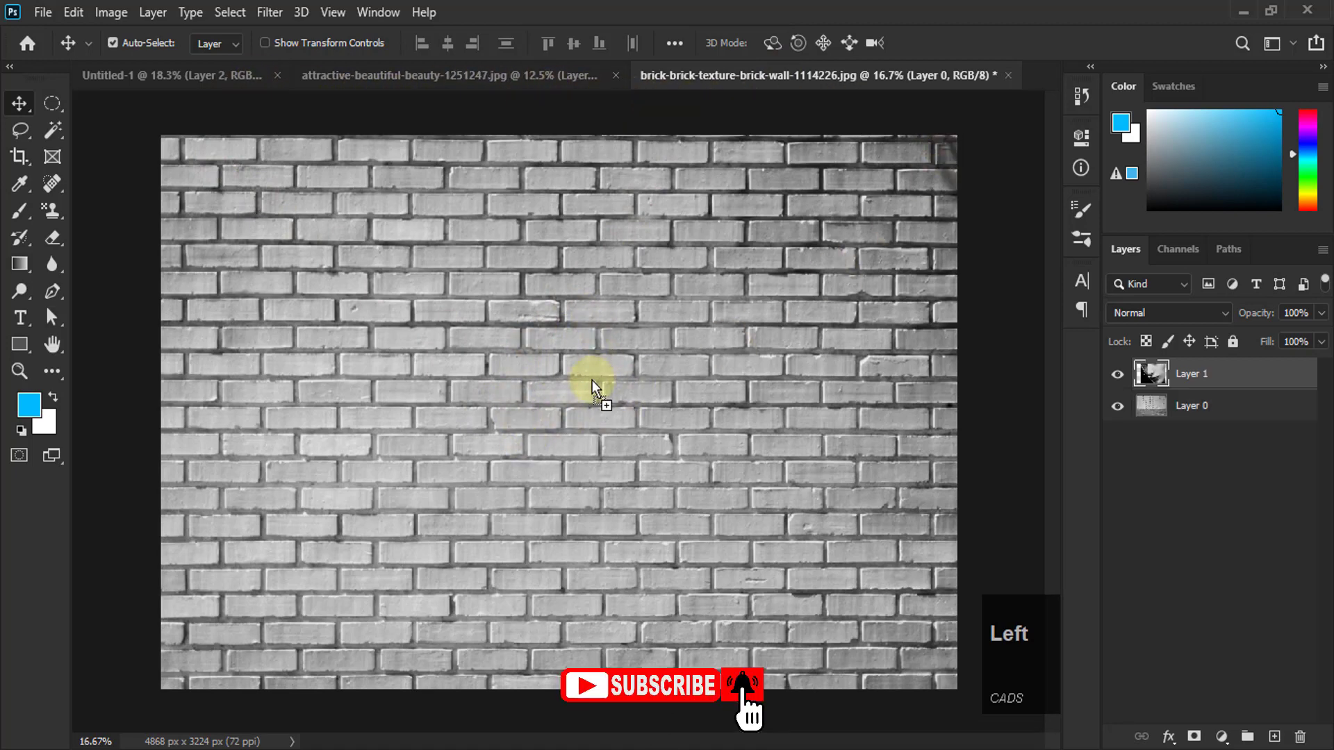
pyautogui.press('ctrl')
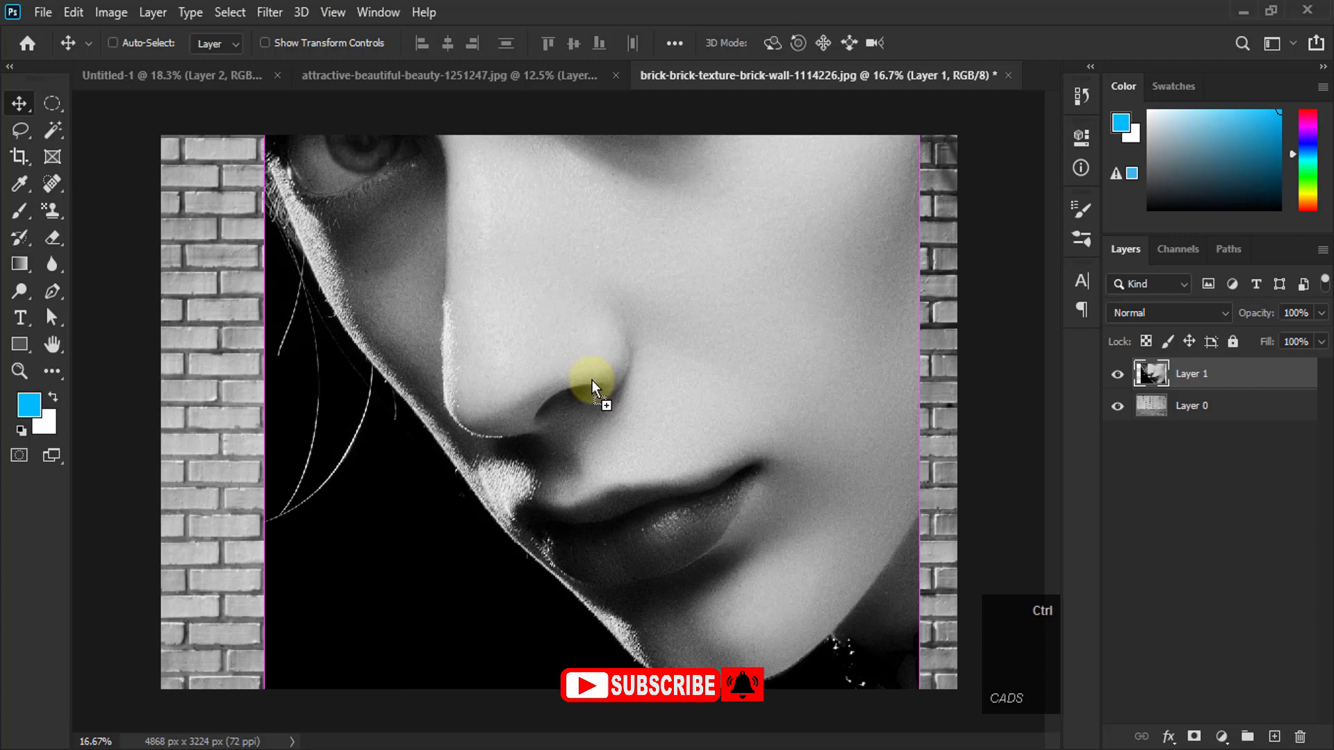
pyautogui.hotkey('ctrl', 'z')
# Copy the portrait layer into the brick wall document and shift it slightly to the right over the bricks
pyautogui.click(494, 80)
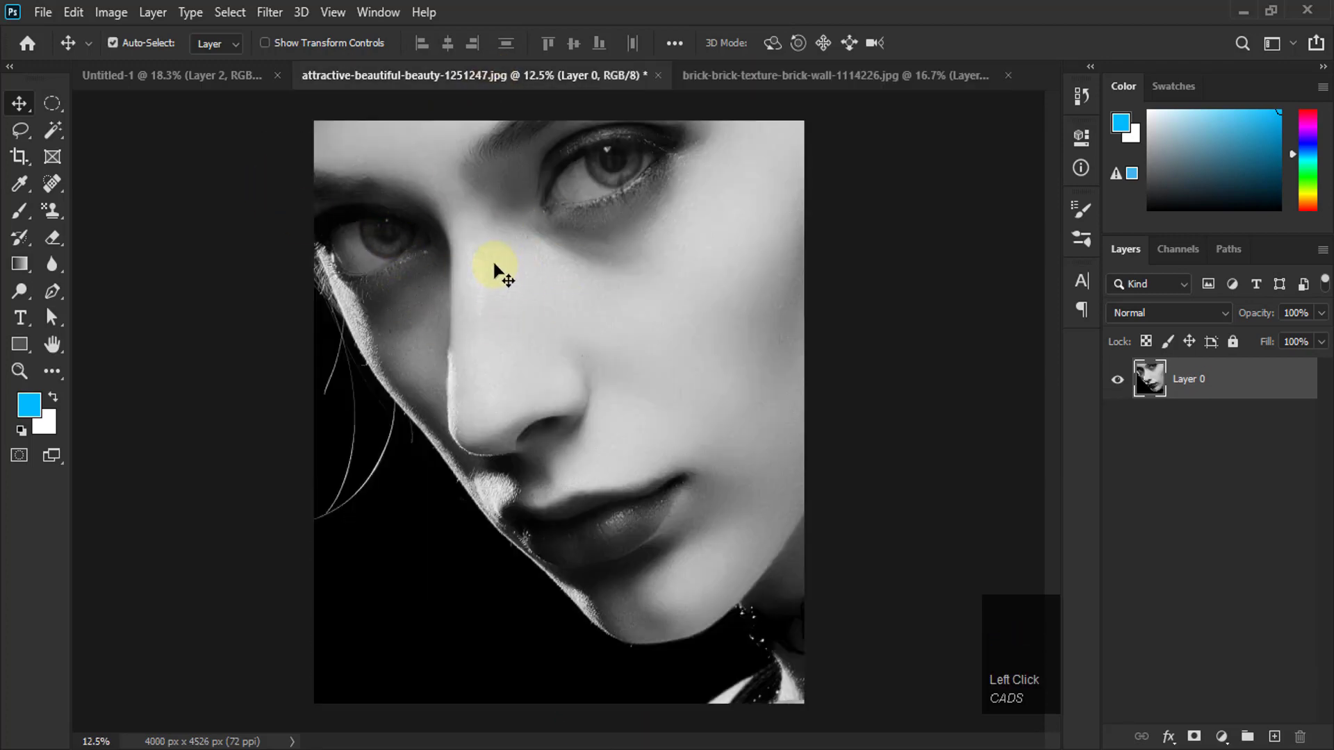
pyautogui.click(73, 12)
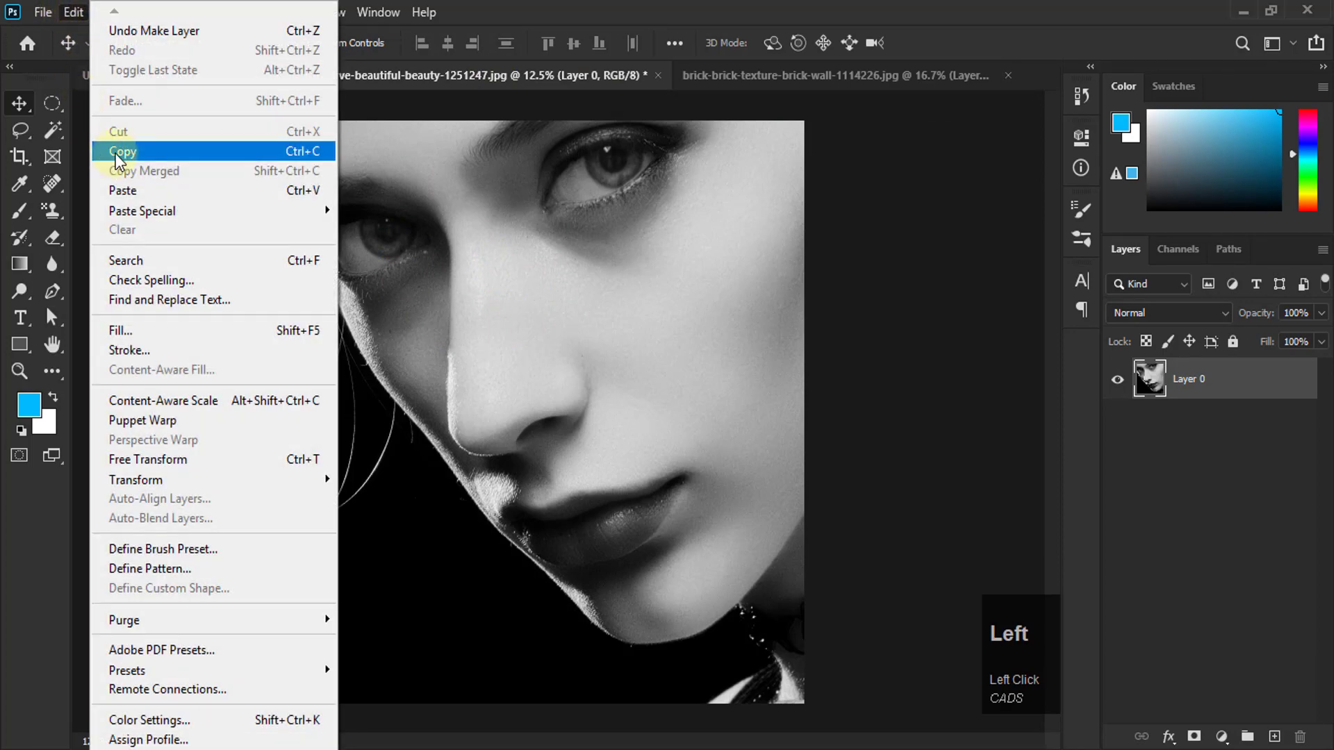
pyautogui.click(118, 153)
pyautogui.click(873, 76)
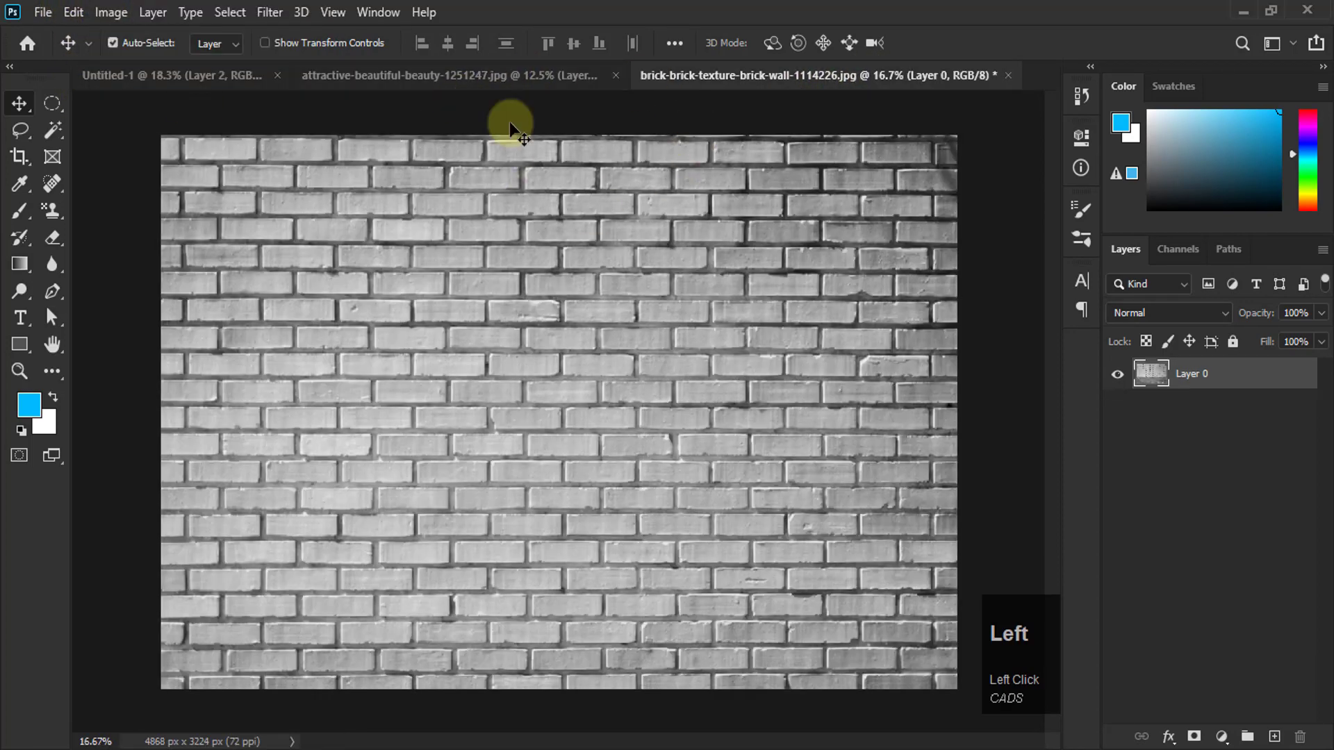
pyautogui.click(73, 12)
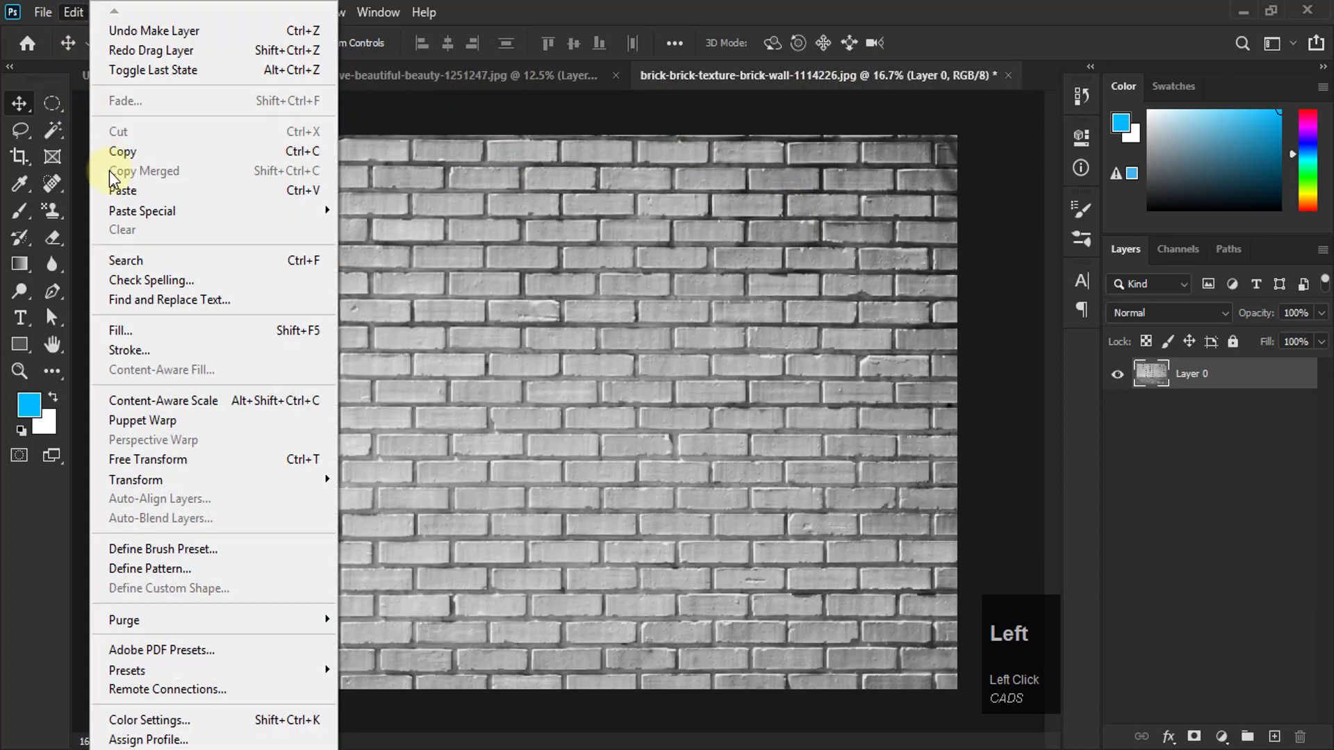
pyautogui.click(118, 191)
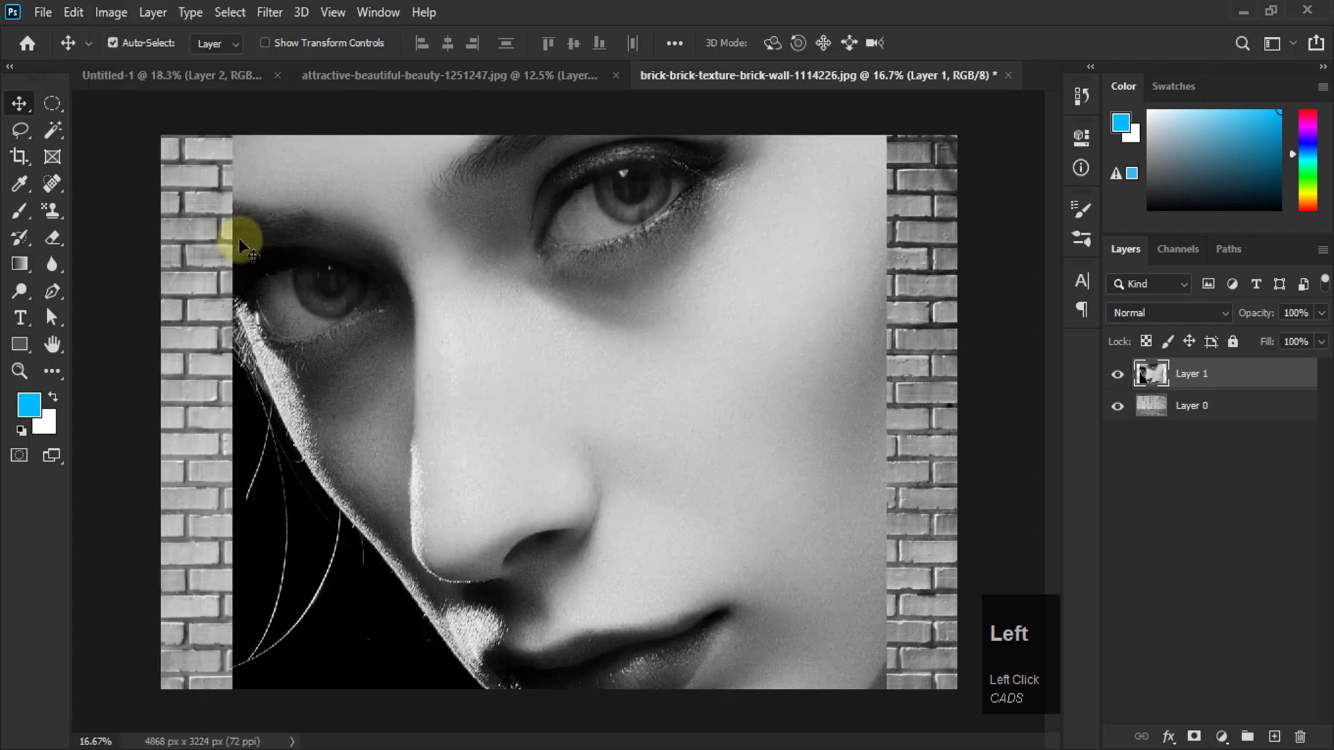
pyautogui.moveTo(619, 289); pyautogui.dragTo(667, 271)
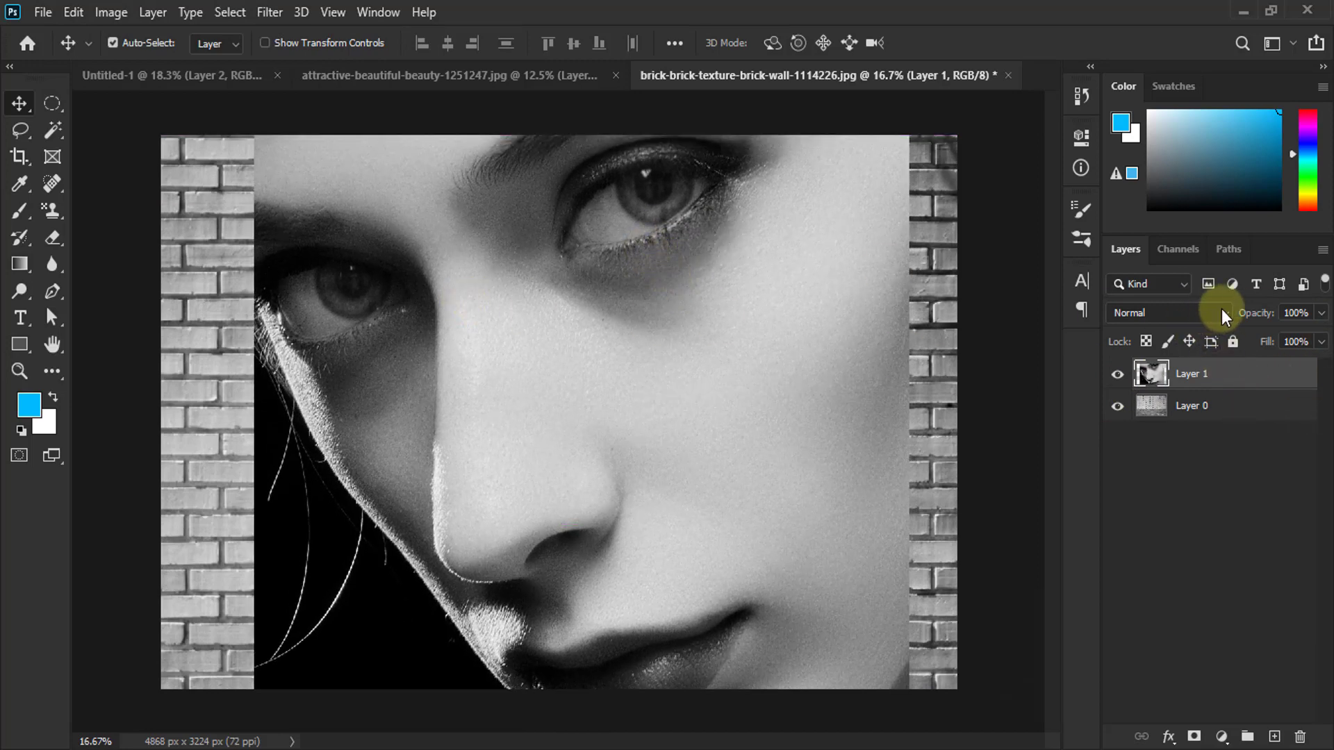
# Set the portrait layer's blend mode to Vivid Light and preview other modes such as Difference, keeping Vivid Light
pyautogui.click(1222, 309)
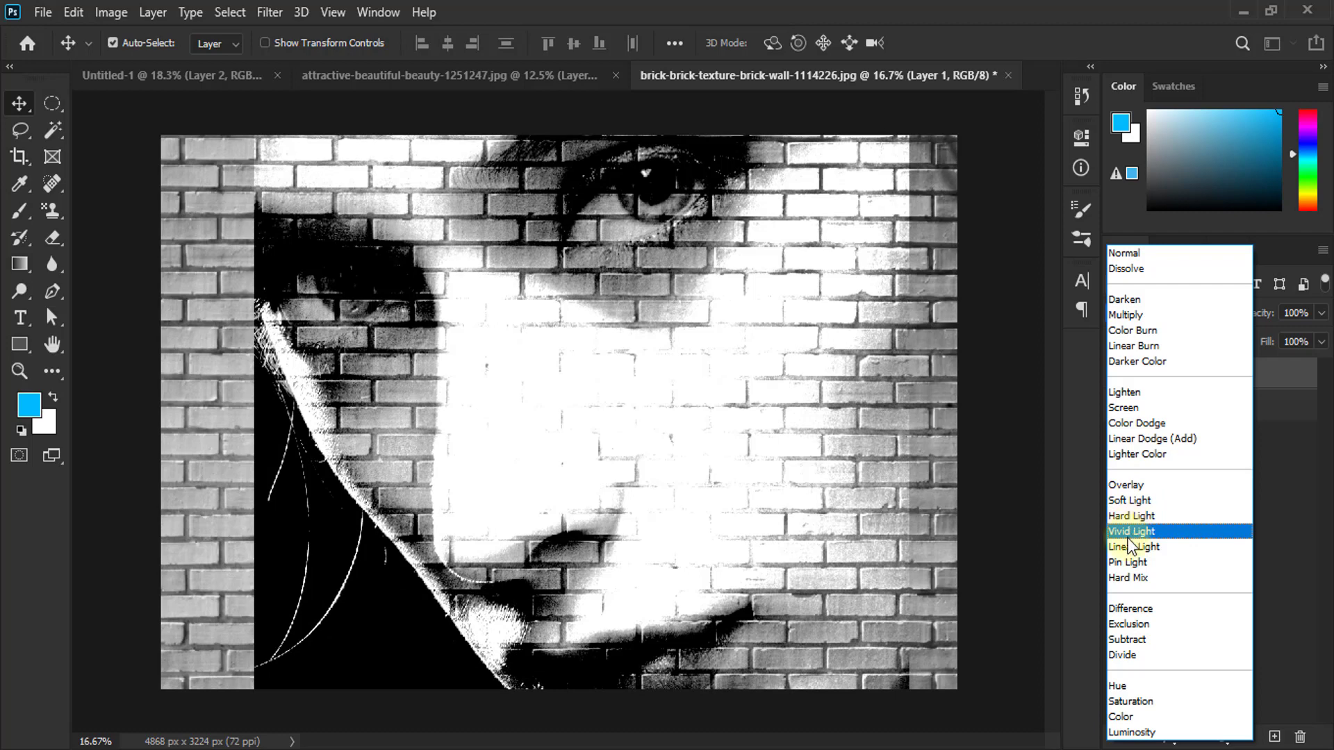
pyautogui.click(1127, 538)
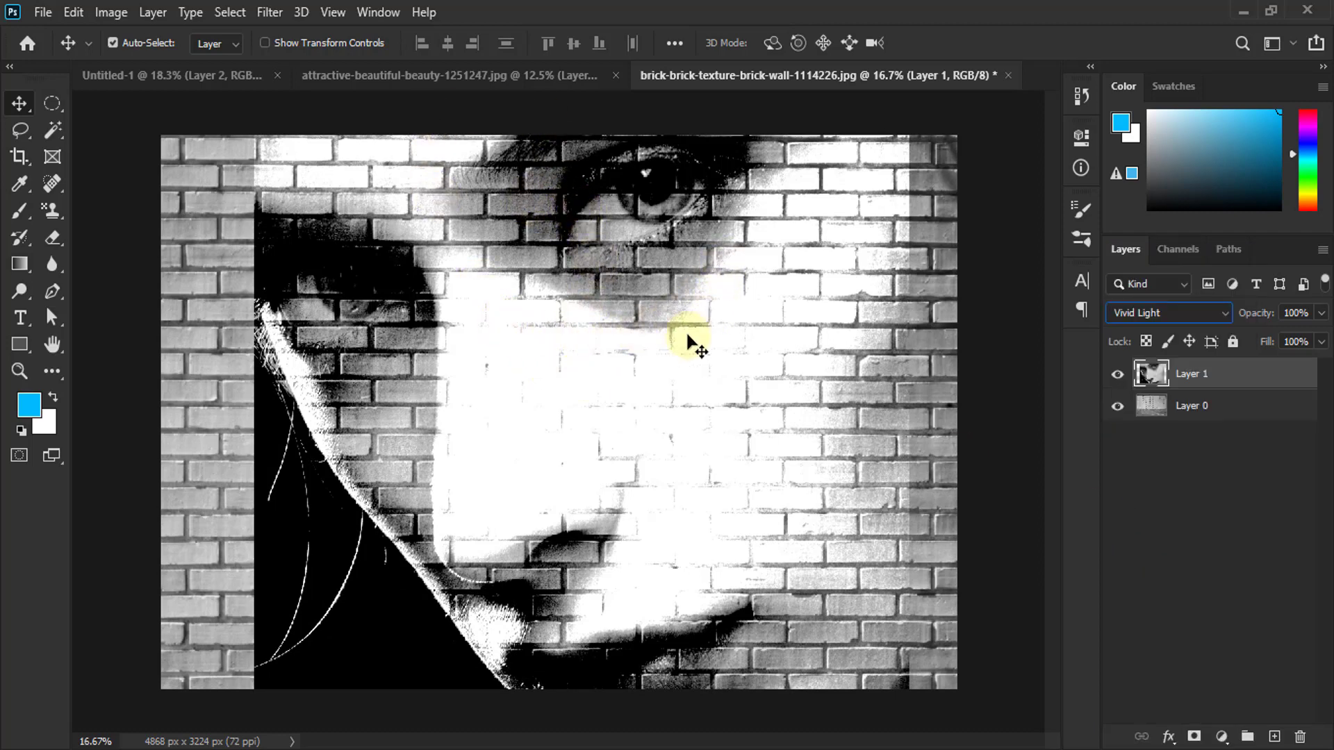
pyautogui.click(1161, 314)
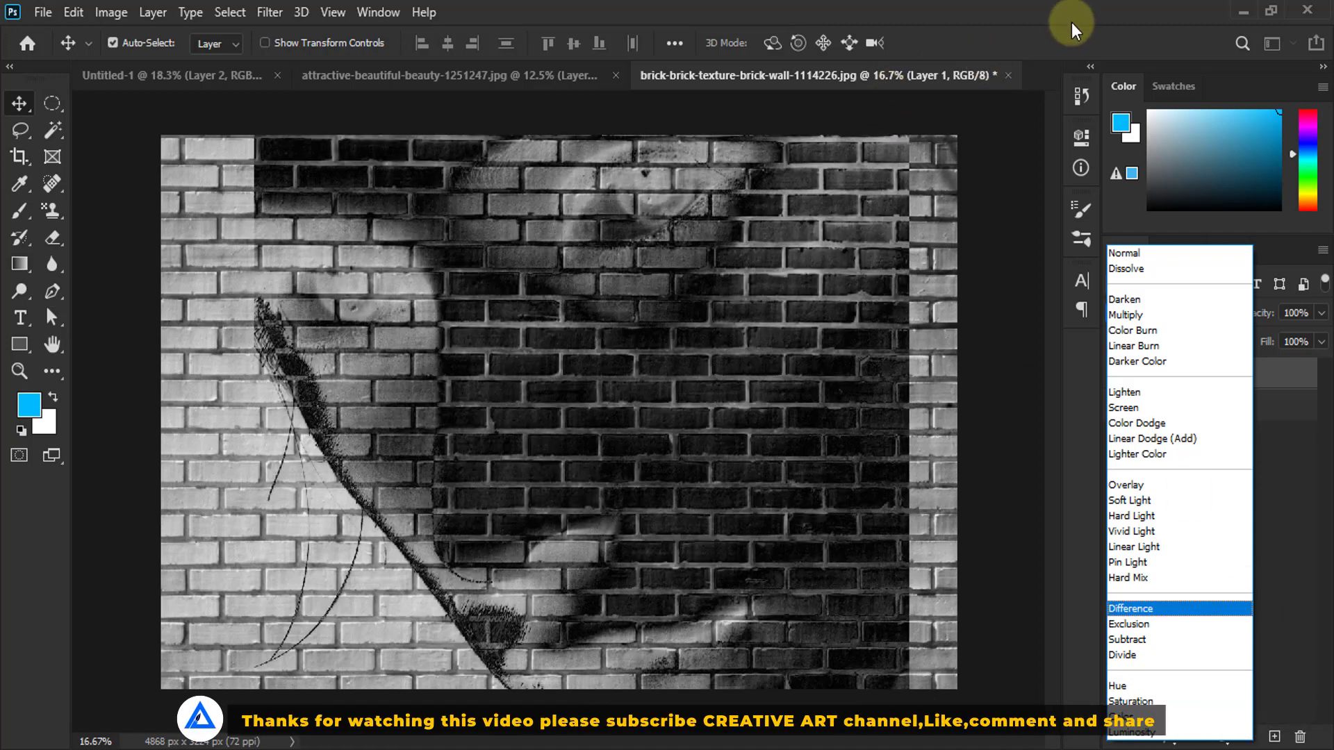
pyautogui.click(1072, 23)
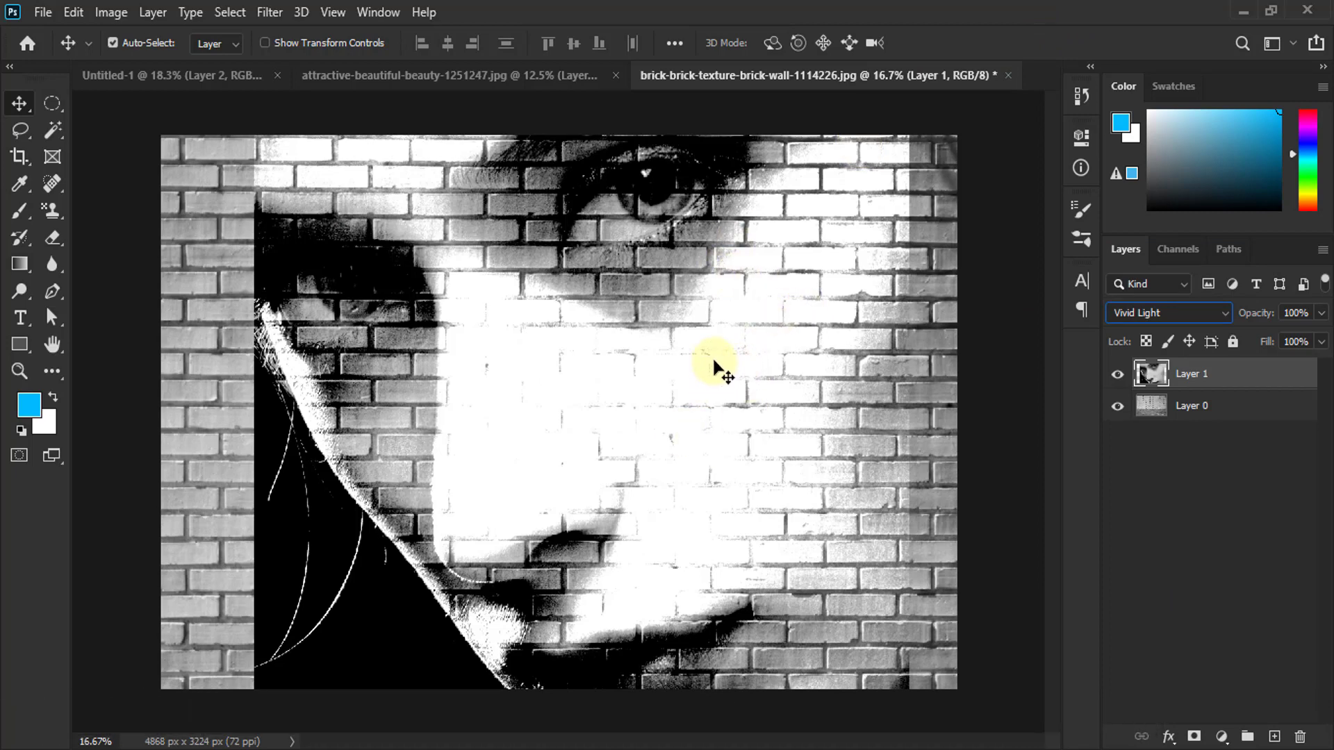
# Open the mockup-graphics-q9BAy-GGEMs-unsplash tomato photo and unlock its Background layer
pyautogui.click(43, 12)
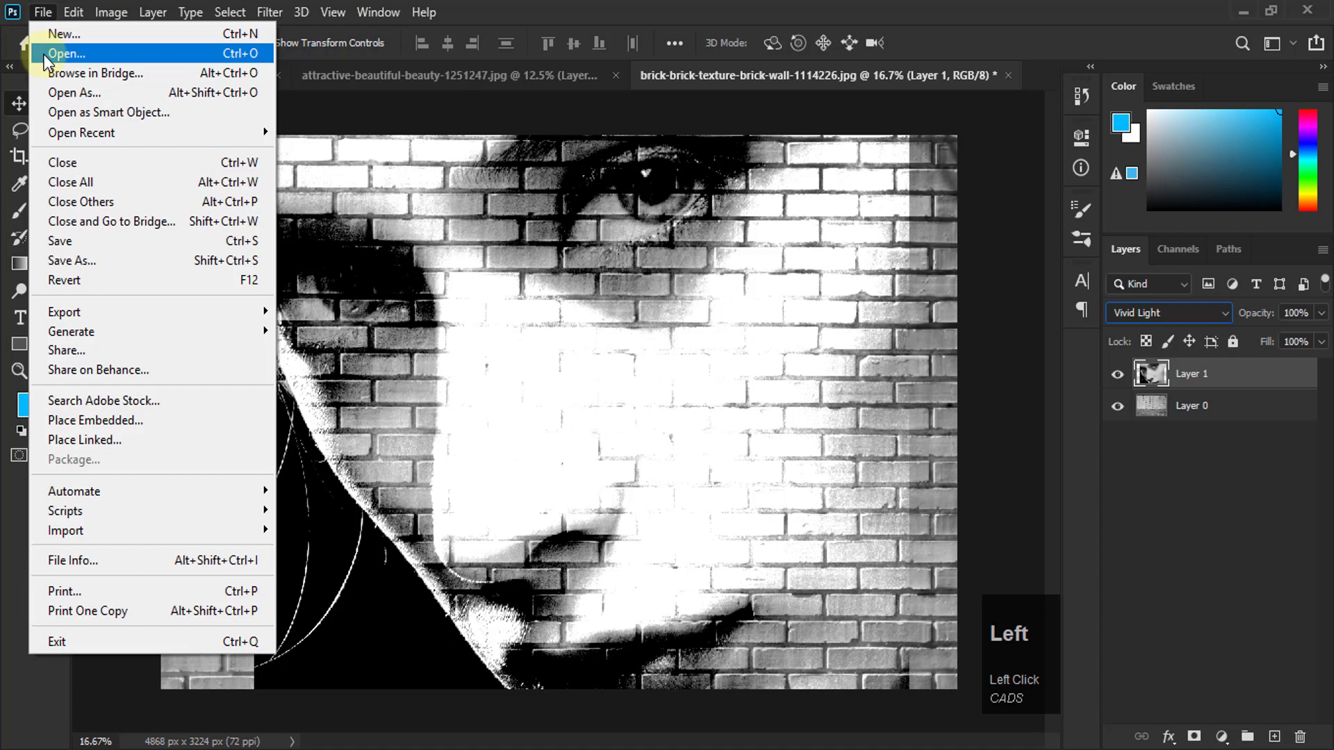
pyautogui.click(44, 56)
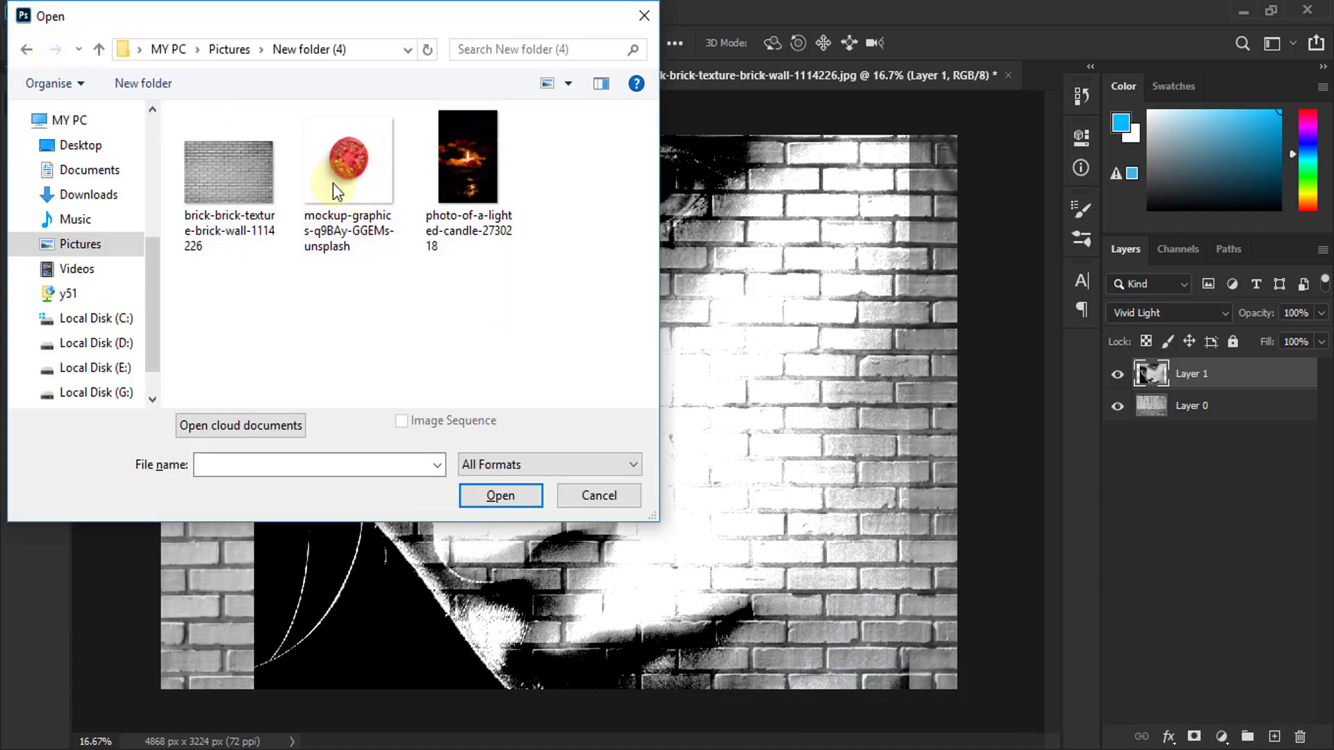
pyautogui.click(344, 171)
pyautogui.click(501, 495)
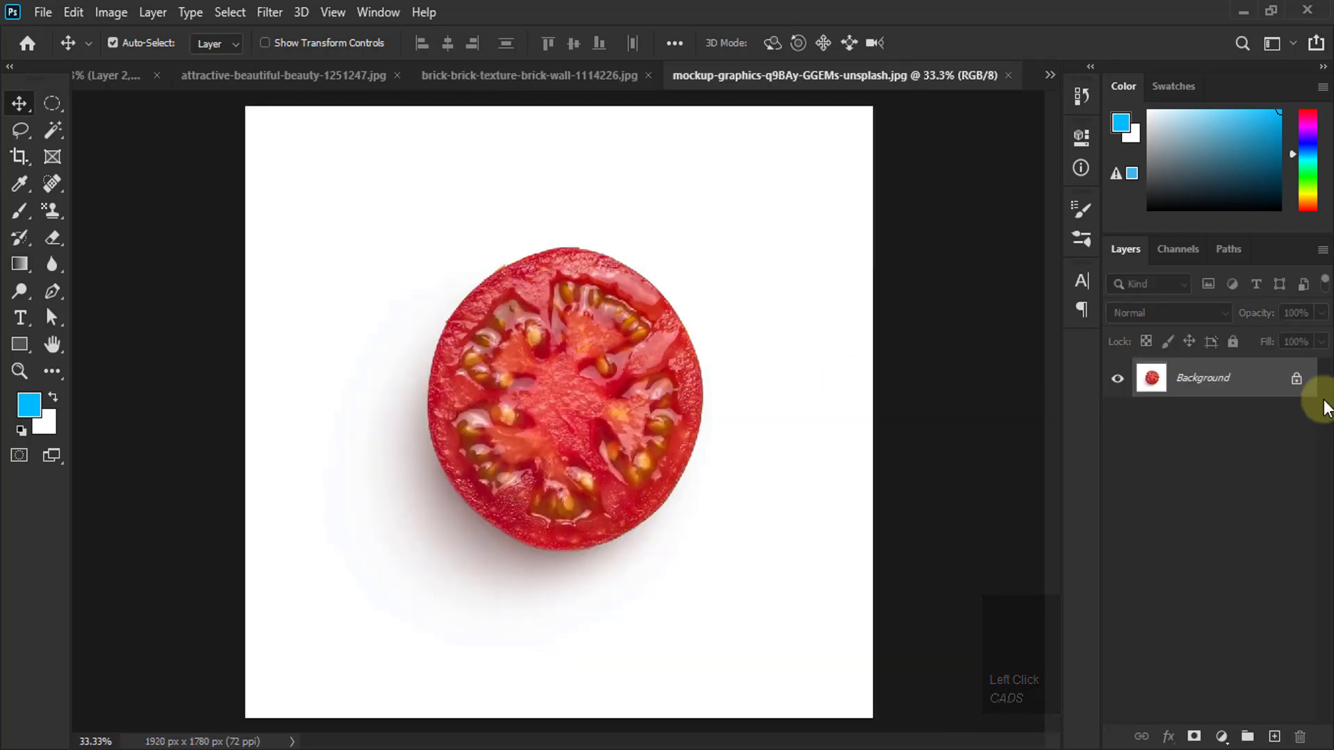
pyautogui.click(1296, 379)
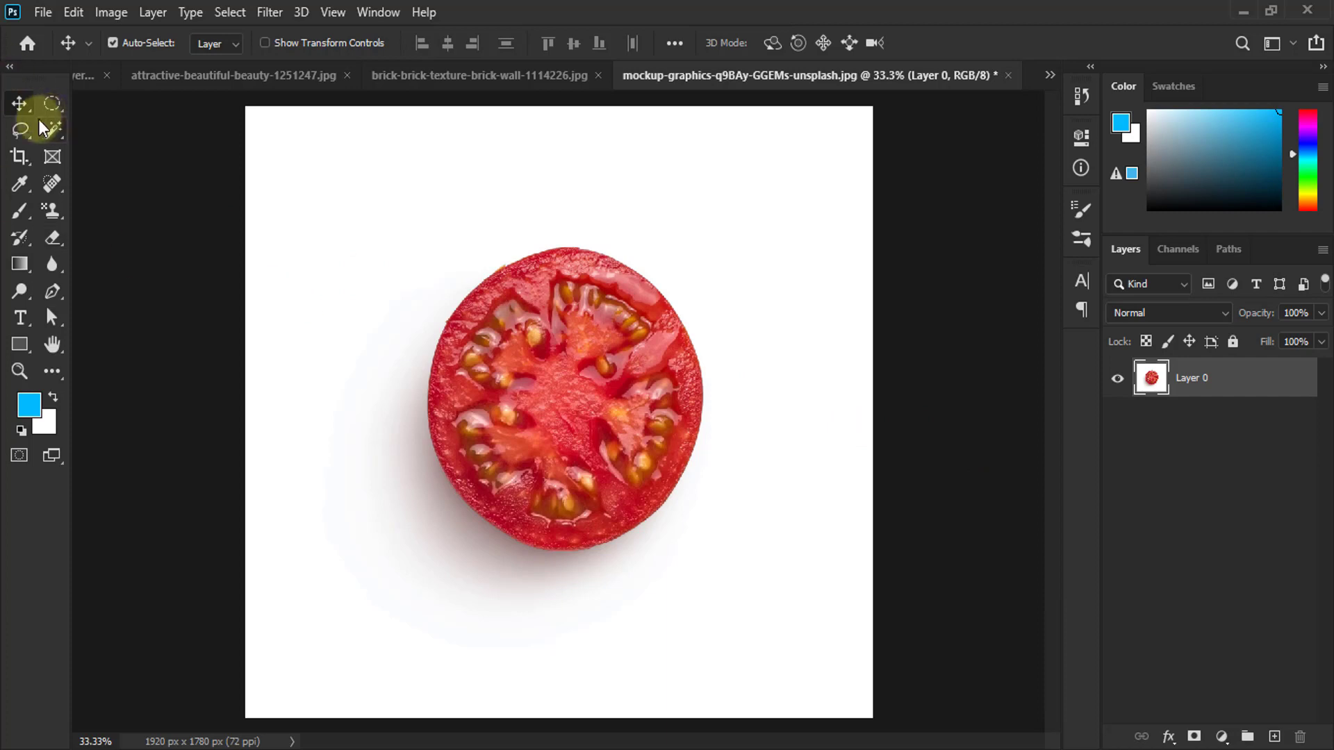
# Select the white background and the shadow around the tomato with the Magic Wand, and invert the selection to the tomato
pyautogui.moveTo(48, 127); pyautogui.dragTo(119, 173)
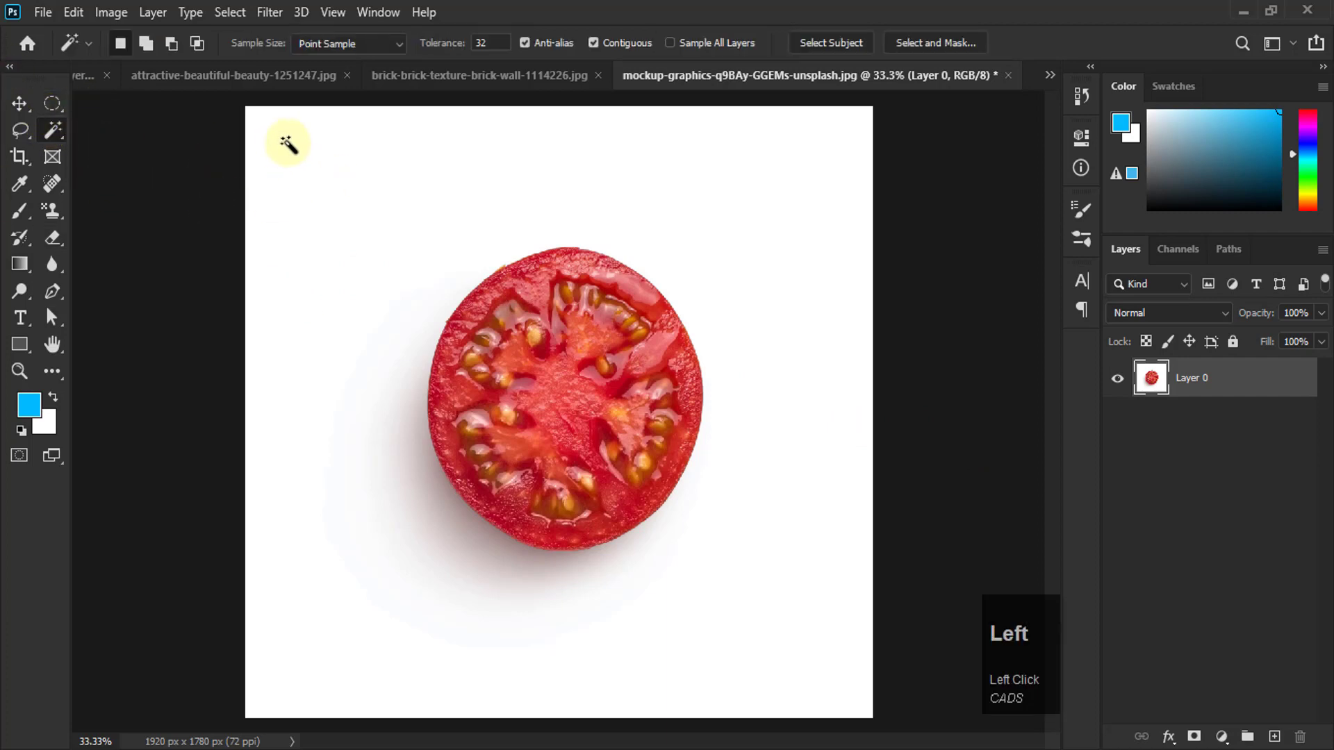
pyautogui.keyDown('shift'); pyautogui.click(438, 563); pyautogui.keyUp('shift')
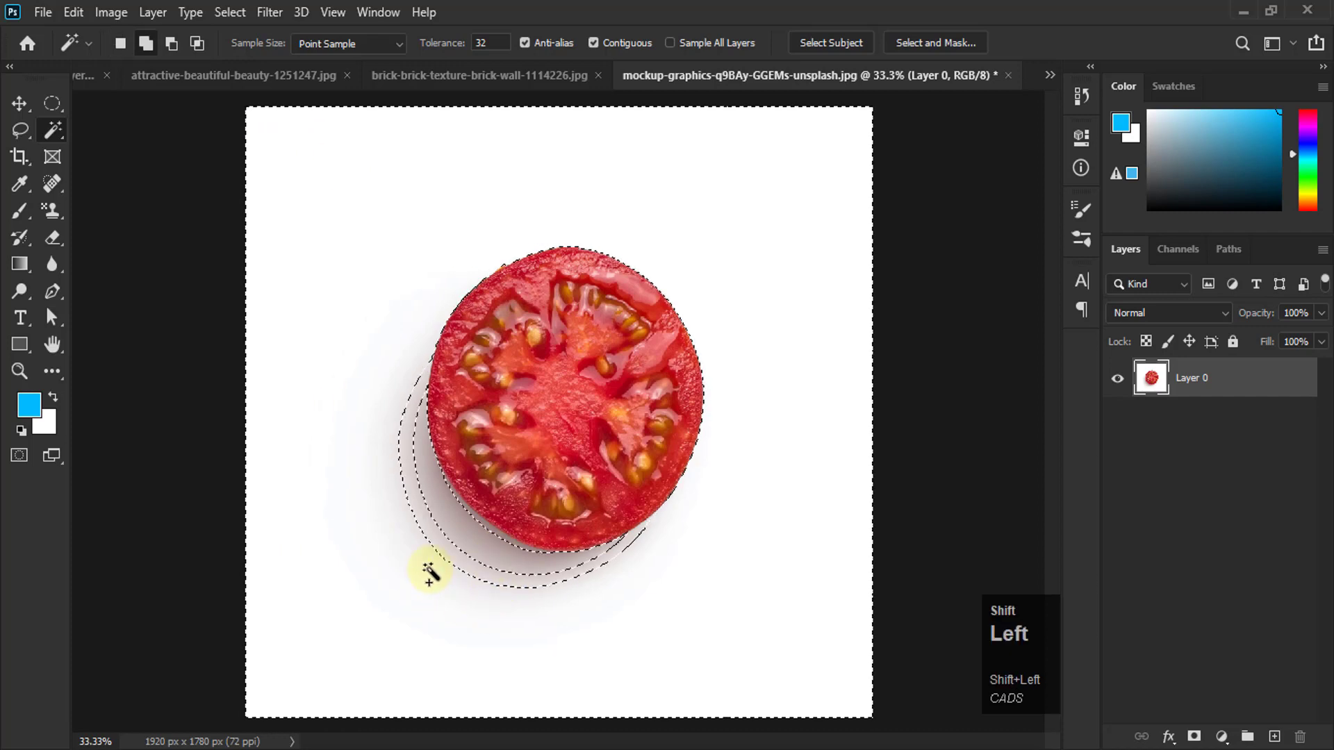
pyautogui.keyDown('shift'); pyautogui.click(450, 552); pyautogui.keyUp('shift')
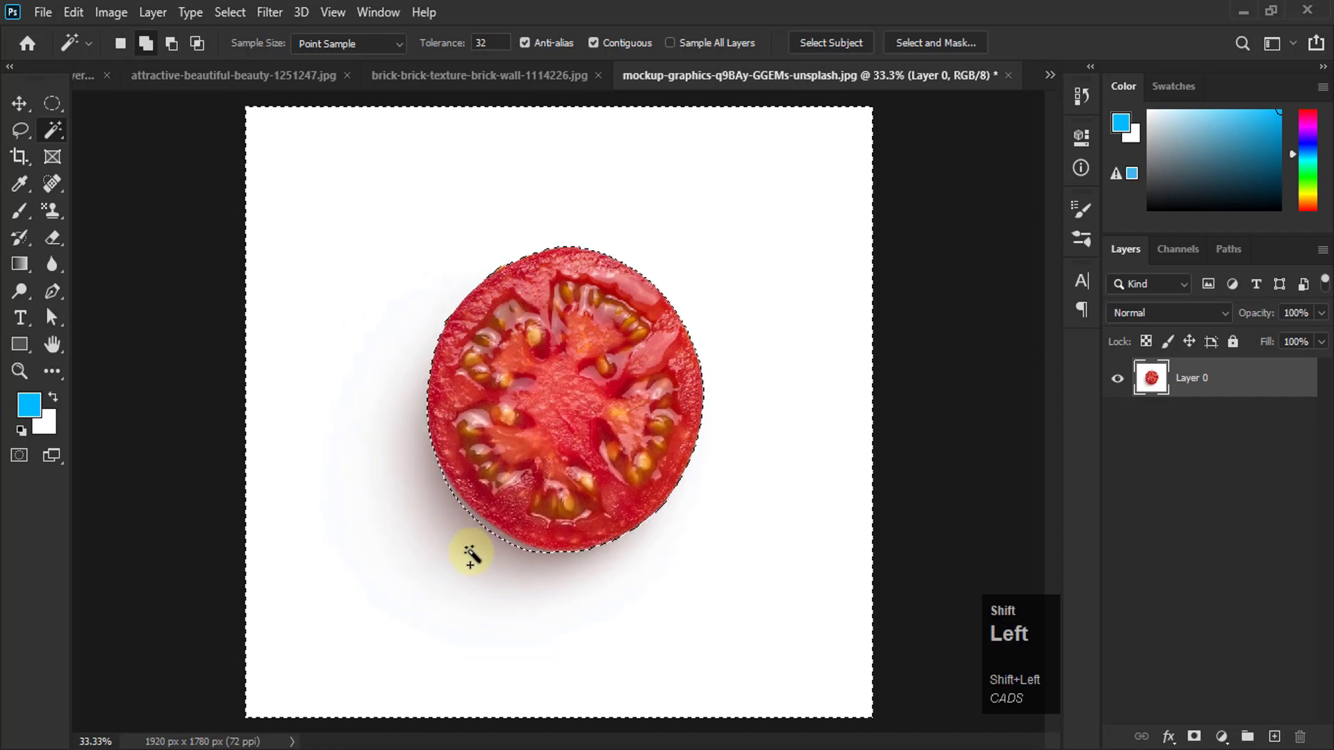
pyautogui.keyDown('alt'); pyautogui.scroll(4, 498, 542); pyautogui.keyUp('alt')
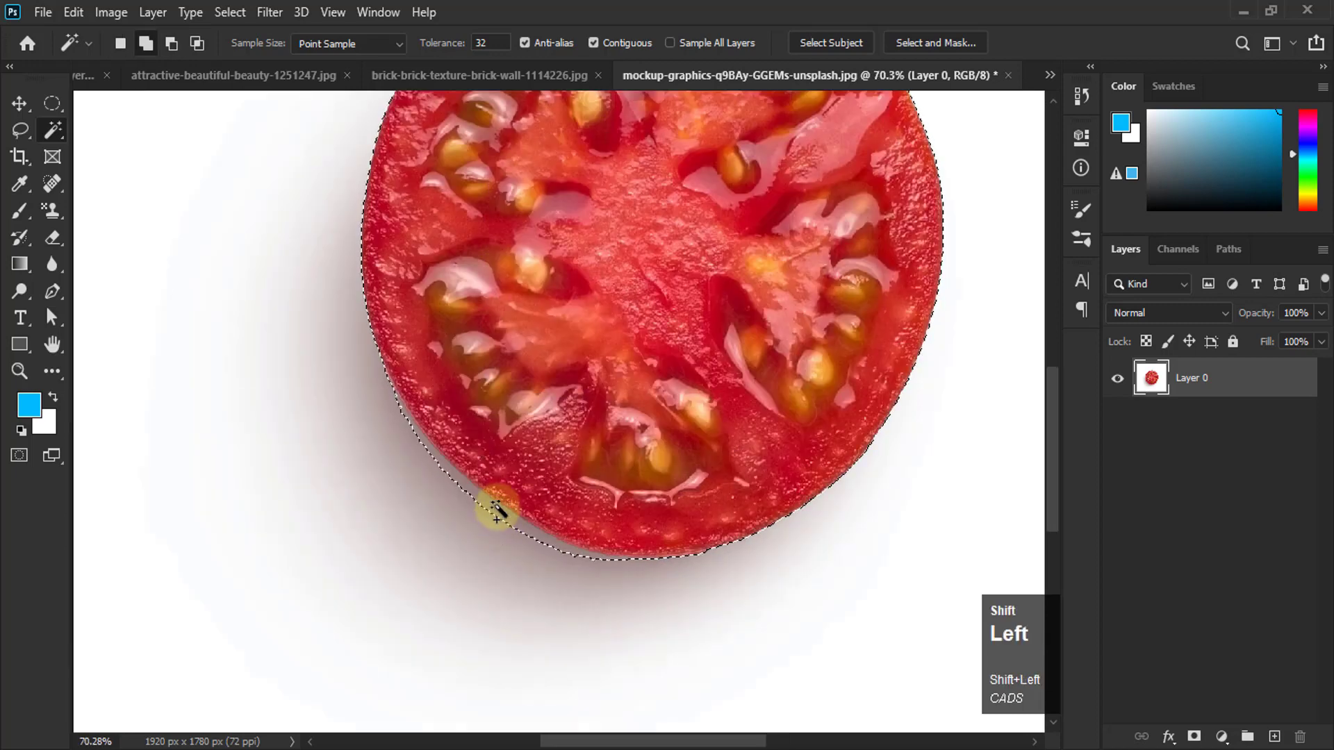
pyautogui.click(371, 465)
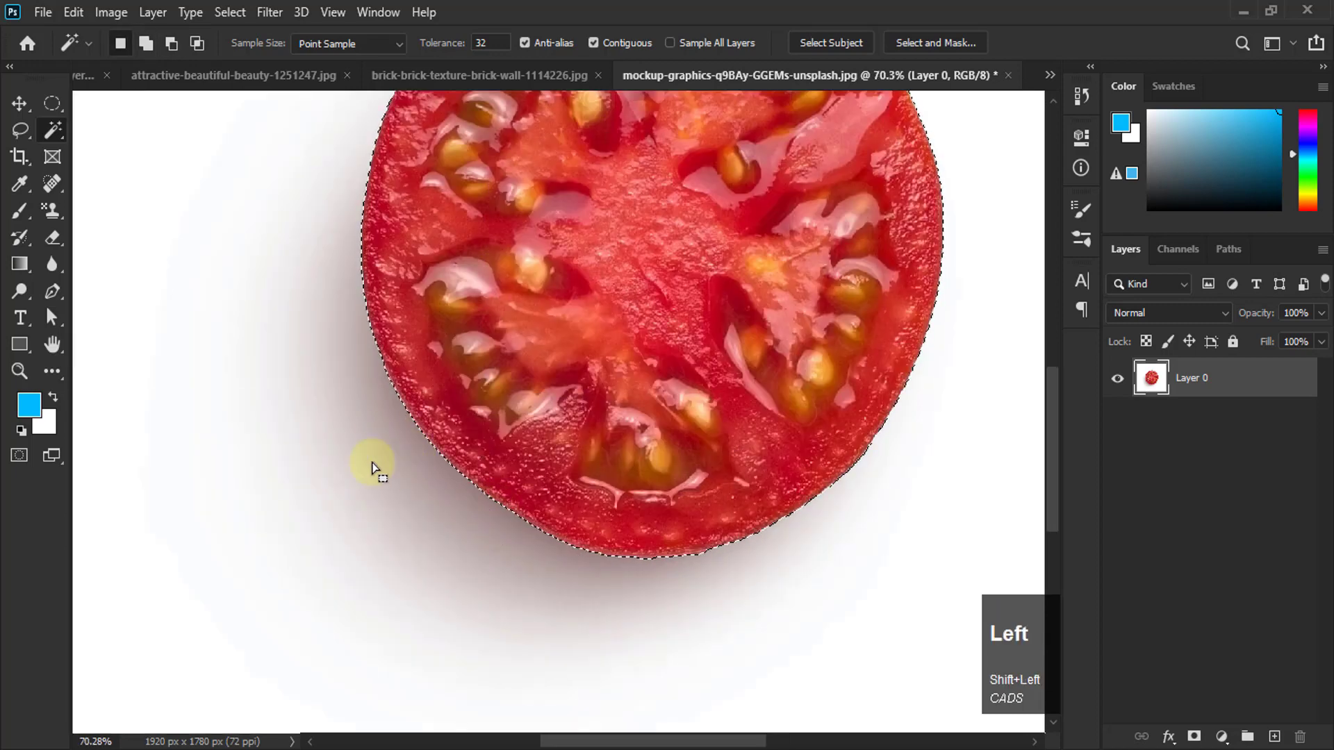
pyautogui.keyDown('alt'); pyautogui.scroll(-3, 536, 479); pyautogui.keyUp('alt')
pyautogui.keyDown('alt'); pyautogui.scroll(-1, 422, 466); pyautogui.keyUp('alt')
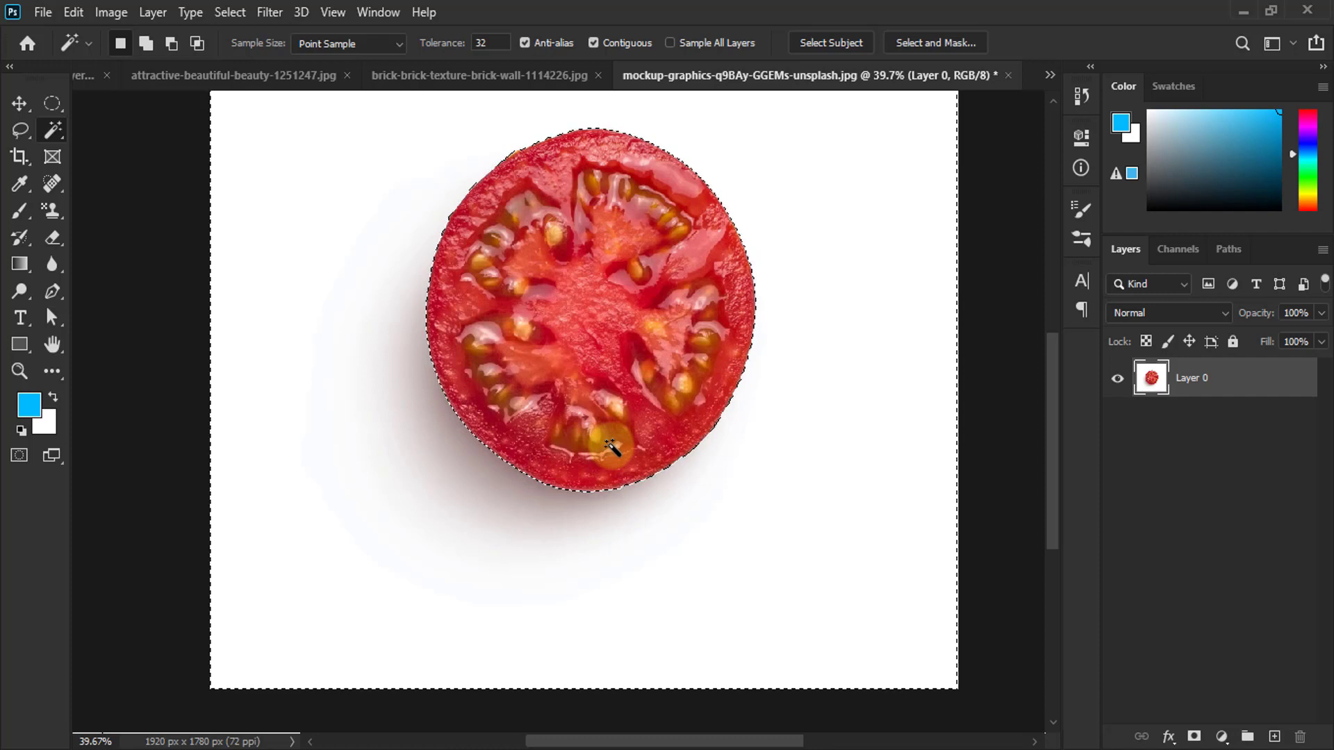
pyautogui.click(230, 14)
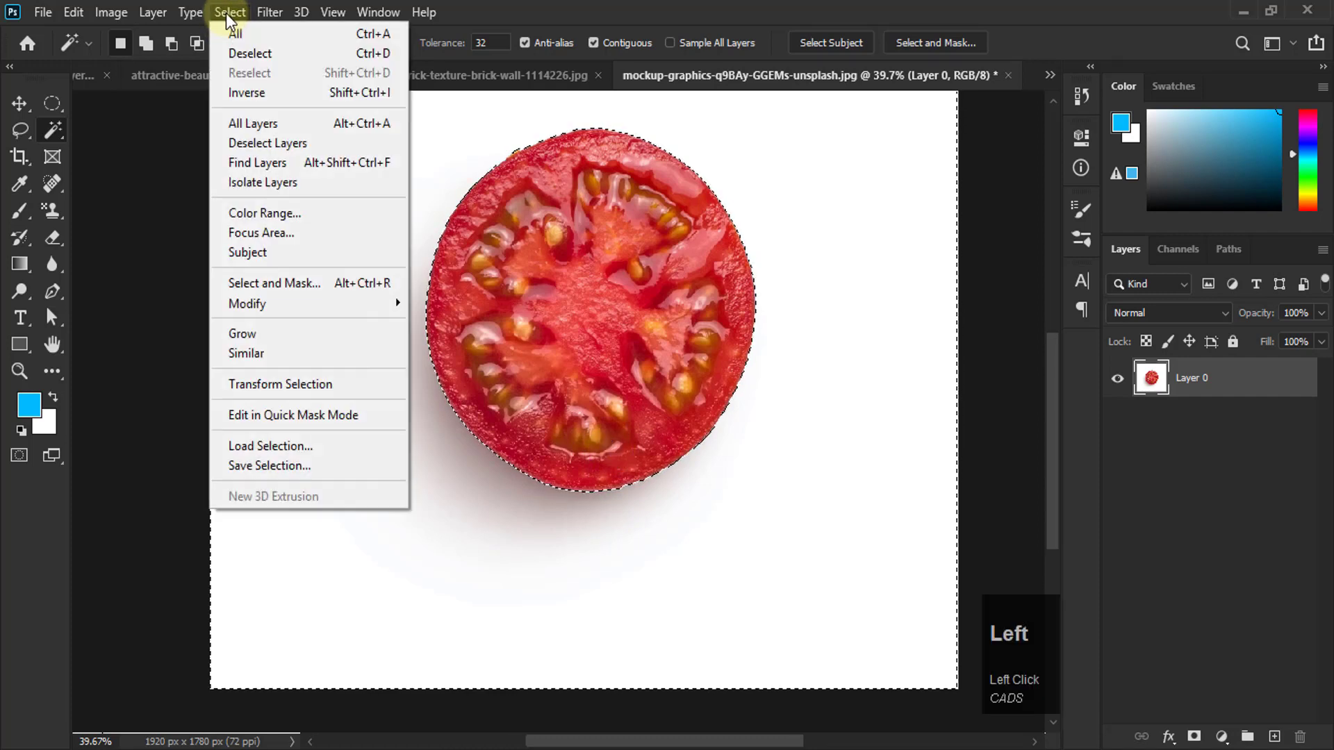
pyautogui.click(237, 92)
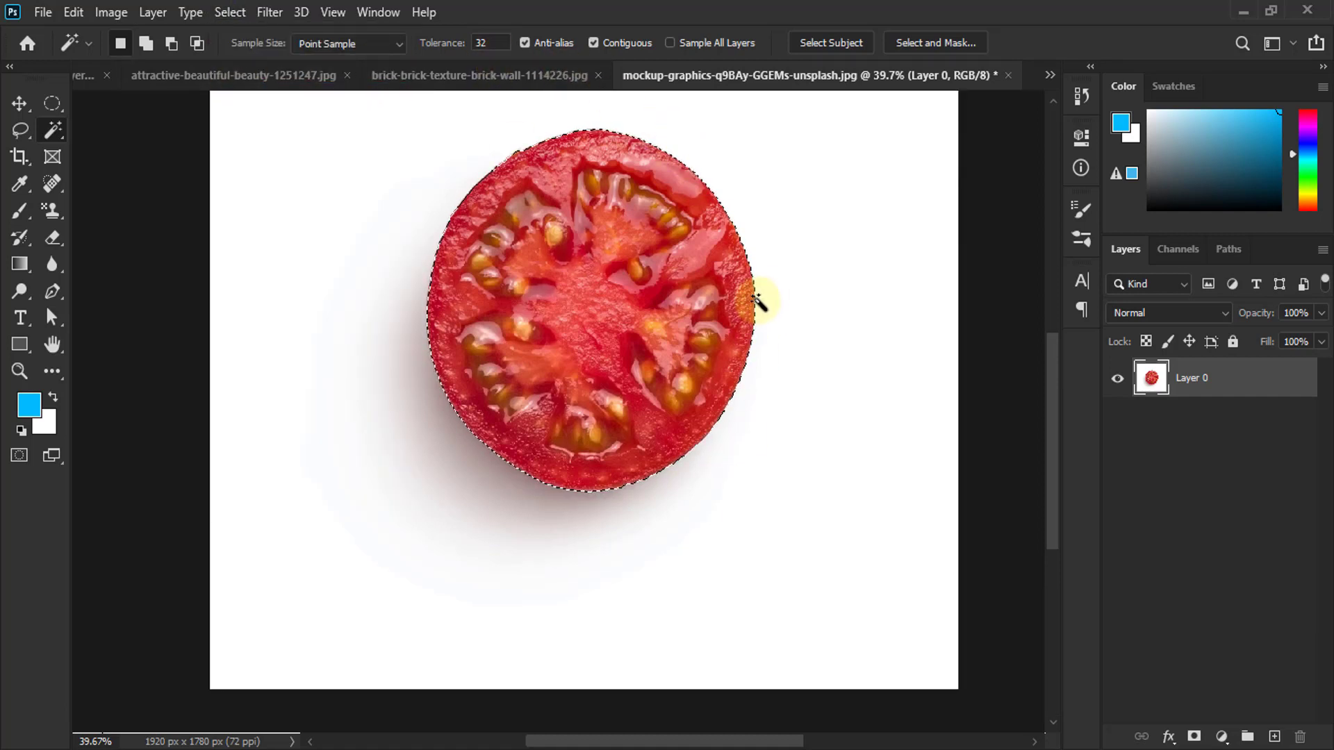
# Add a new layer above the tomato, fill the tomato selection with a medium green foreground colour, and deselect
pyautogui.click(1274, 738)
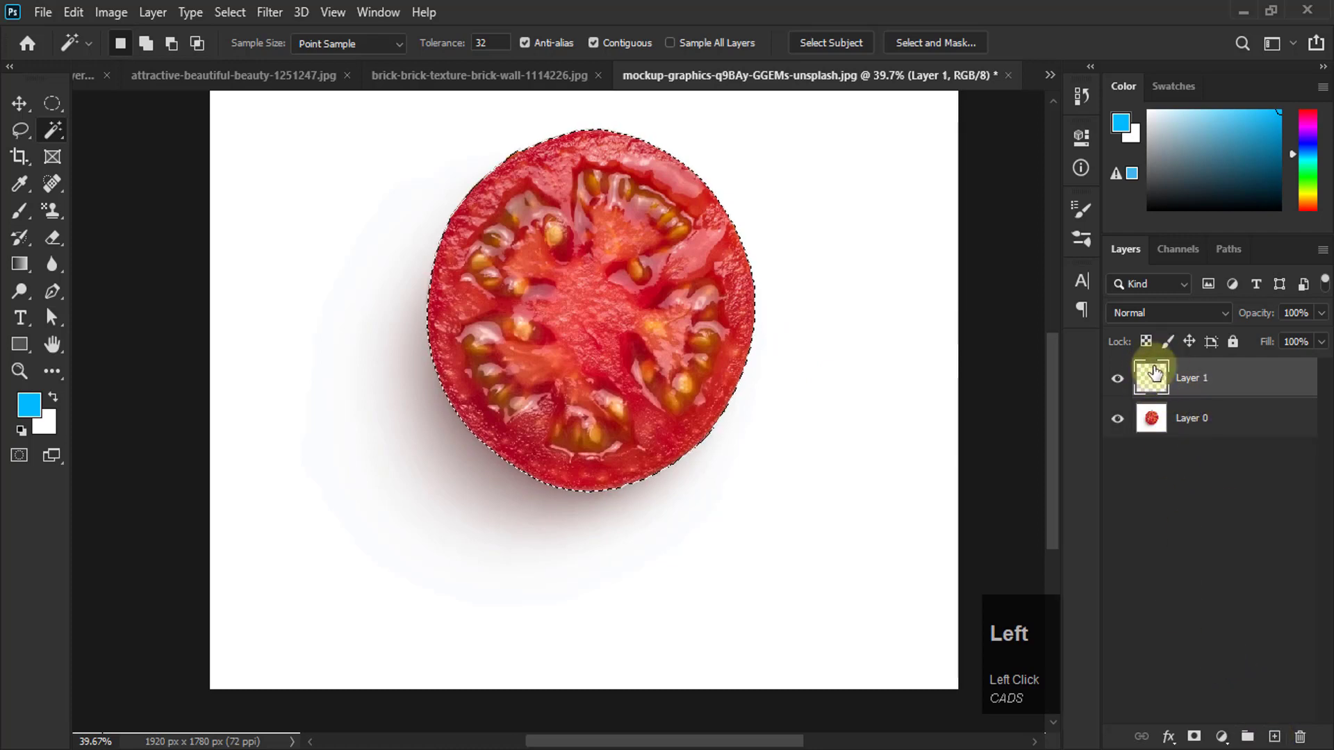
pyautogui.click(29, 404)
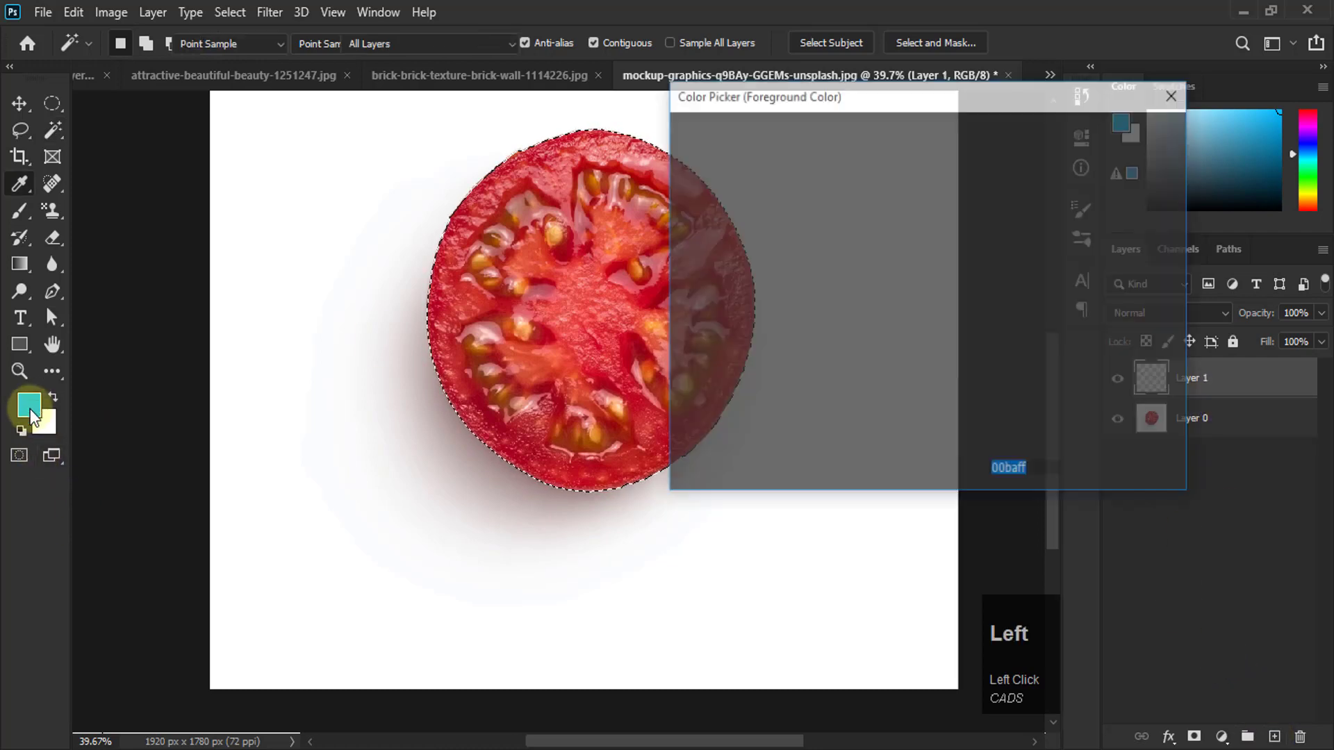
pyautogui.moveTo(950, 295); pyautogui.dragTo(949, 341)
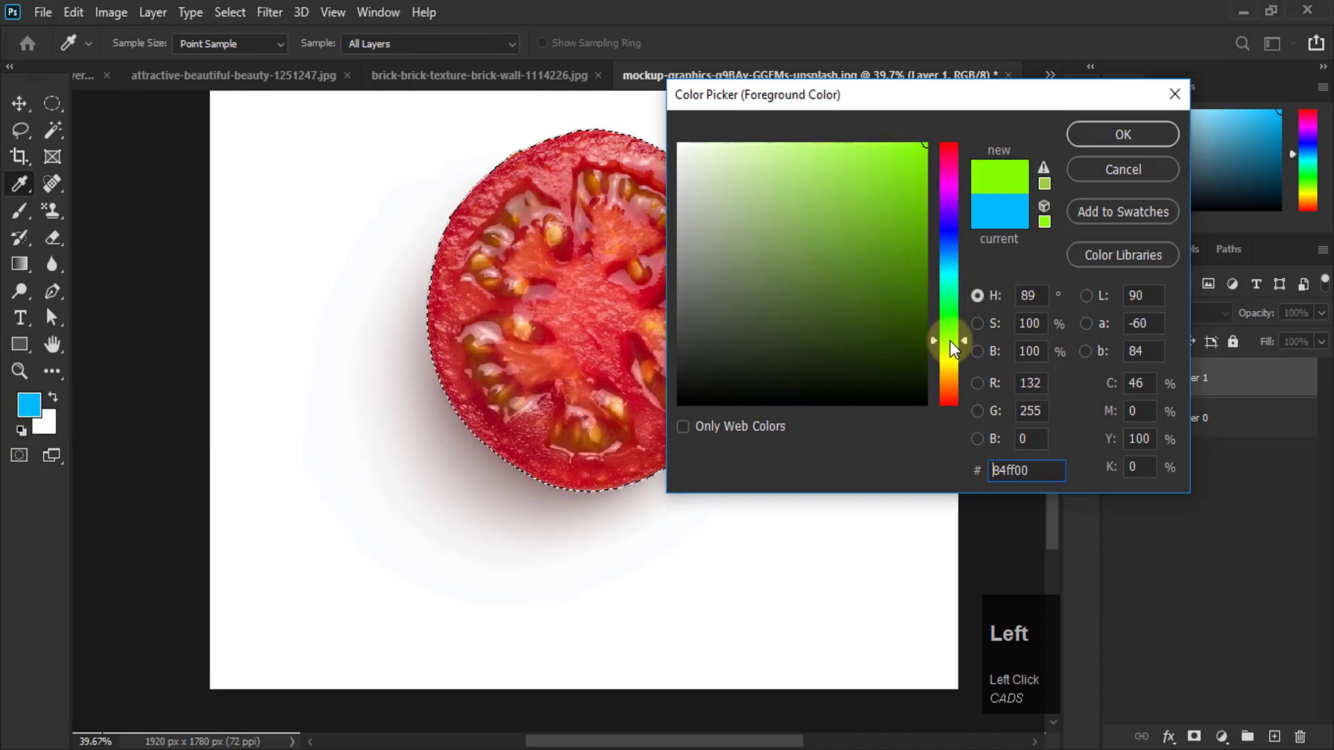
pyautogui.moveTo(911, 238); pyautogui.dragTo(925, 233)
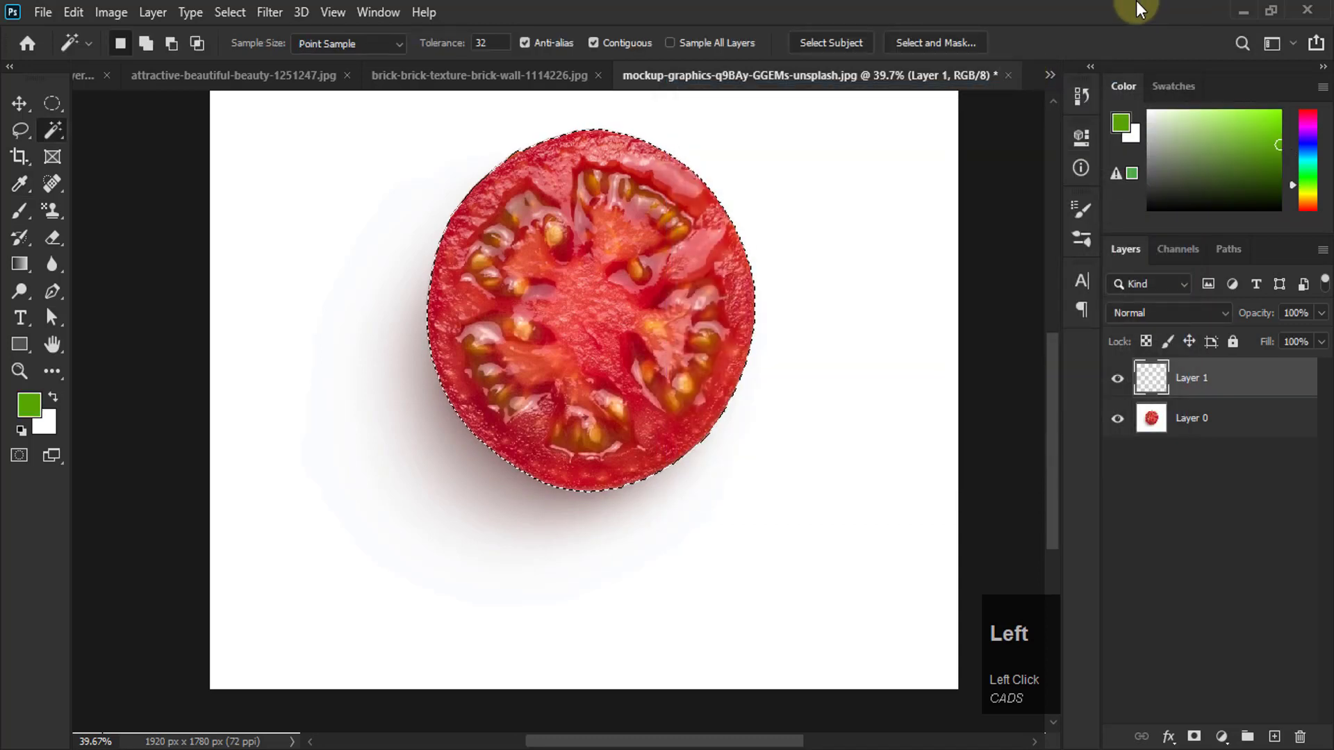
pyautogui.hotkey('alt', 'BackSpace')
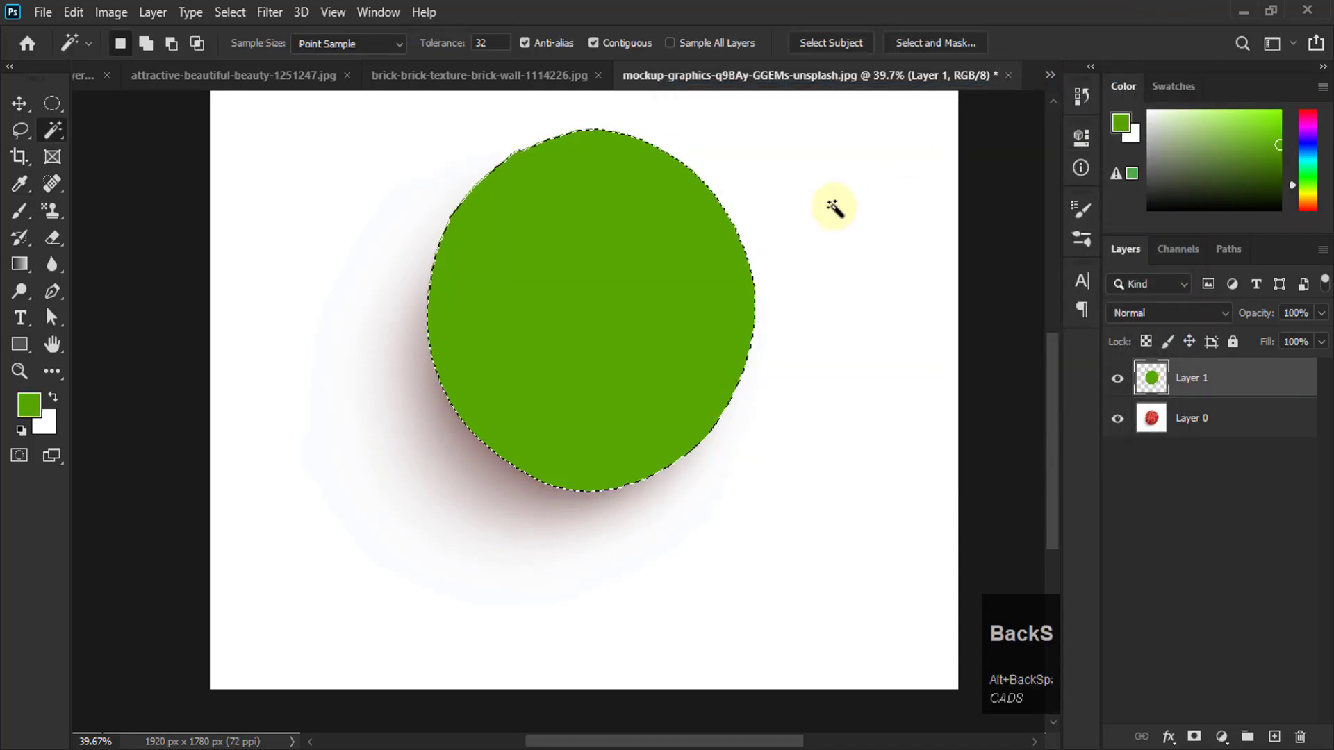
pyautogui.hotkey('ctrl', 'd')
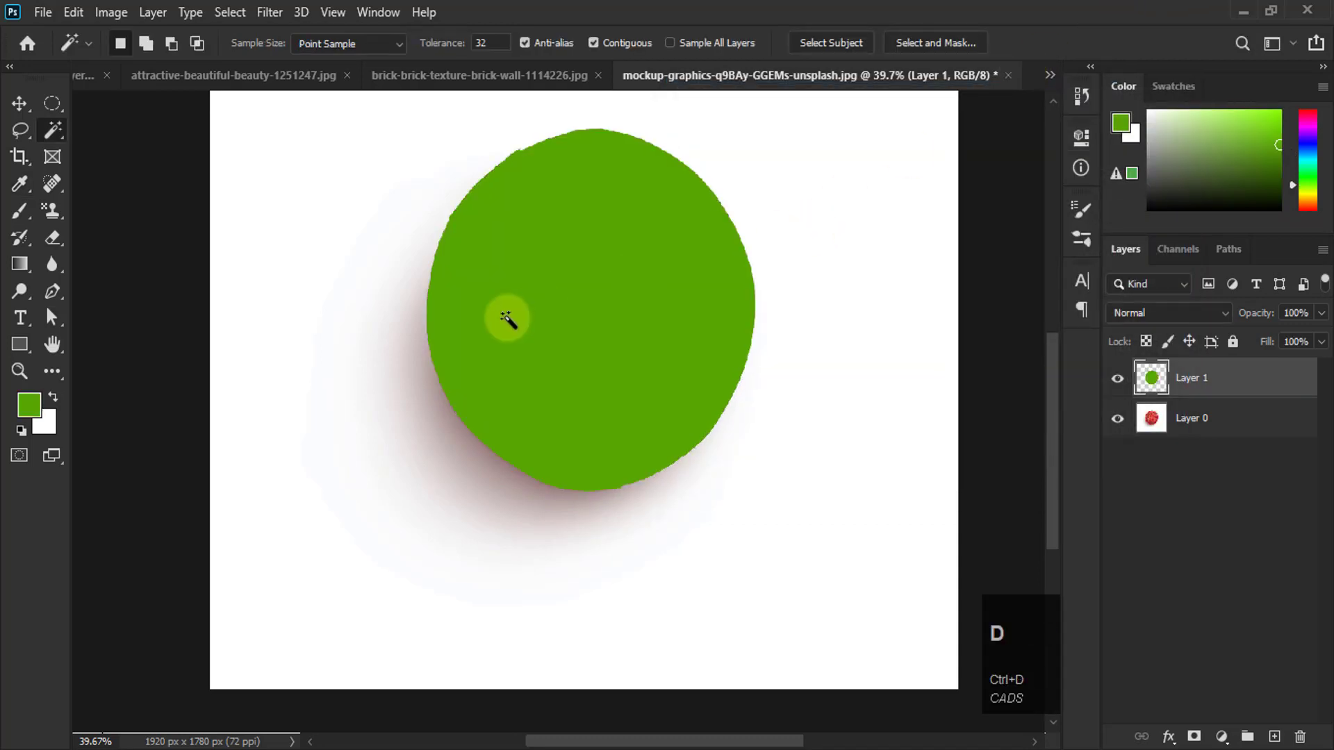
# Preview blend modes such as Color on the green tomato-shaped layer, keeping the mode at Normal
pyautogui.click(16, 101)
pyautogui.click(1147, 378)
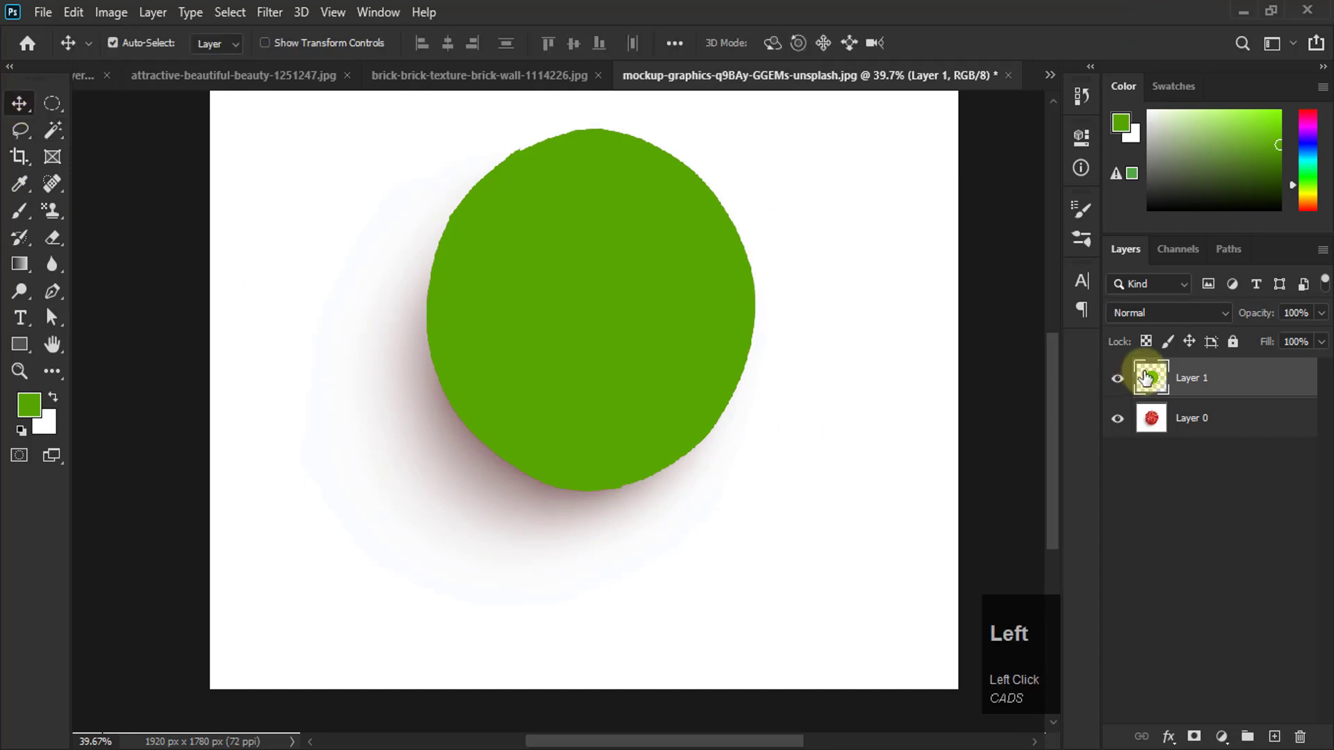
pyautogui.click(1194, 314)
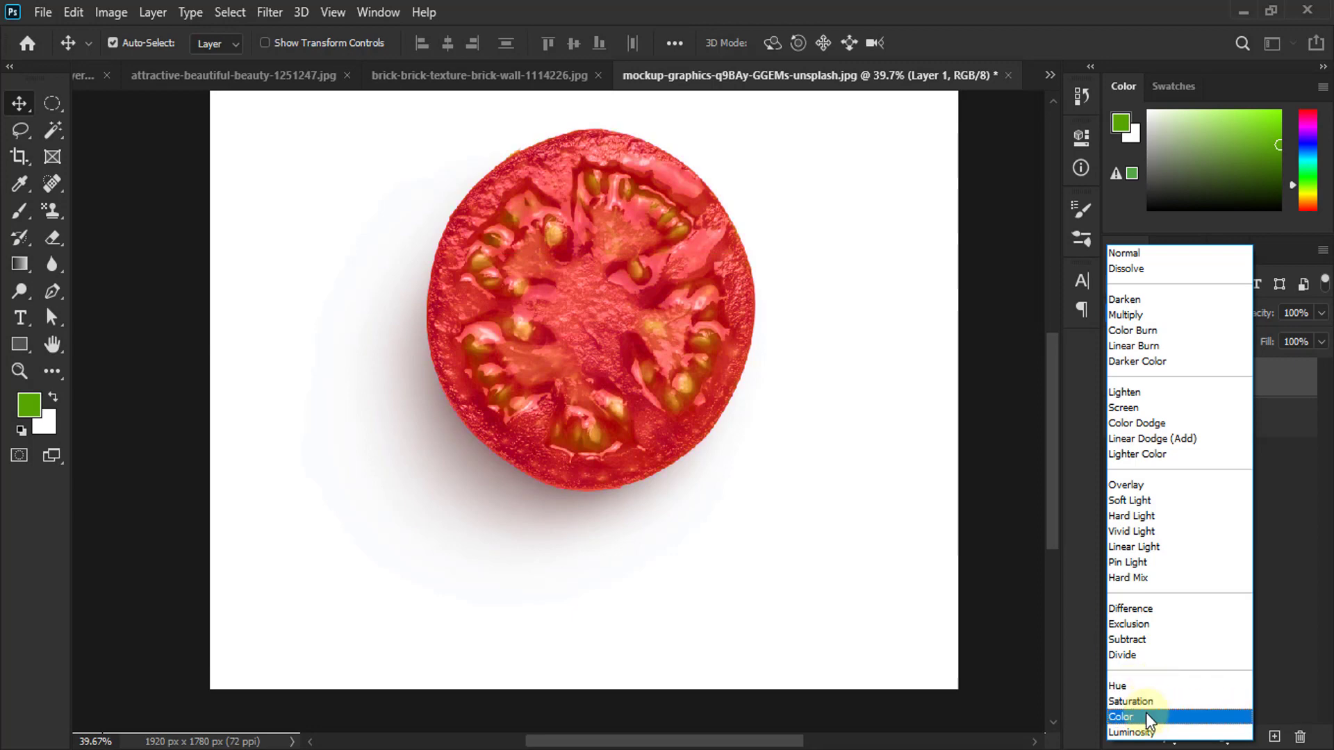
pyautogui.click(1092, 3)
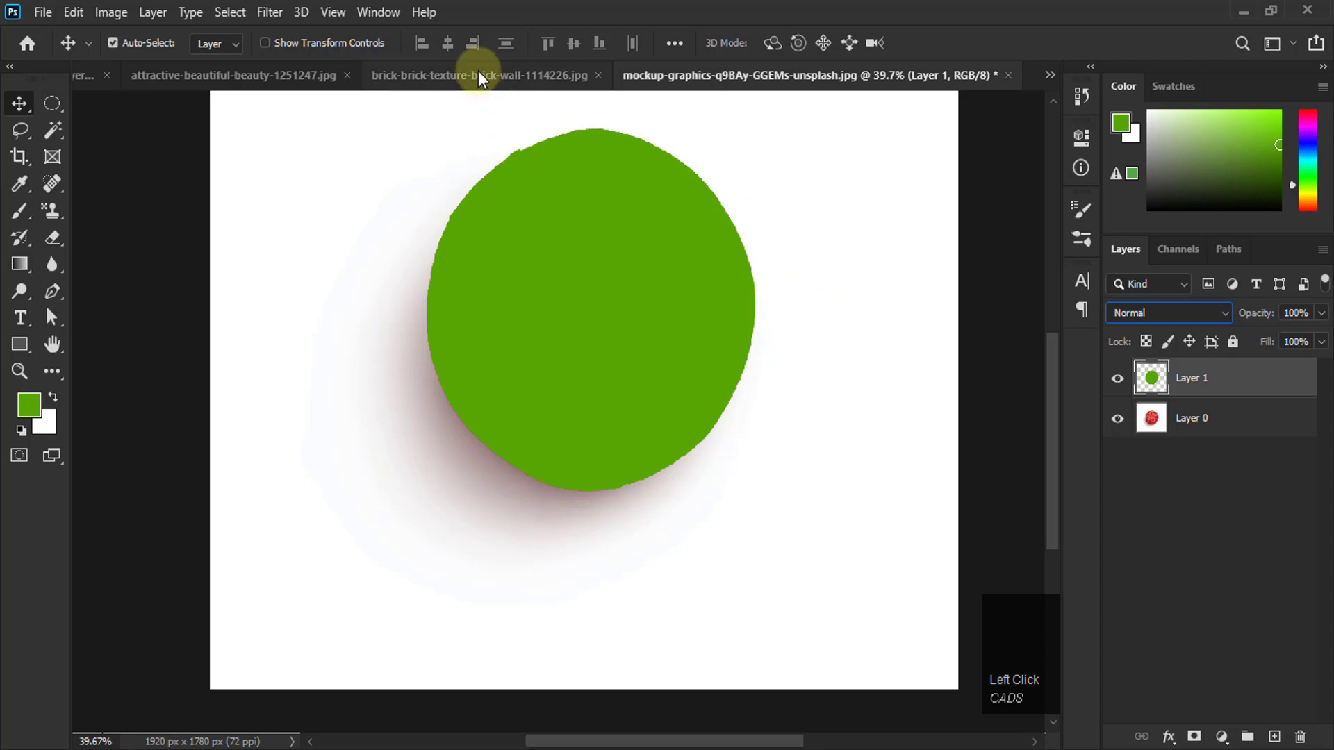
# Switch to the Untitled-1 document and move the green circle down and to the right, clear of the red circle
pyautogui.click(210, 74)
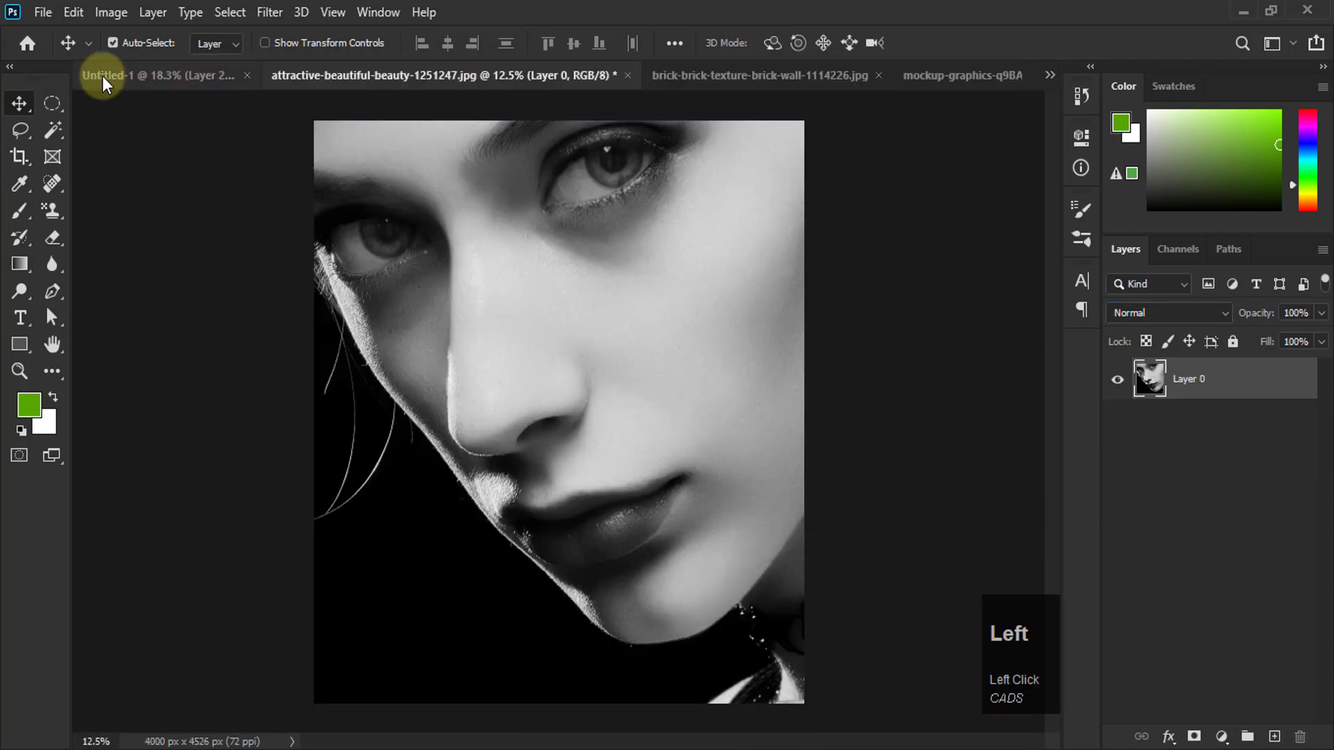
pyautogui.click(102, 76)
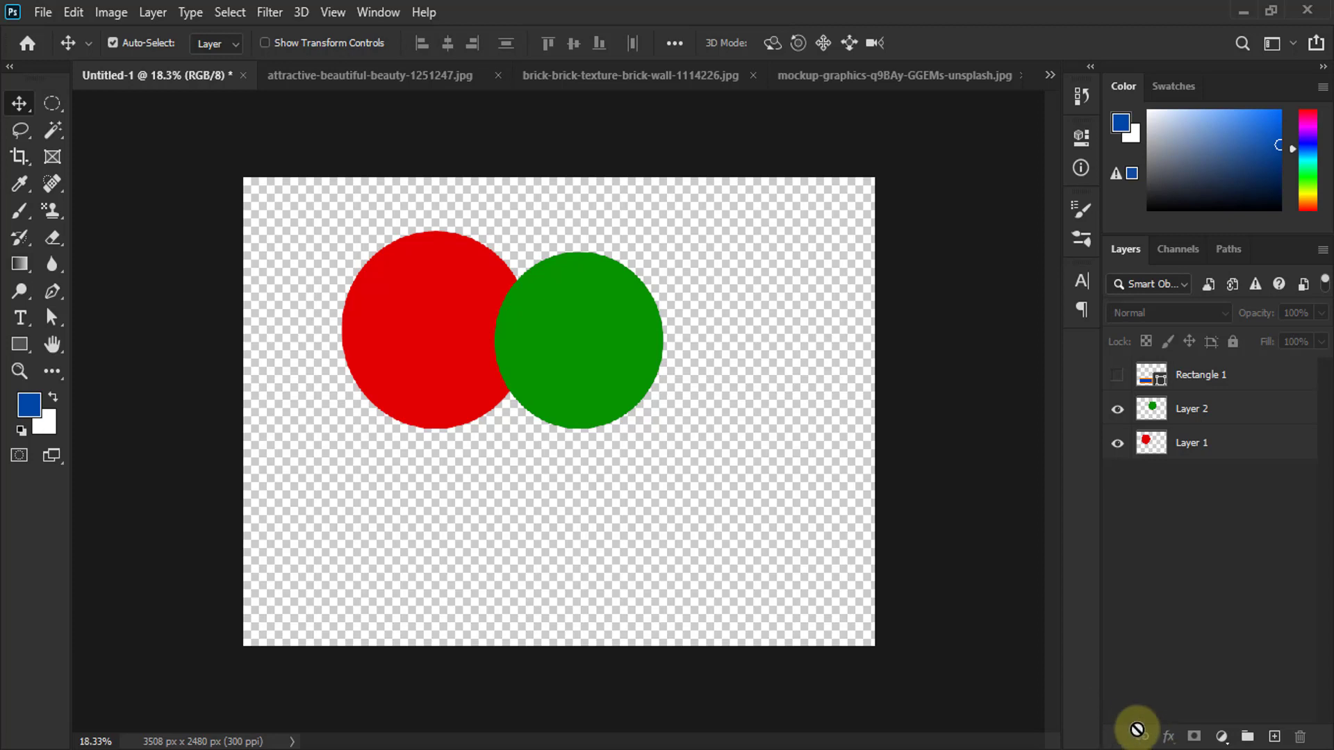
pyautogui.moveTo(609, 325); pyautogui.dragTo(742, 432)
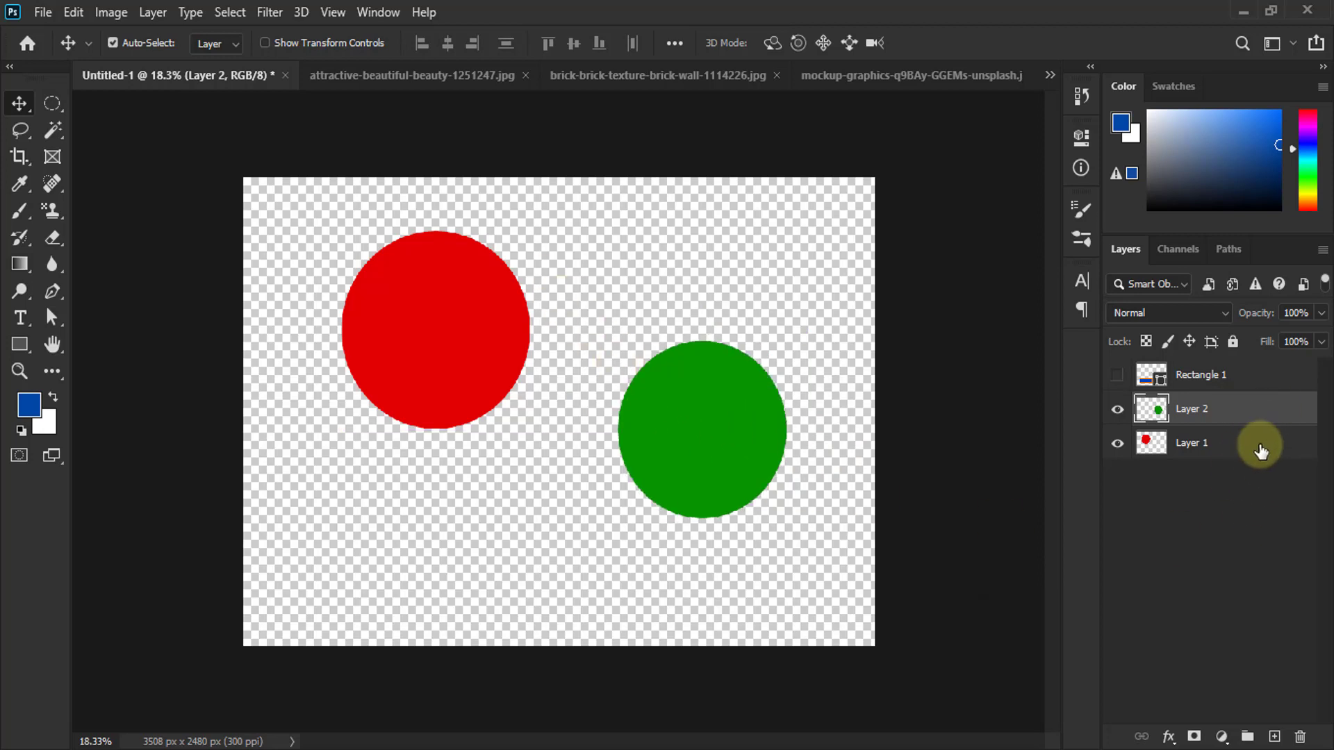
# Link Layer 1 and Layer 2, undo the link, and link the two layers again
pyautogui.keyDown('ctrl'); pyautogui.click(1282, 446); pyautogui.keyUp('ctrl')
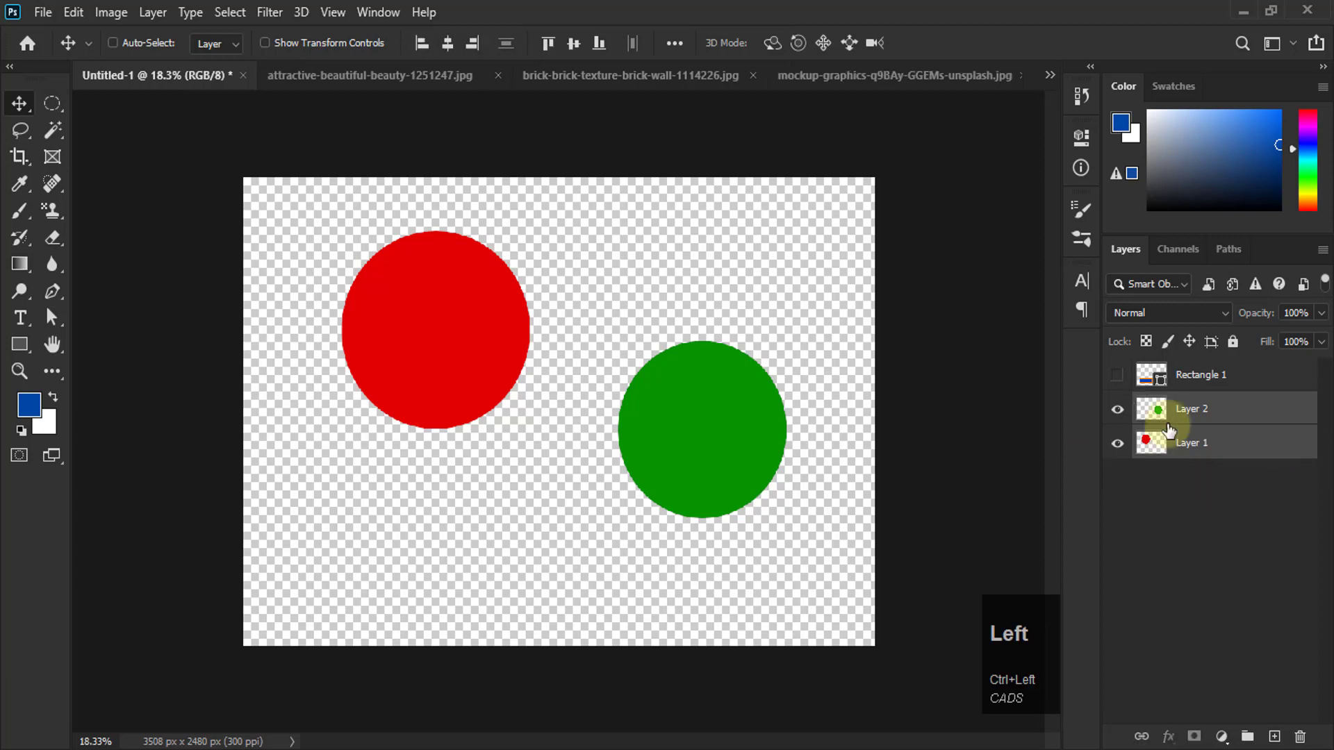
pyautogui.click(1142, 736)
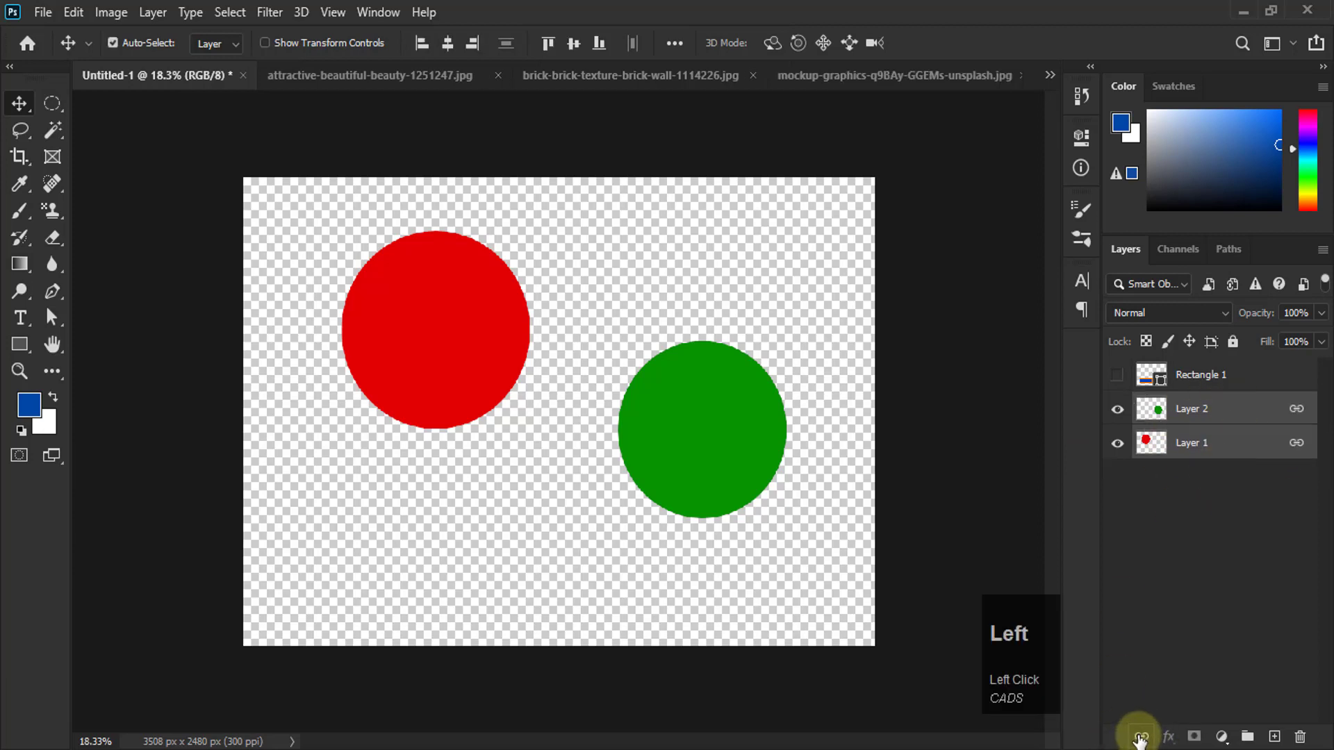
pyautogui.hotkey('ctrl', 'z')
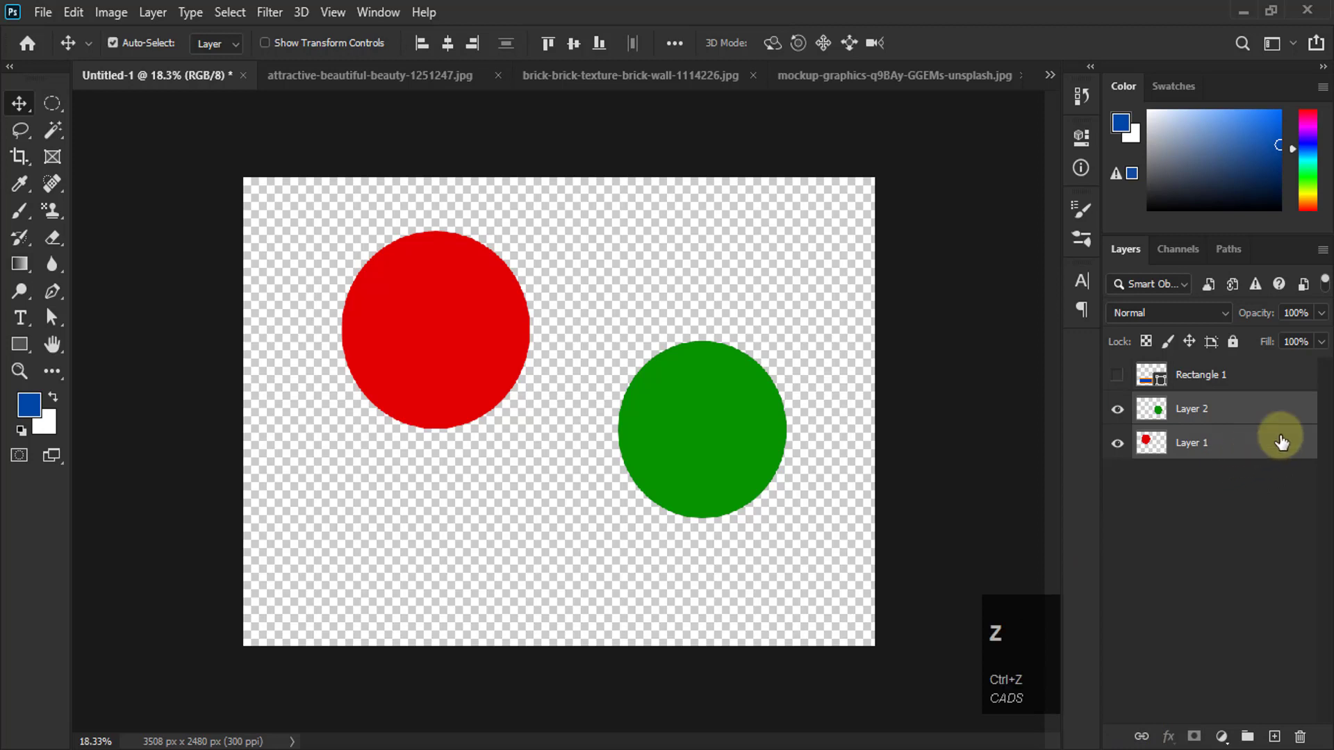
pyautogui.rightClick(1282, 410)
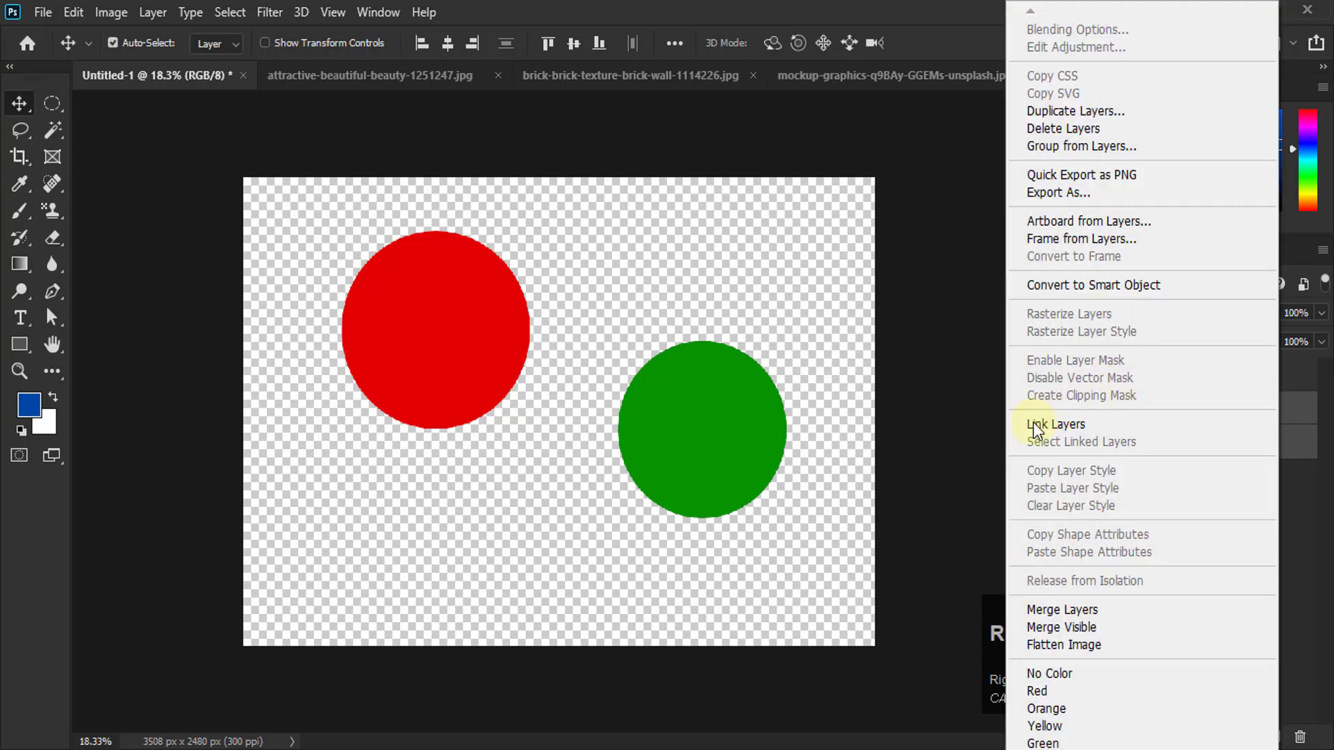
pyautogui.click(1057, 418)
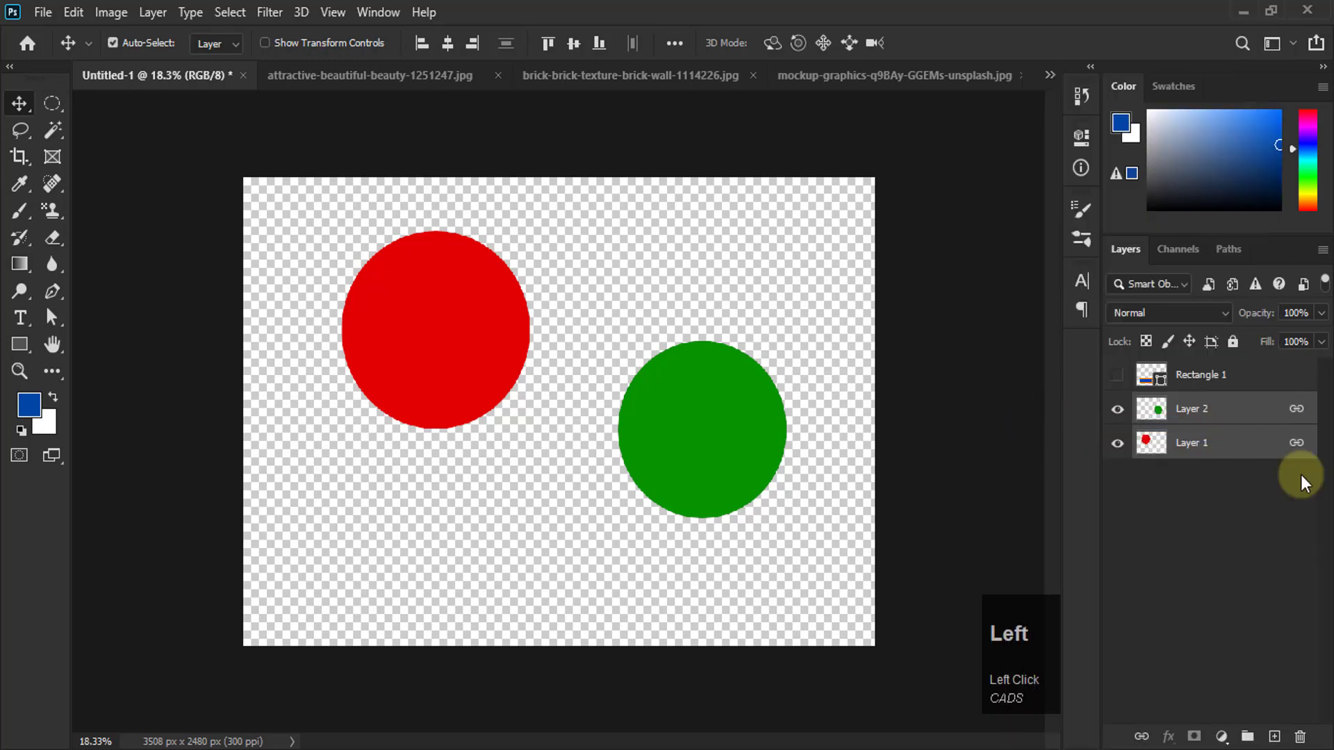
# Move the linked circles together, try enlarging and rotating them by 30°, then scale both down near the canvas centre without rotation
pyautogui.moveTo(708, 441); pyautogui.dragTo(740, 453)
pyautogui.hotkey('ctrl', 't')
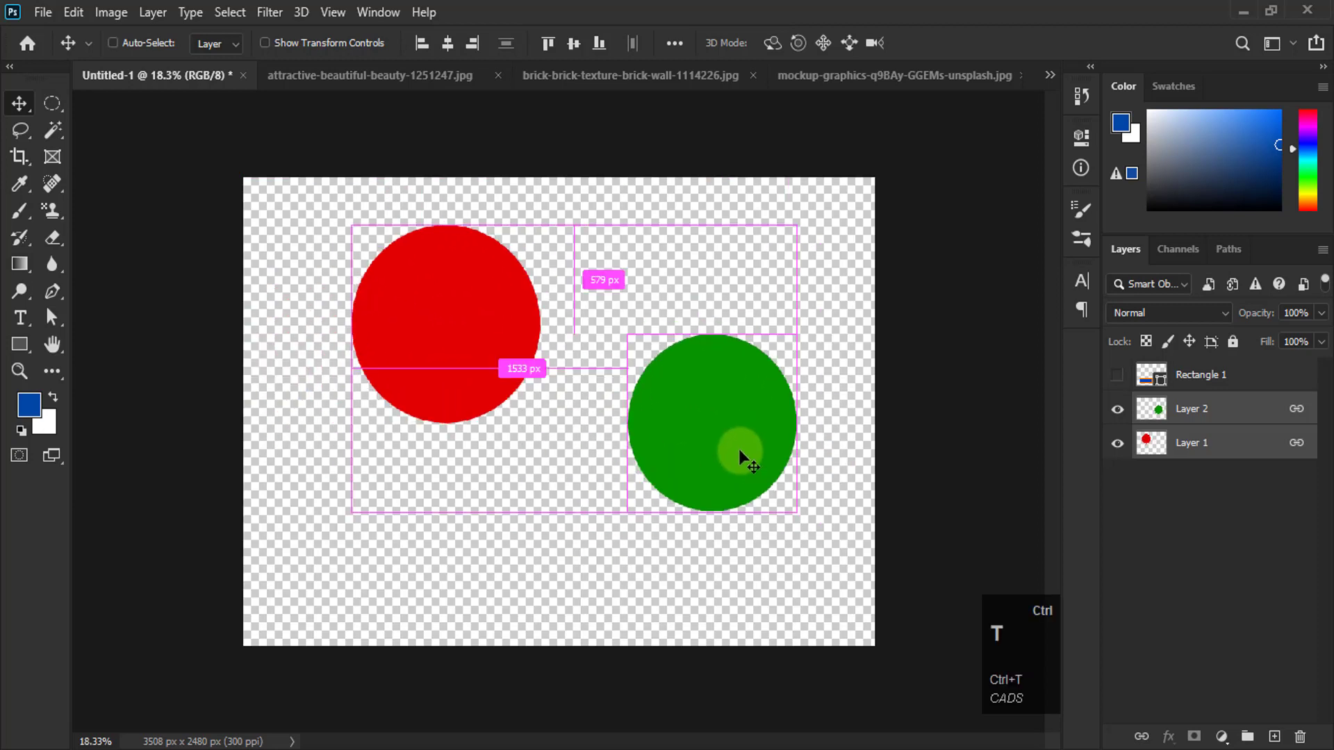
pyautogui.moveTo(795, 226); pyautogui.dragTo(922, 432)
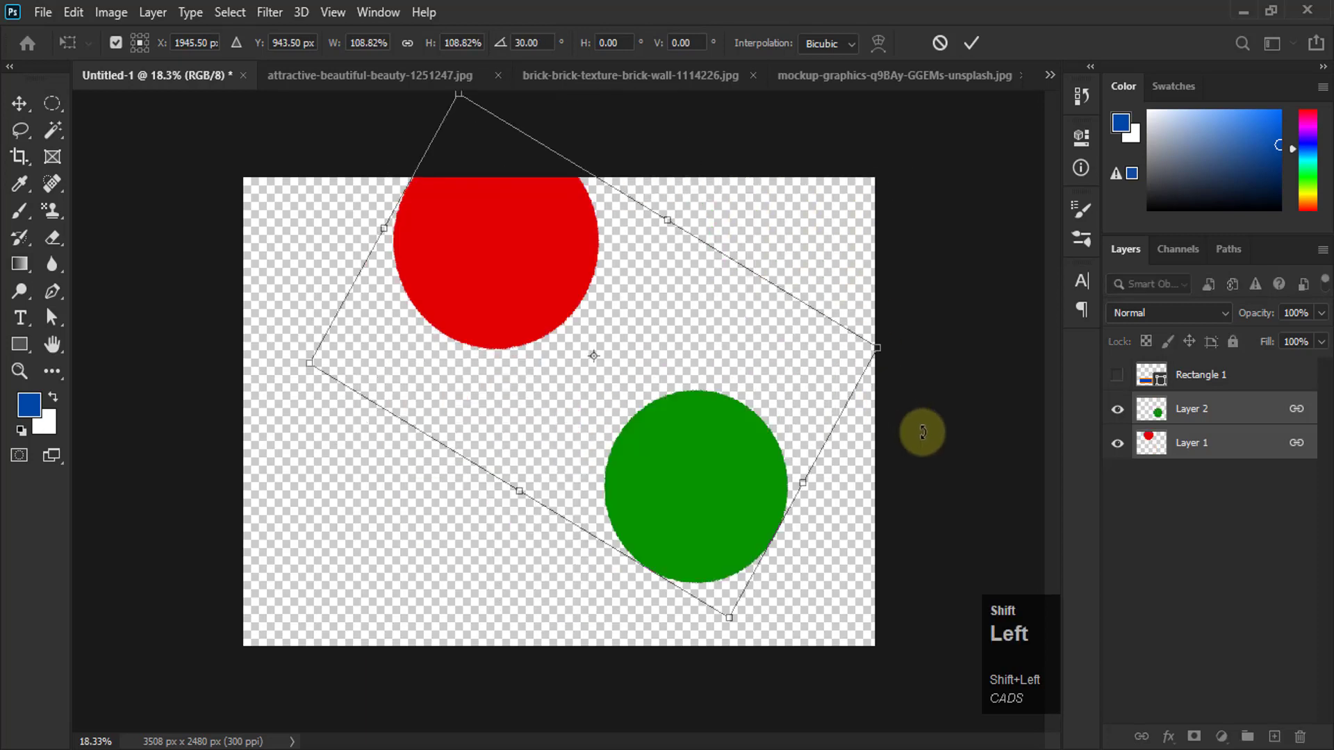
pyautogui.hotkey('ctrl', 'z')
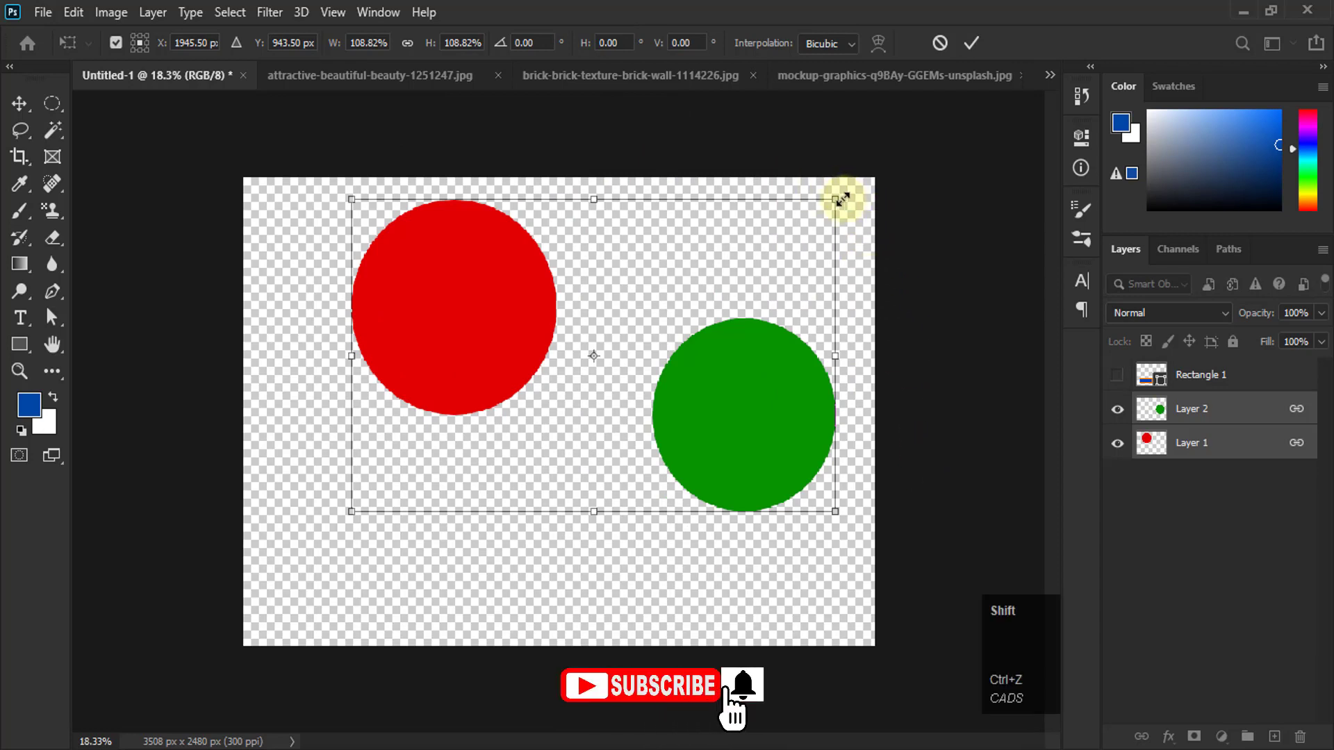
pyautogui.moveTo(836, 198); pyautogui.dragTo(619, 343)
pyautogui.moveTo(601, 484); pyautogui.dragTo(651, 457)
pyautogui.click(983, 39)
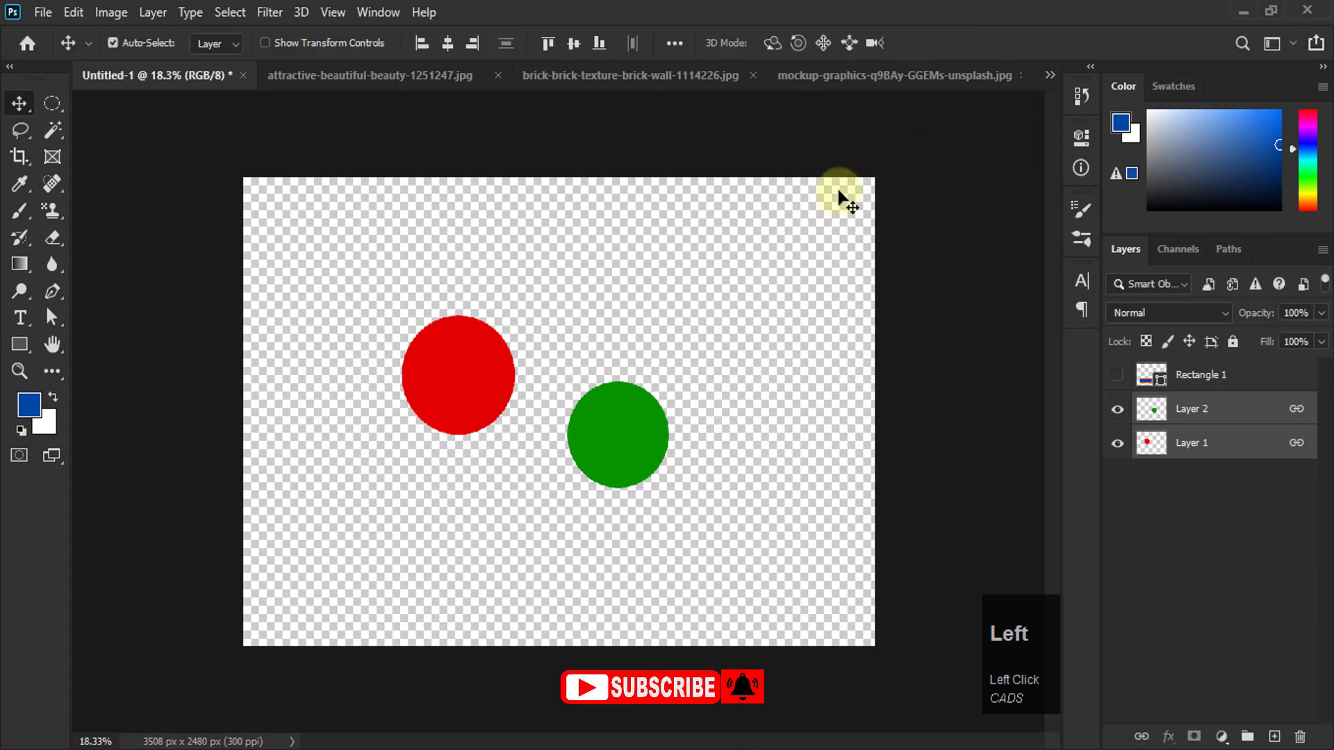
# Unlink the two circle layers and move the green circle up and right and the red circle down and right separately
pyautogui.click(1142, 737)
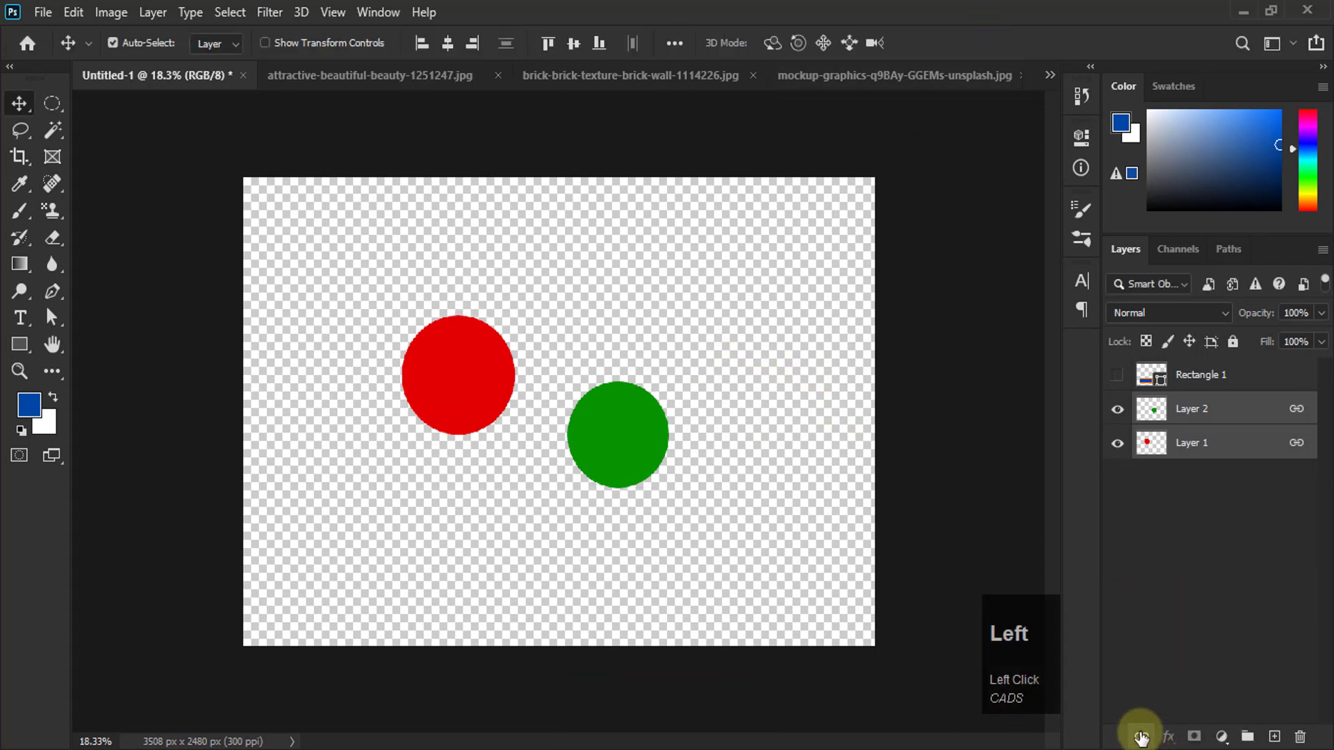
pyautogui.click(688, 435)
pyautogui.moveTo(609, 435); pyautogui.dragTo(701, 361)
pyautogui.moveTo(444, 348); pyautogui.dragTo(512, 435)
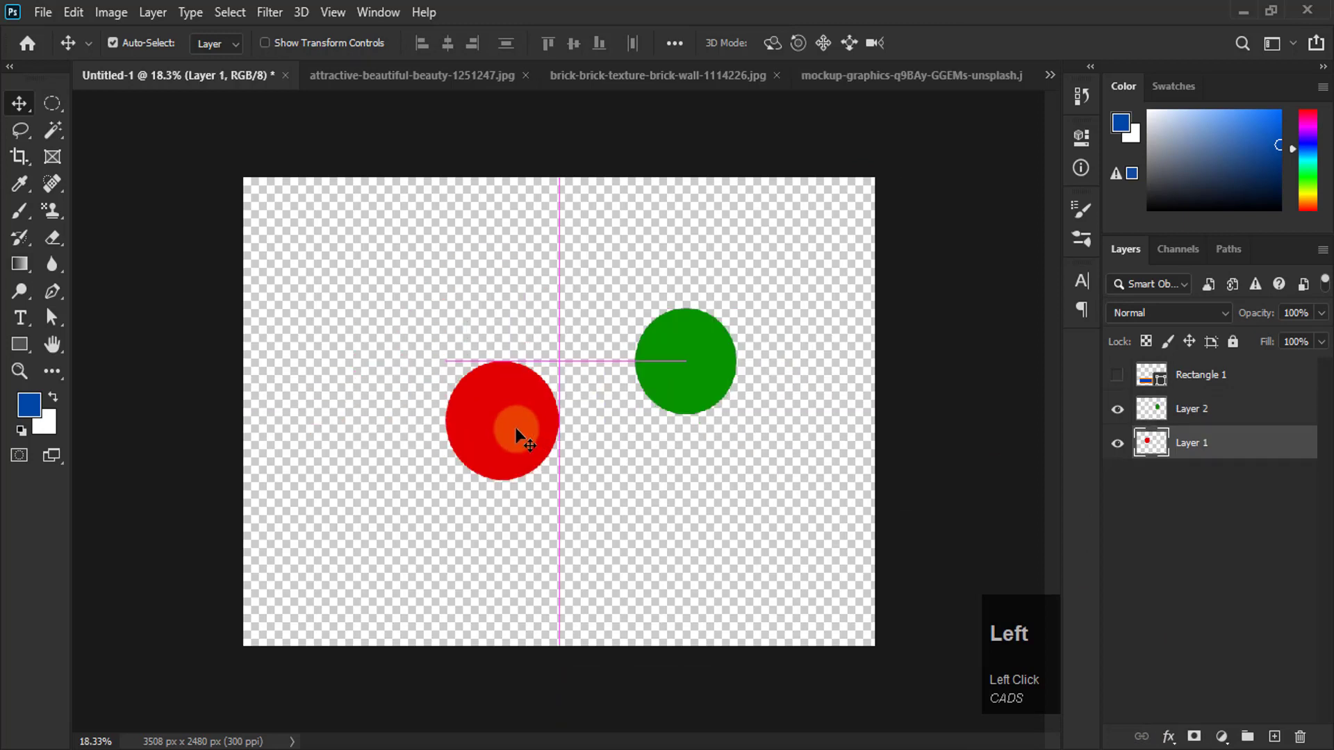
# Review the layer commands available for Layer 2, such as Duplicate Layer and Delete Layer
pyautogui.click(1166, 617)
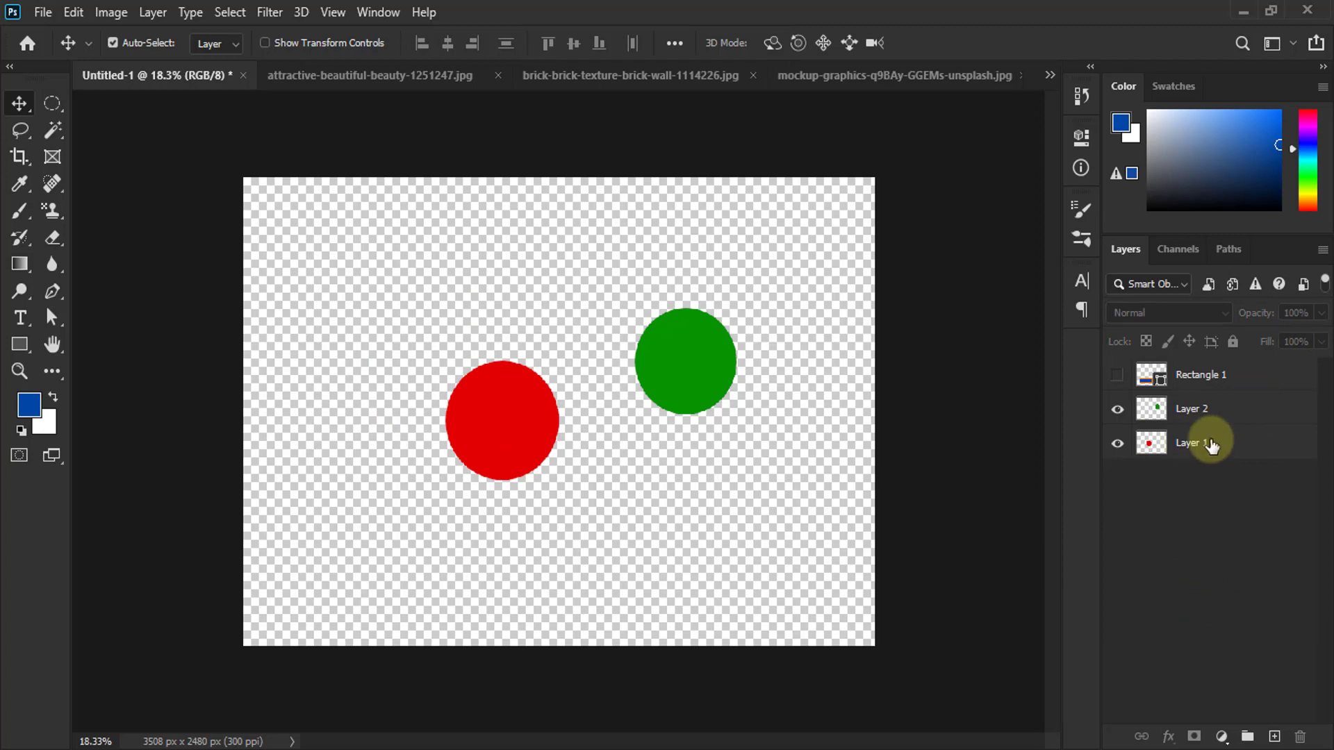
pyautogui.click(1287, 408)
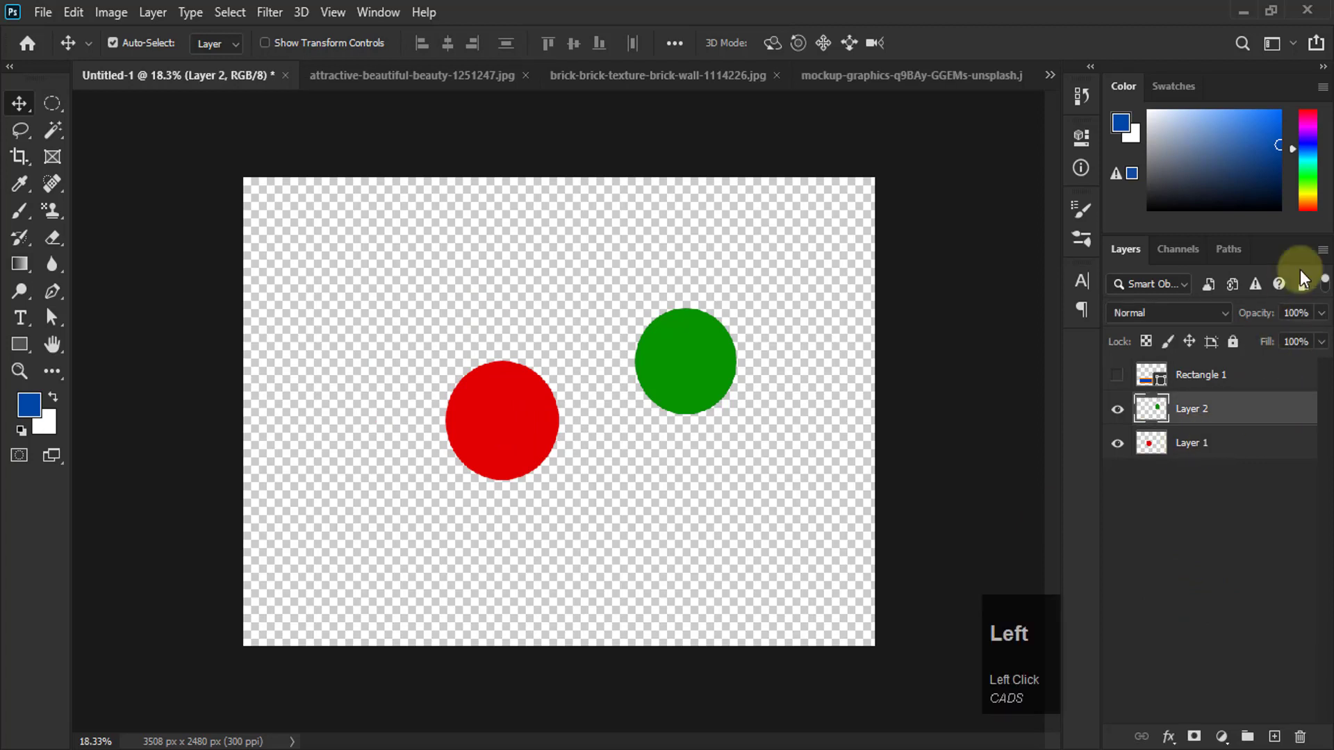
pyautogui.click(1323, 249)
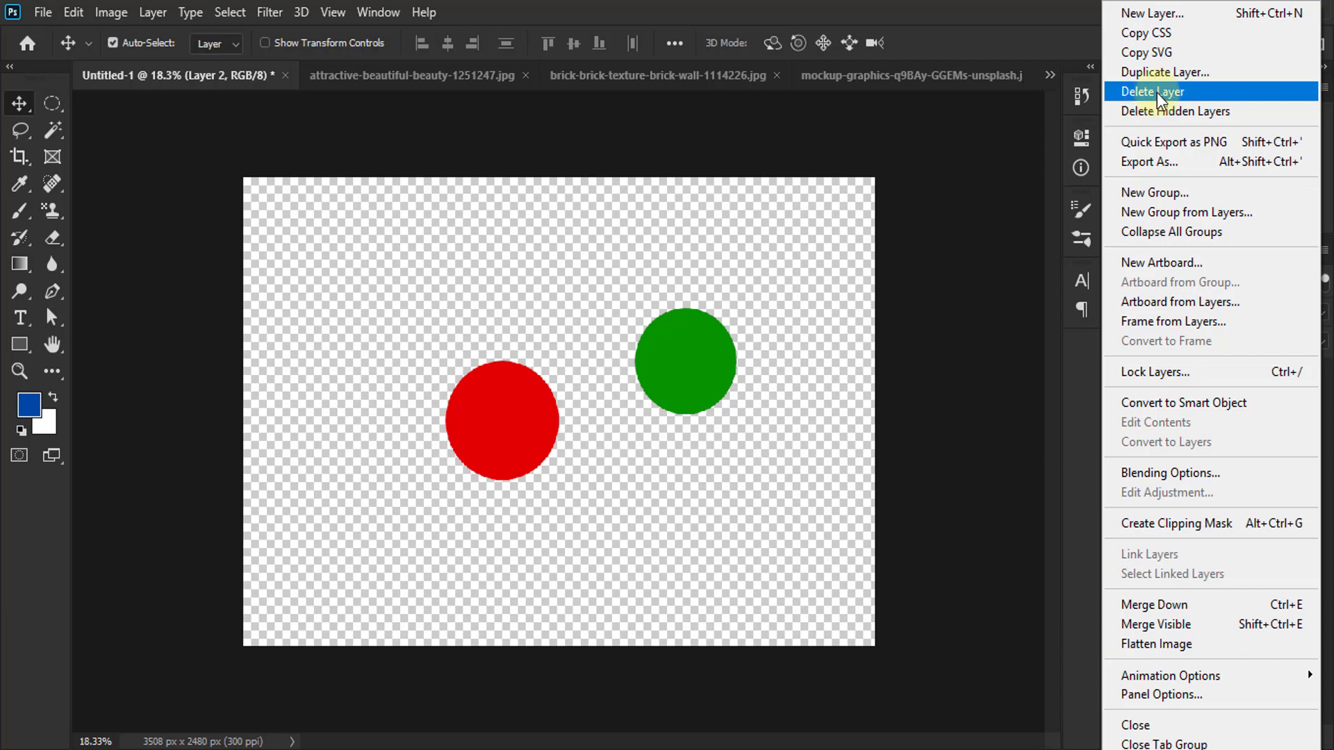
pyautogui.click(1022, 9)
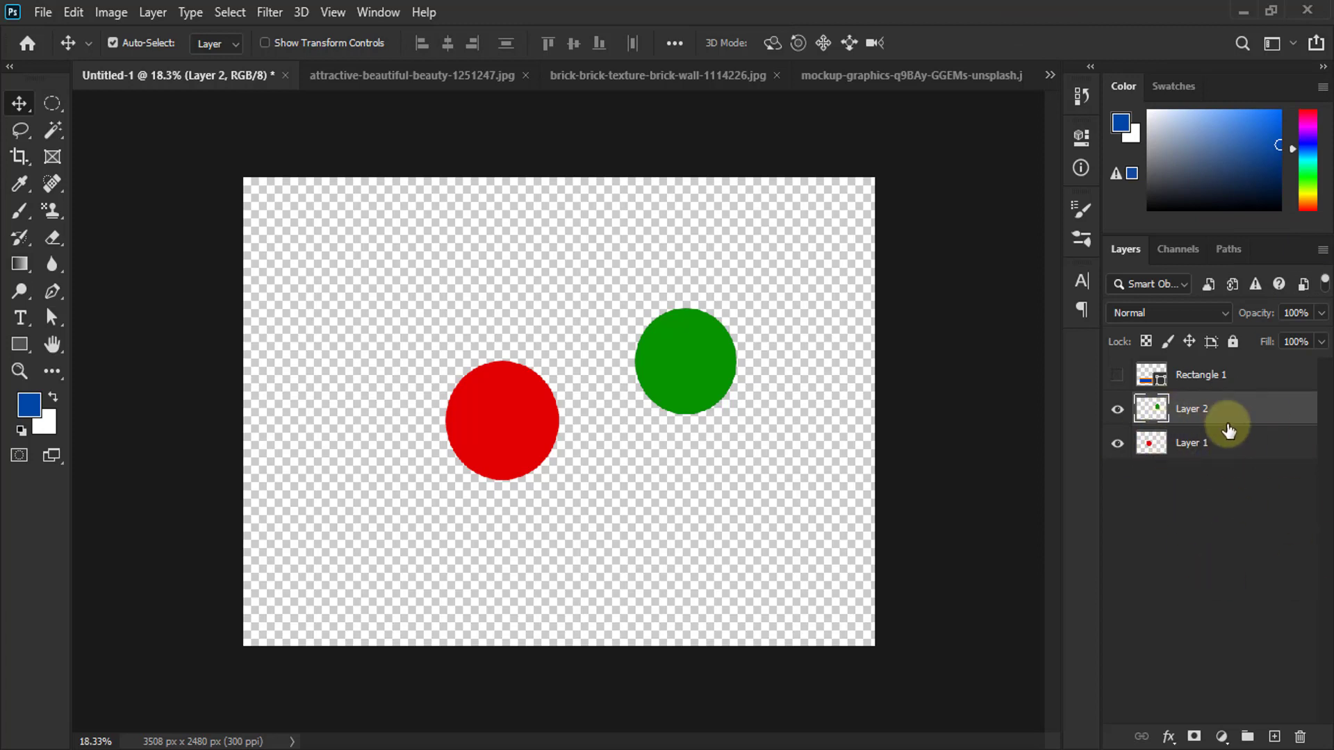
# Delete the hidden Rectangle 1 layer with Delete Hidden Layers, and undo the deletion
pyautogui.click(1322, 249)
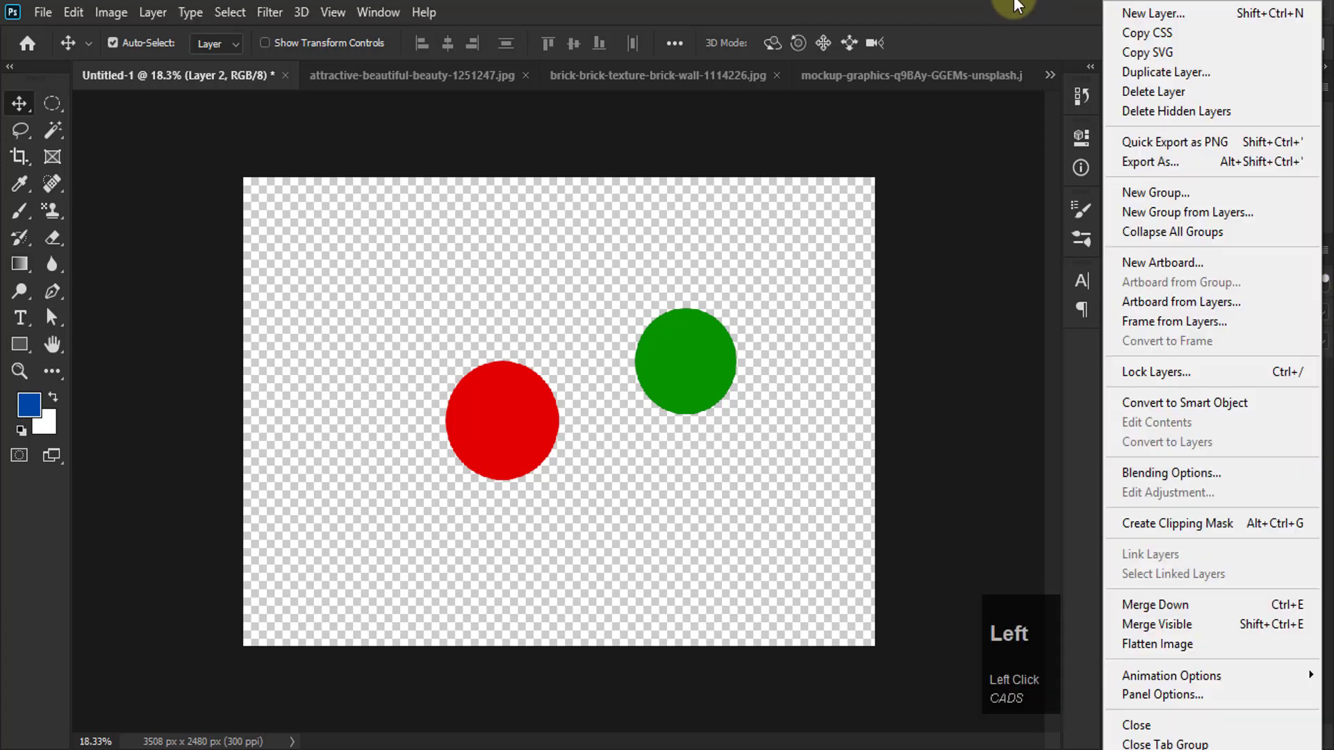
pyautogui.click(1132, 113)
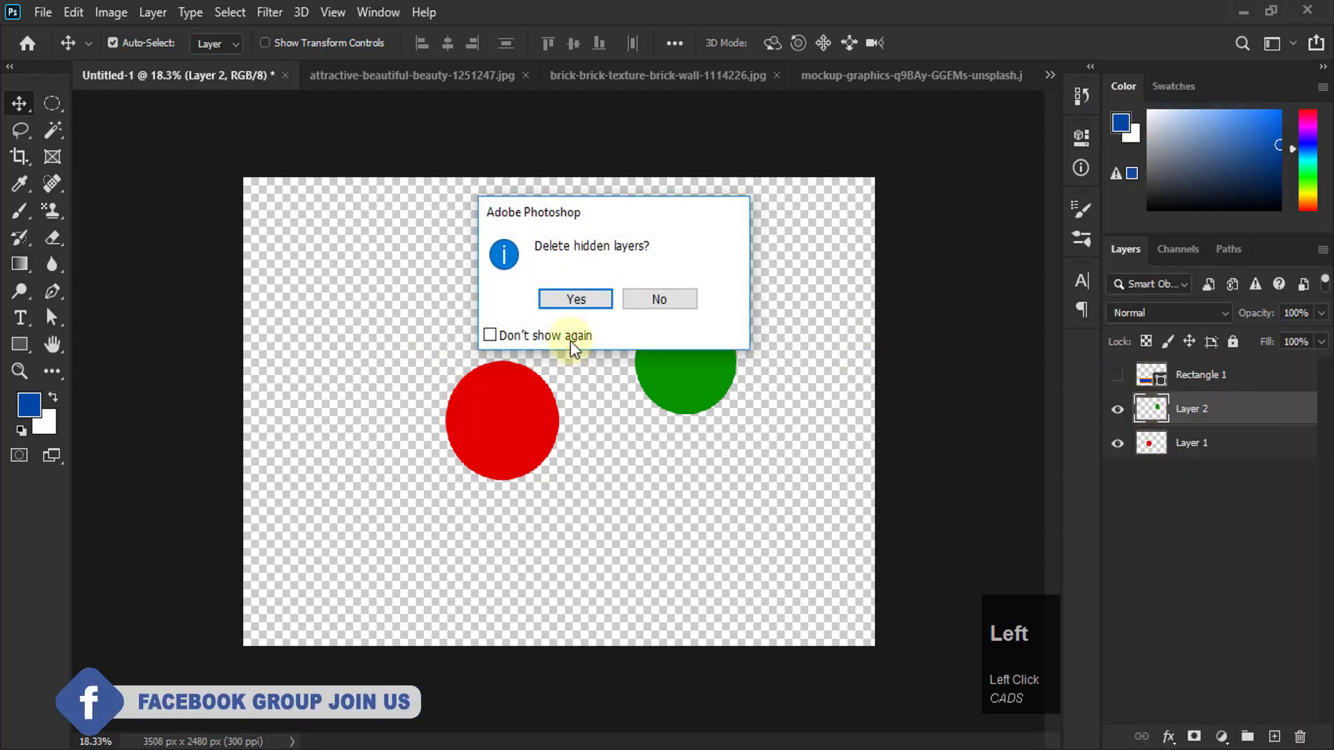
pyautogui.click(576, 300)
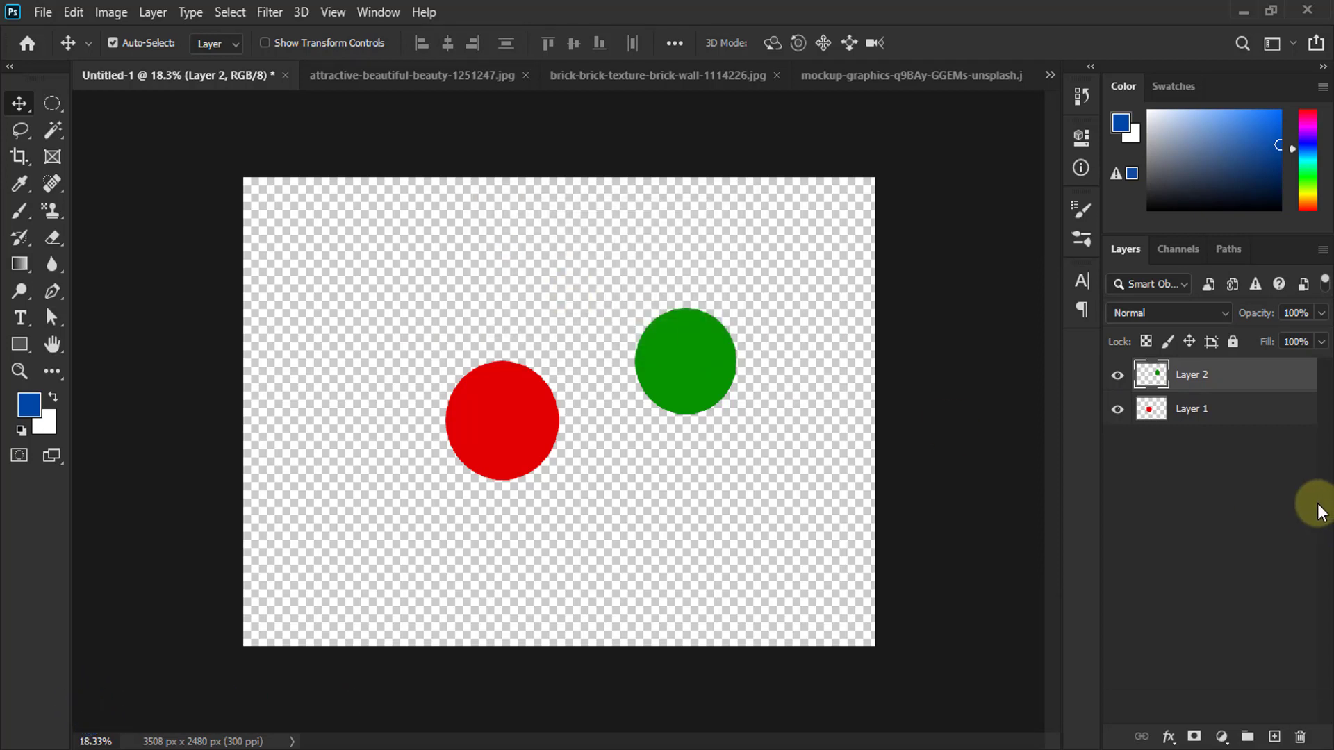
pyautogui.hotkey('ctrl', 'z')
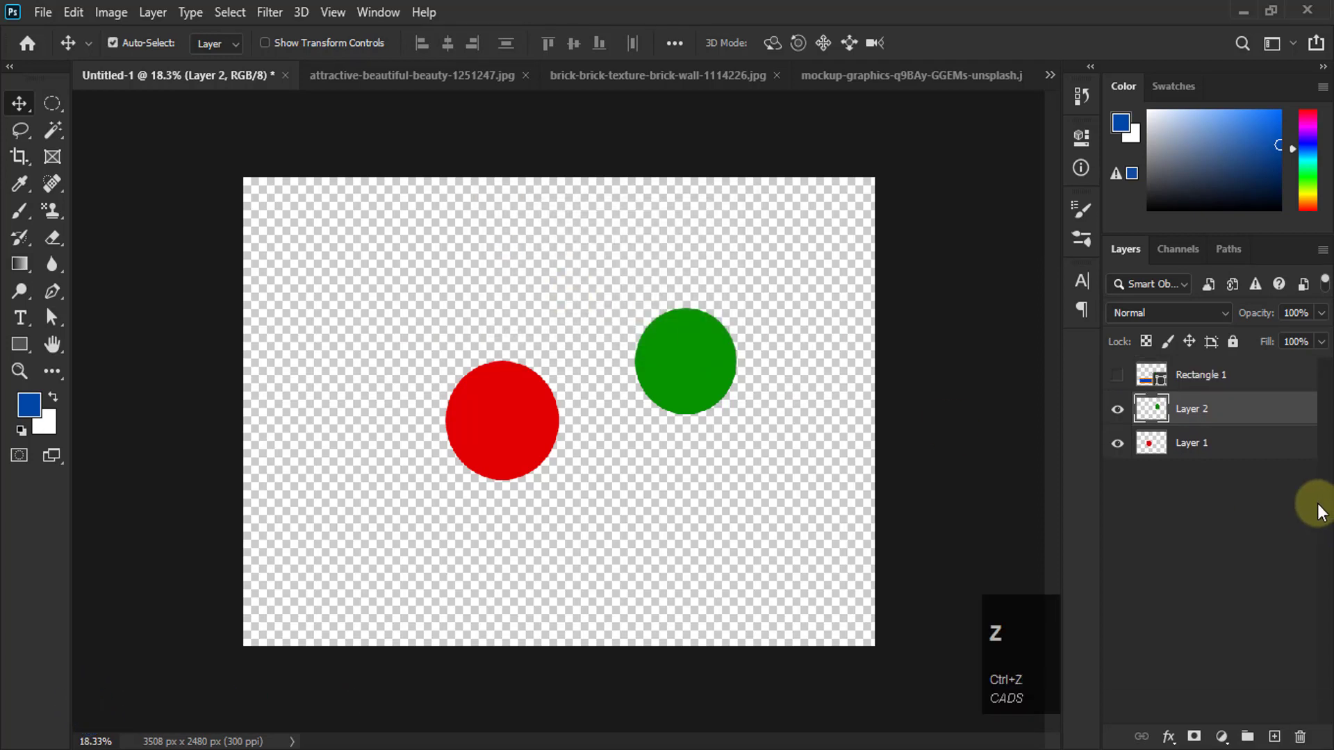
# Show the hidden Rectangle 1 layer, review the available layer commands such as Merge Down, and deselect all layers
pyautogui.click(1117, 374)
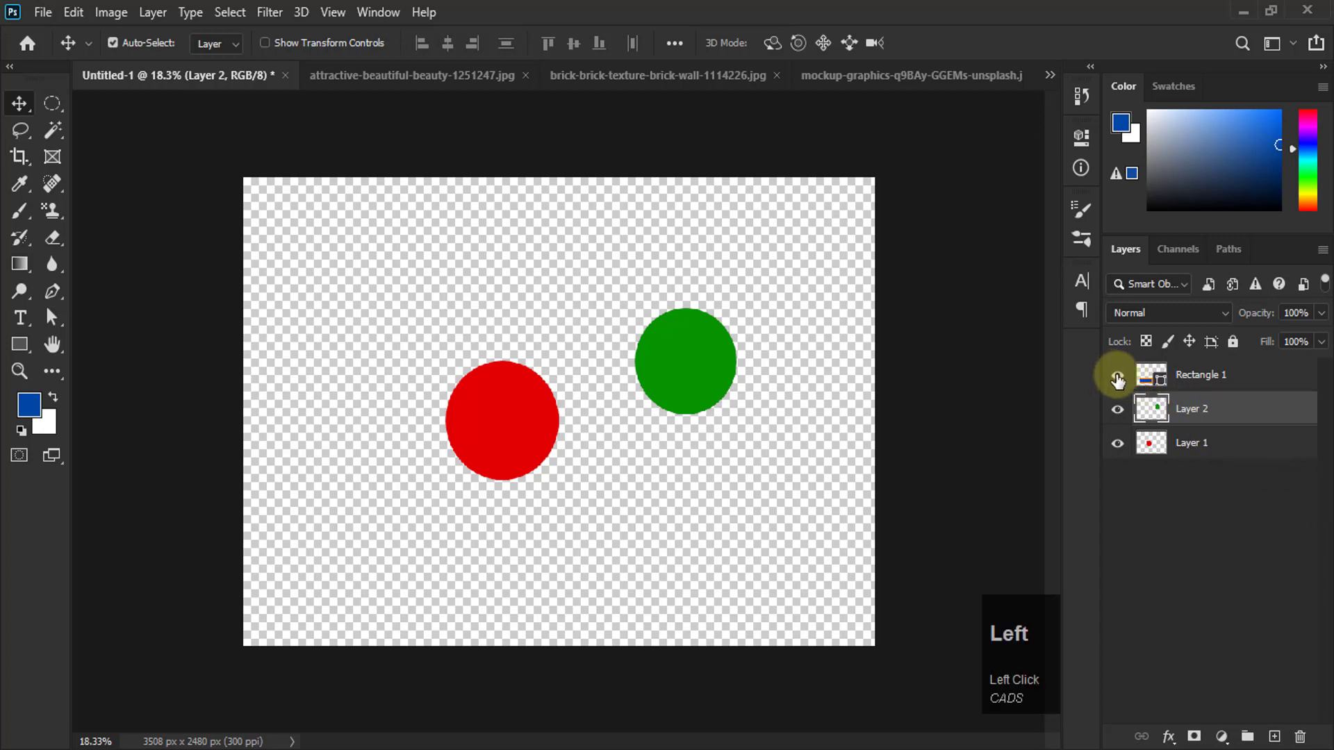
pyautogui.click(1322, 254)
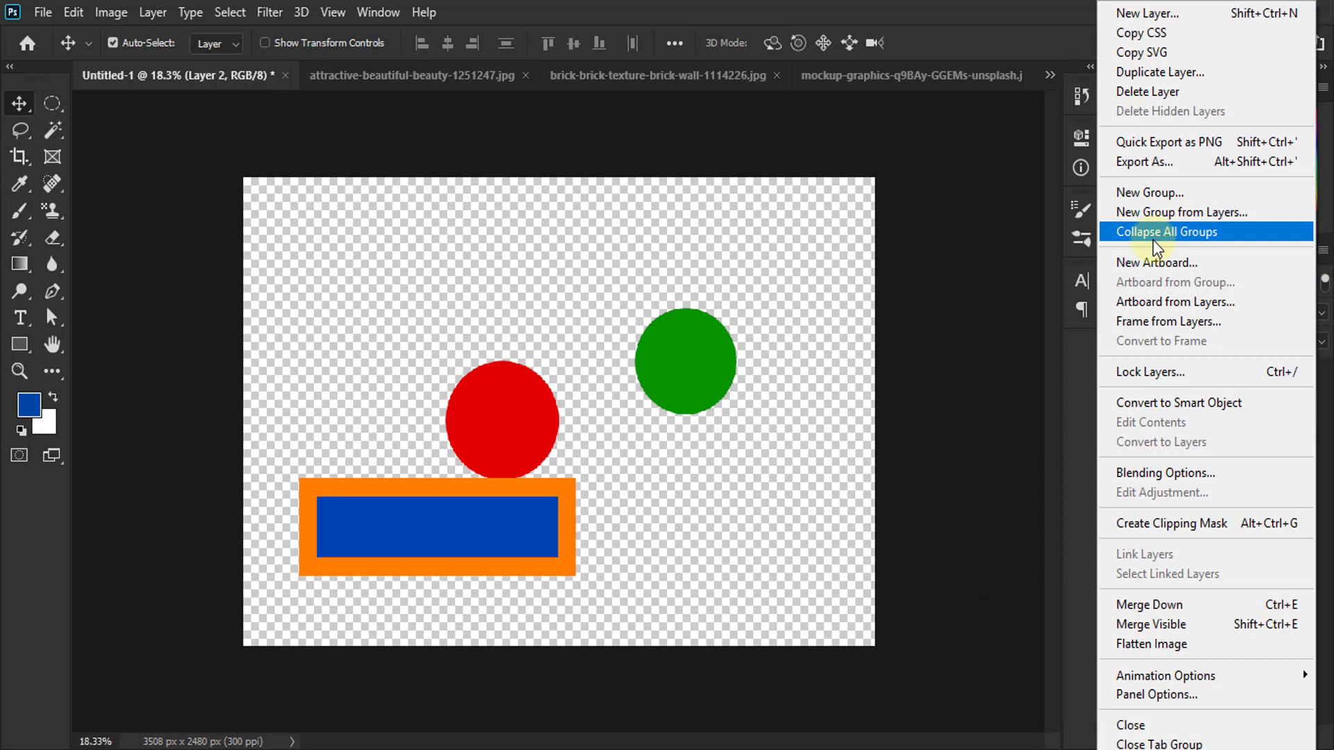
pyautogui.click(1007, 51)
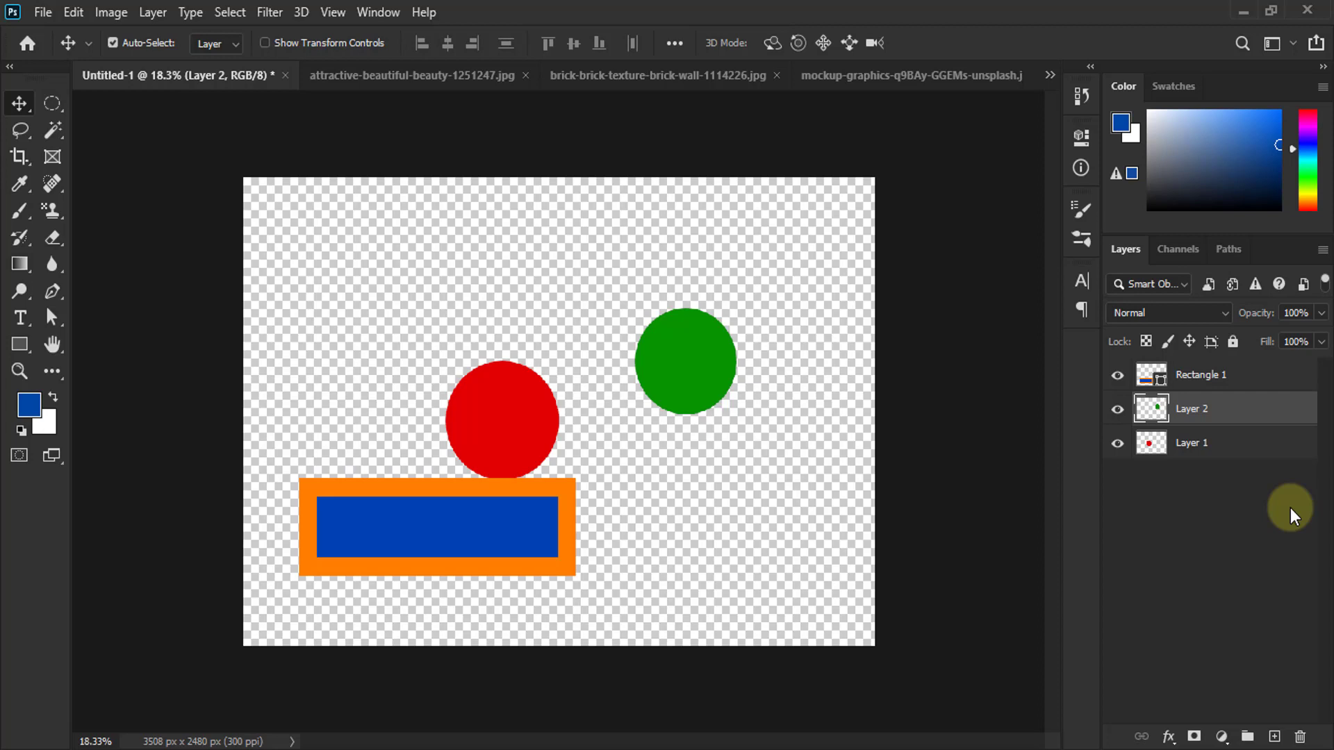
pyautogui.click(1323, 249)
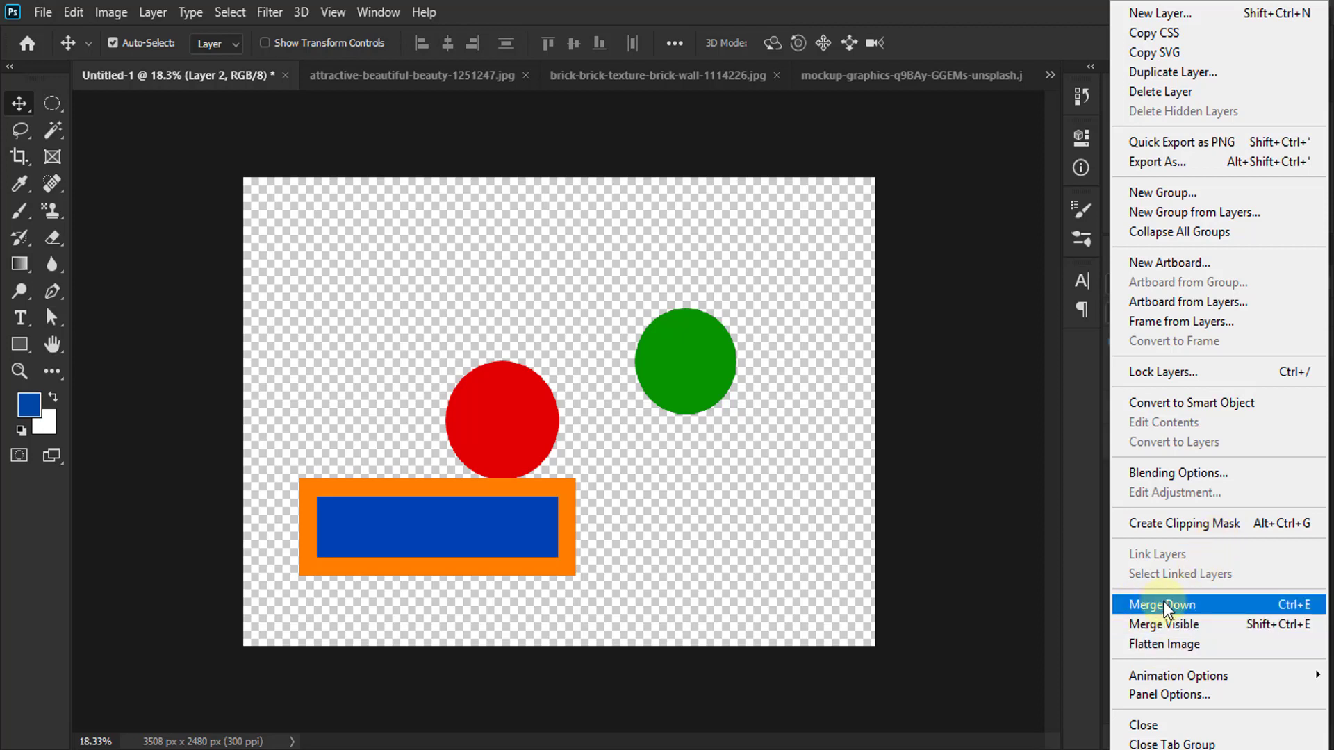
pyautogui.click(1089, 445)
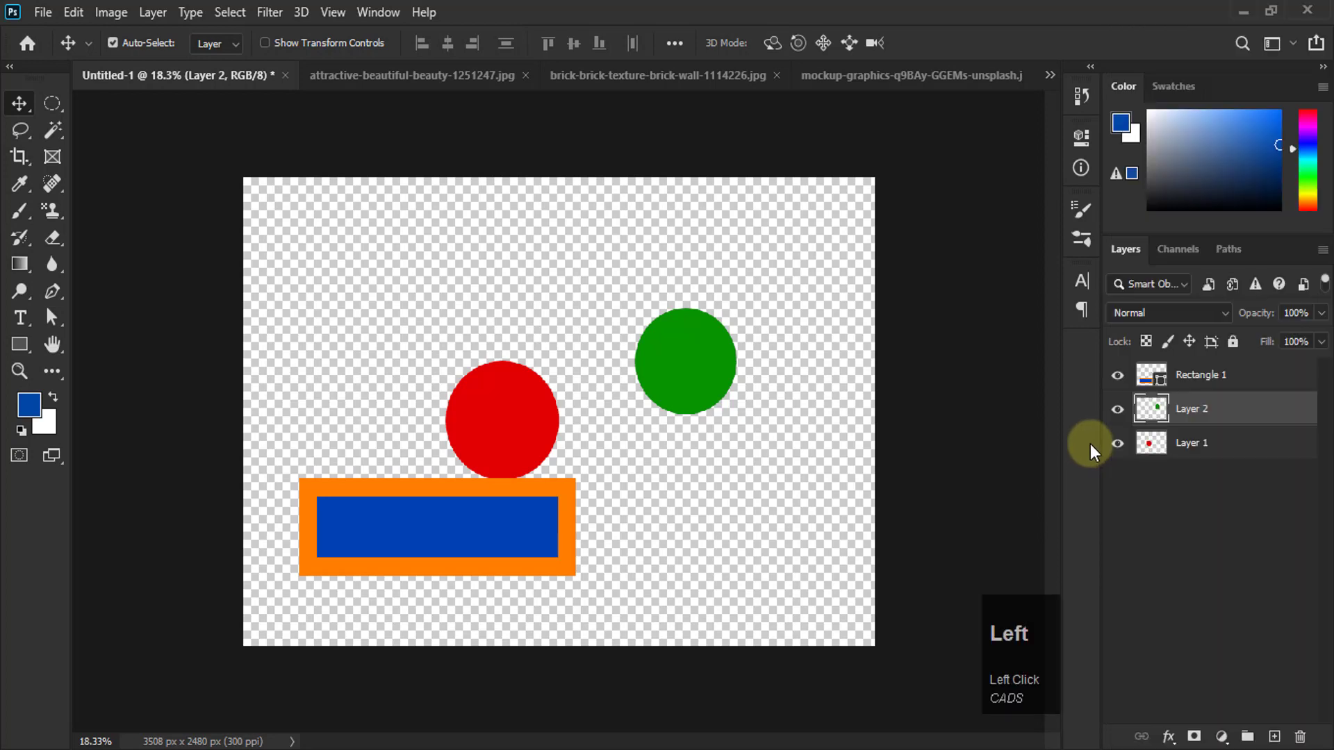
pyautogui.click(1233, 489)
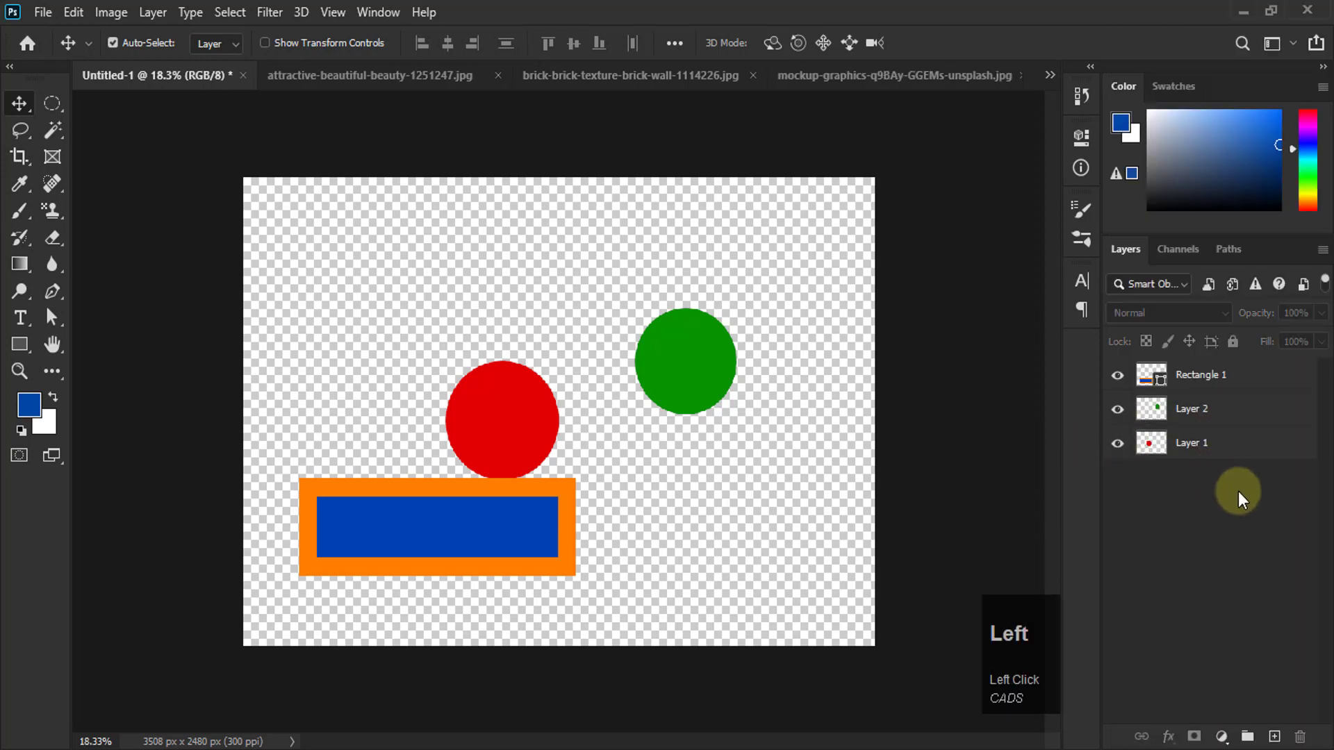
# Merge the green circle's Layer 2 down into Layer 1, and undo the merge
pyautogui.click(1150, 415)
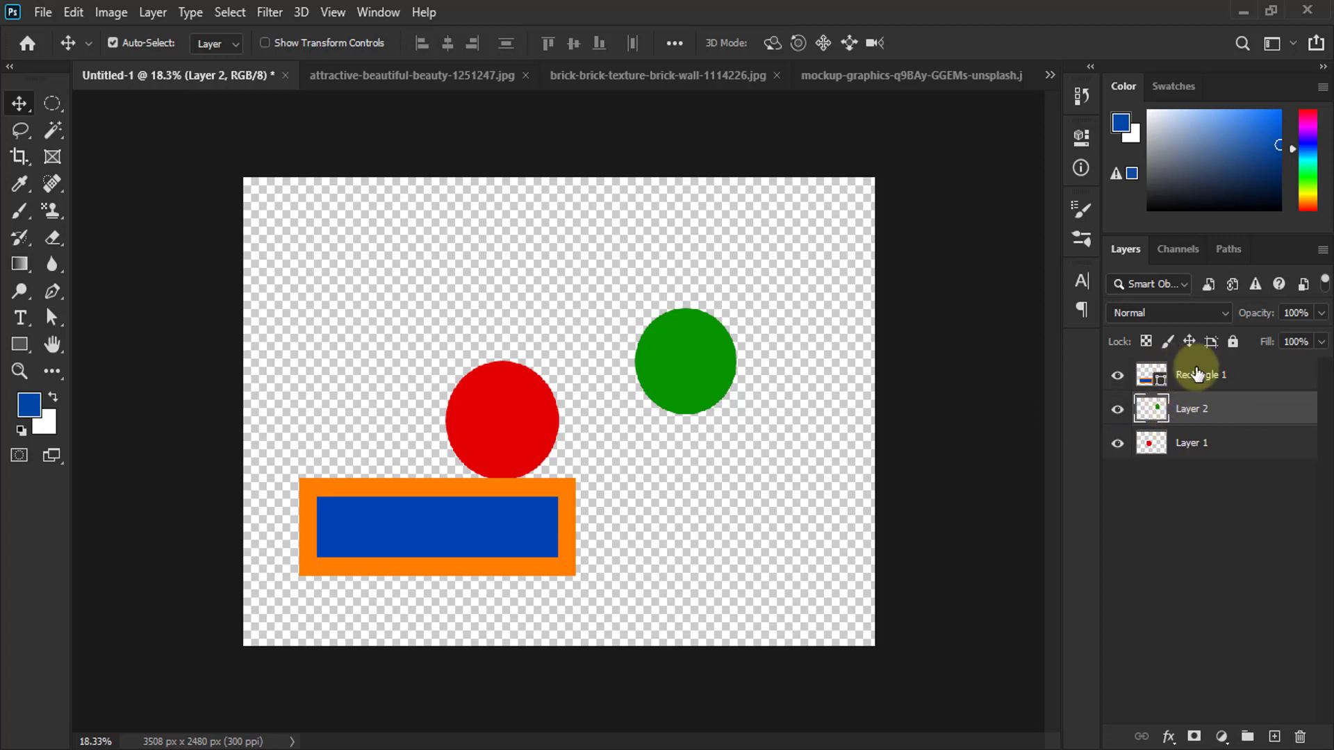
pyautogui.click(1323, 250)
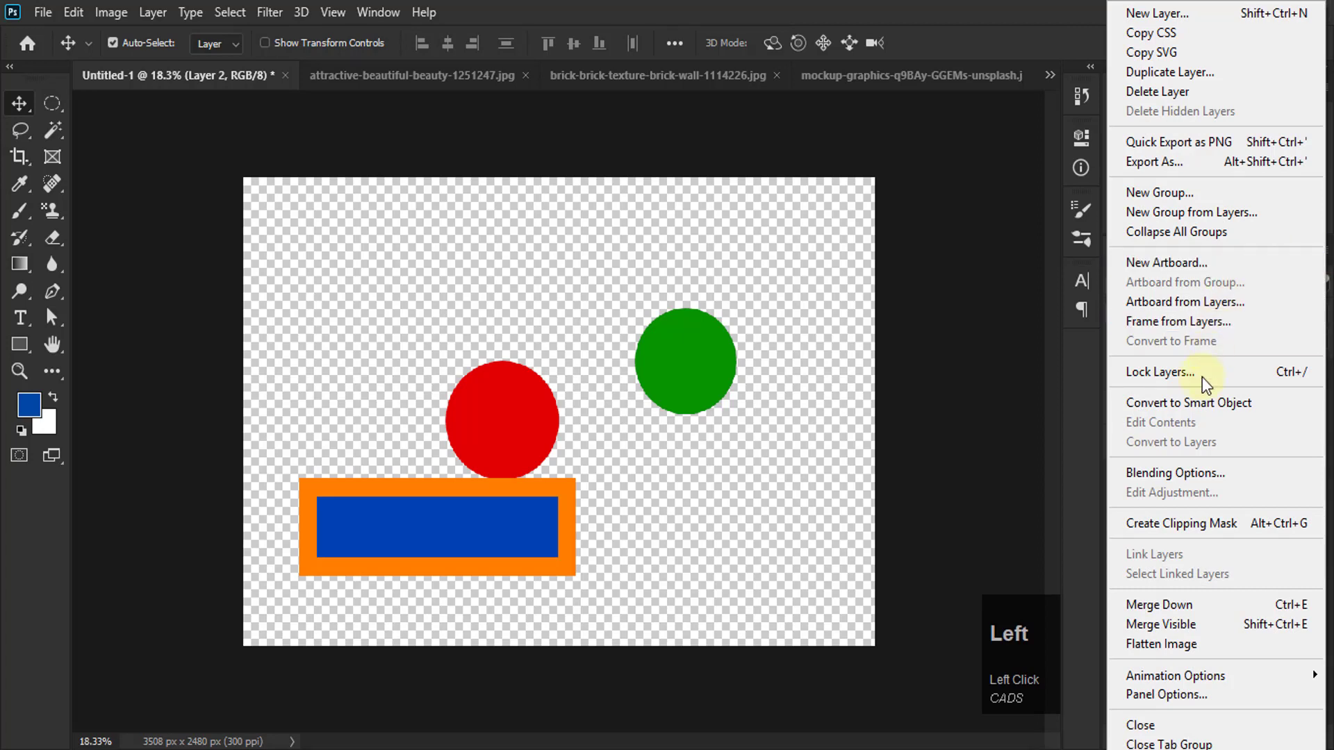
pyautogui.click(1181, 603)
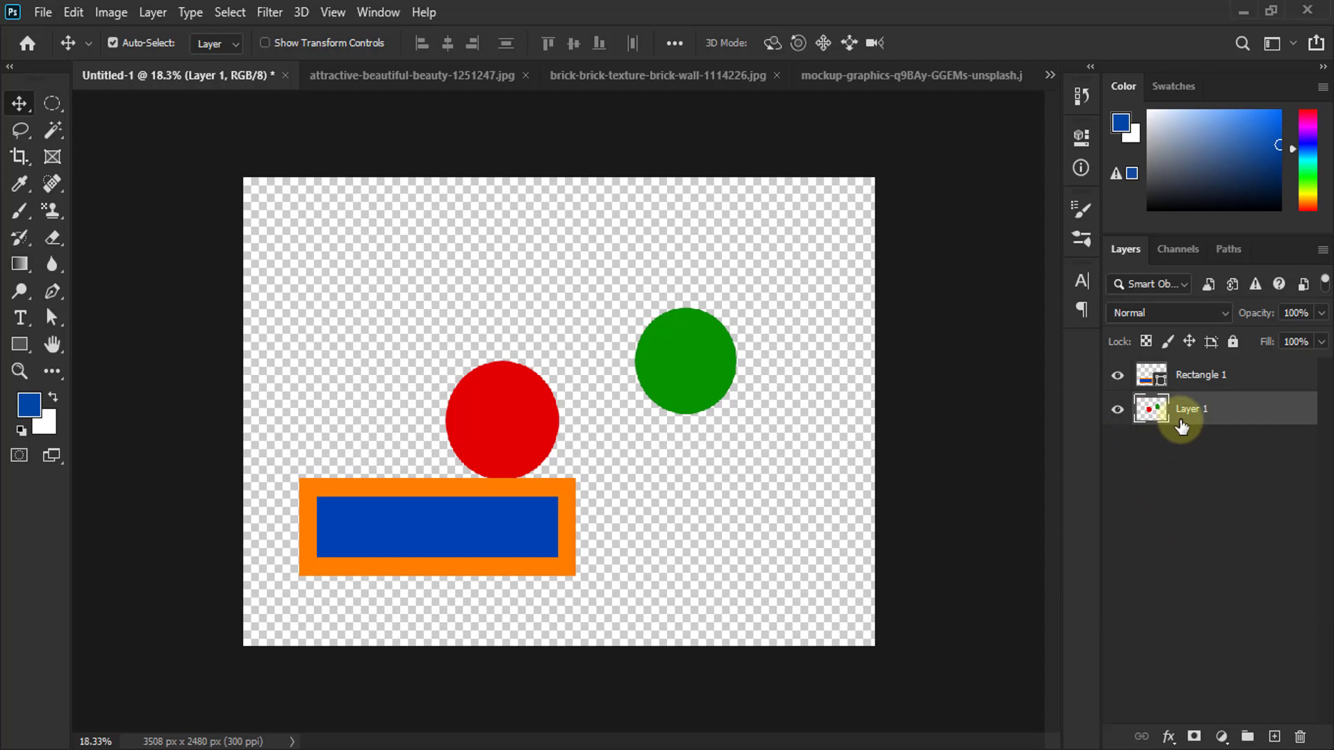
pyautogui.hotkey('ctrl', 'z')
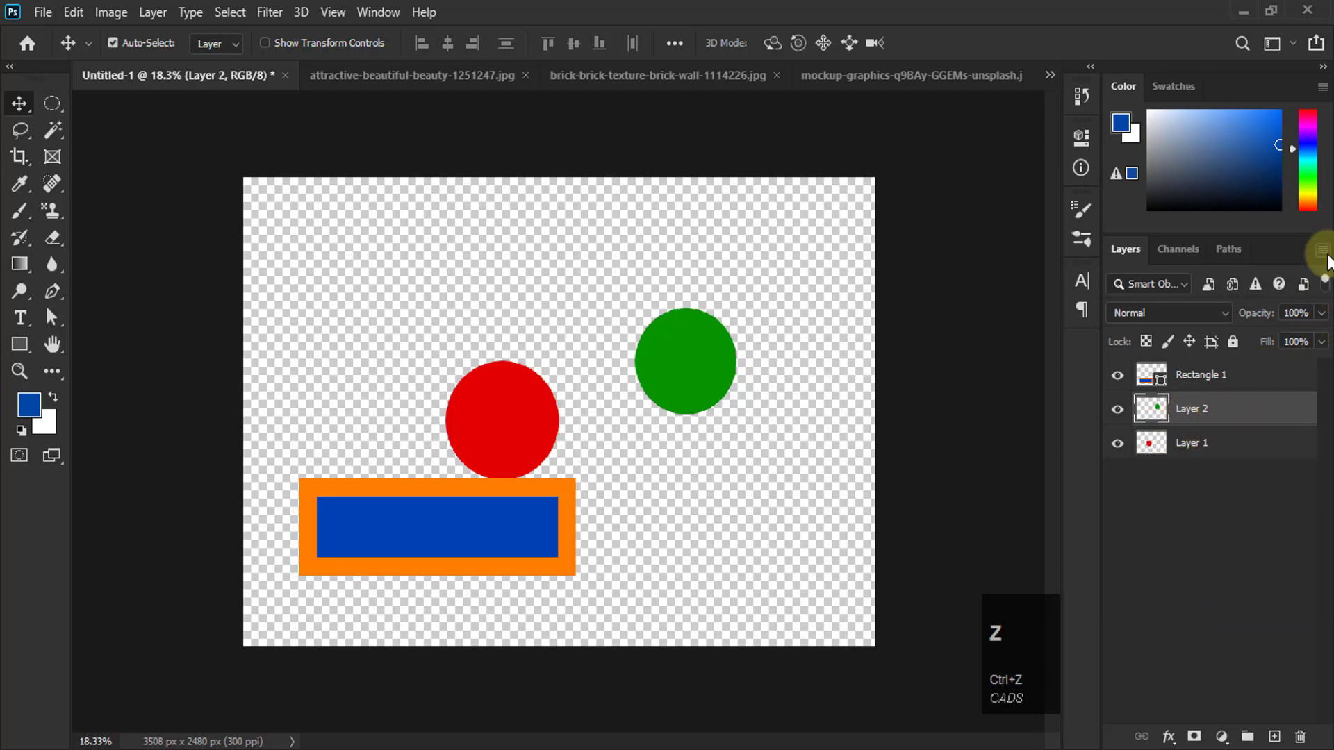
# Merge all visible layers into one with Merge Visible, and undo the merge
pyautogui.click(1322, 251)
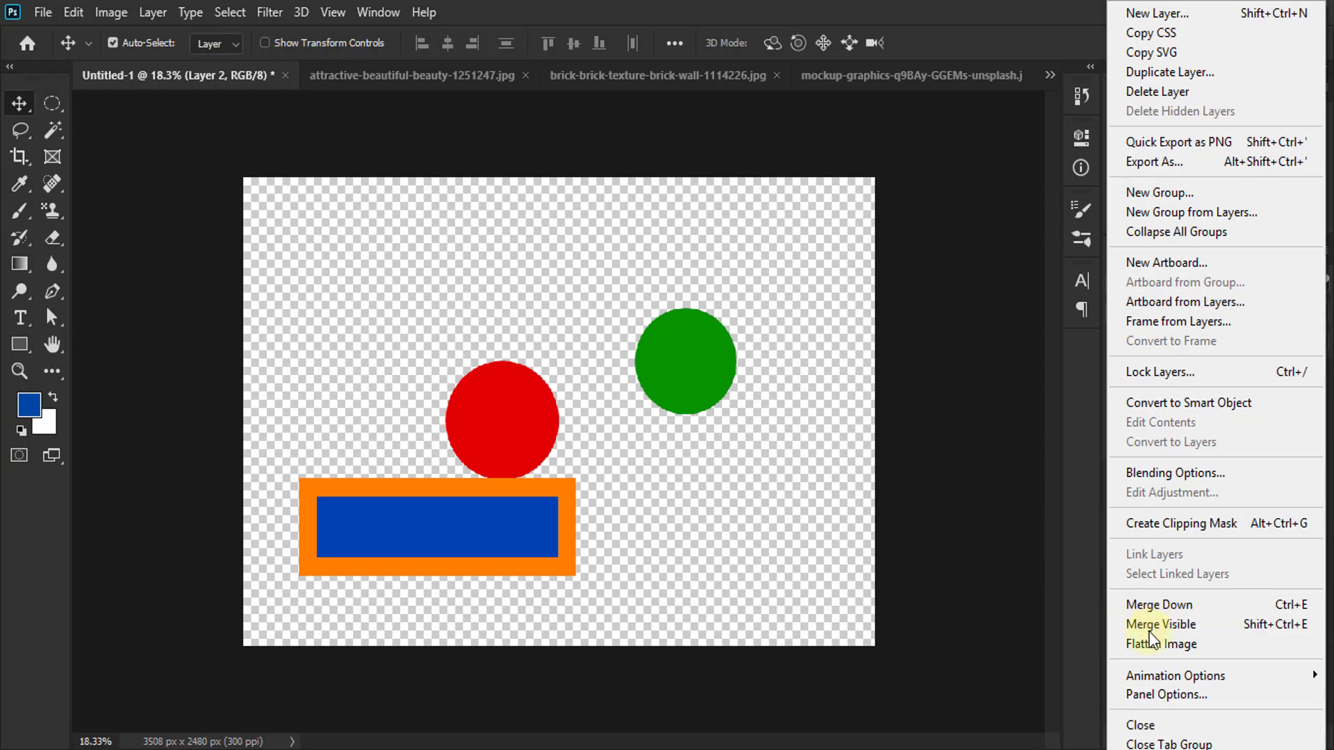
pyautogui.click(1081, 455)
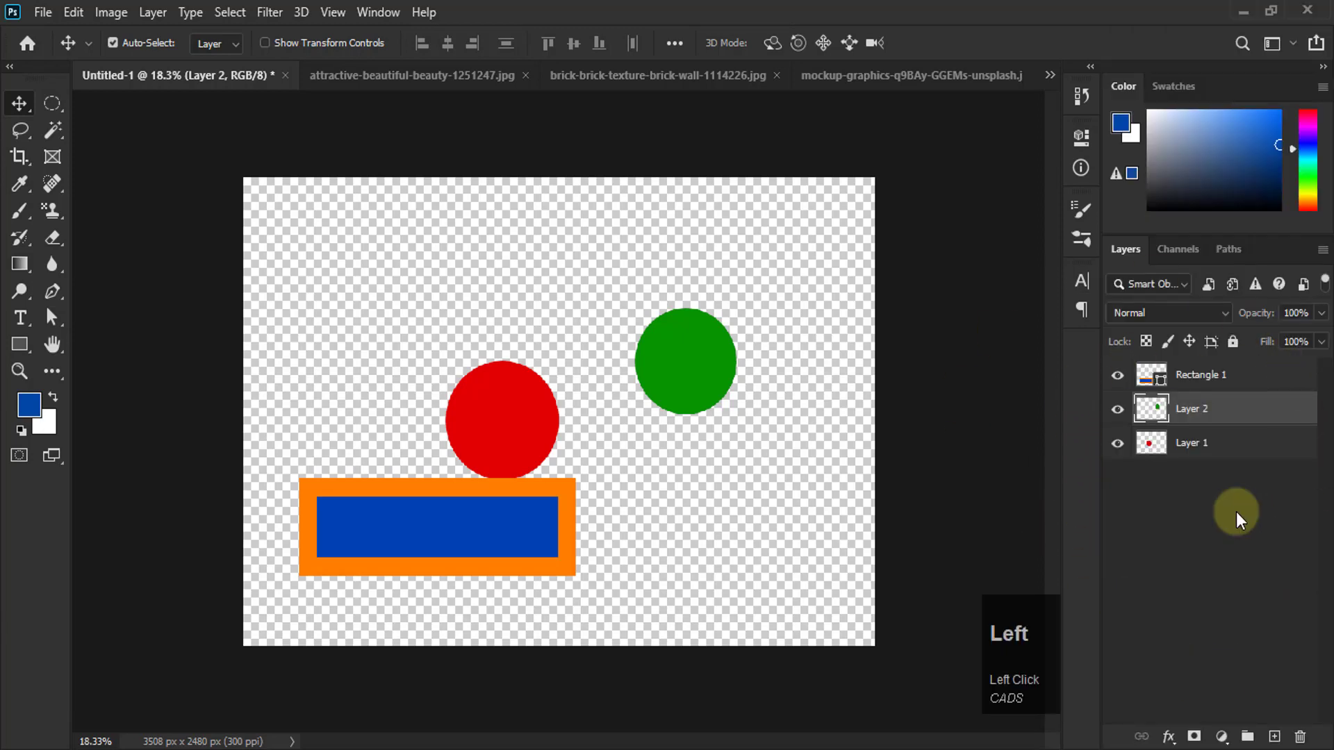
pyautogui.click(1322, 249)
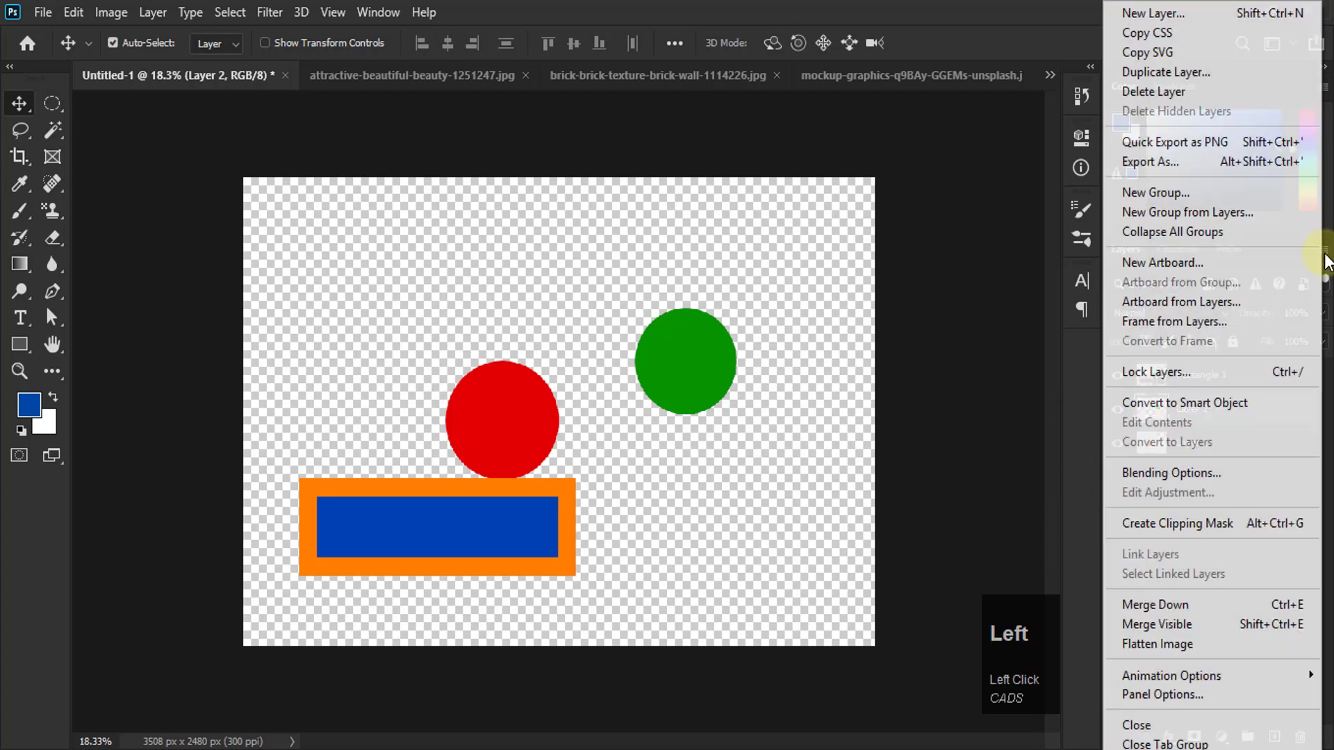
pyautogui.click(1170, 627)
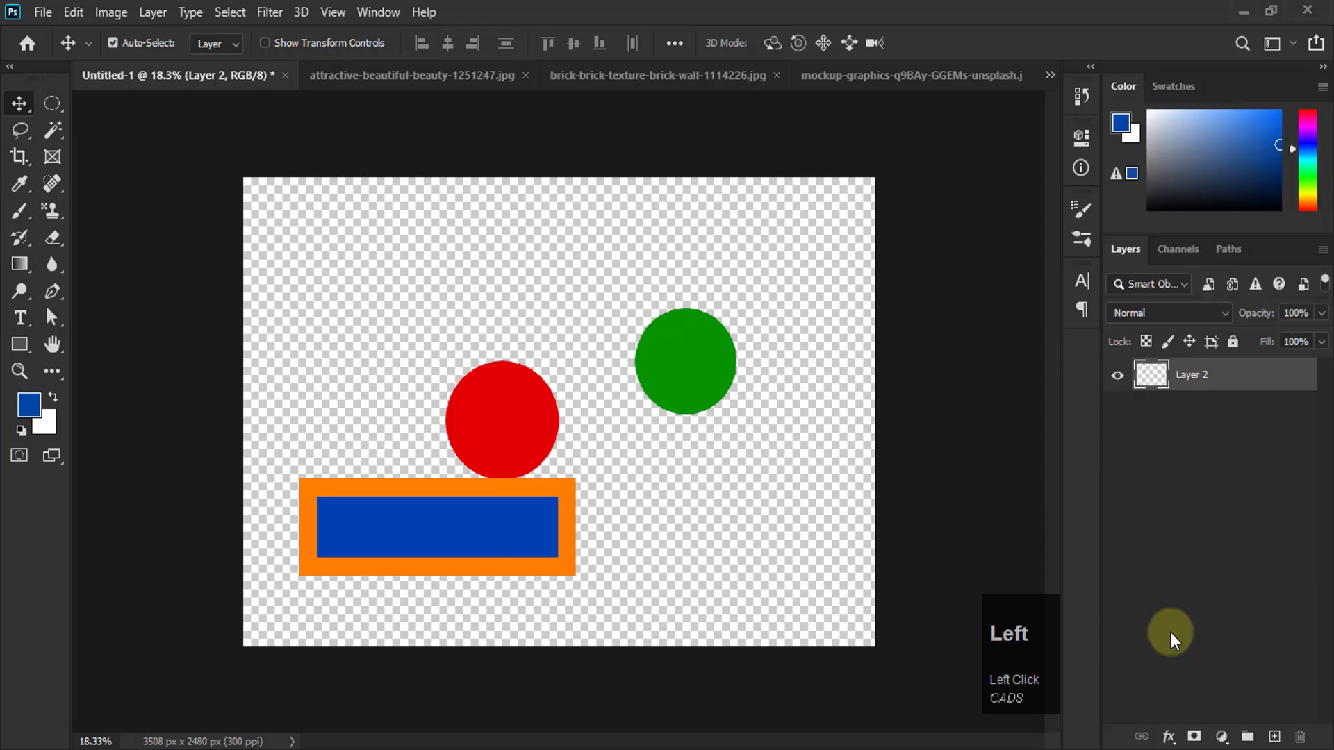
pyautogui.click(1215, 427)
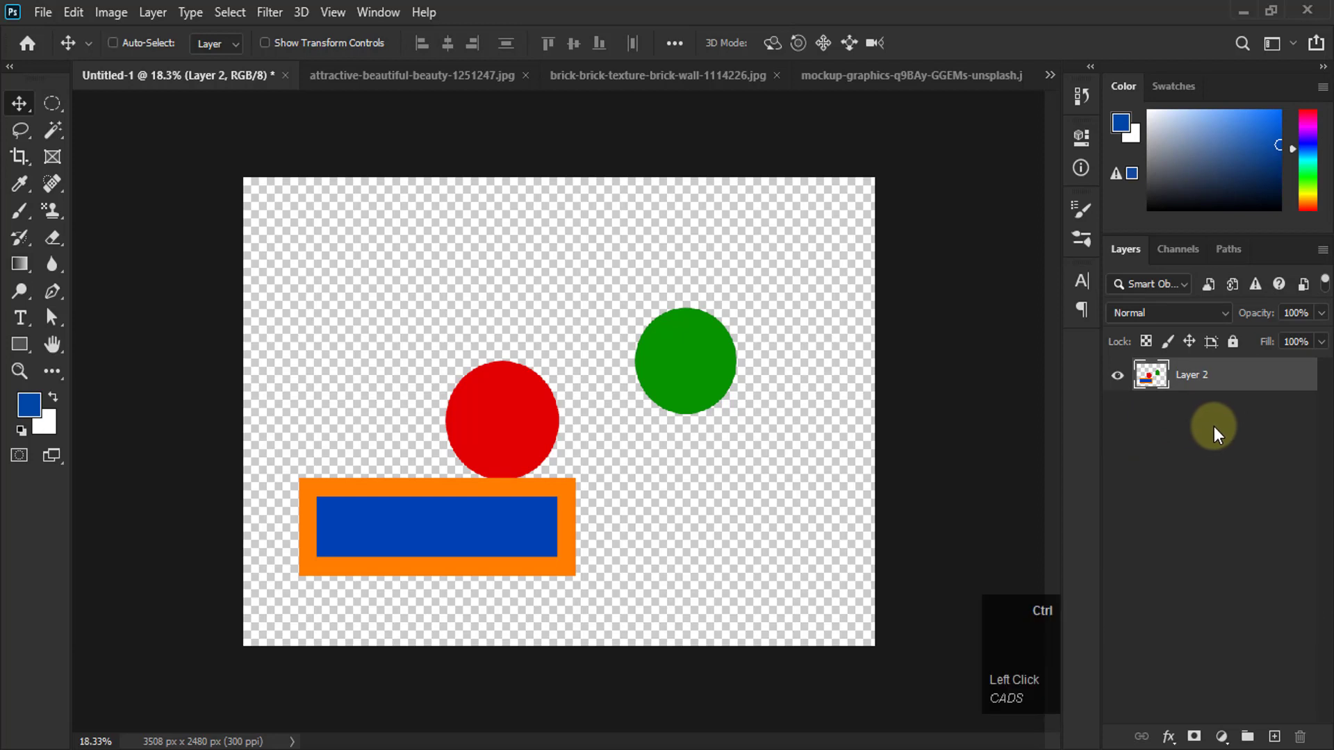
pyautogui.hotkey('ctrl', 'z')
# Flatten the image, unlock the Background layer and shift it to the right, then undo the move, the unlocking and the flattening
pyautogui.click(1314, 252)
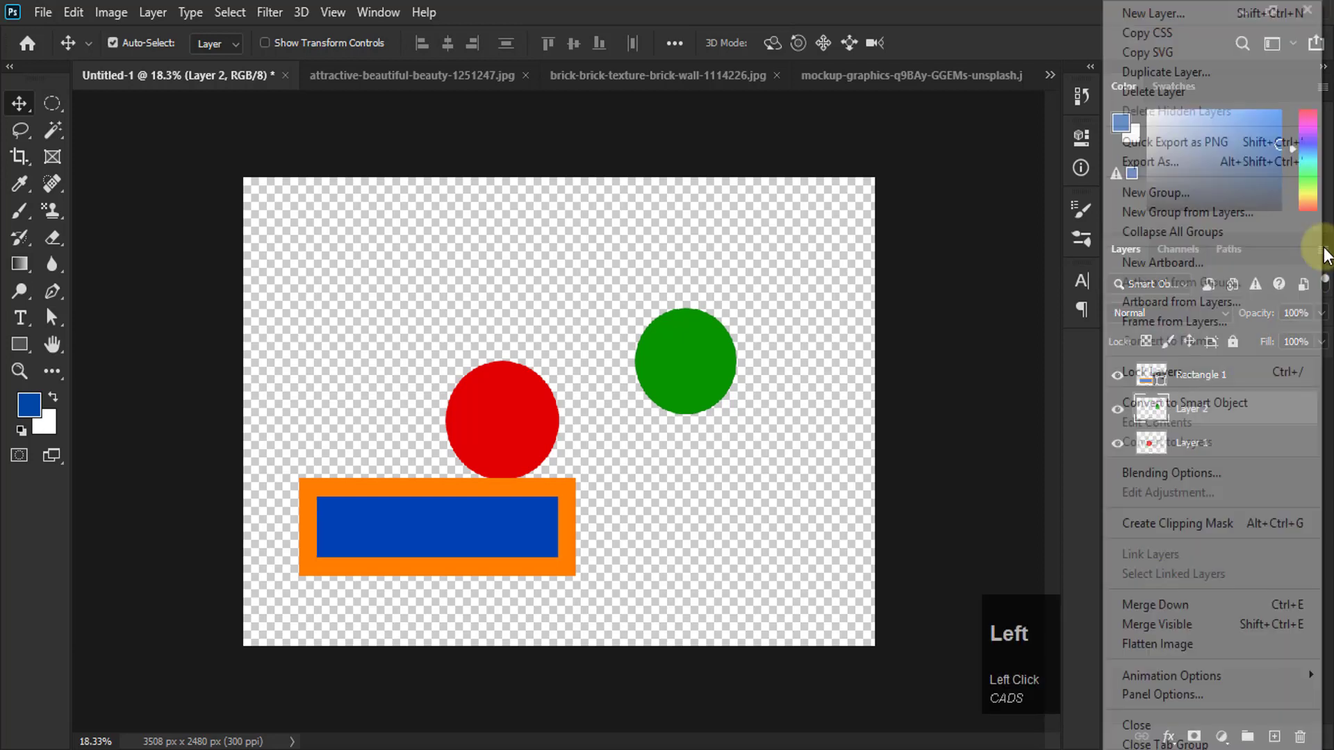
pyautogui.click(1152, 649)
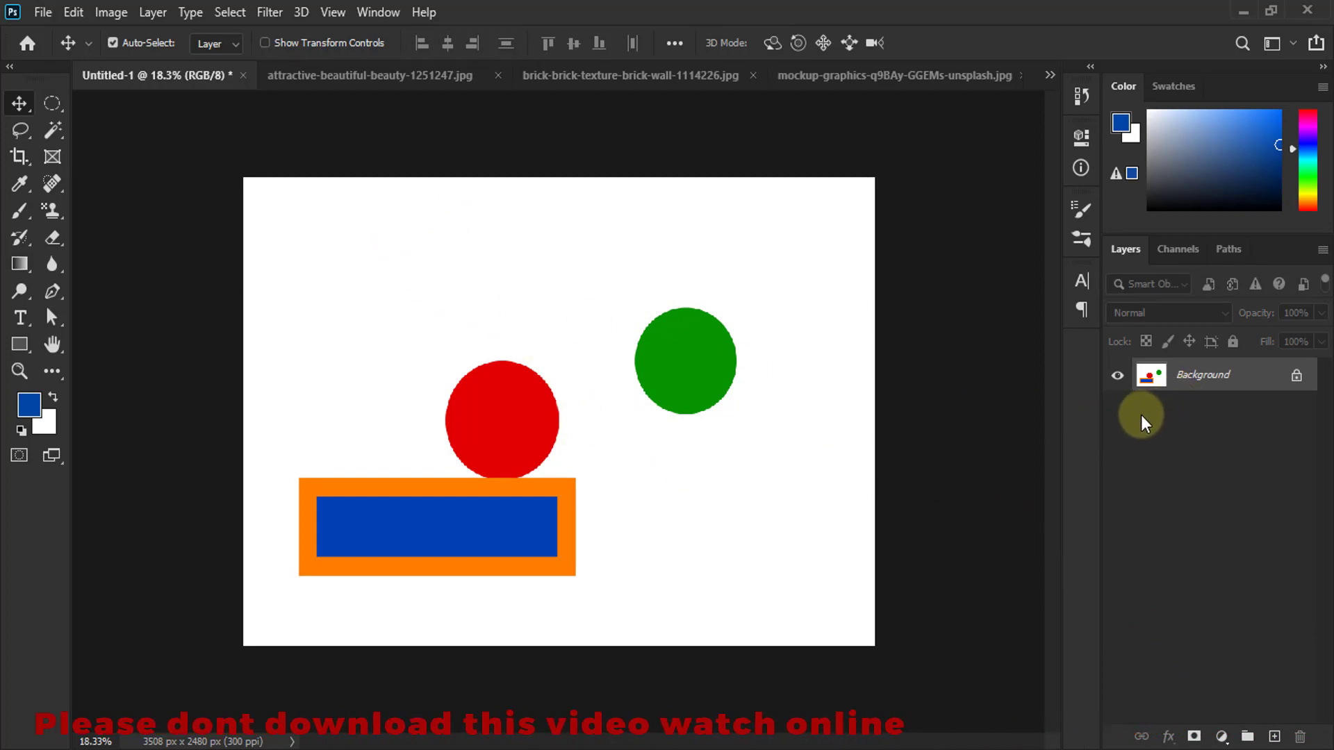
pyautogui.click(1296, 375)
pyautogui.moveTo(649, 262); pyautogui.dragTo(658, 319)
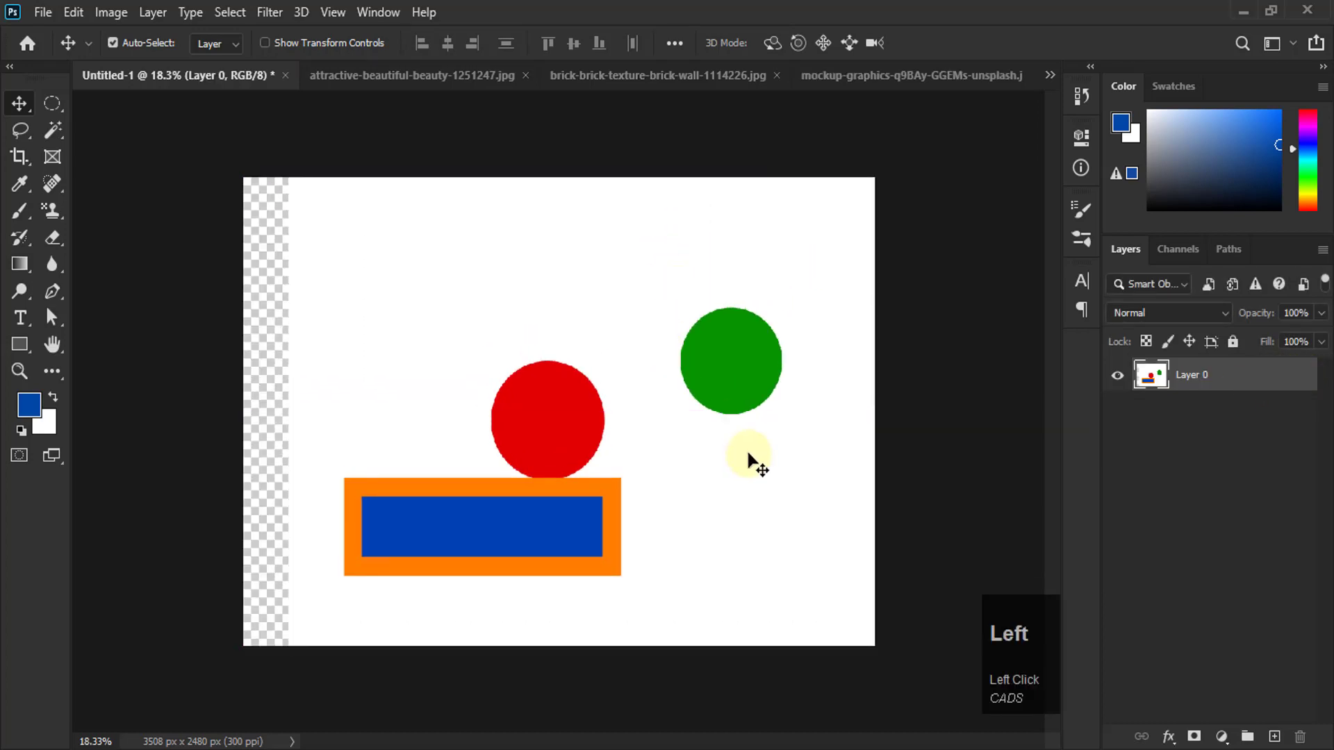
pyautogui.hotkey('ctrl', 'z')
pyautogui.hotkey('ctrl', 'z')
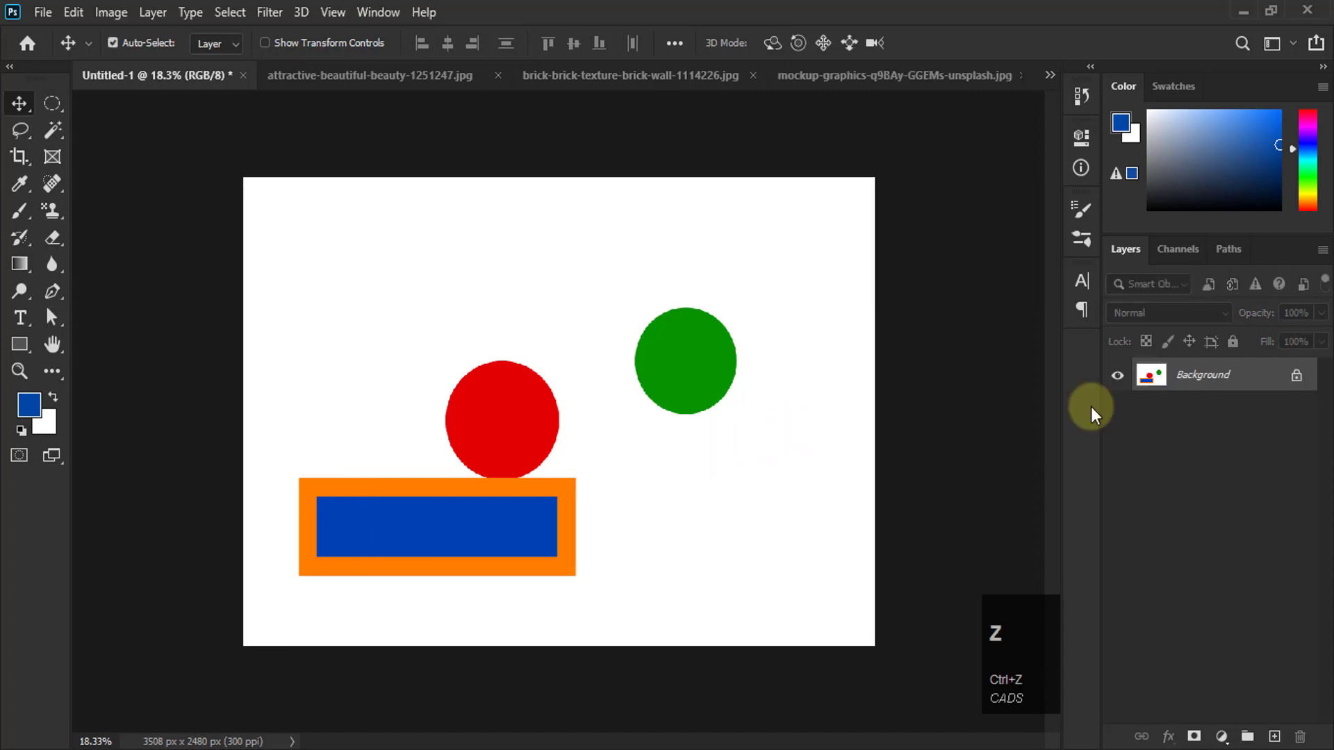
pyautogui.hotkey('ctrl', 'z')
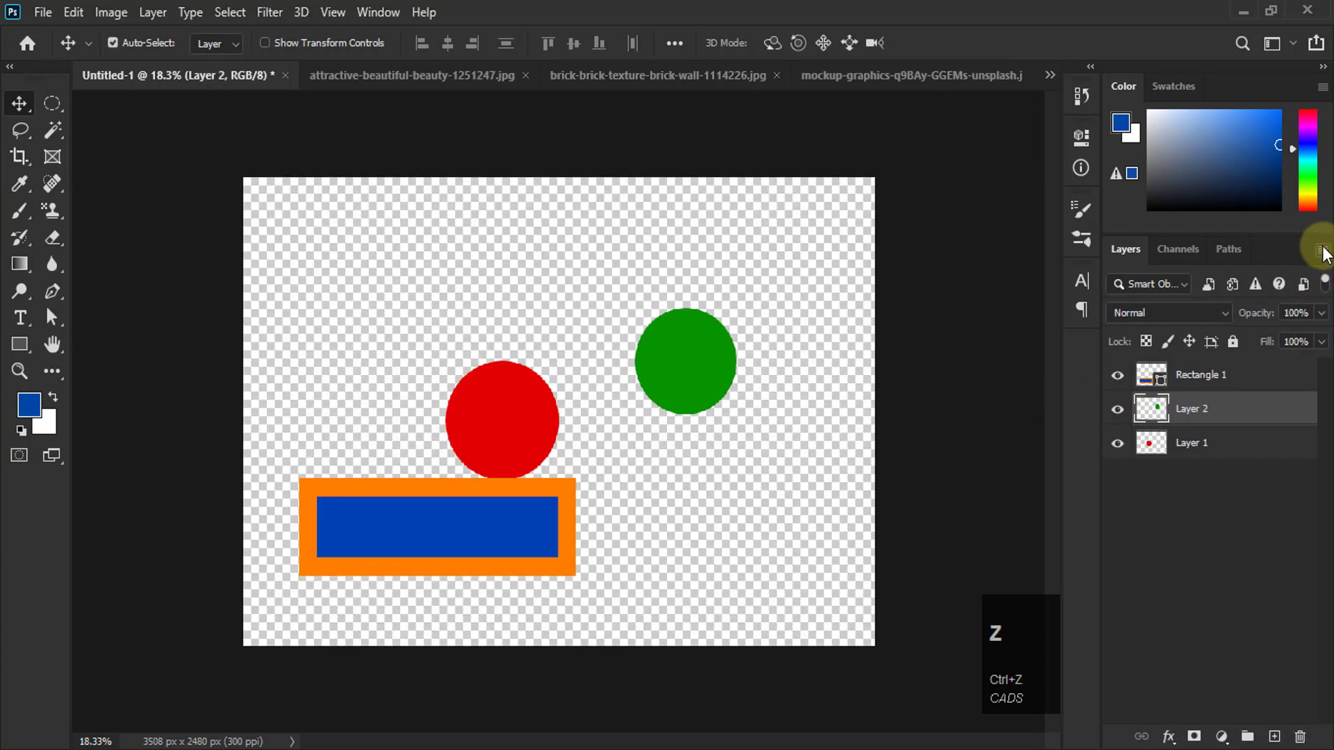
# Set the layer thumbnail size to medium in the Layers Panel Options
pyautogui.click(1322, 249)
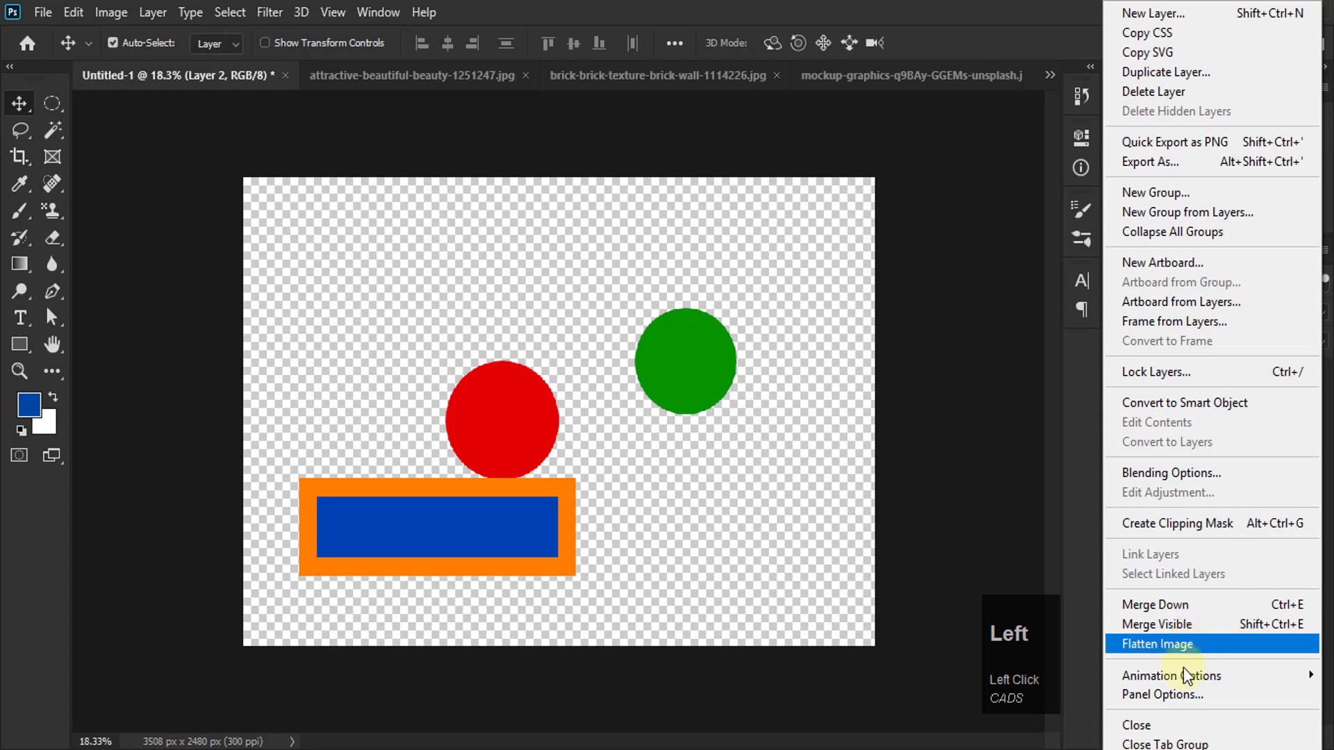
pyautogui.moveTo(1231, 677)
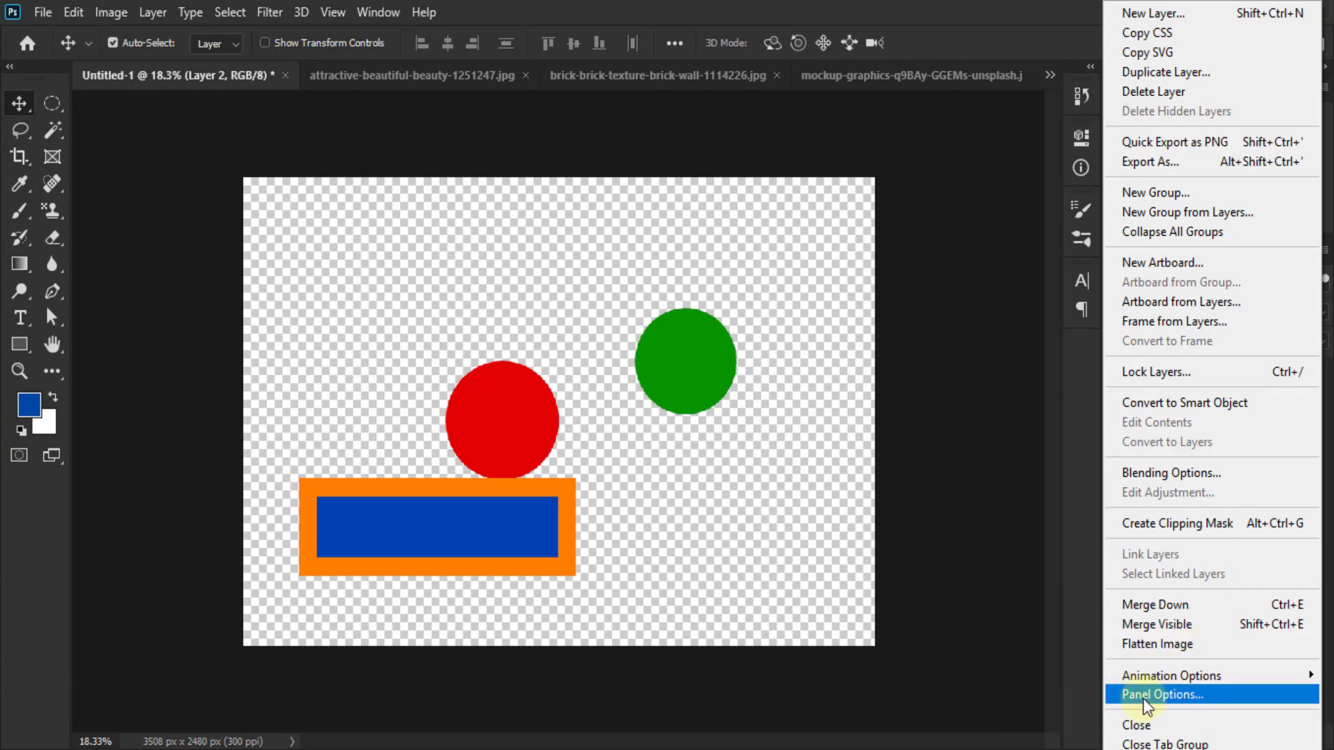
pyautogui.click(1173, 695)
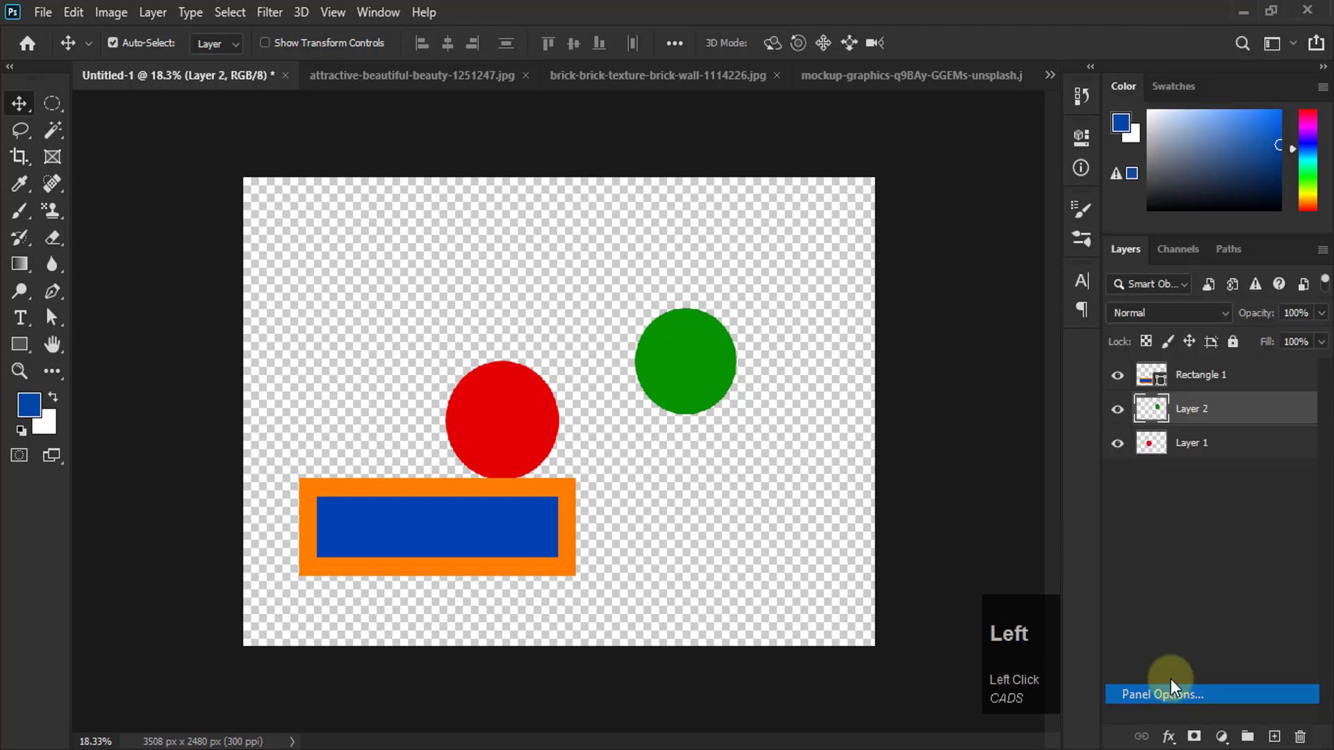
pyautogui.moveTo(588, 55); pyautogui.dragTo(605, 44)
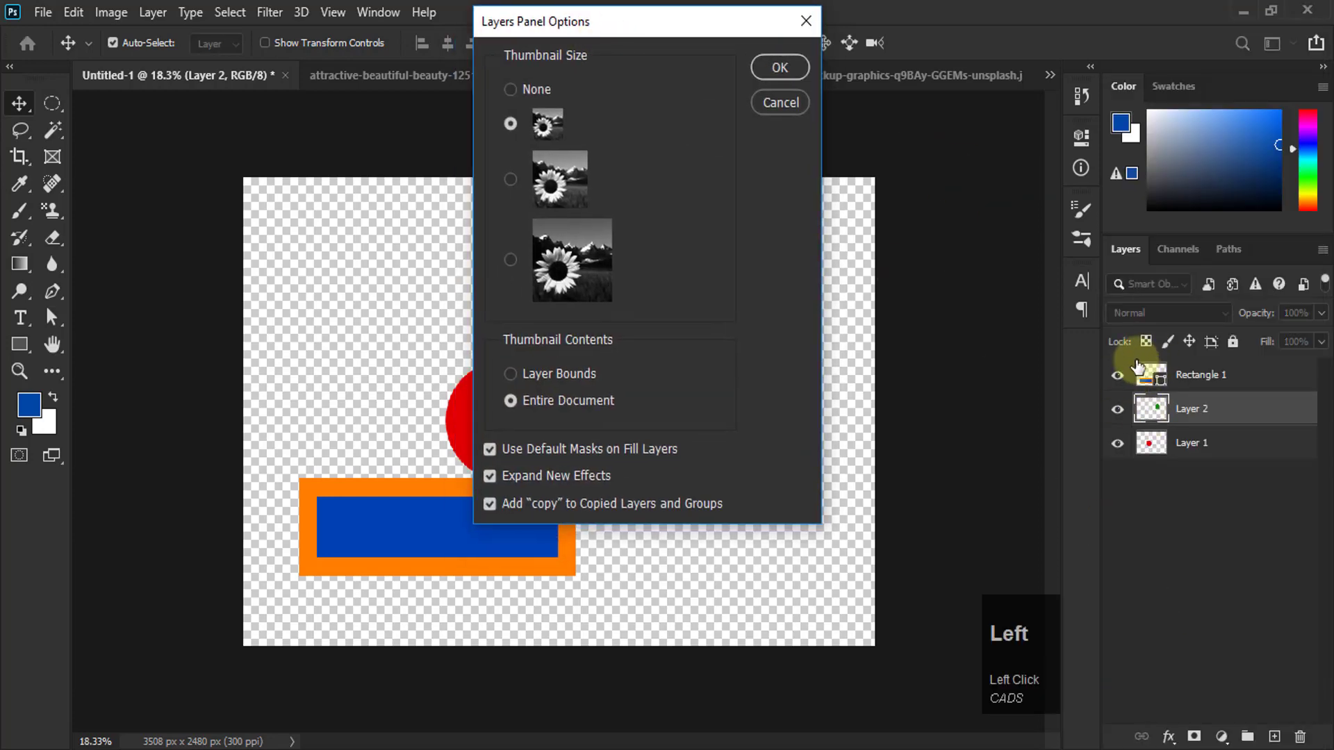
pyautogui.click(510, 185)
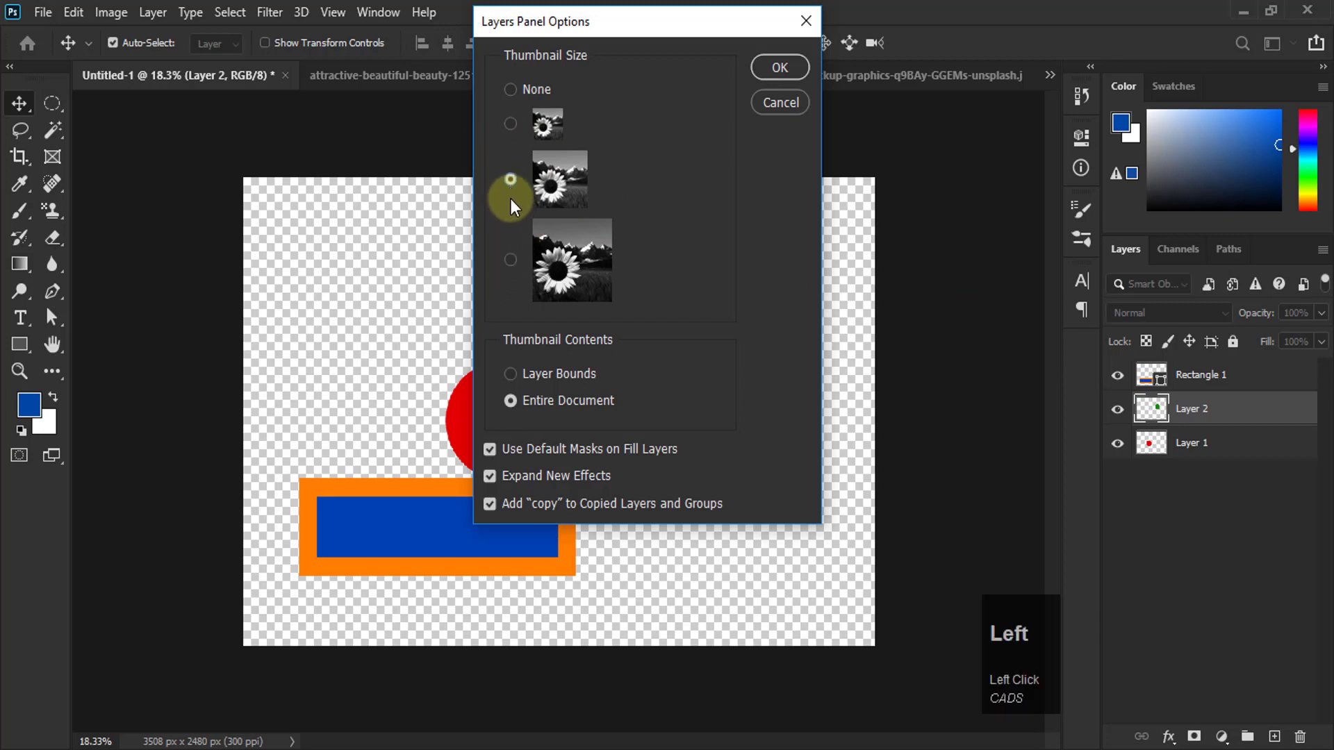
pyautogui.click(784, 74)
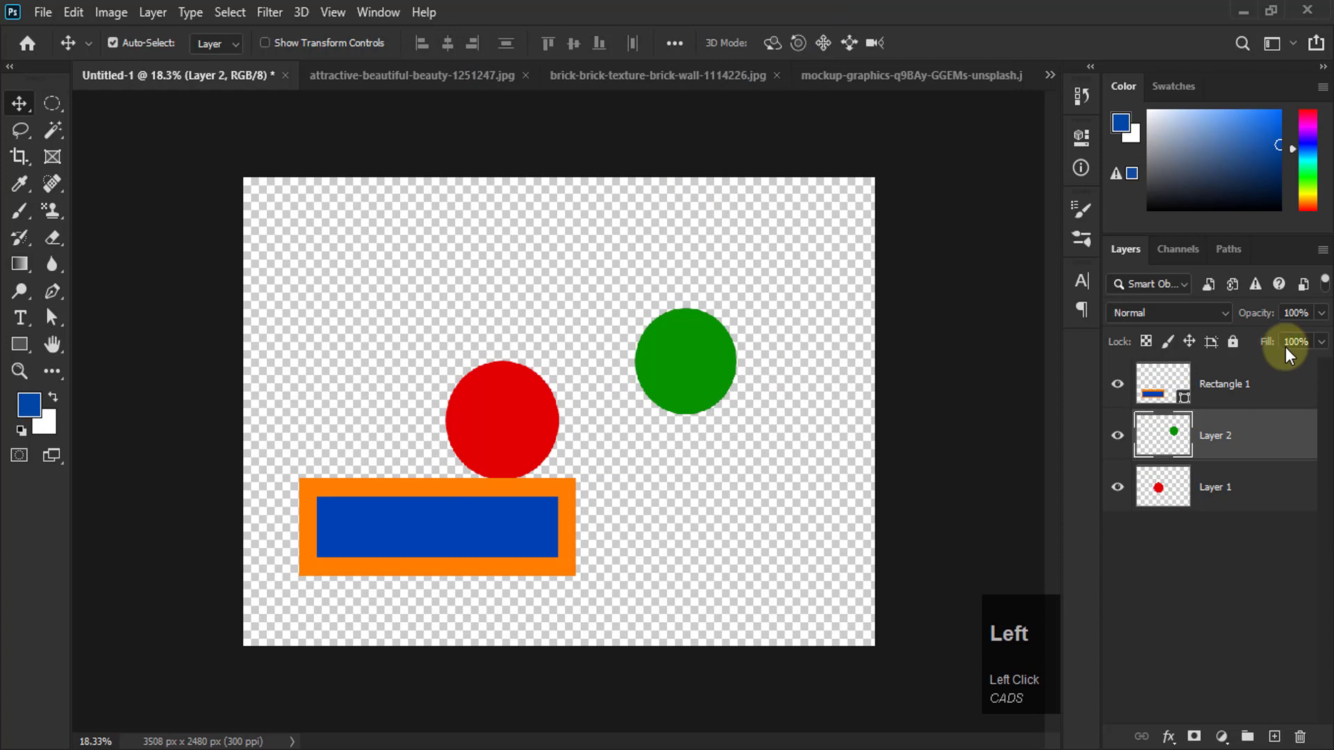
# Set the layer thumbnail contents to Layer Bounds in the Layers Panel Options
pyautogui.click(1323, 250)
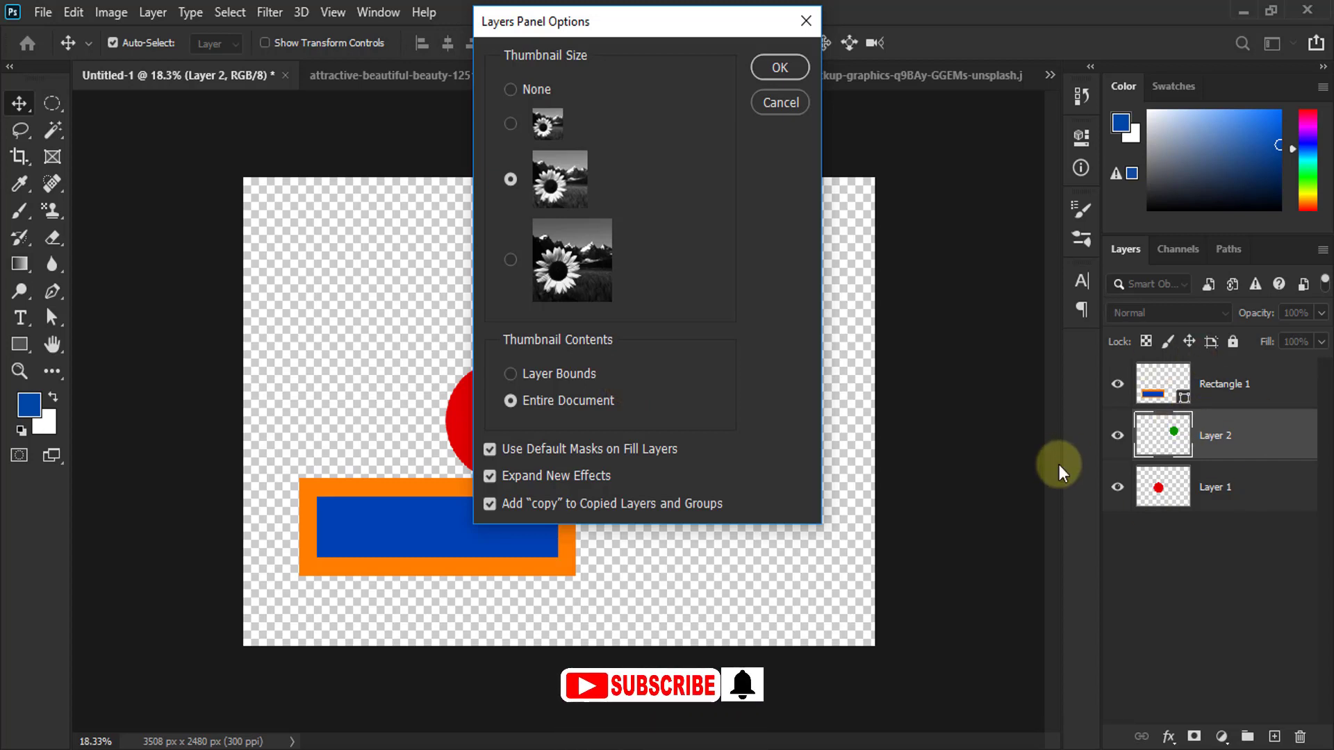
pyautogui.click(511, 374)
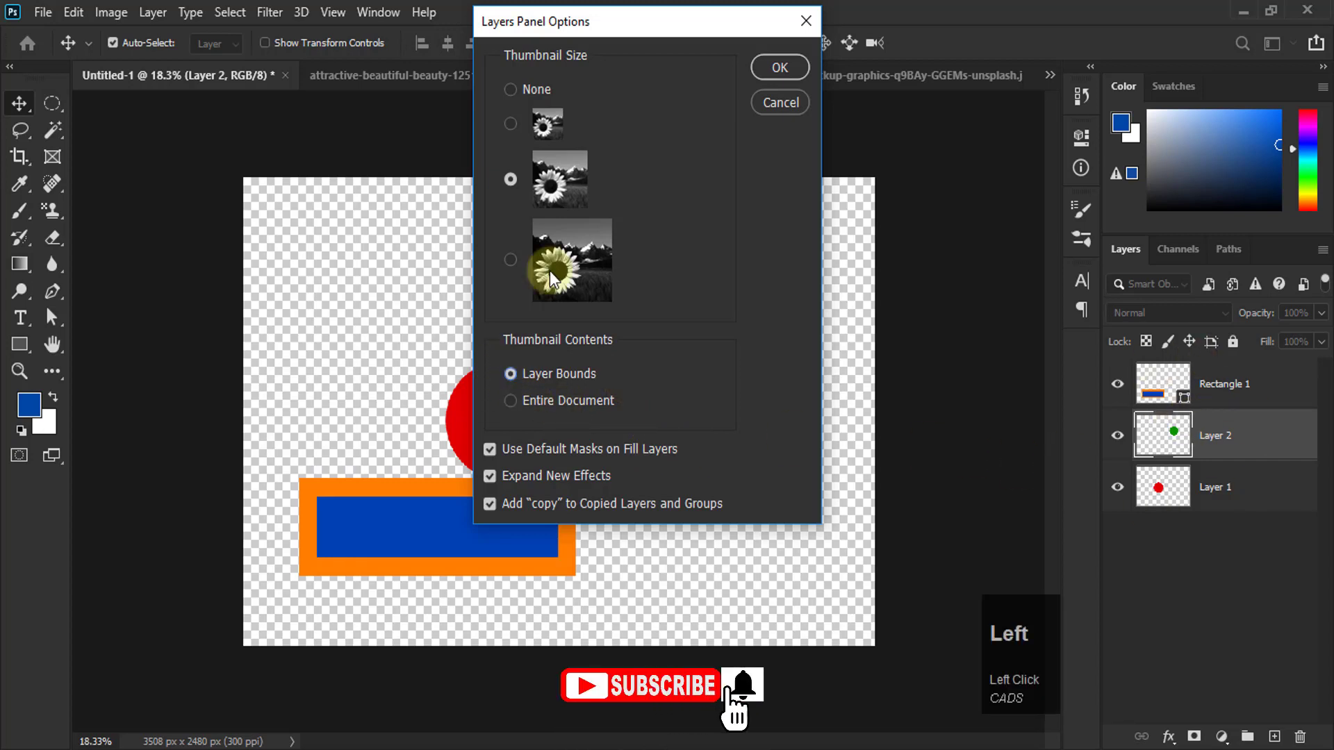
pyautogui.click(779, 67)
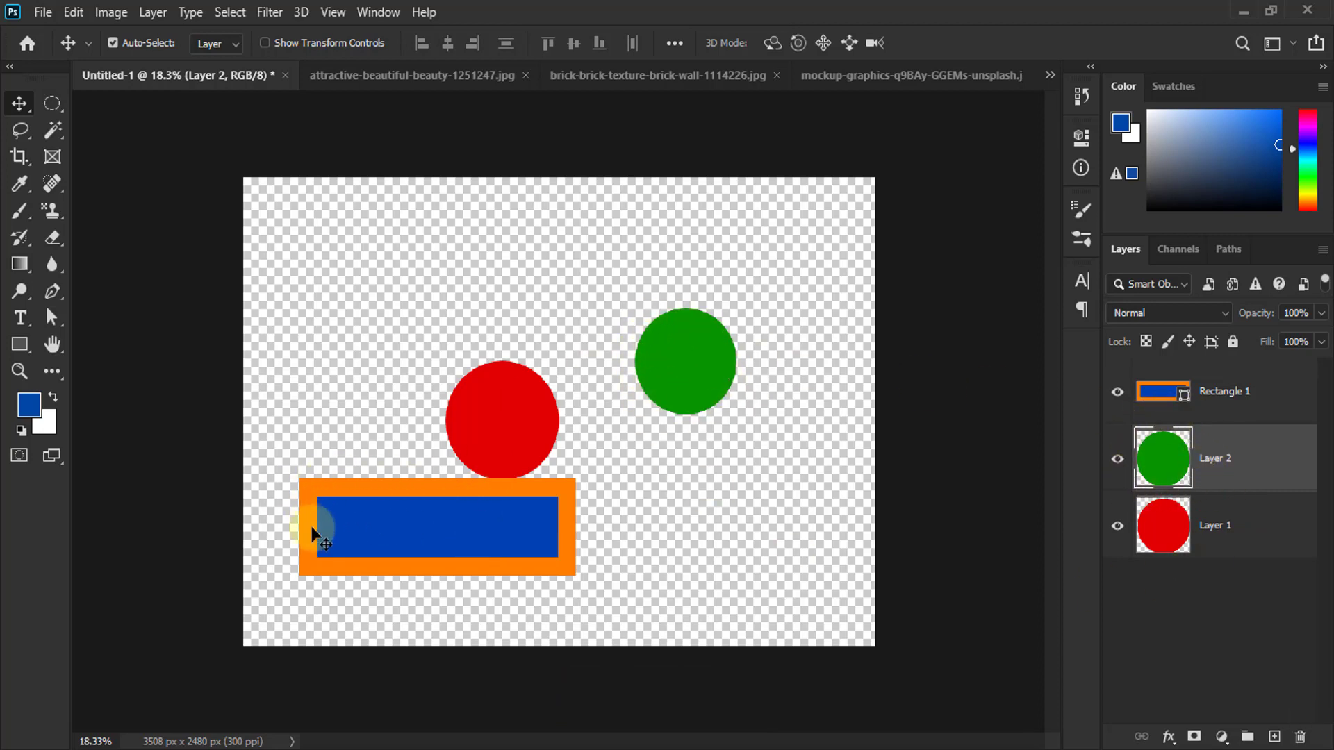
# Move the blue rectangle with the orange border straight up, above the red circle
pyautogui.click(418, 575)
pyautogui.moveTo(421, 517); pyautogui.dragTo(422, 264)
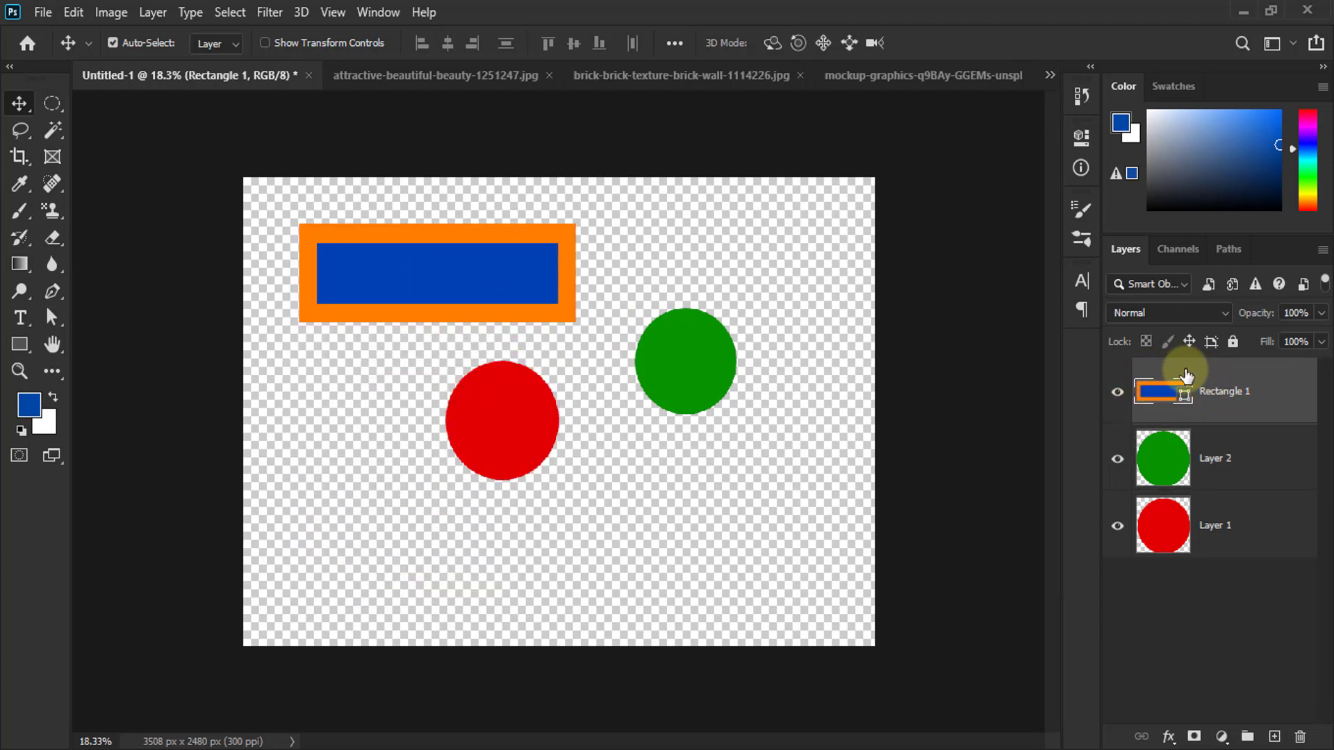
# Set the layer thumbnail contents to Entire Document in the Layers Panel Options
pyautogui.click(1322, 249)
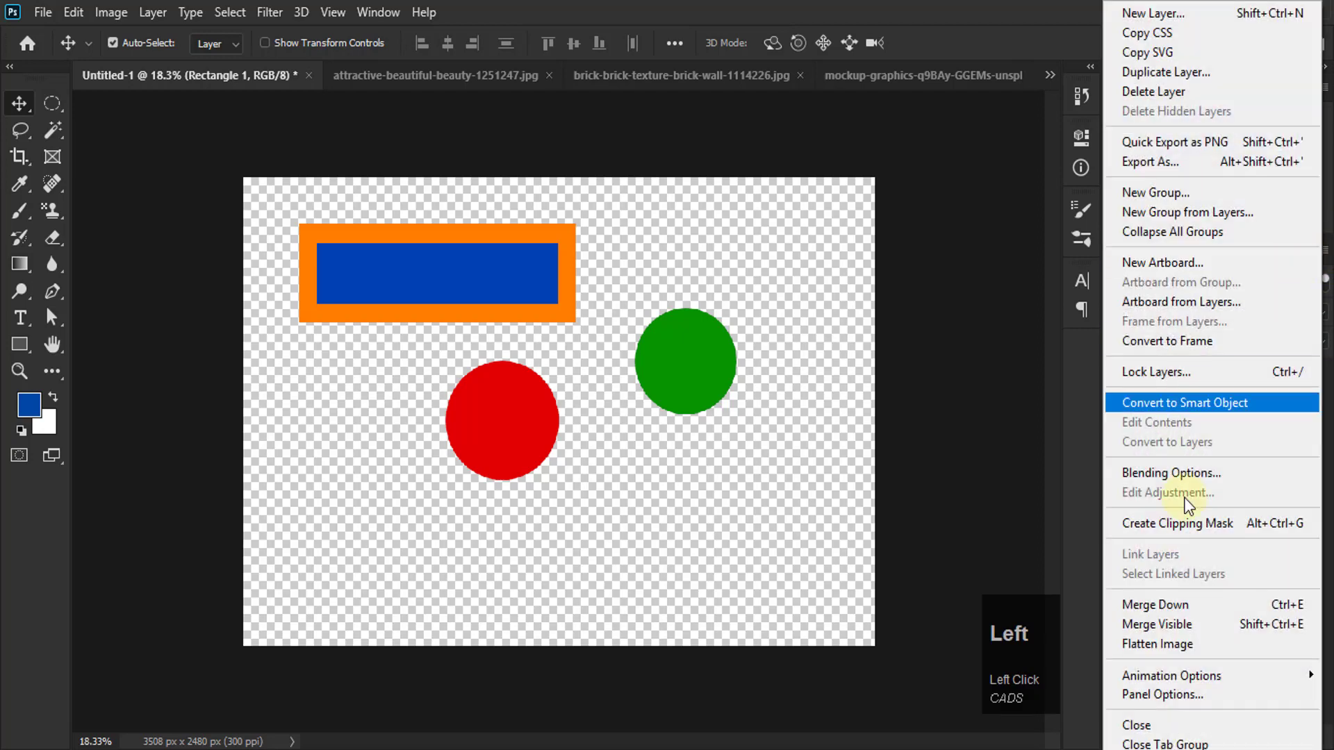
pyautogui.click(1166, 690)
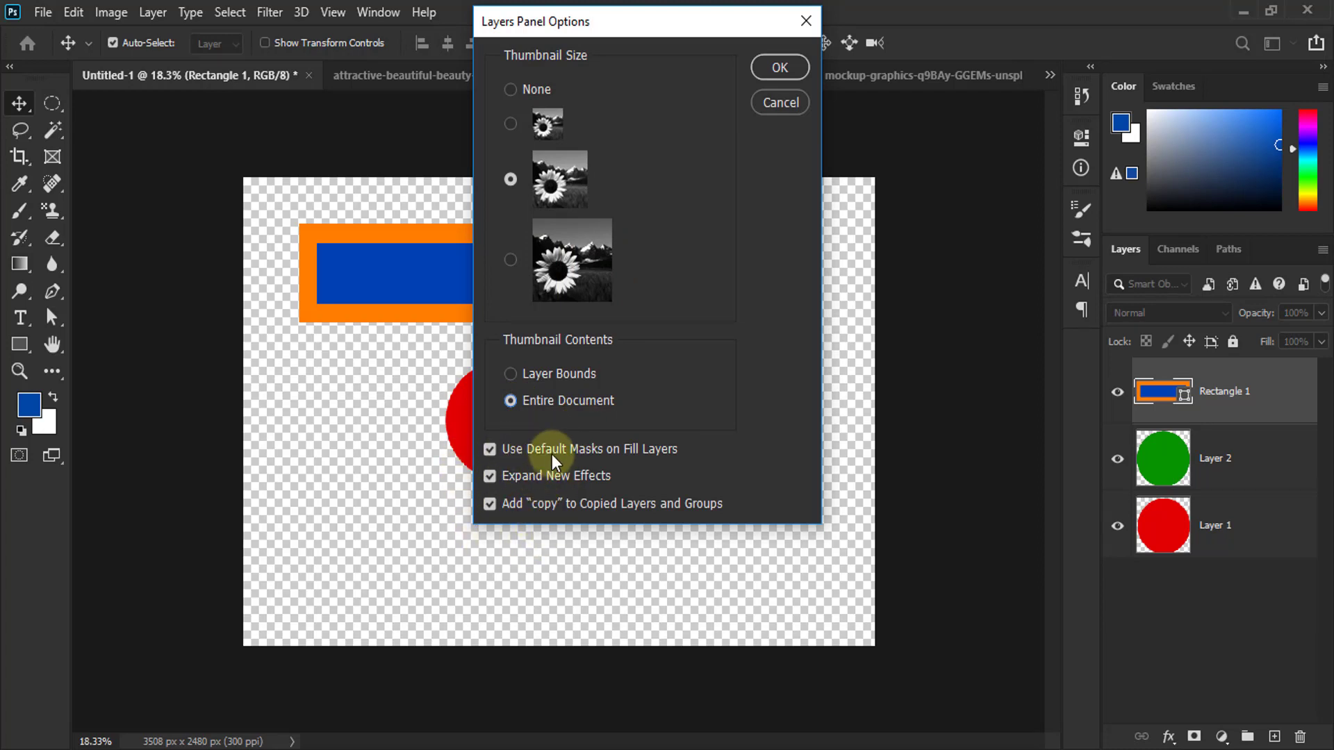
pyautogui.click(764, 62)
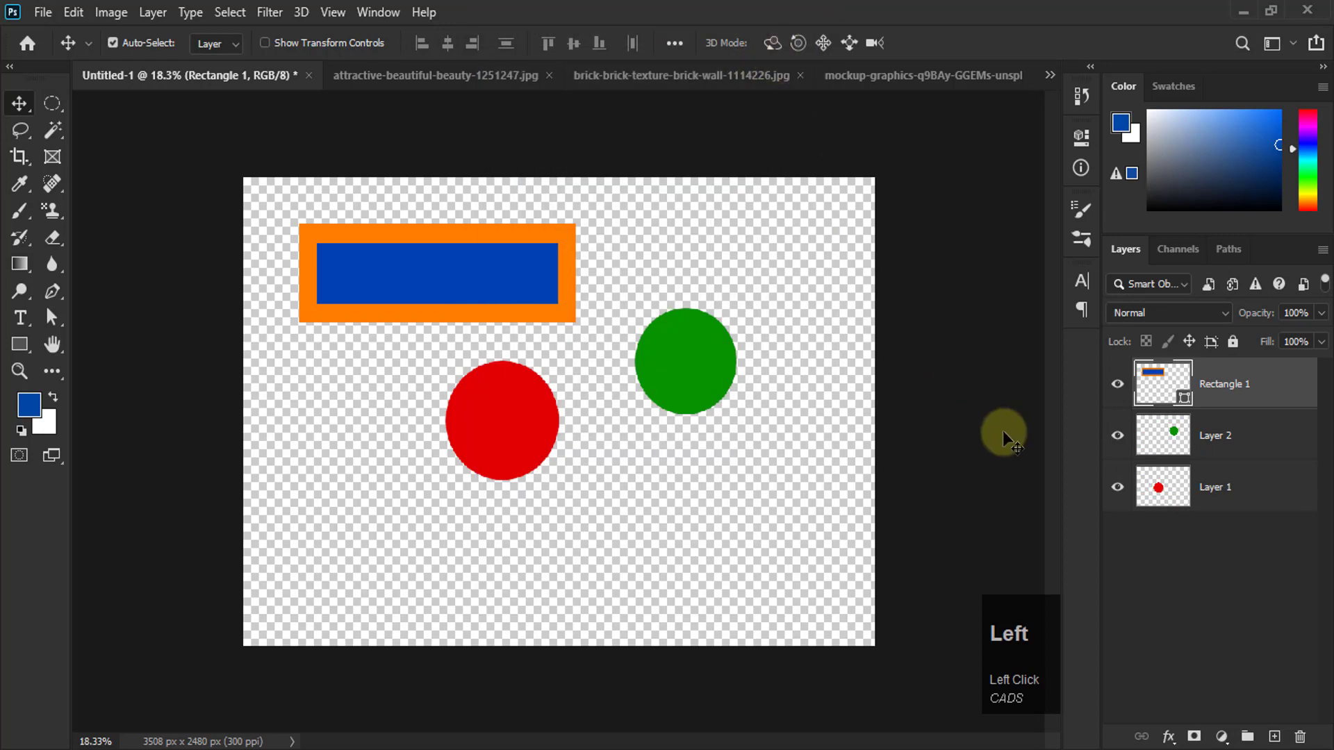
# Hide the red circle's Layer 1 and show it again
pyautogui.press('F1')
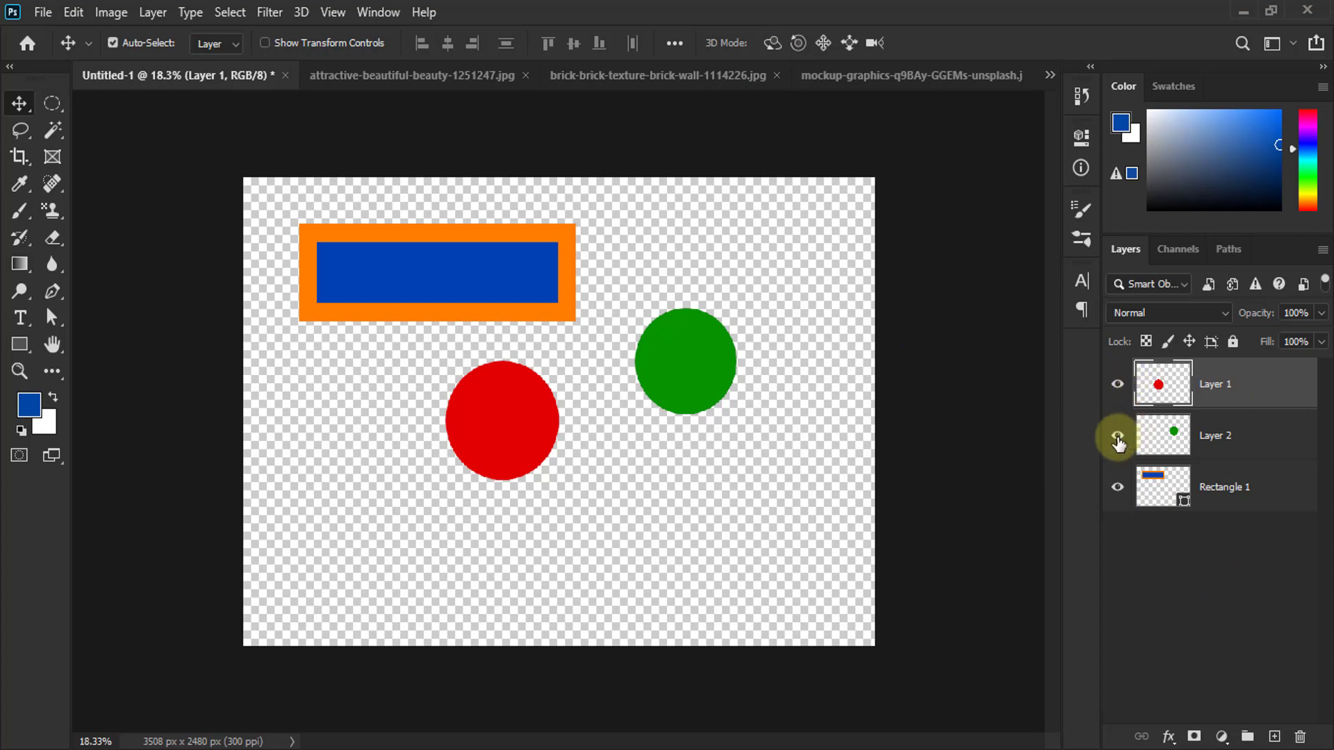
pyautogui.click(1116, 390)
pyautogui.click(1116, 391)
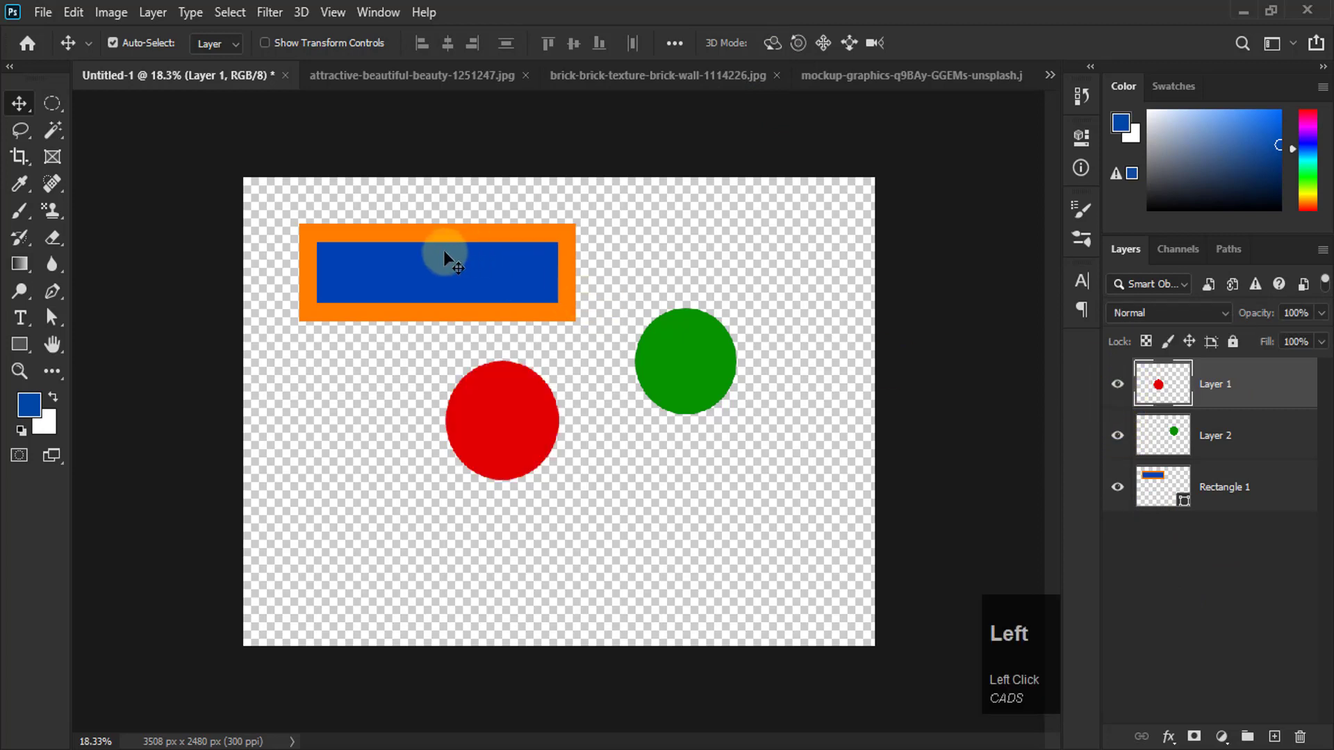
# Move the blue rectangle down so it overlaps behind the red circle, and shift the green circle slightly down and right
pyautogui.moveTo(443, 250); pyautogui.dragTo(487, 360)
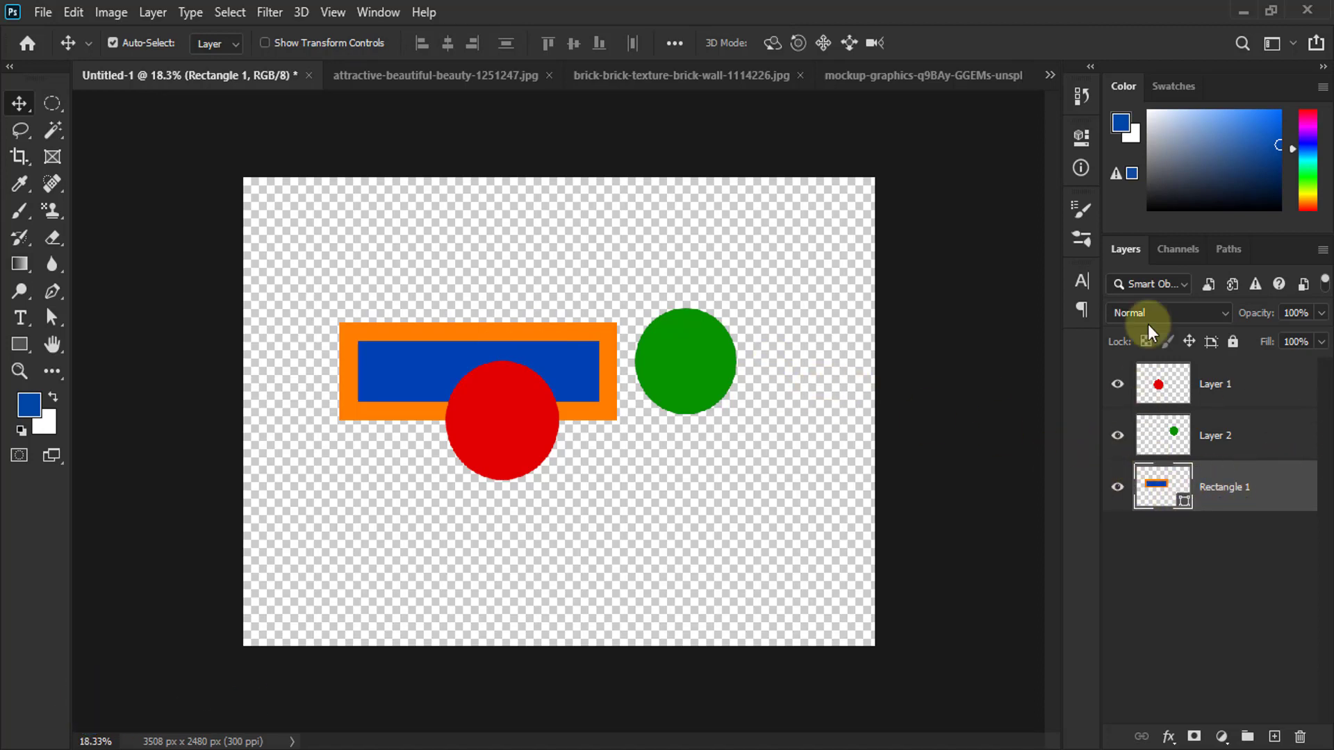
pyautogui.moveTo(695, 388); pyautogui.dragTo(723, 445)
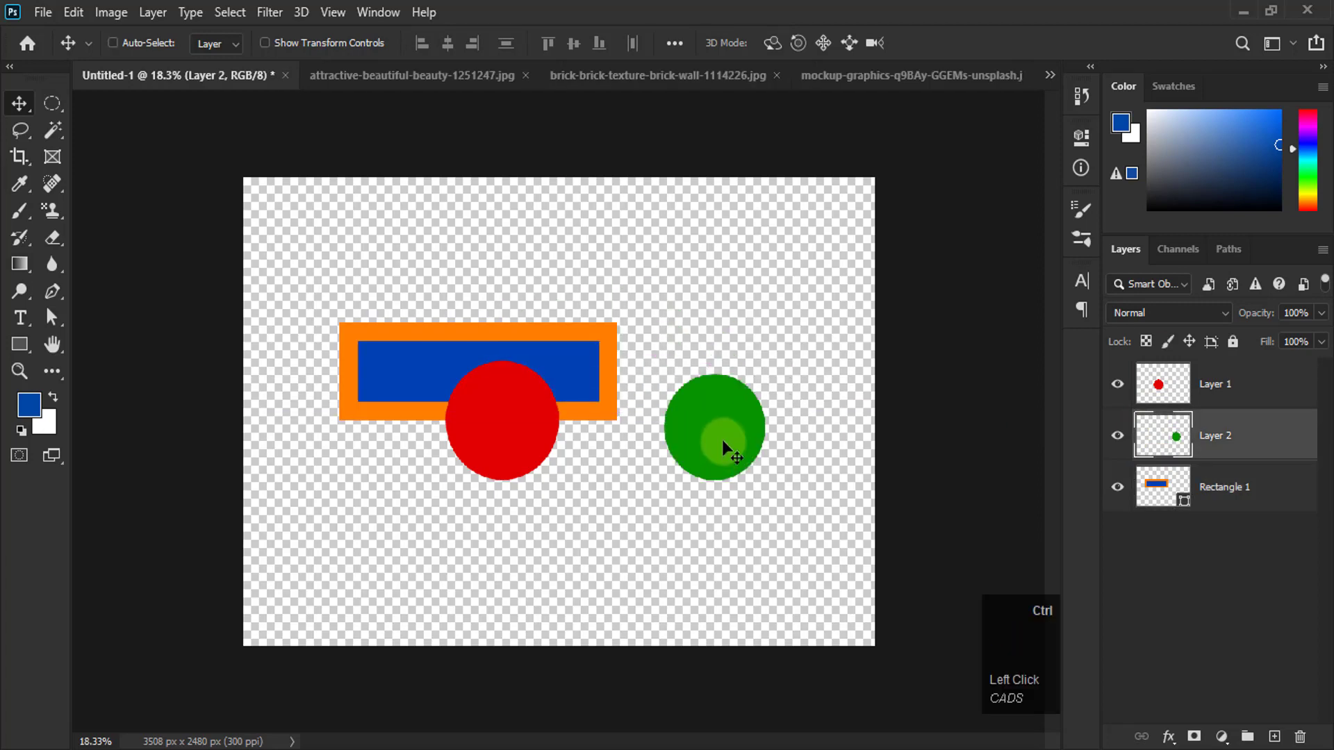
# Scale the green circle on Layer 2 up proportionally to about 208%
pyautogui.hotkey('ctrl', 't')
pyautogui.moveTo(765, 373); pyautogui.dragTo(890, 200)
pyautogui.click(972, 43)
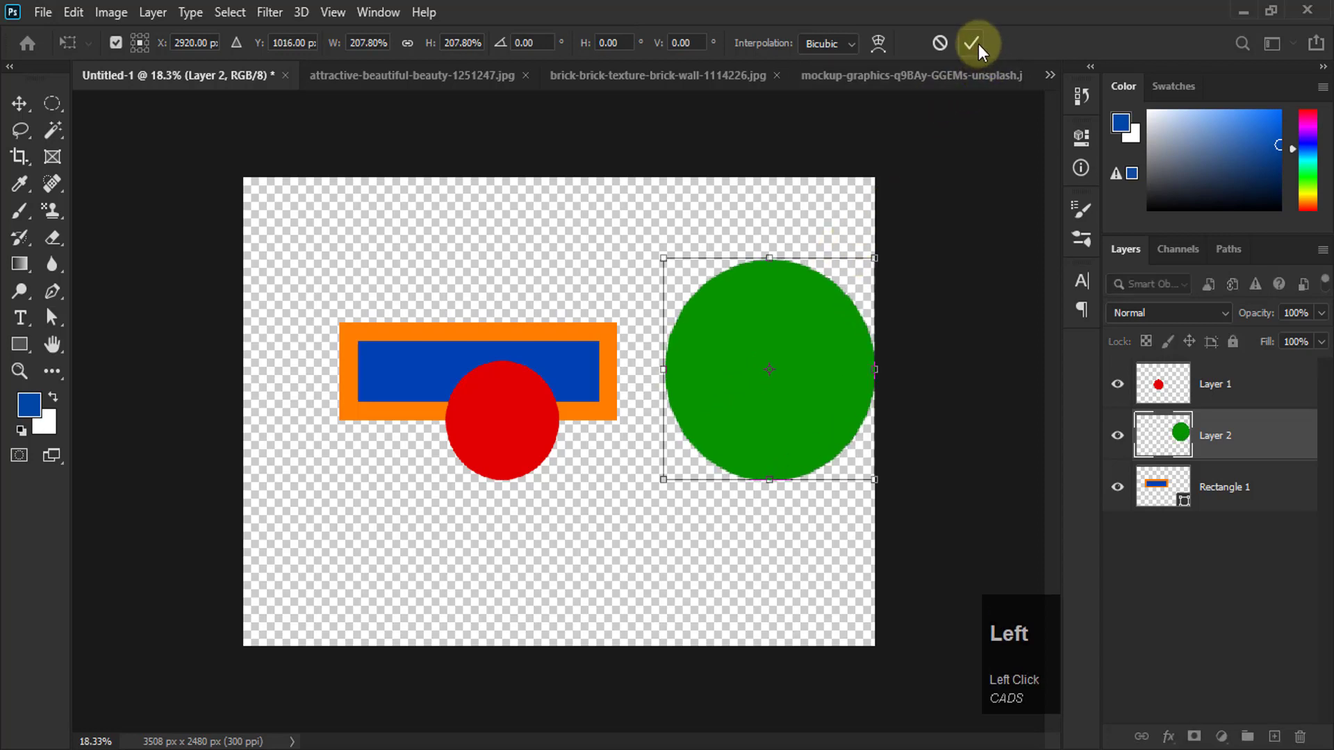
# Reorder Layer 2 below Rectangle 1 and move the green circle behind the blue rectangle so its upper half shows above it
pyautogui.moveTo(798, 421); pyautogui.dragTo(793, 376)
pyautogui.click(1210, 460)
pyautogui.moveTo(1209, 460); pyautogui.dragTo(1223, 514)
pyautogui.moveTo(724, 306); pyautogui.dragTo(488, 316)
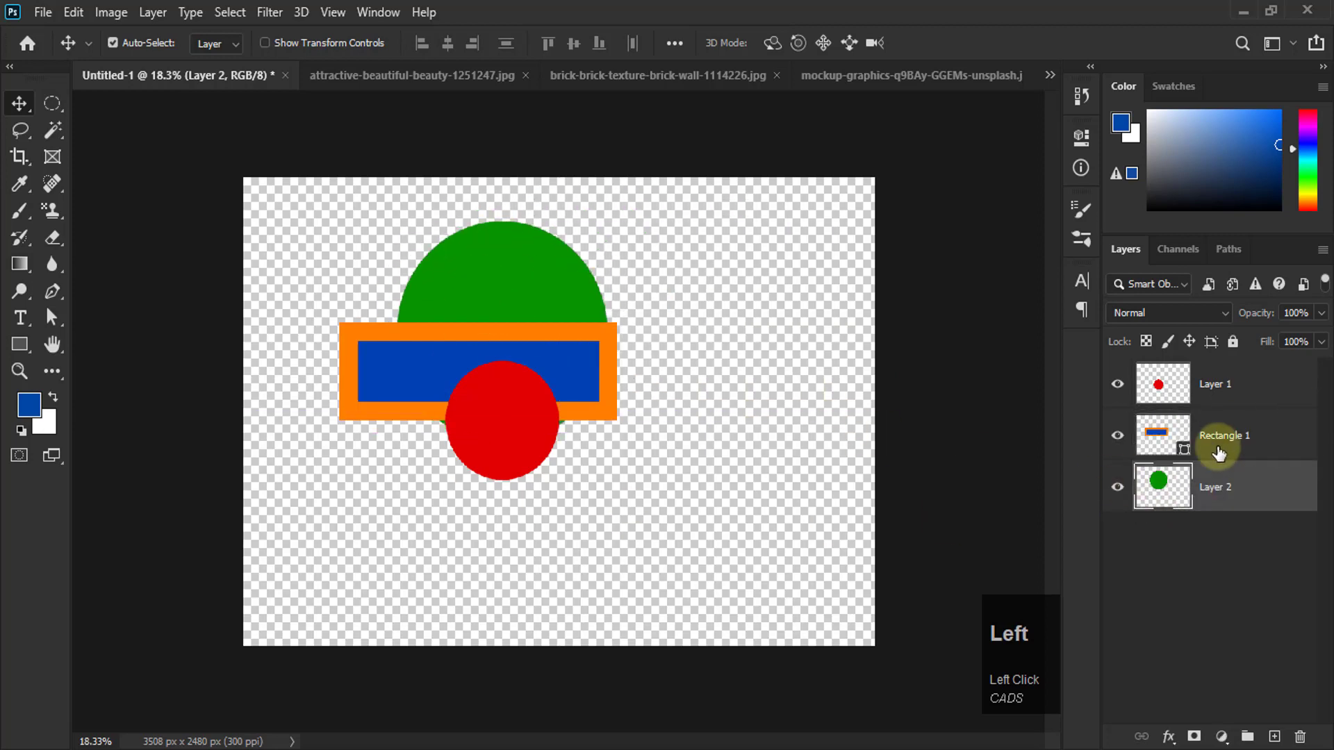
# Hide the green circle's Layer 2 and show it again, two times in a row
pyautogui.click(1118, 485)
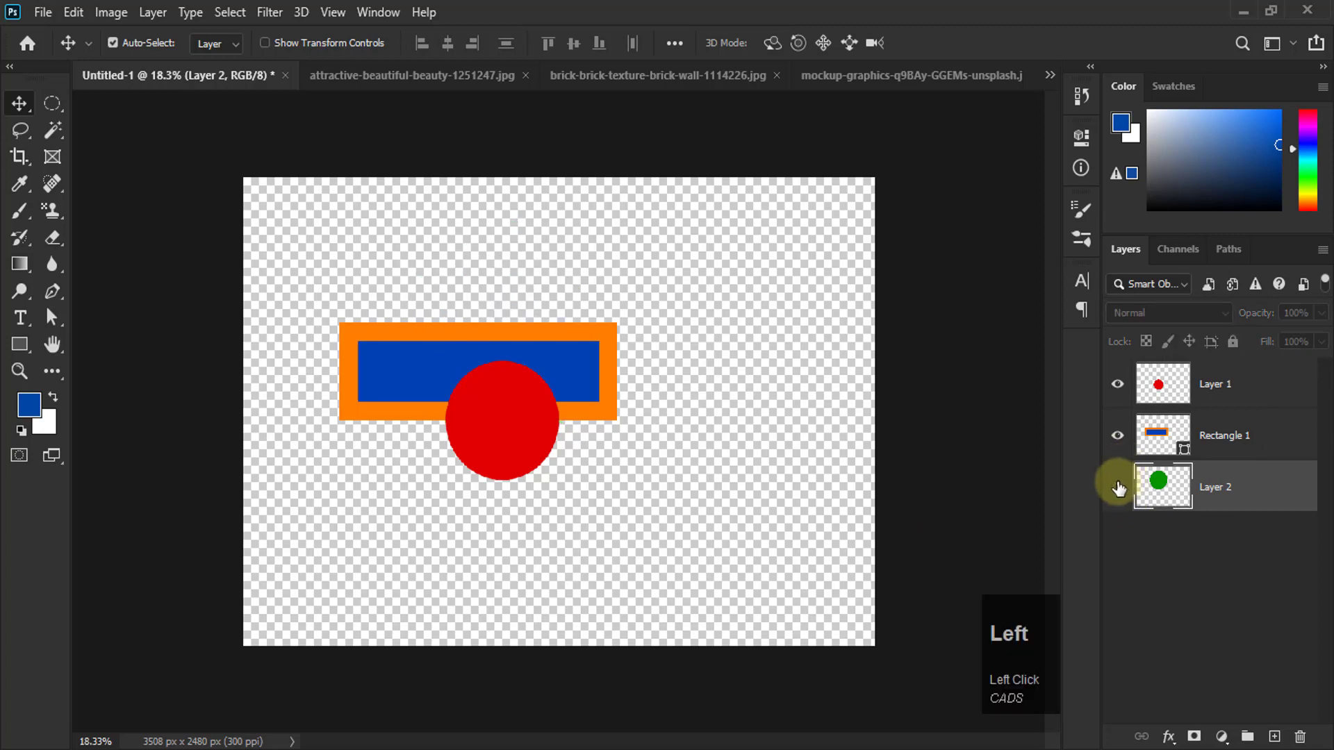
pyautogui.click(1118, 487)
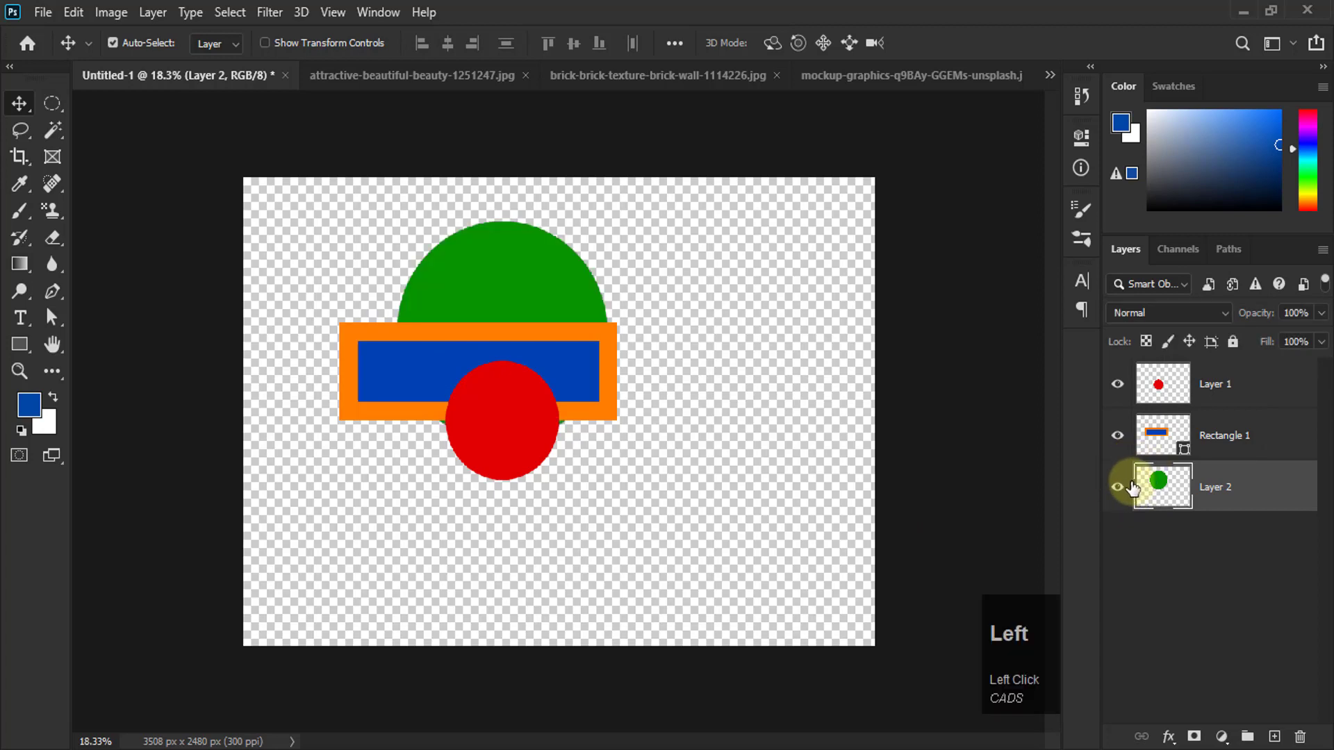
pyautogui.click(1118, 486)
pyautogui.click(1118, 488)
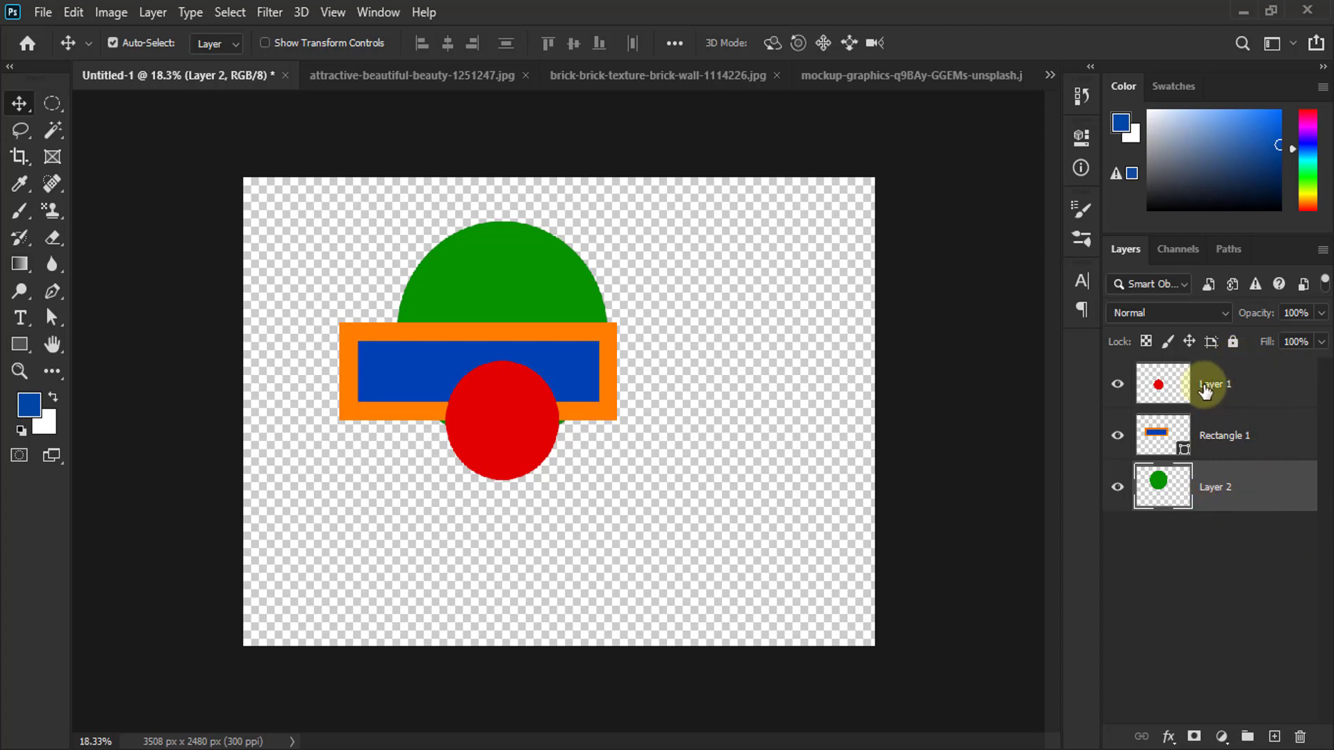
# Select the whole range of layers from Layer 2 up to Layer 1, and clear the selection
pyautogui.keyDown('shift'); pyautogui.click(1290, 384); pyautogui.keyUp('shift')
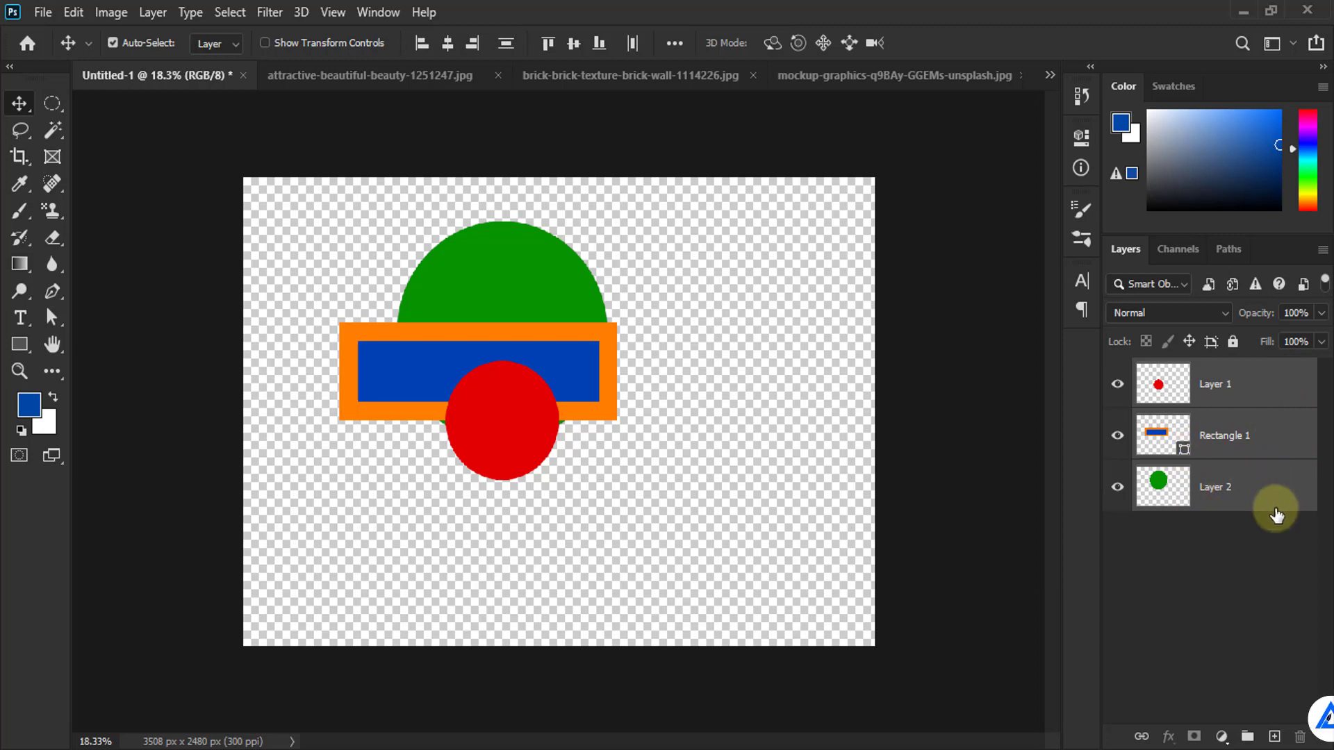
pyautogui.click(1281, 564)
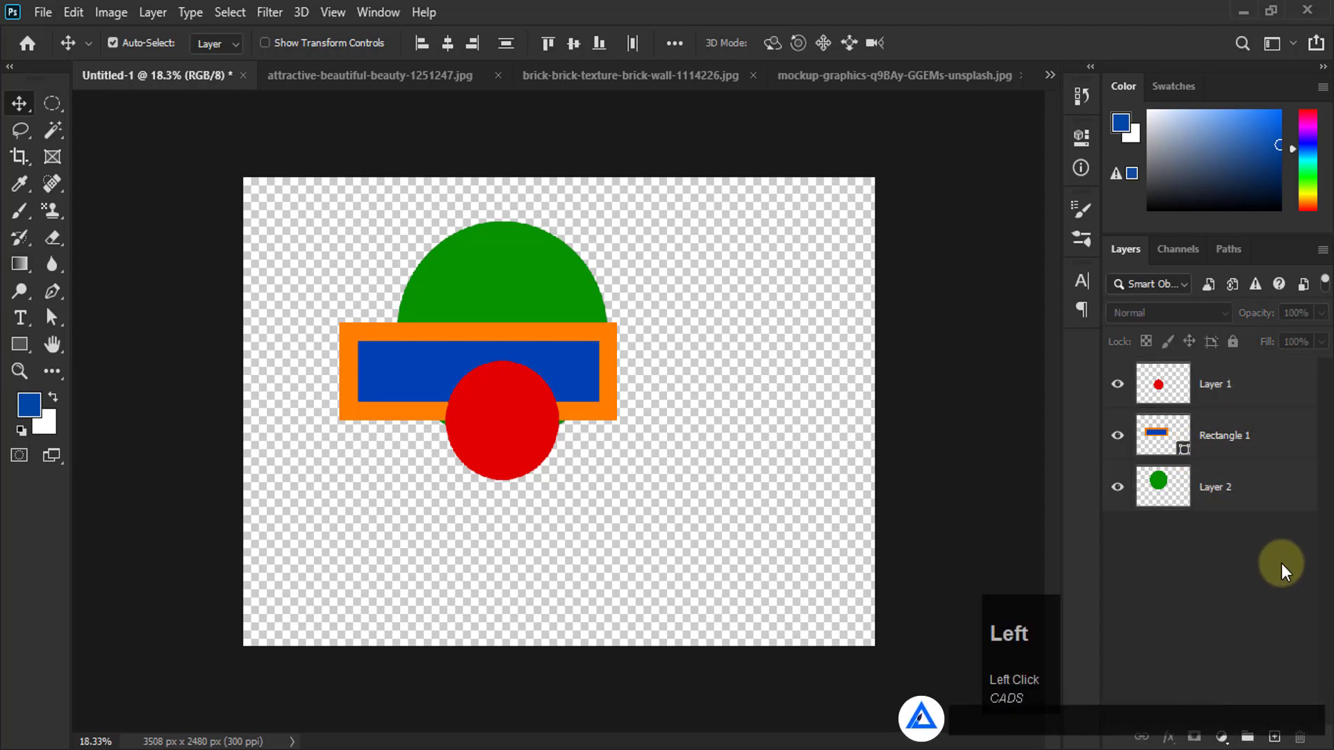
# Select only the non-adjacent Layer 1 and Layer 2 together, leaving out Rectangle 1, and deselect them
pyautogui.keyDown('ctrl'); pyautogui.click(1286, 371); pyautogui.keyUp('ctrl')
pyautogui.keyDown('ctrl'); pyautogui.click(1289, 504); pyautogui.keyUp('ctrl')
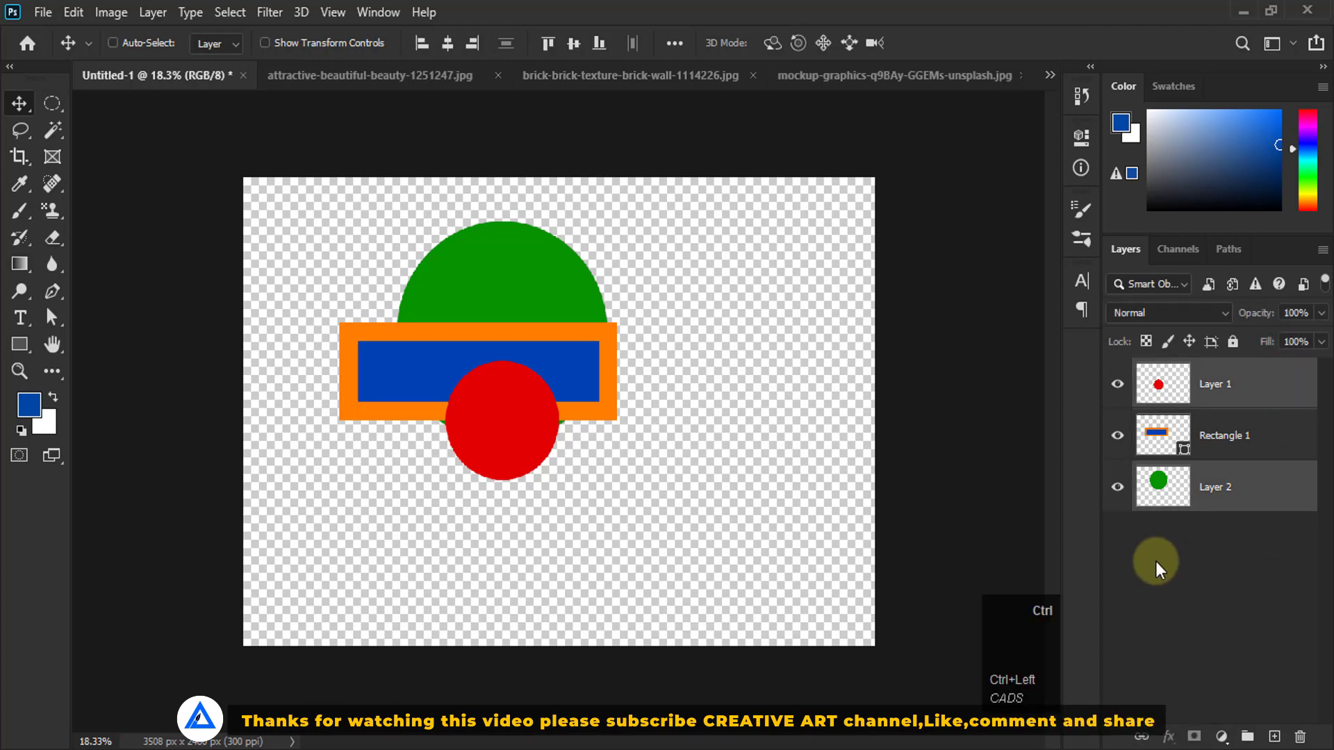
pyautogui.hotkey('ctrl', 'z')
pyautogui.hotkey('ctrl', 'z')
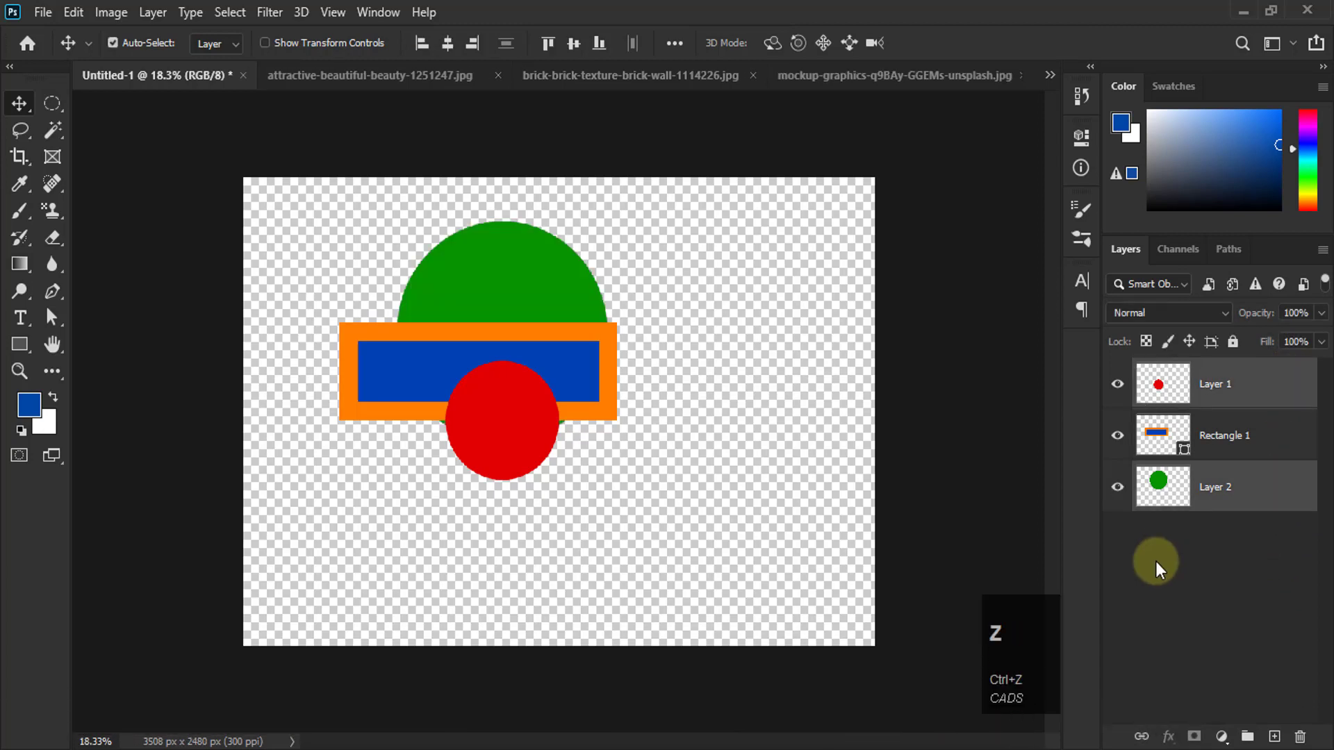
pyautogui.click(1278, 546)
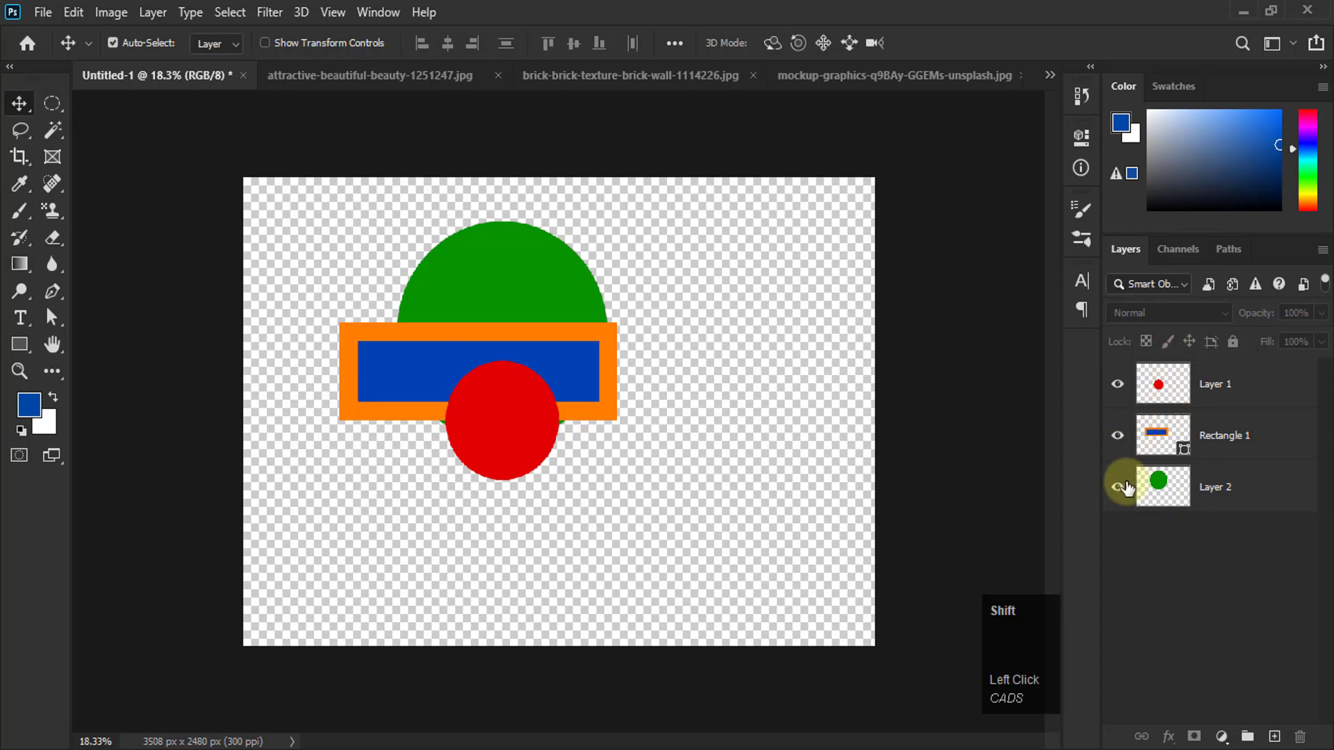
# Hide all three layers in one sweep and show them all again the same way
pyautogui.moveTo(1115, 517); pyautogui.dragTo(1086, 432)
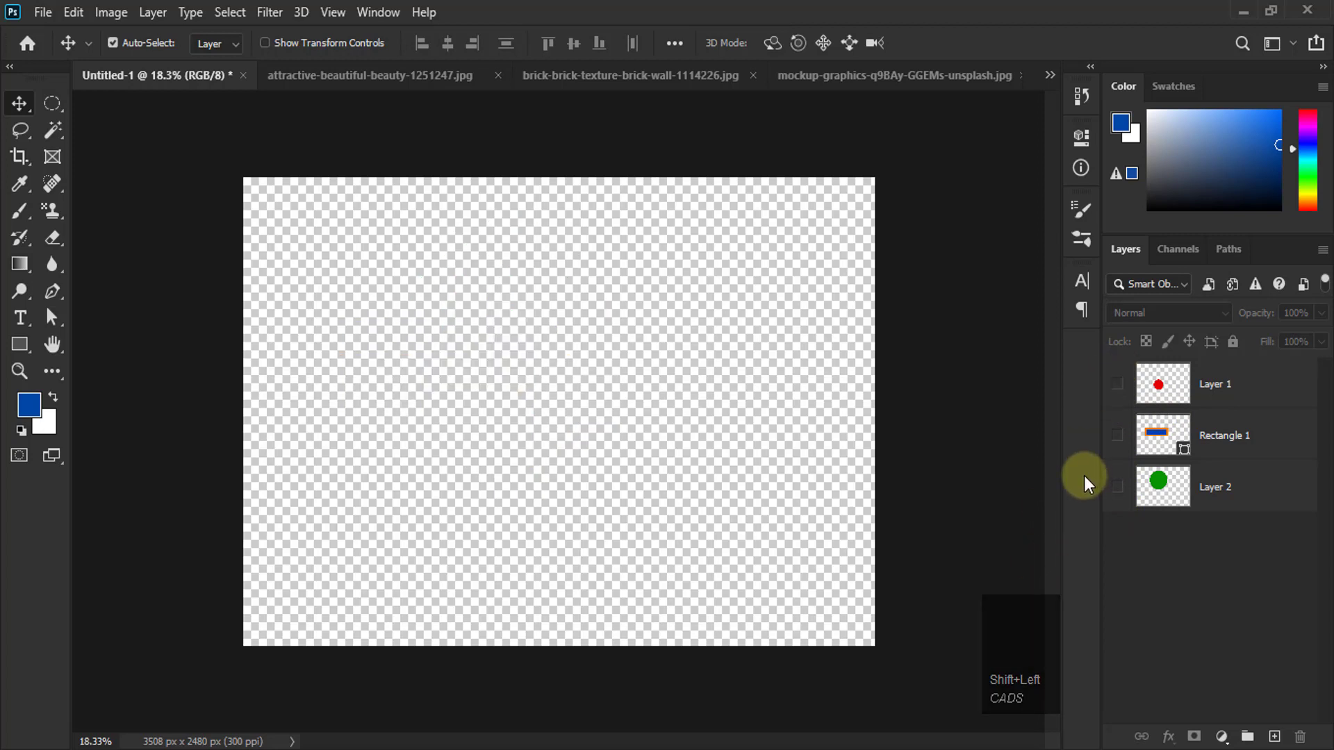
pyautogui.moveTo(1122, 372); pyautogui.dragTo(1116, 510)
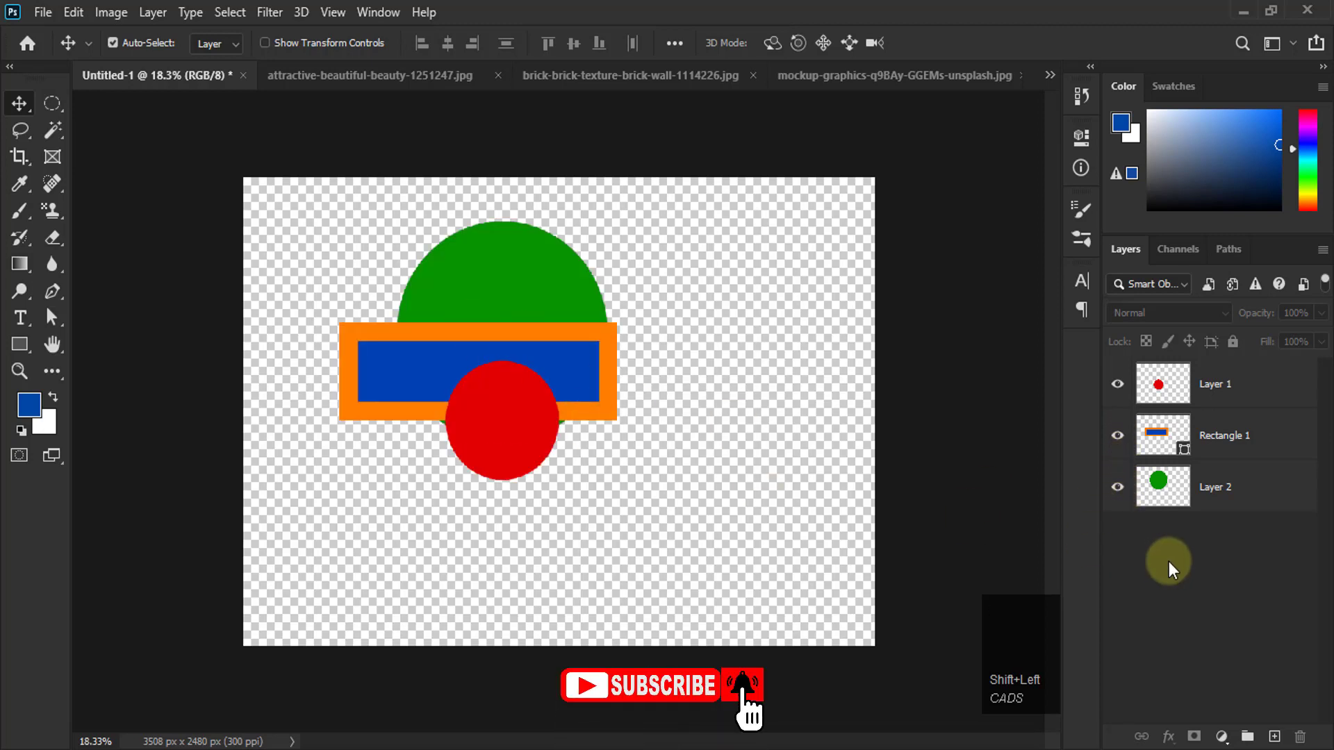